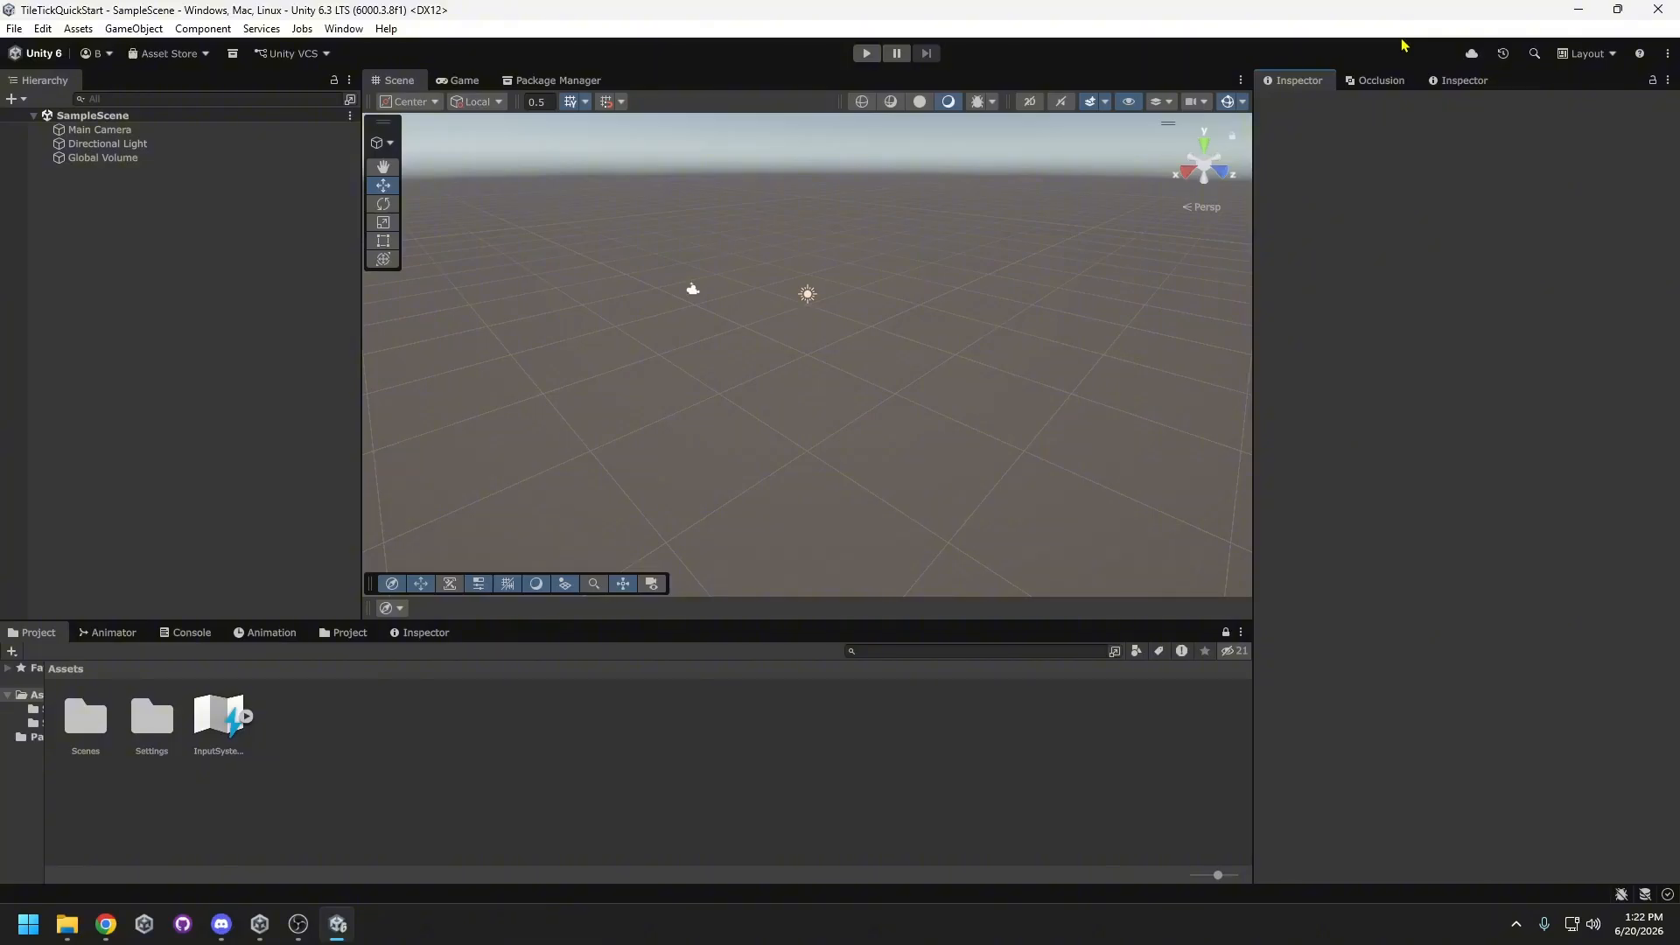
# - Import version 1.0.0 of the Tile Tick Movement System from My Assets and expand the GreenCloakGames folder in the project
pyautogui.click(186, 58)
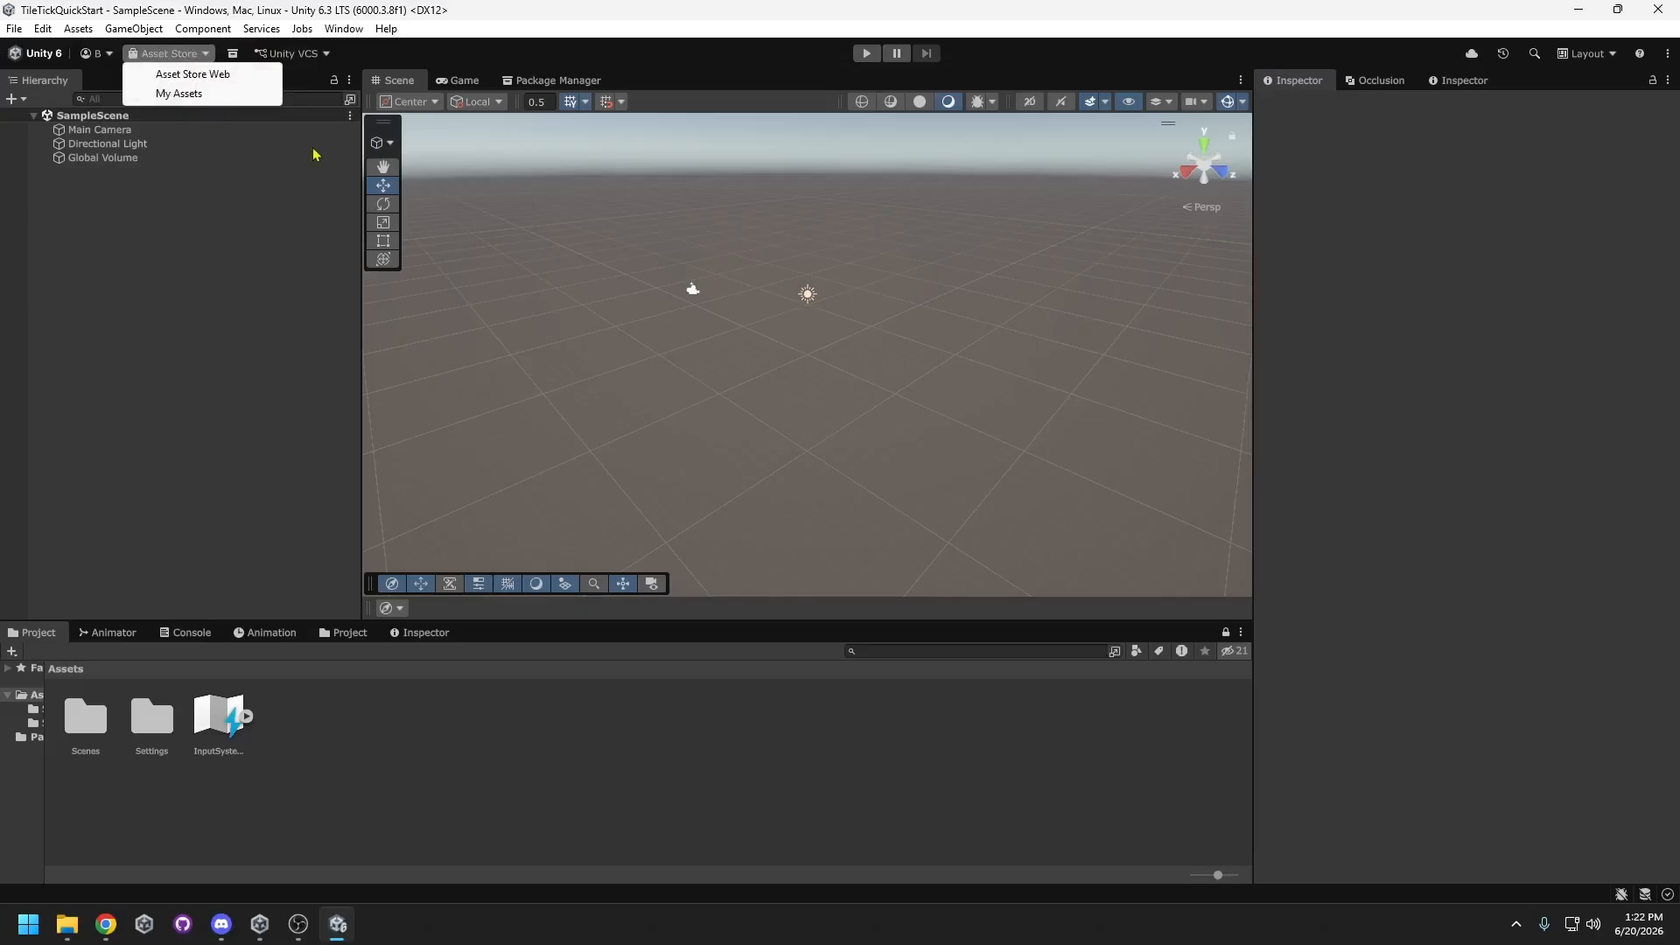
pyautogui.click(547, 80)
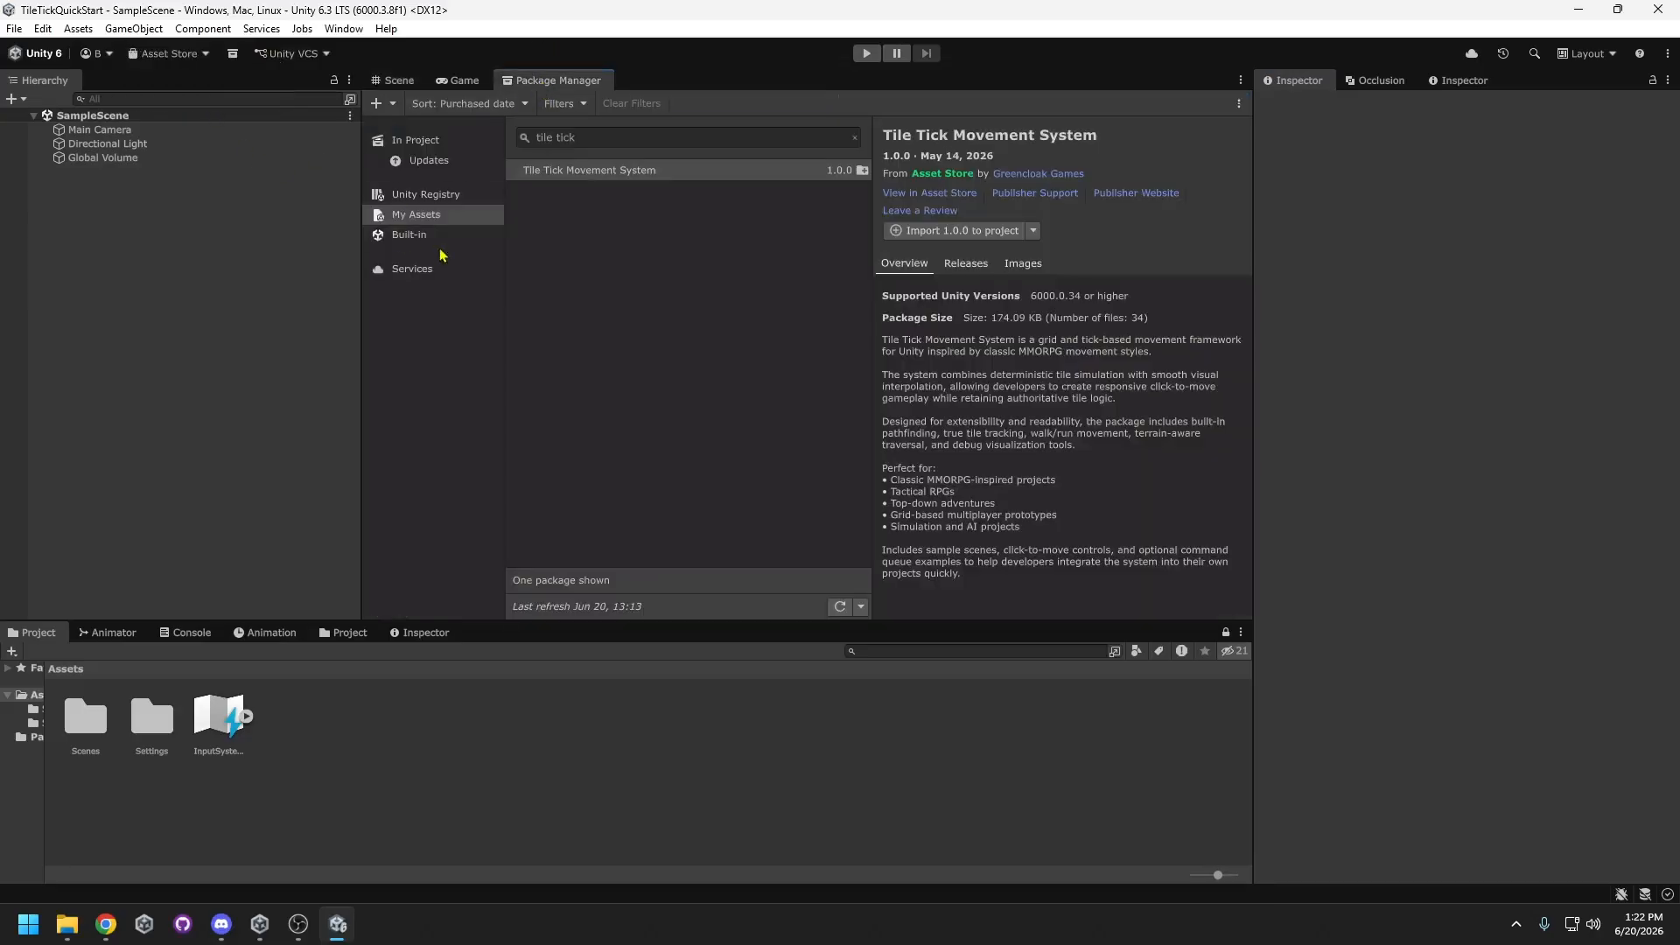
pyautogui.click(437, 221)
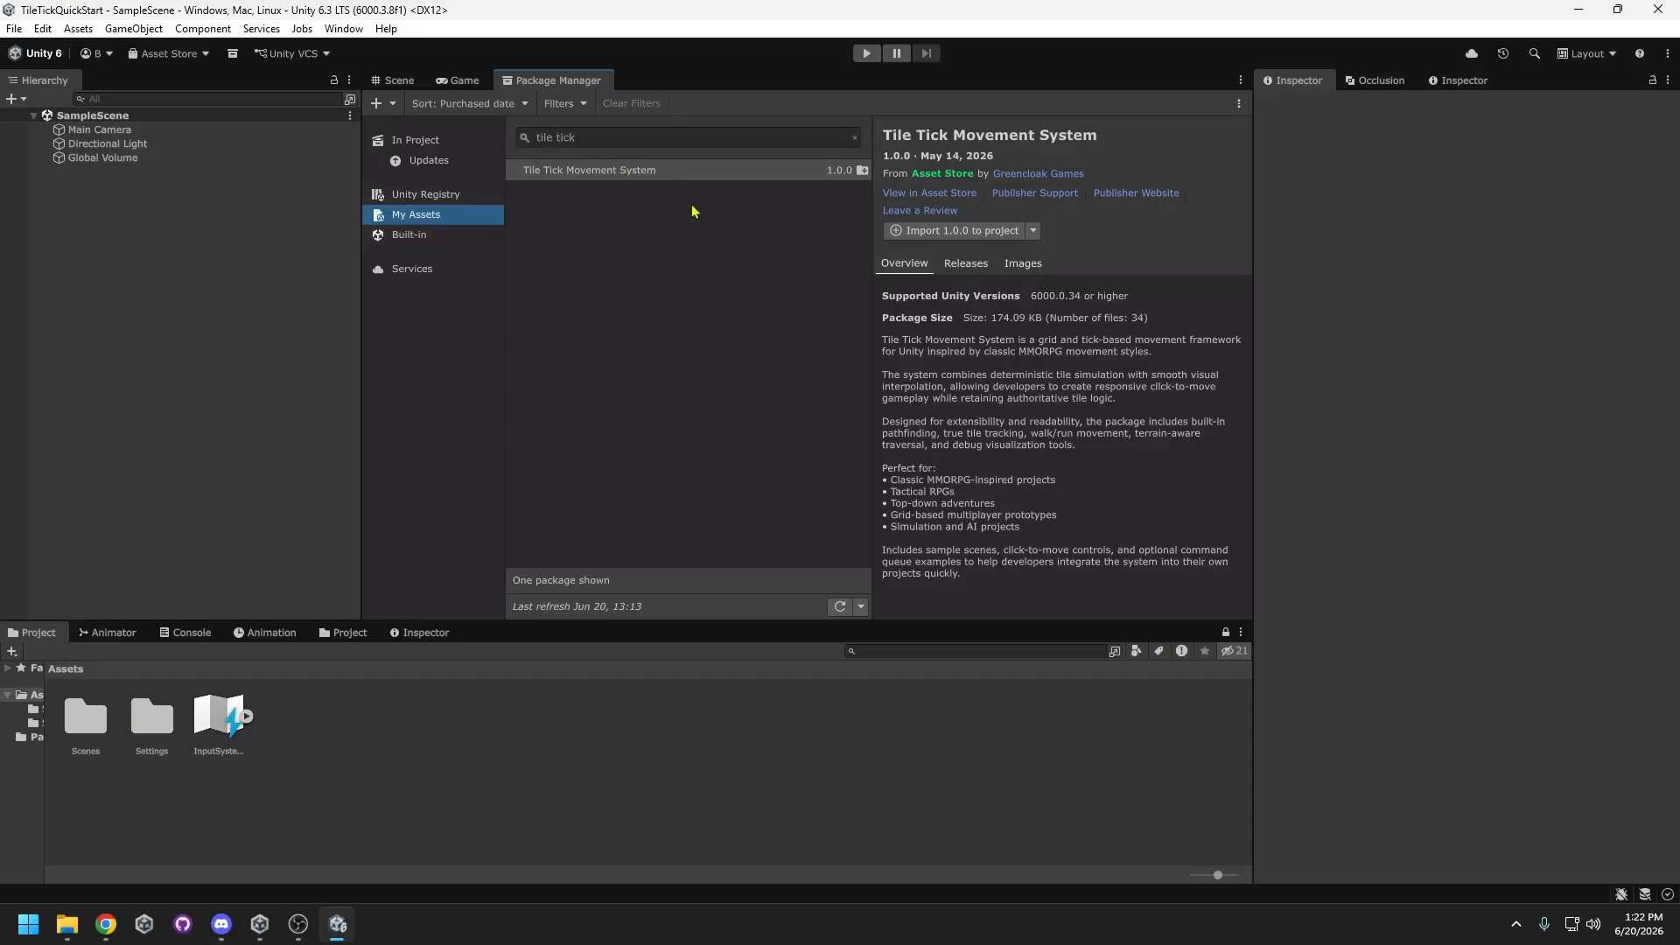
pyautogui.click(935, 230)
pyautogui.click(1355, 644)
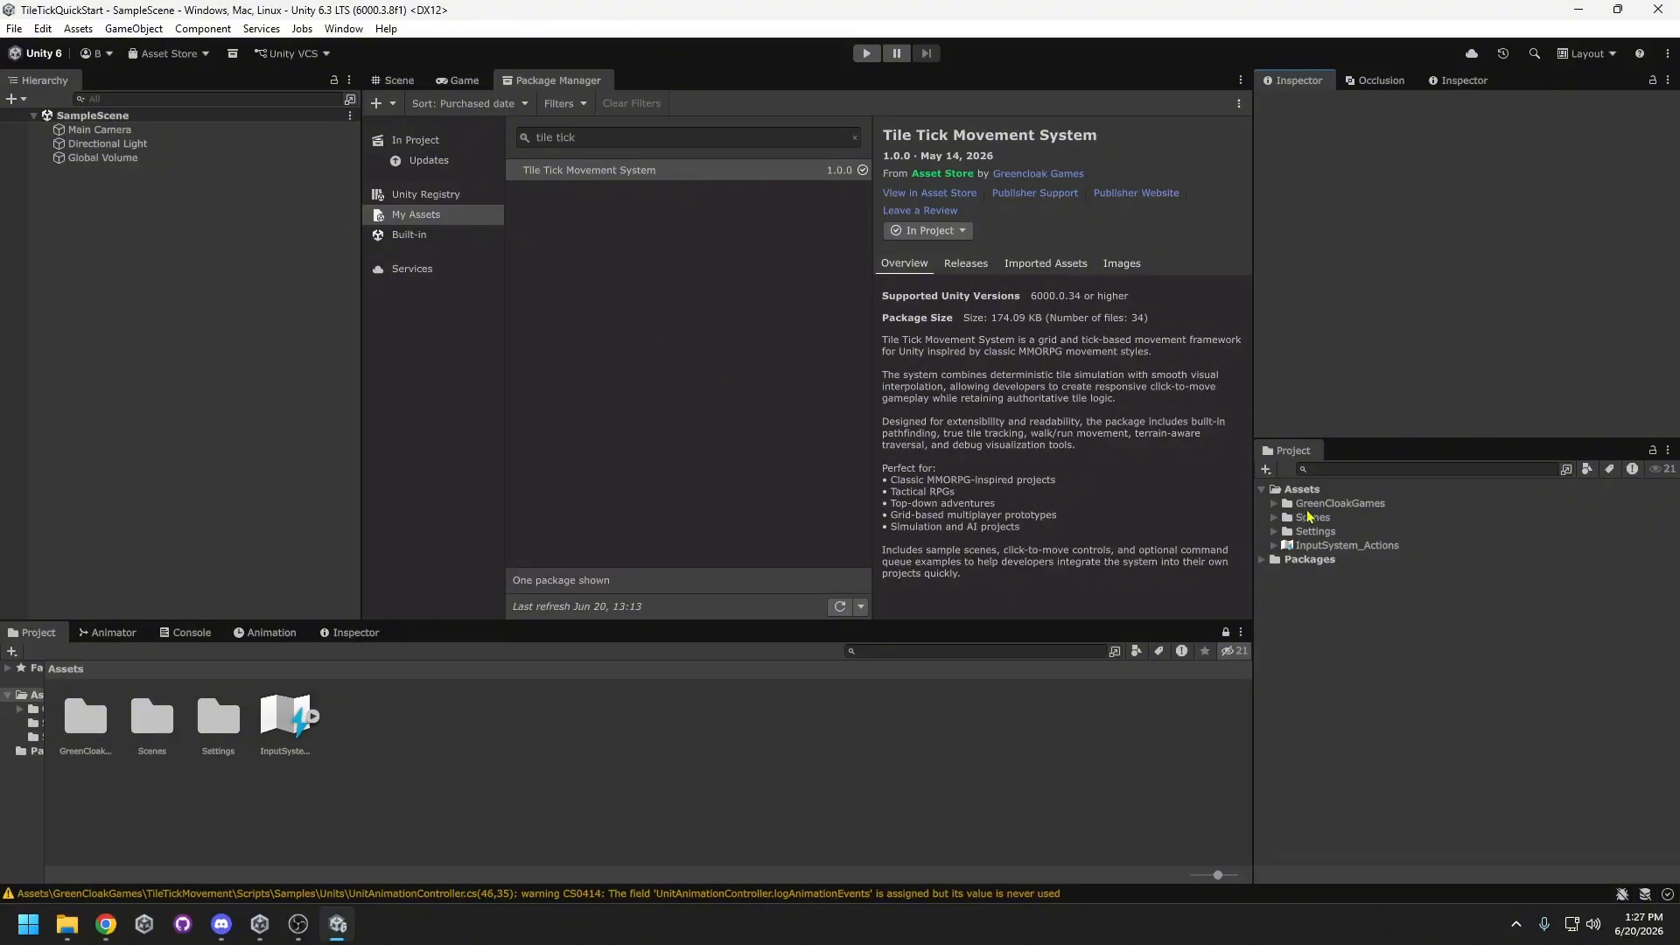
pyautogui.click(1274, 504)
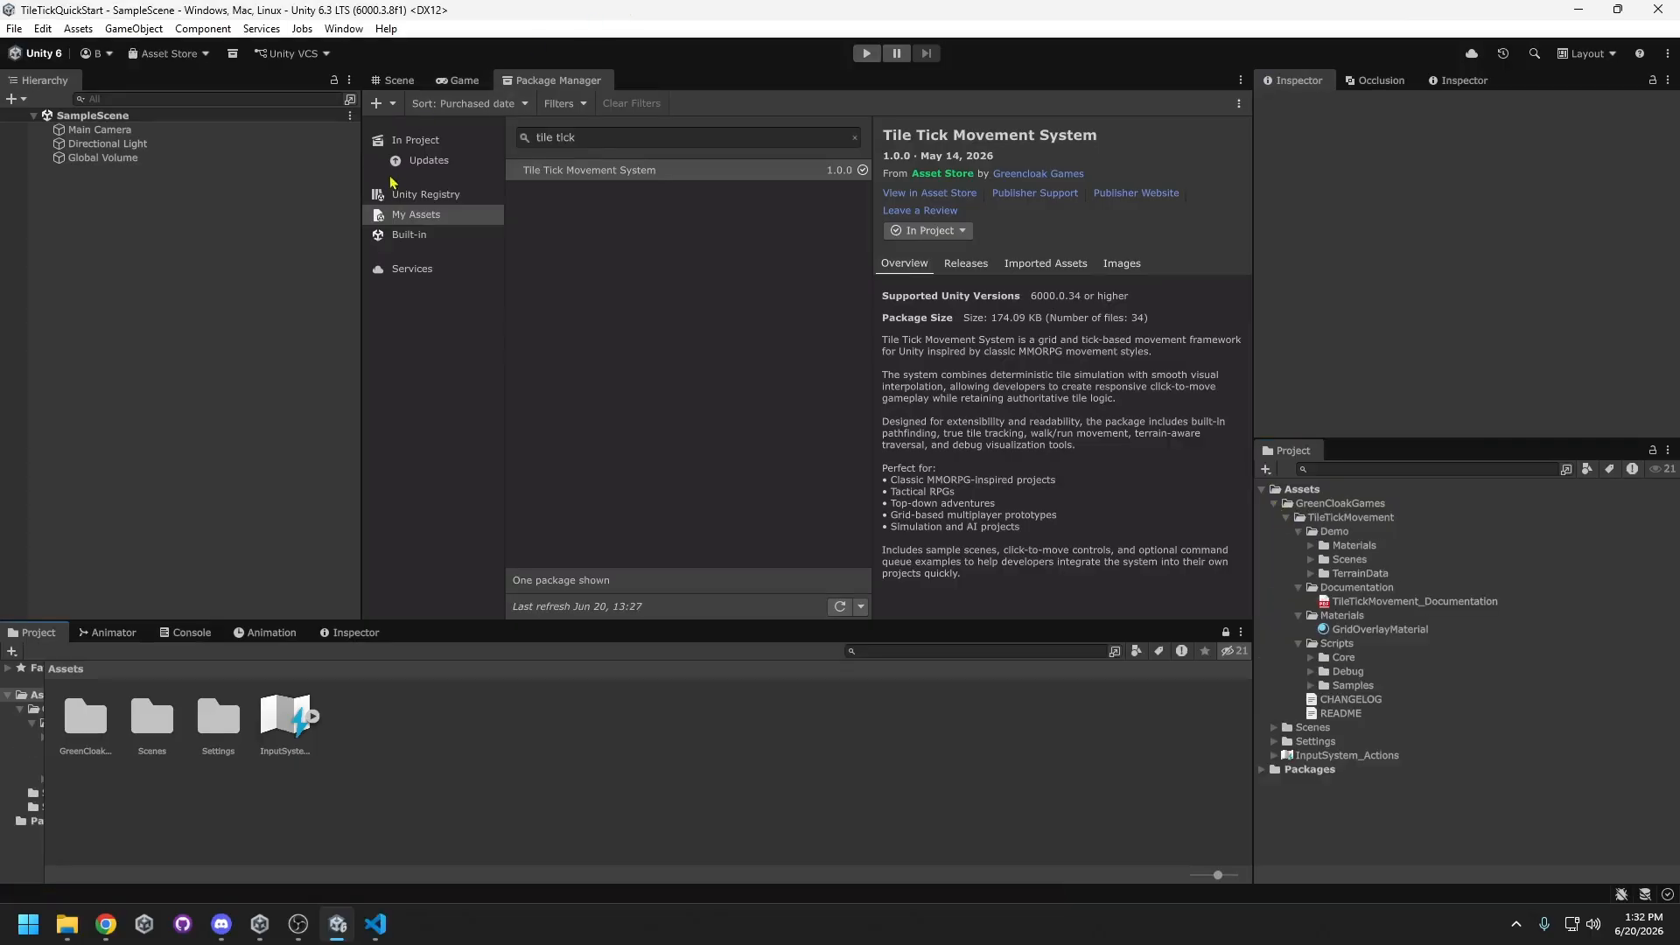
# - Create an empty object named TickManager in the scene and attach the Tick Manager script to it
pyautogui.hotkey('ctrl', '1')
pyautogui.rightClick(111, 308)
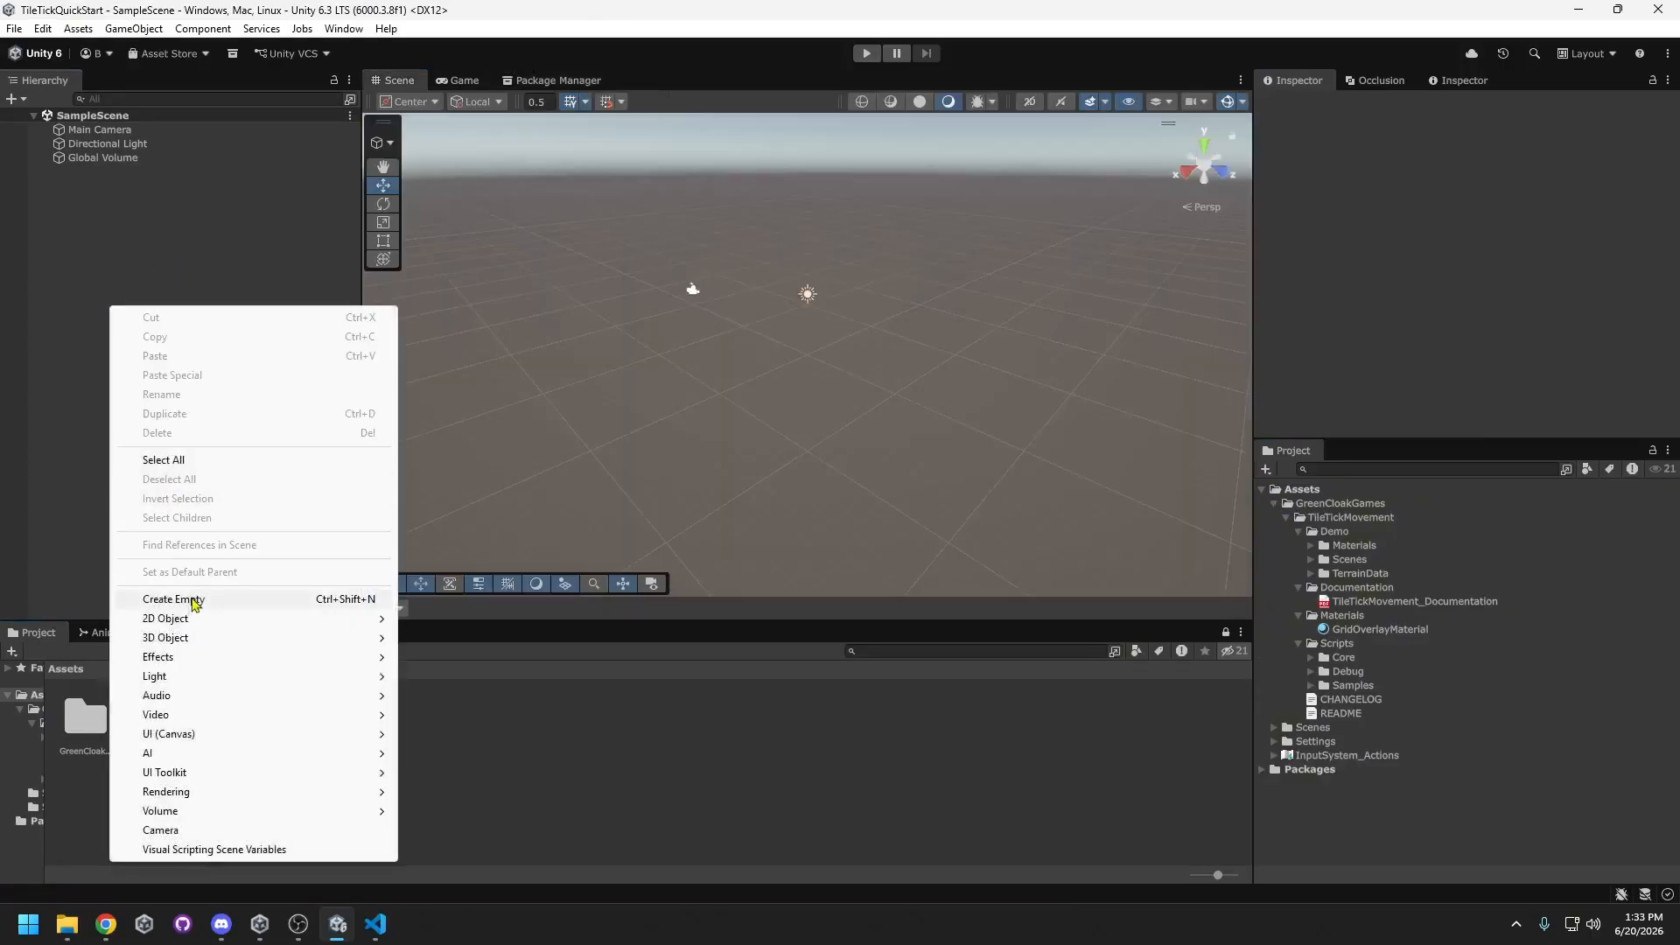
pyautogui.click(173, 599)
pyautogui.write('TickManager')
pyautogui.press('Return')
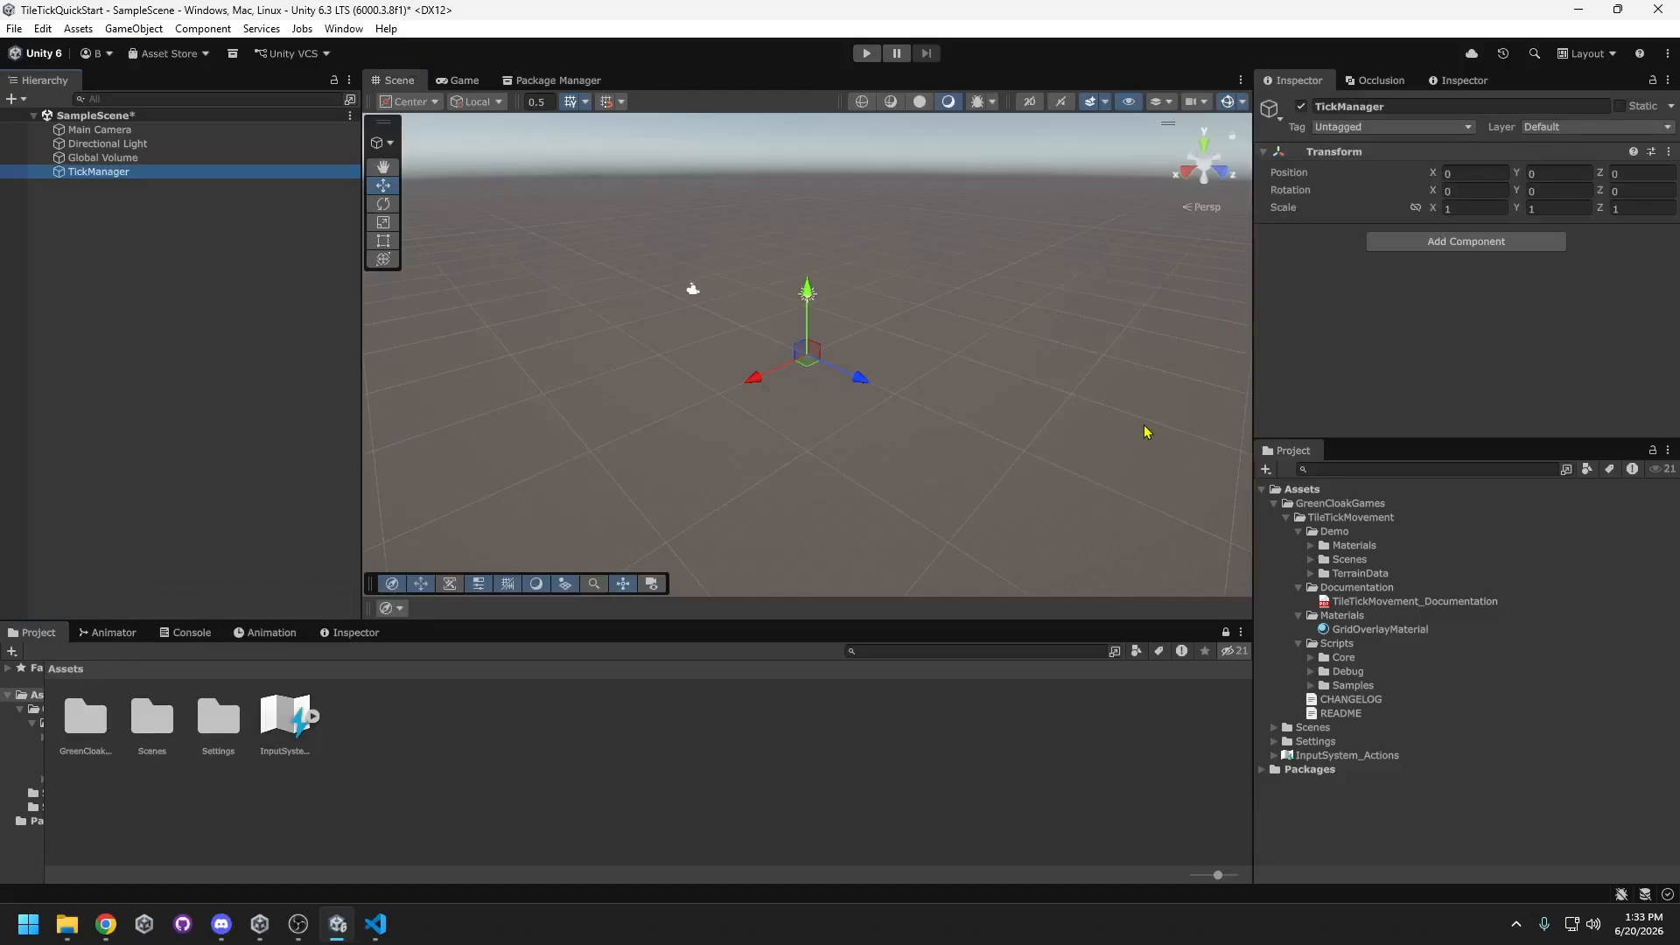
pyautogui.click(1521, 250)
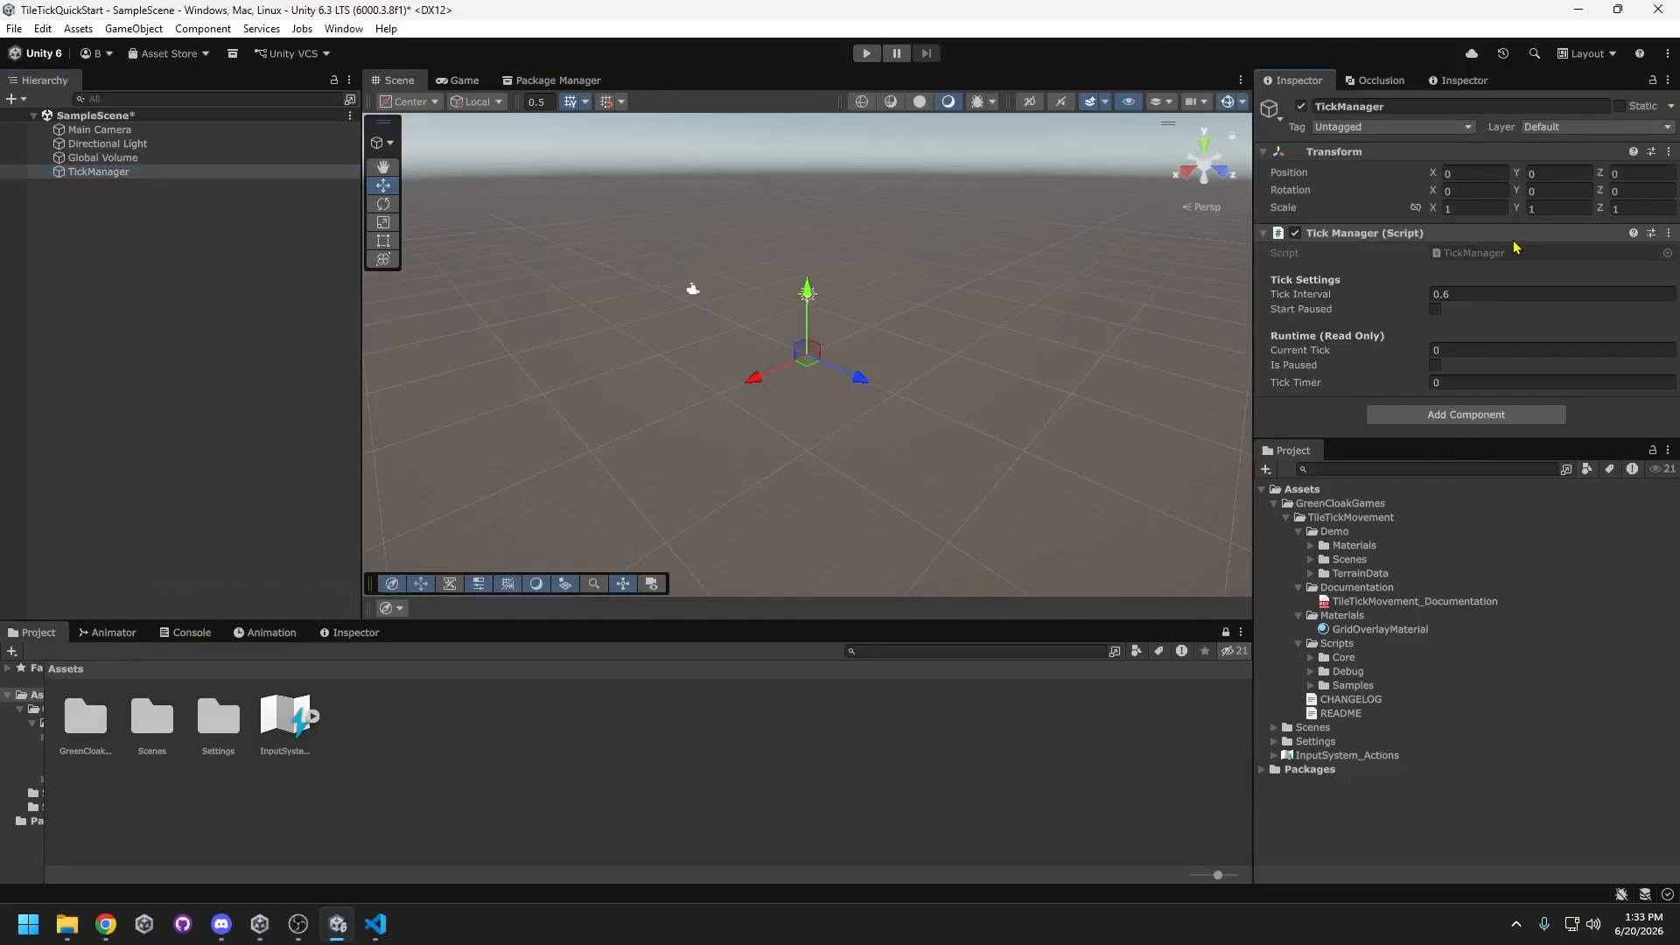
# - Create an empty object named GridManager and attach the Grid Manager script to it
pyautogui.rightClick(180, 263)
pyautogui.click(276, 555)
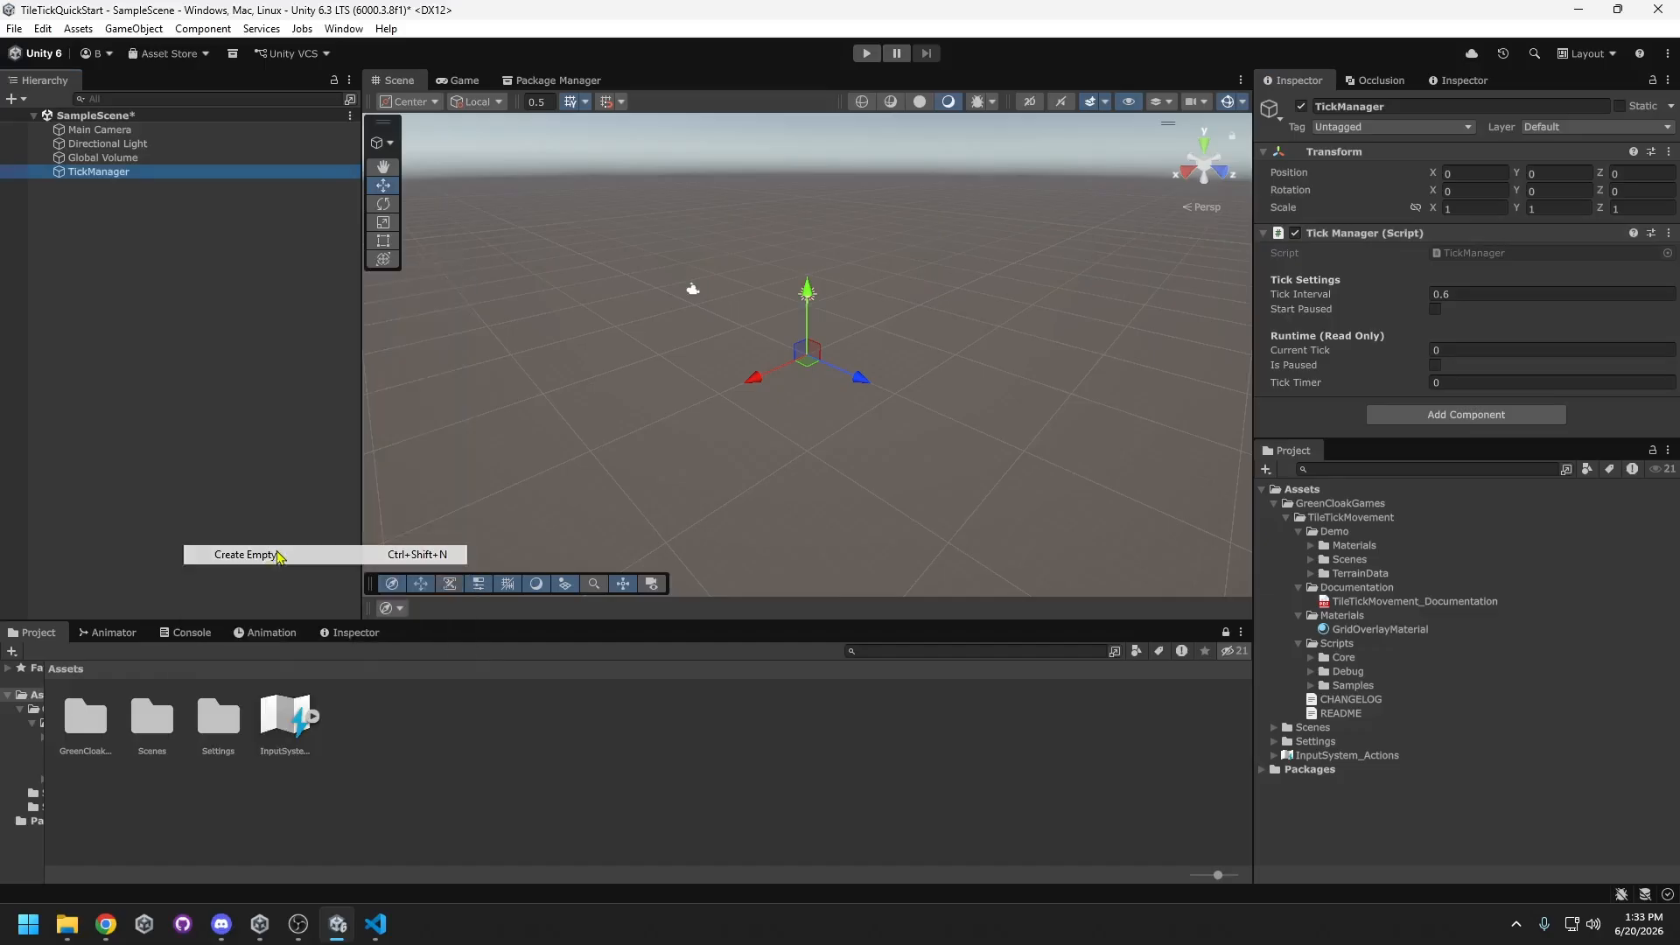
pyautogui.write('GridManager')
pyautogui.press('Return')
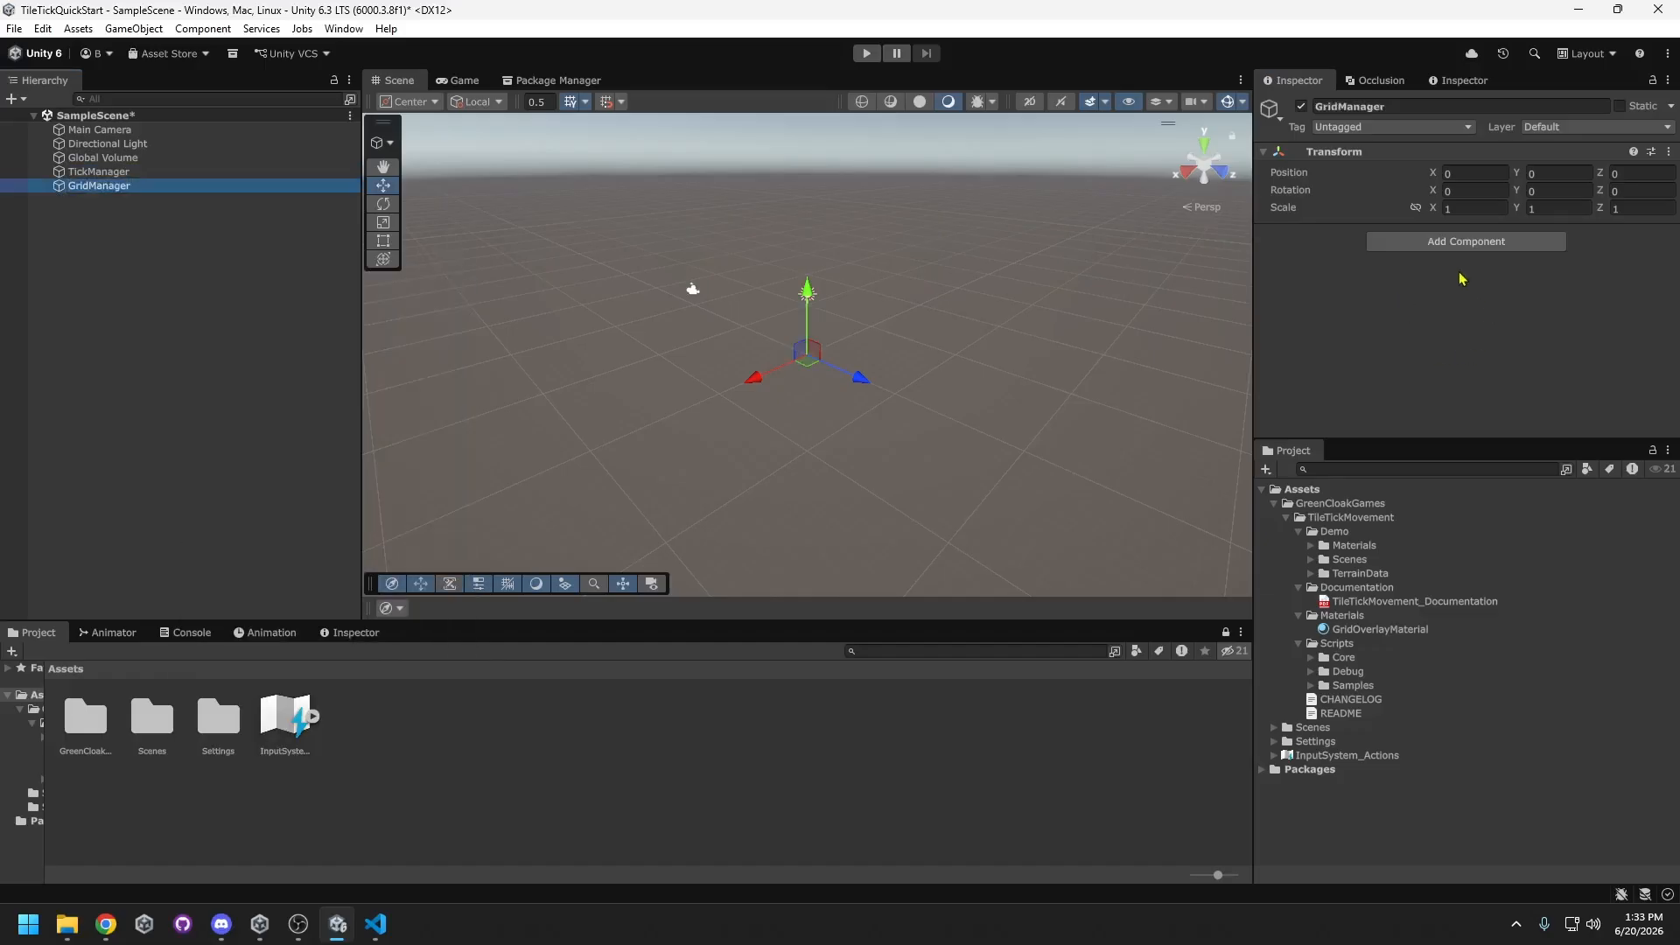
pyautogui.click(1469, 241)
pyautogui.write('gridma')
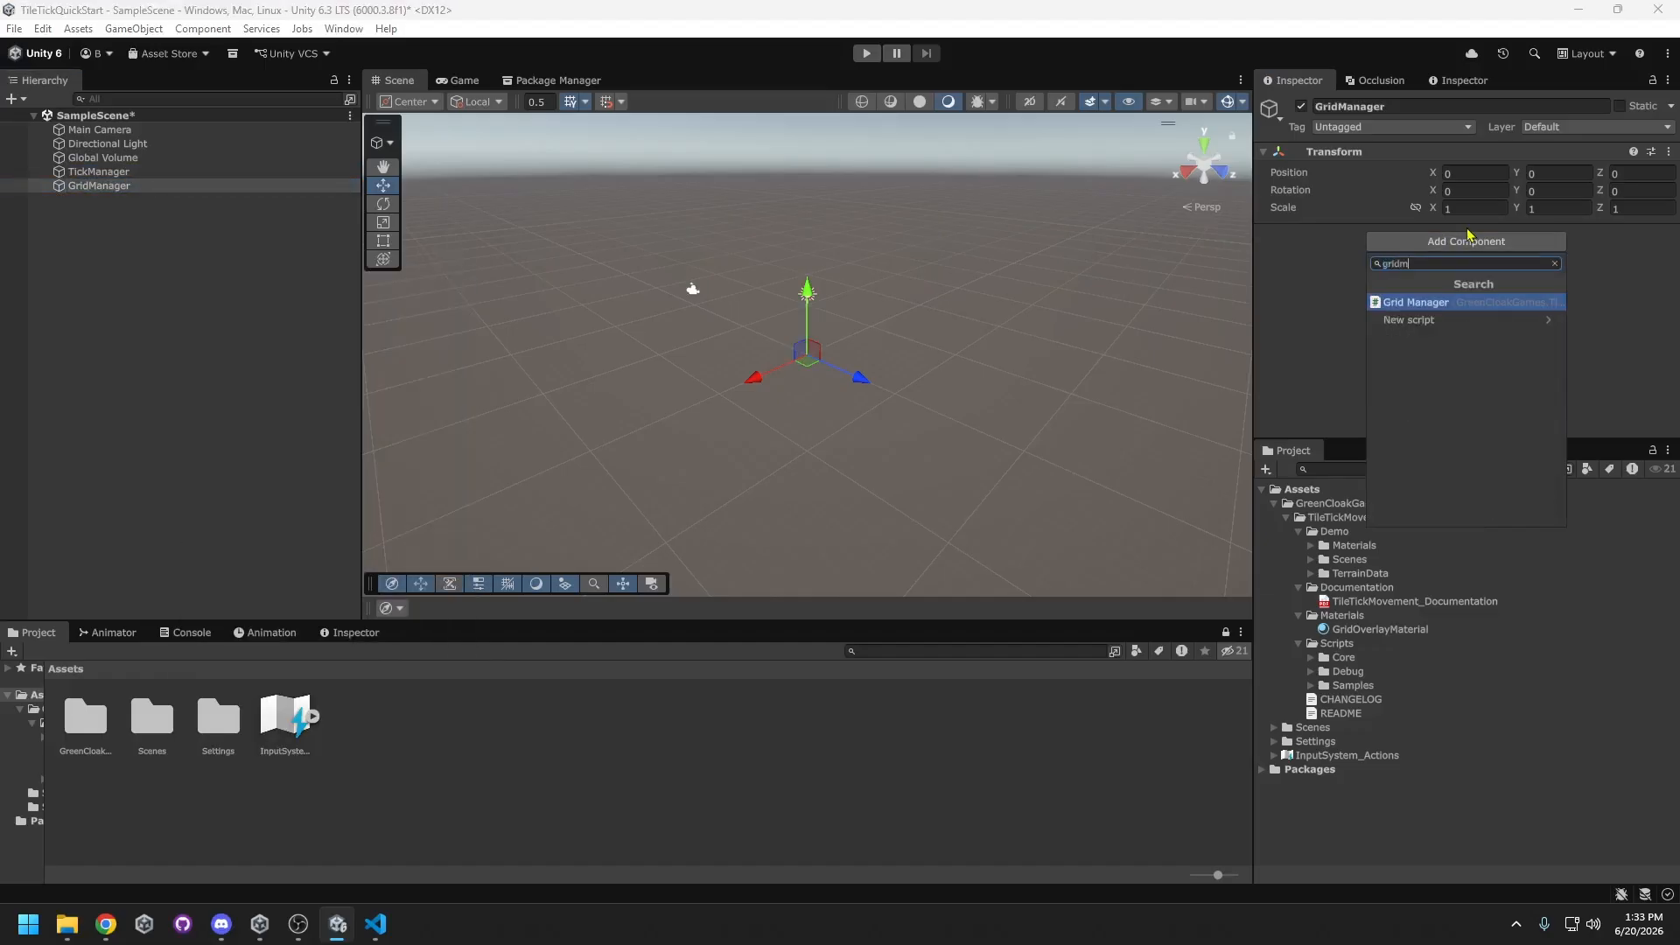
pyautogui.press('Return')
# - Create an empty object named TilePathService and attach the Tile Path Service script to it
pyautogui.rightClick(52, 329)
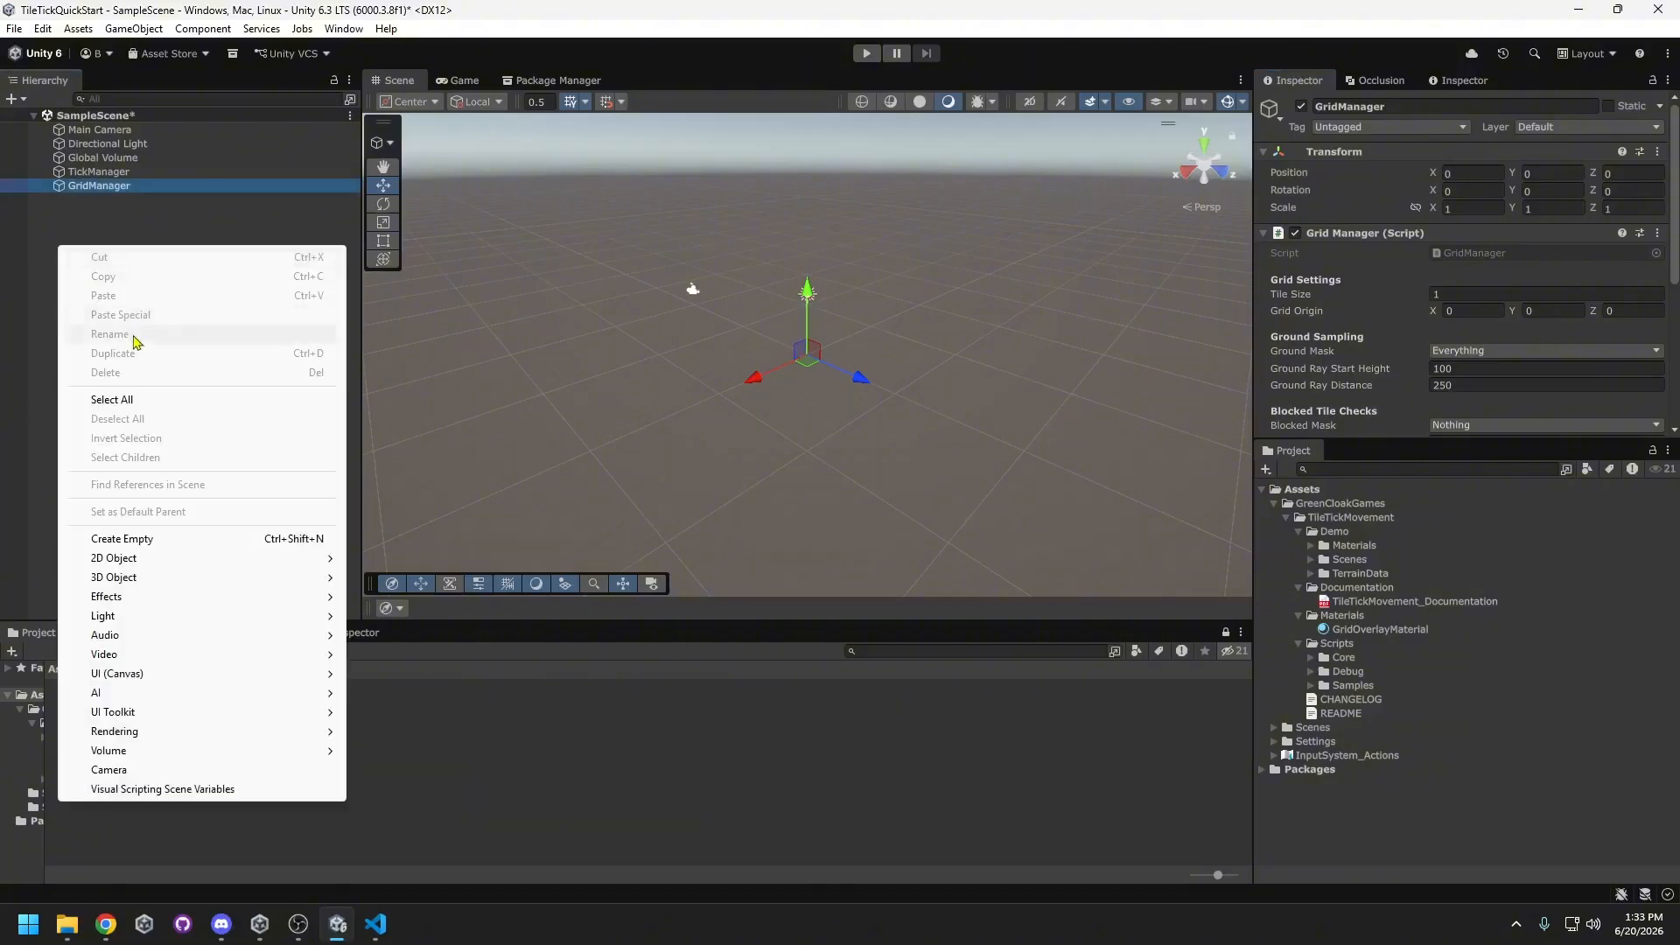
pyautogui.click(137, 536)
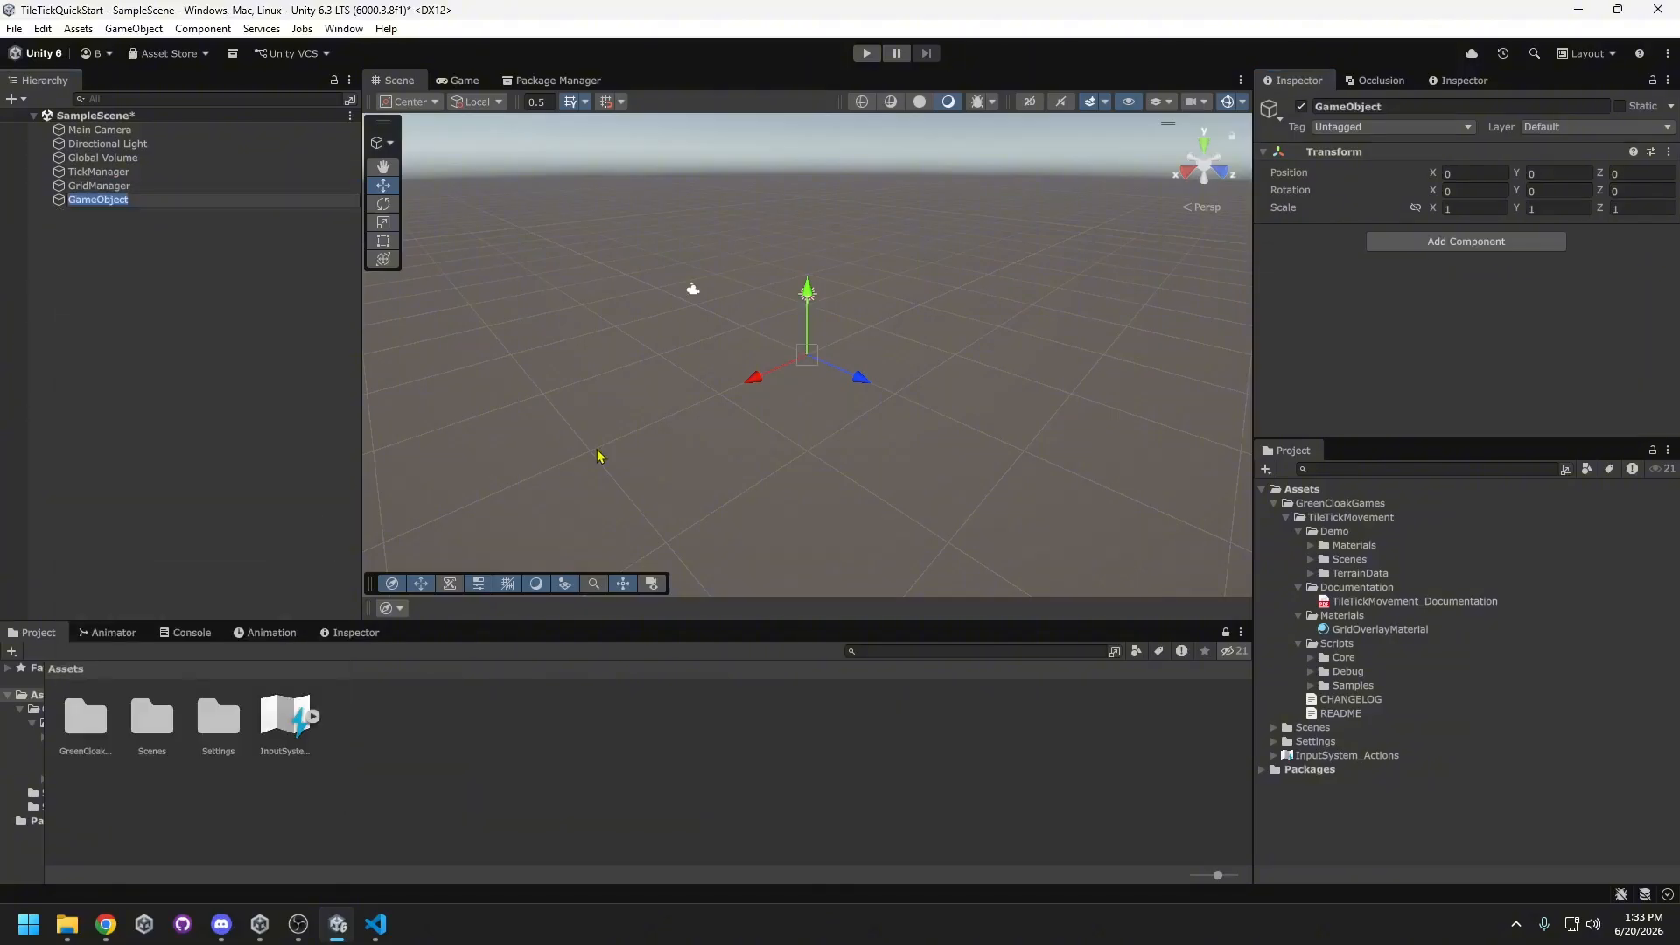
pyautogui.write('TilePathService')
pyautogui.press('Return')
pyautogui.click(1465, 240)
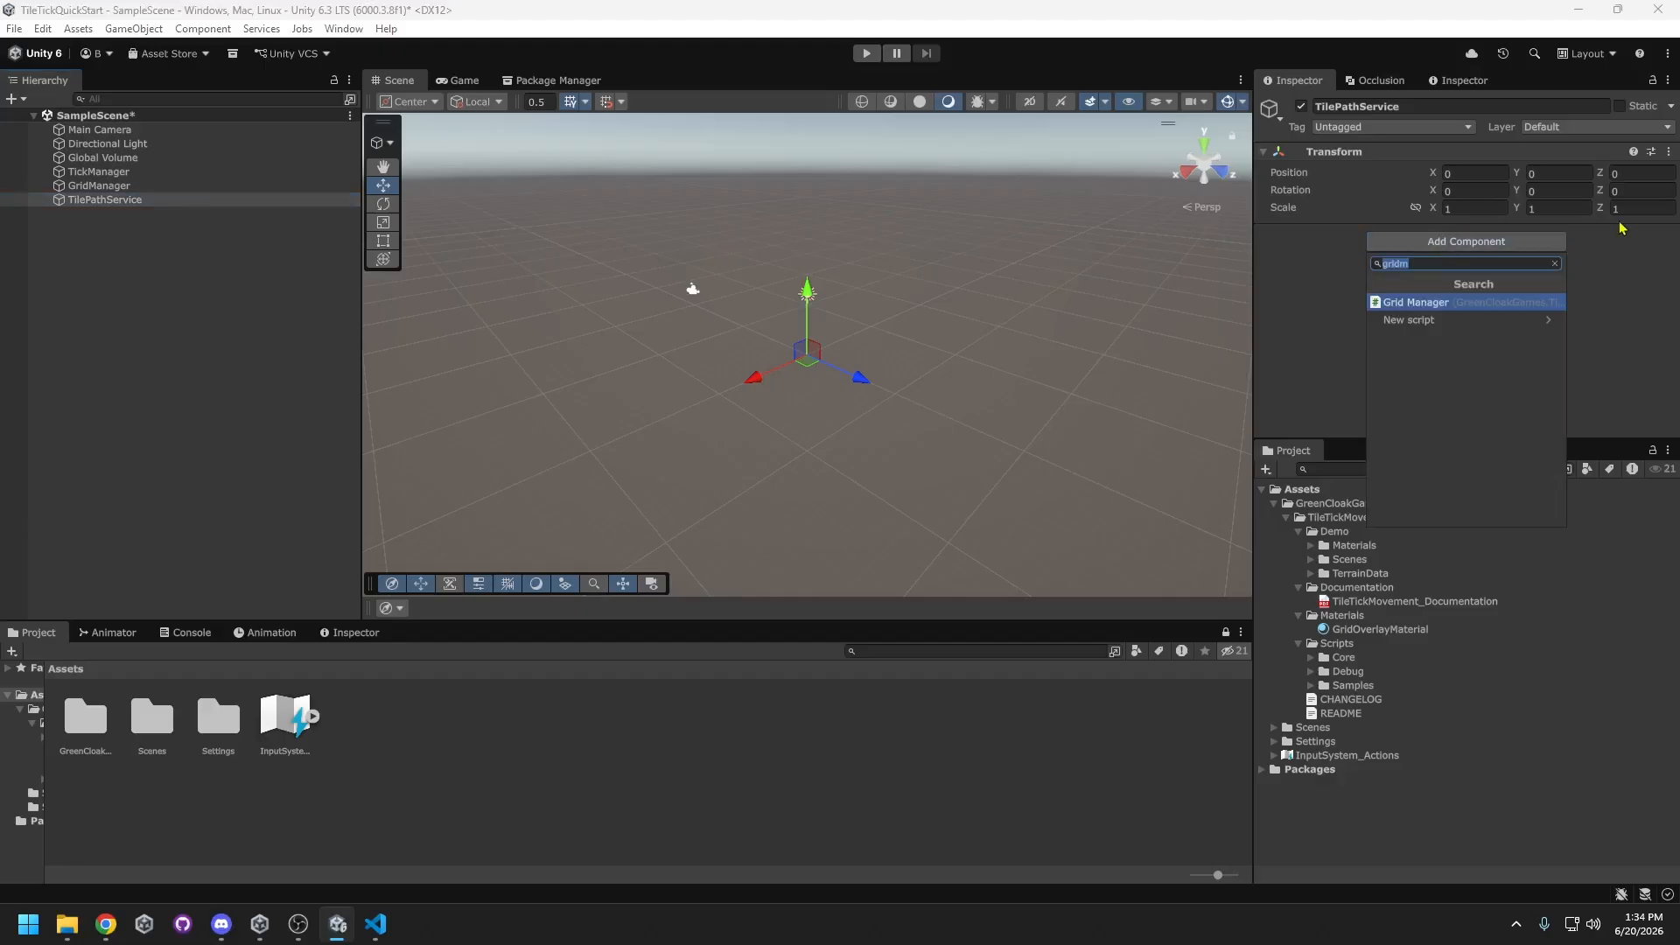
pyautogui.write('TilePath')
pyautogui.press('Return')
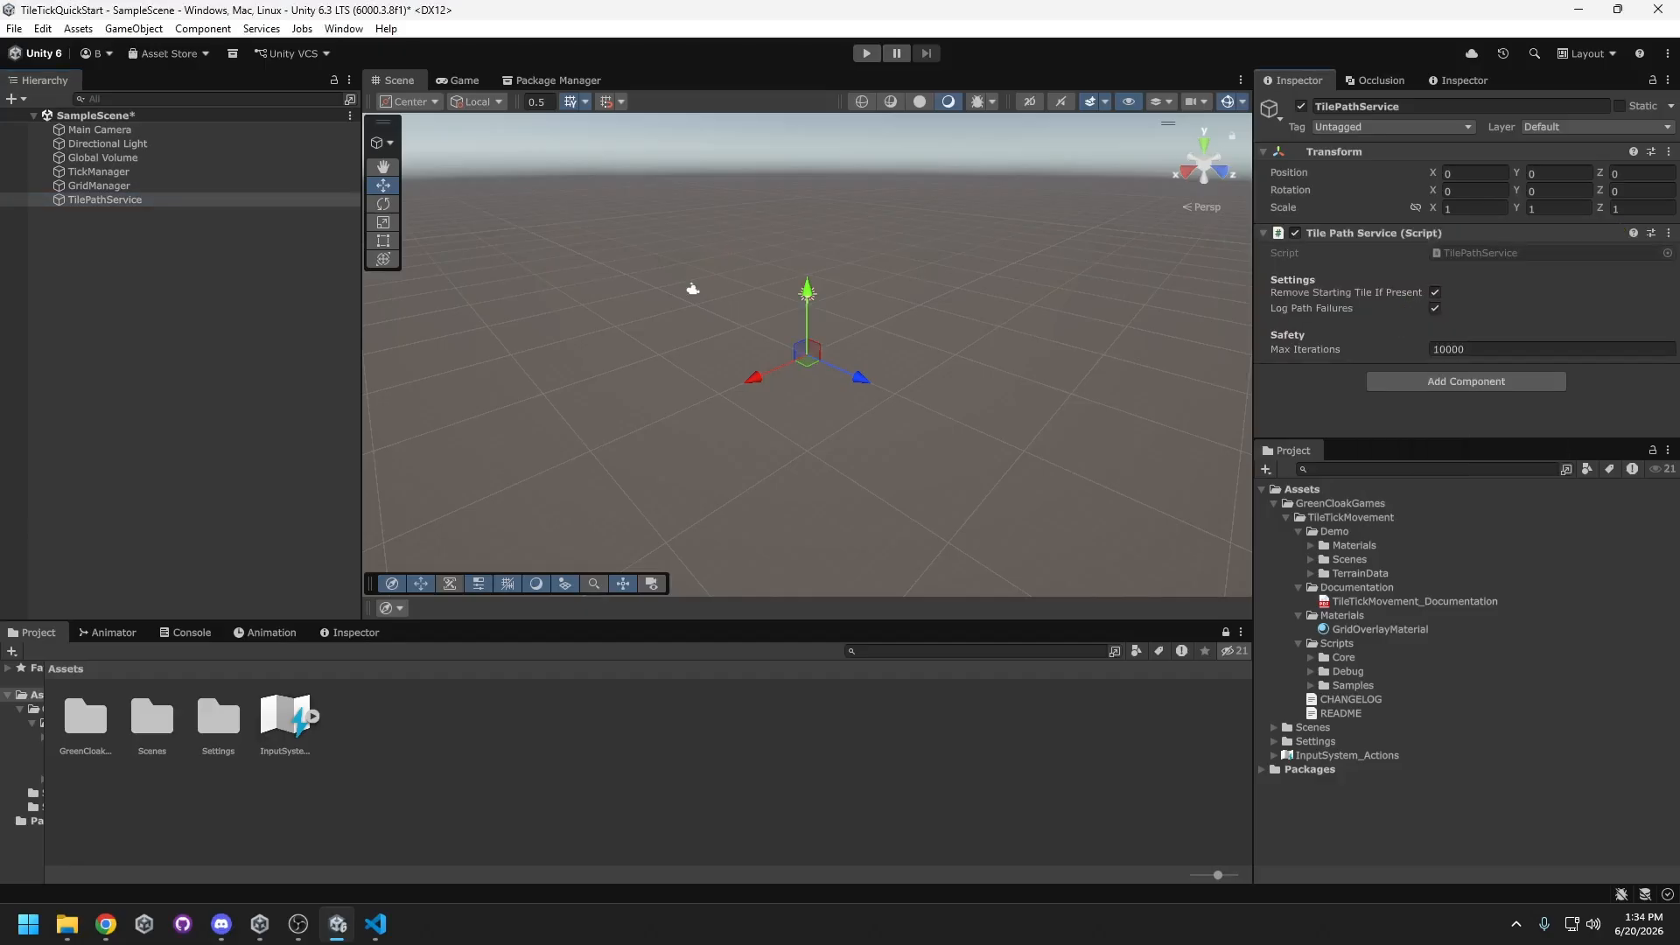
# - Create an empty object named Player and attach the Movement Motor script to it
pyautogui.rightClick(220, 330)
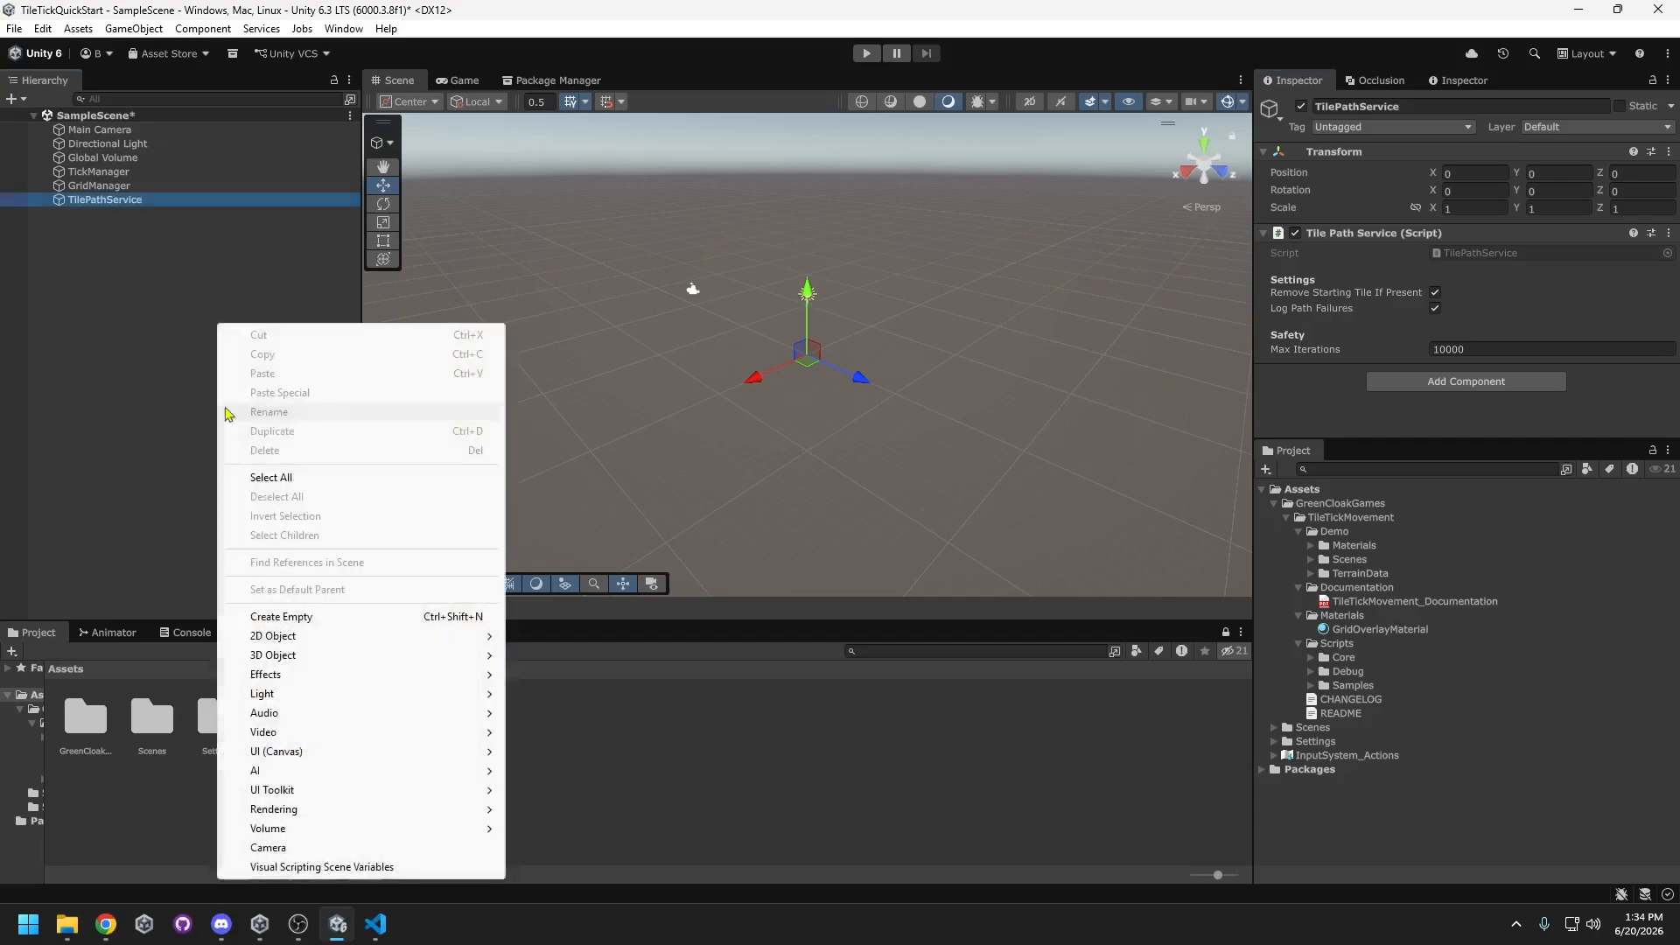
pyautogui.click(326, 614)
pyautogui.write('Player')
pyautogui.press('Return')
pyautogui.click(1453, 243)
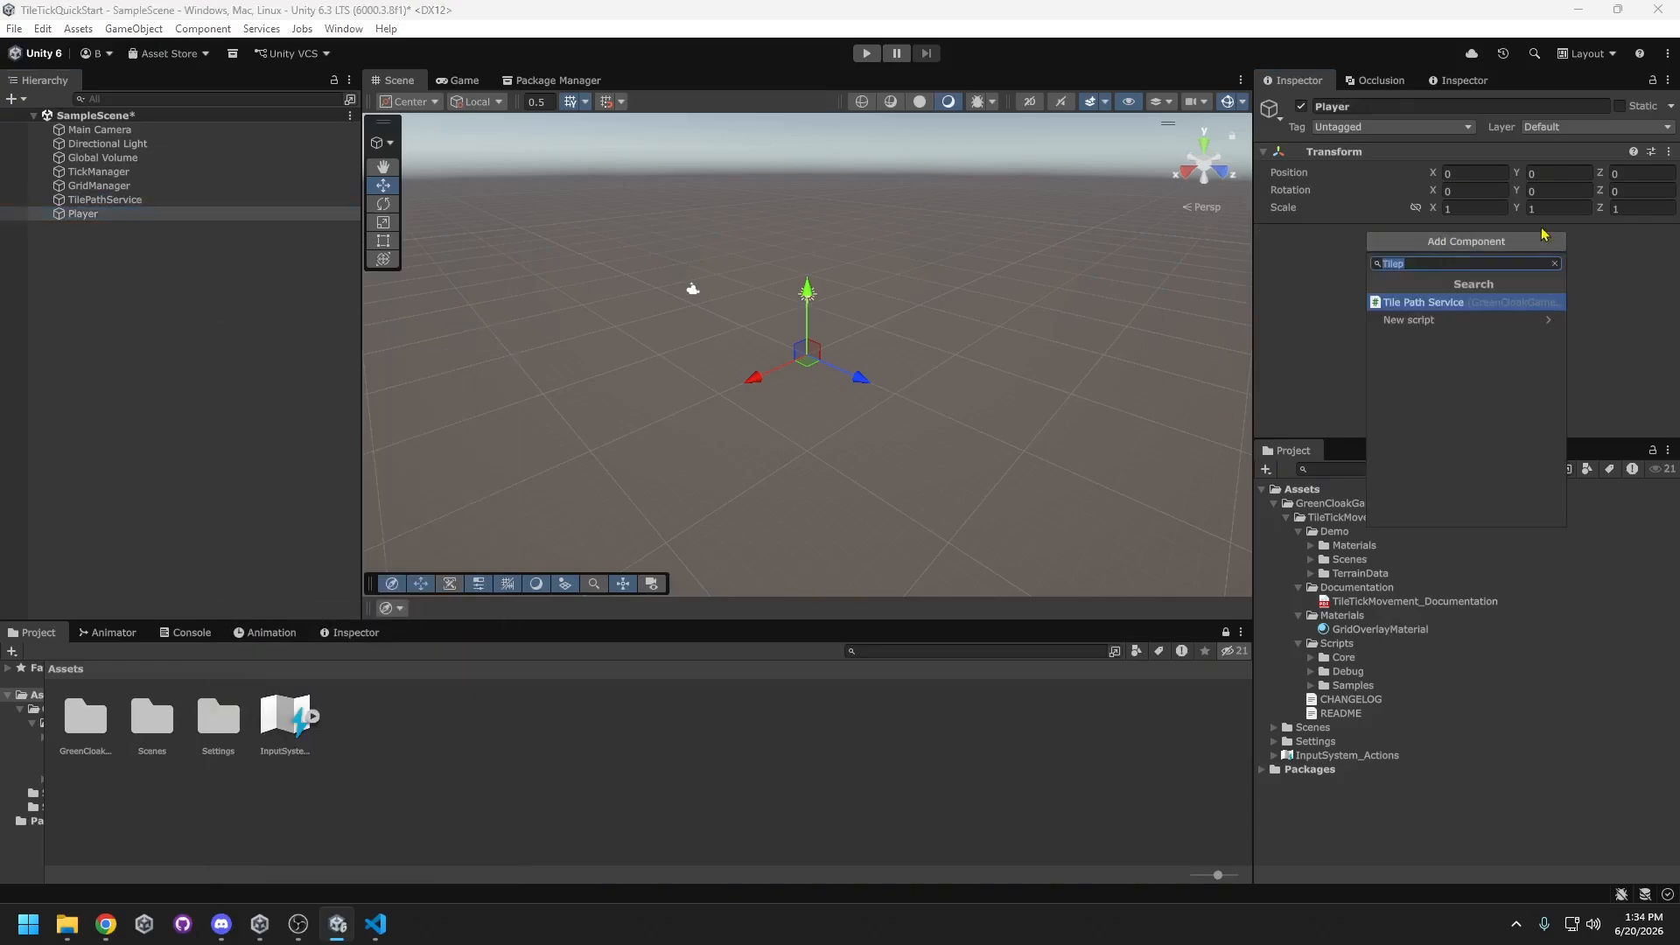
pyautogui.write('Unit')
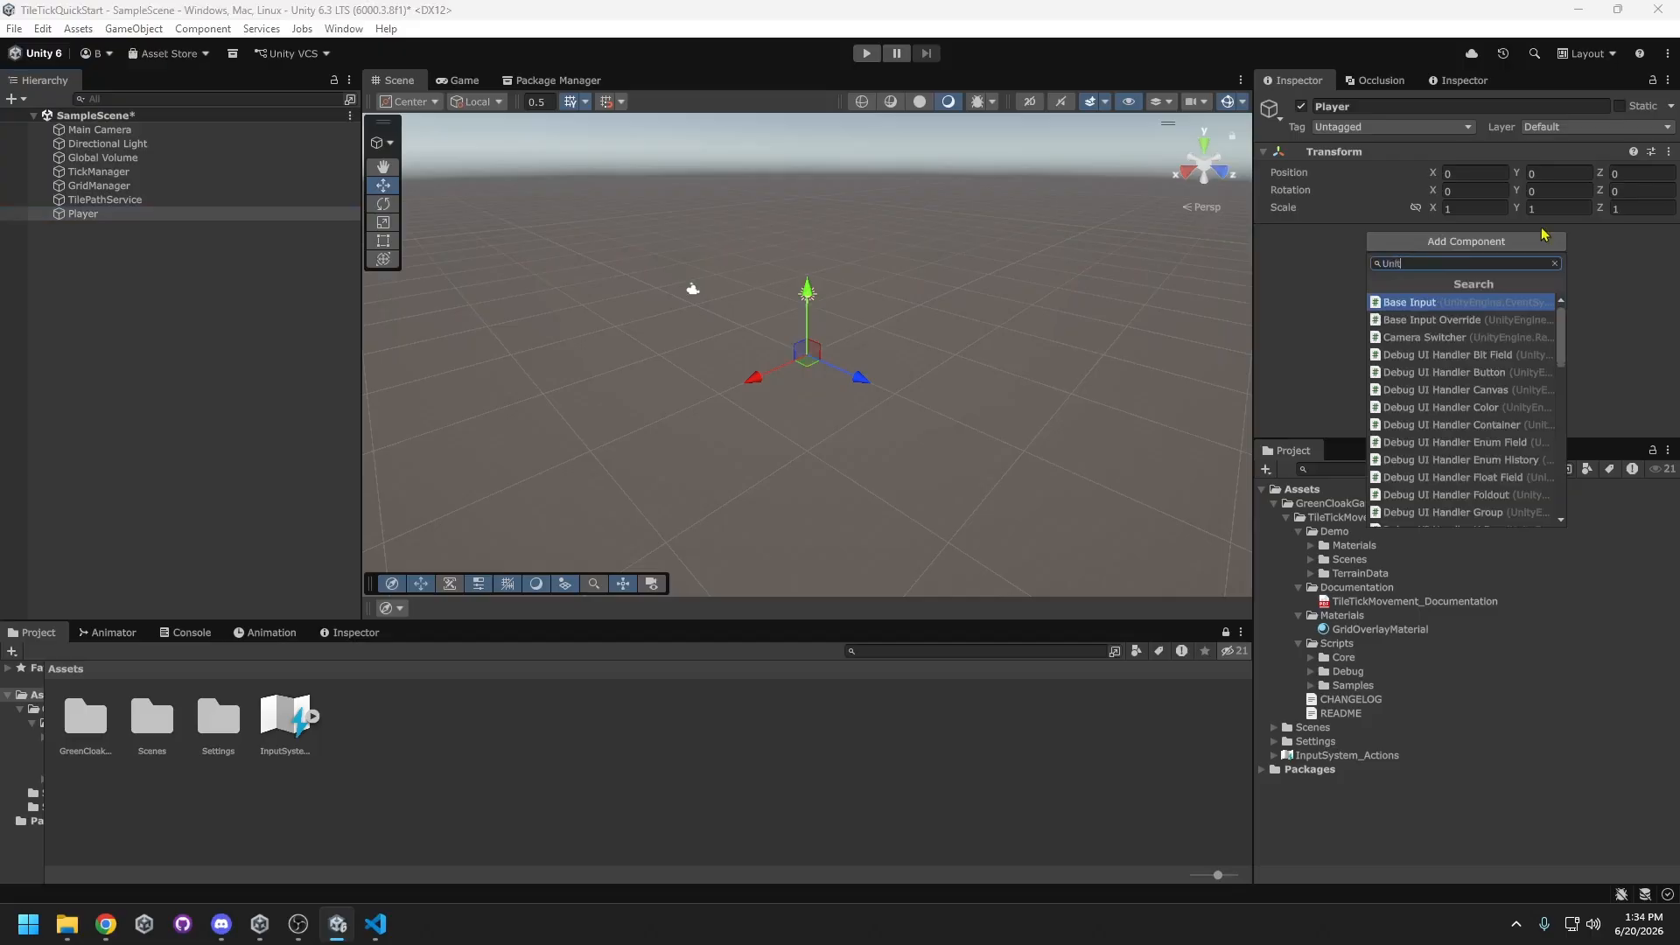
pyautogui.write('M')
pyautogui.press('Return')
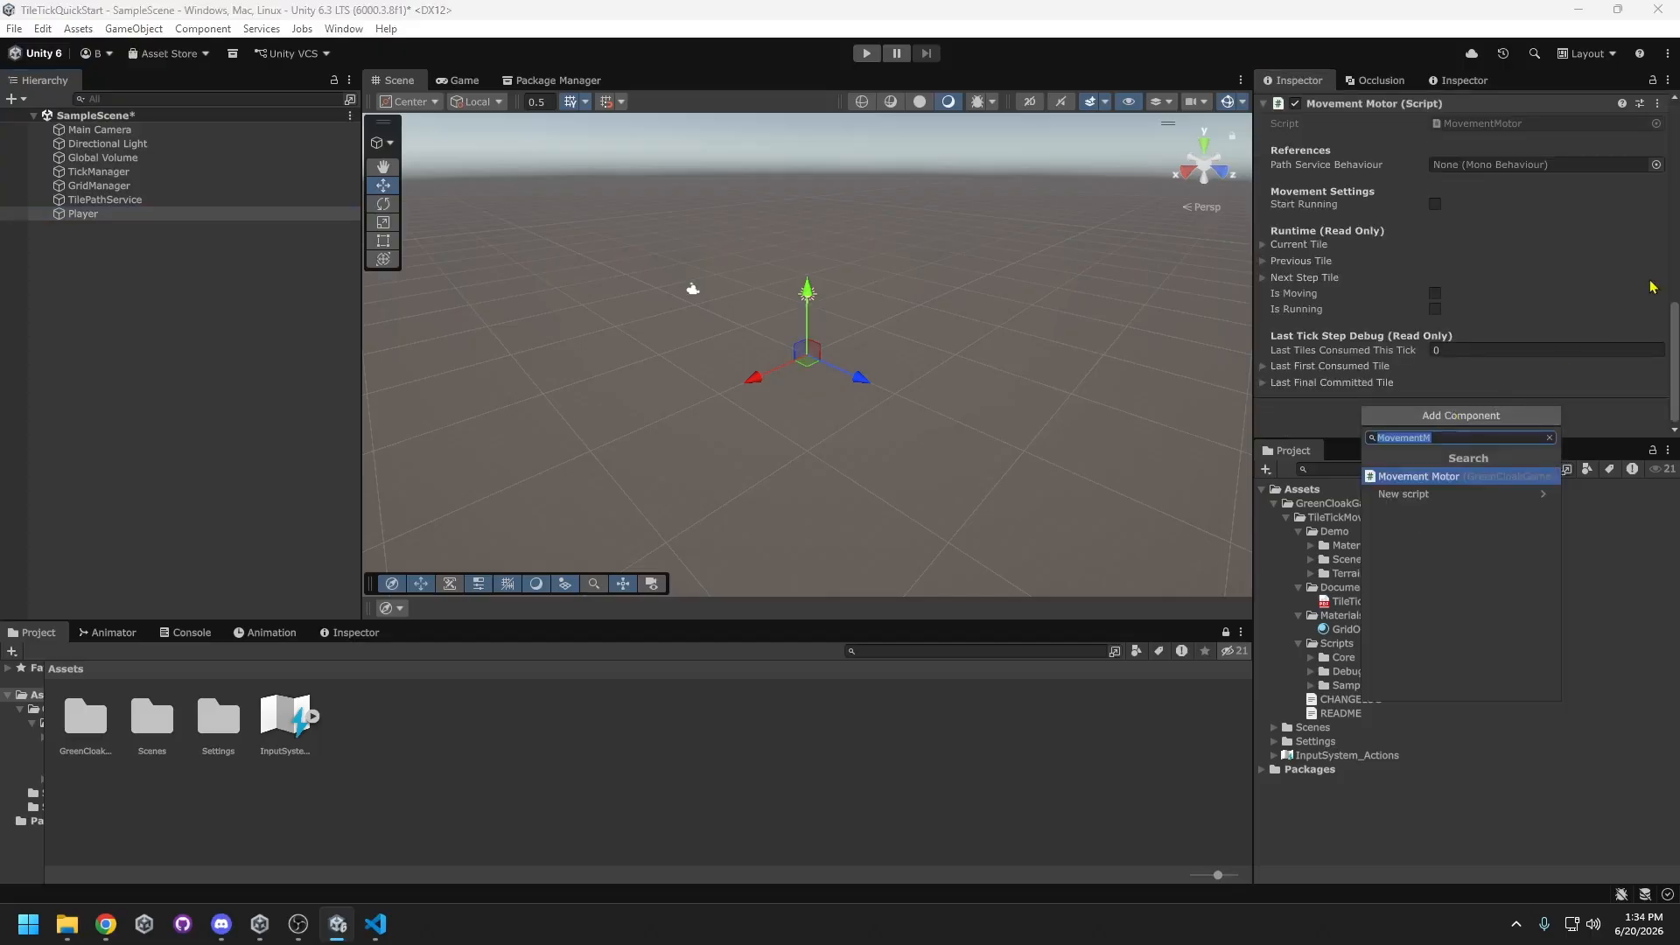
# - Add the Unit View Motor script to Player and assign TilePathService as the Movement Motor's Path Service Behaviour
pyautogui.write('unitview')
pyautogui.press('Return')
pyautogui.scroll(5, 1485, 315)
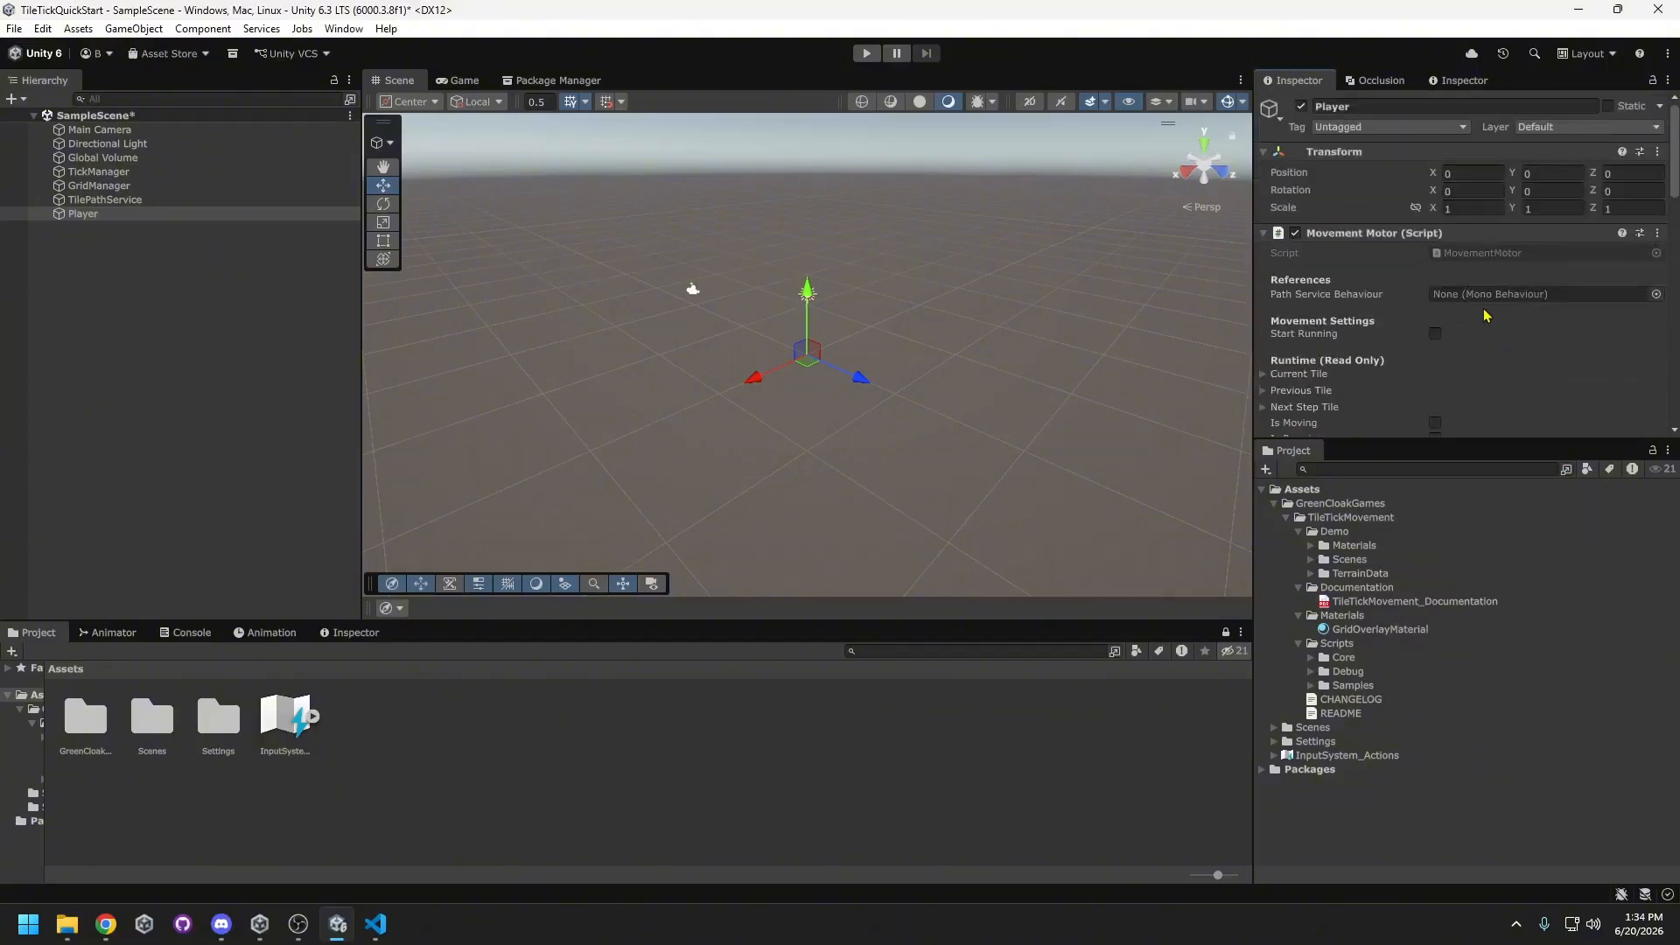
pyautogui.scroll(-2, 1485, 315)
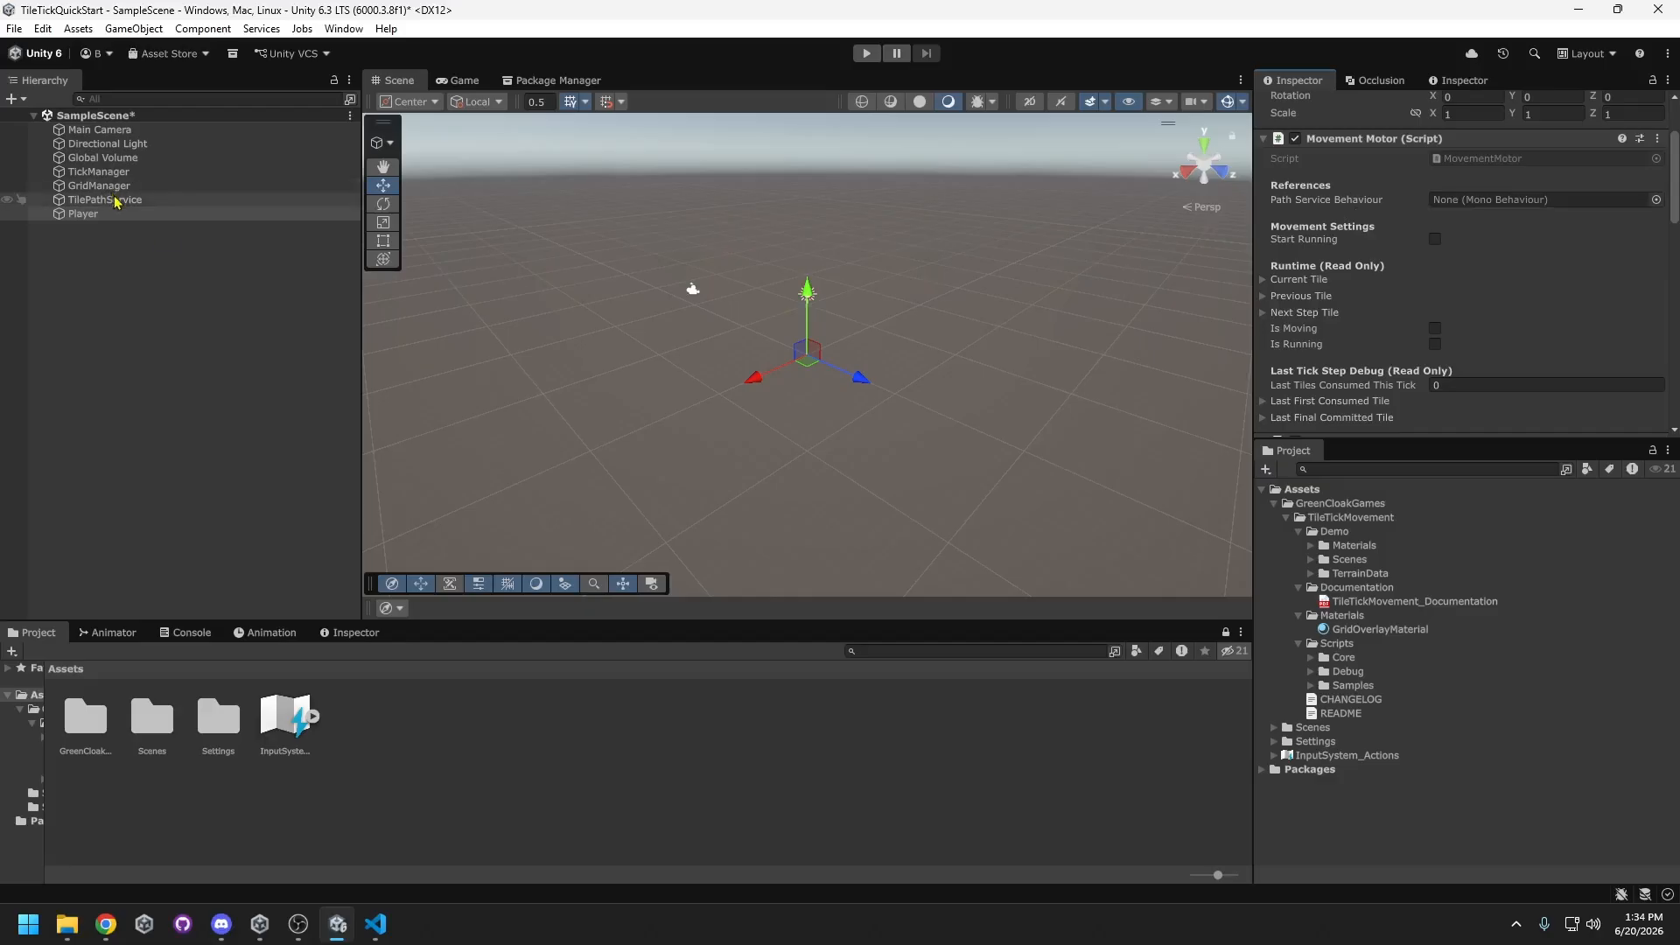
pyautogui.moveTo(103, 199); pyautogui.dragTo(1488, 210)
# - Add the Command Queue and Player Input Controller scripts to the Player object
pyautogui.scroll(-6, 1487, 263)
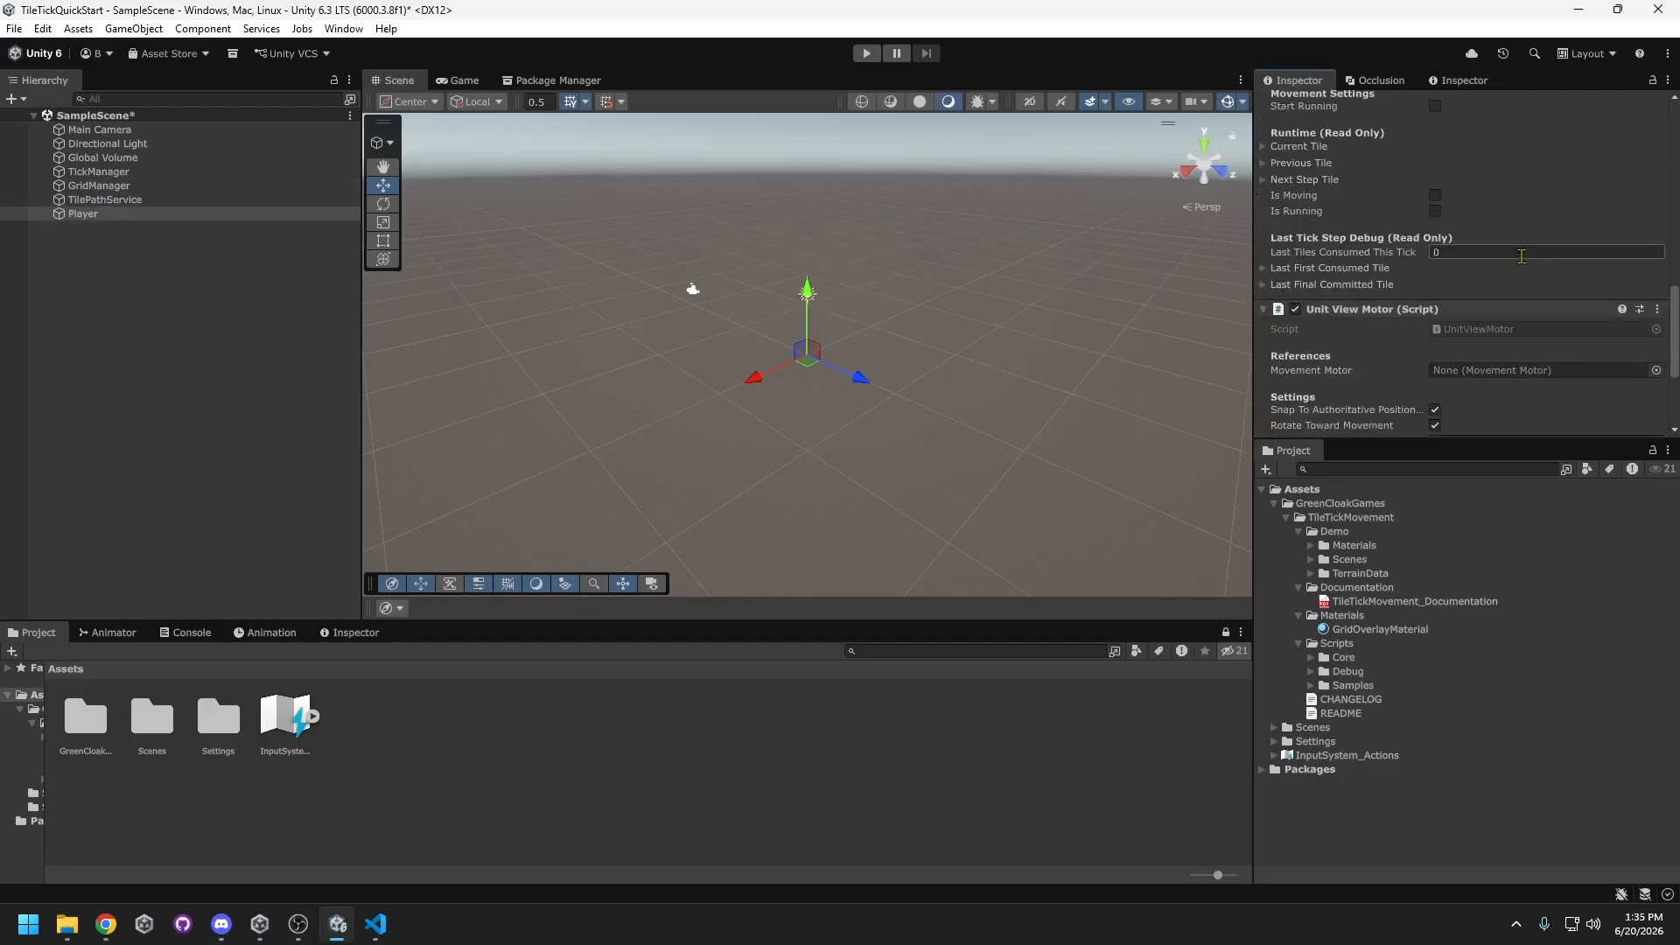
pyautogui.click(1488, 416)
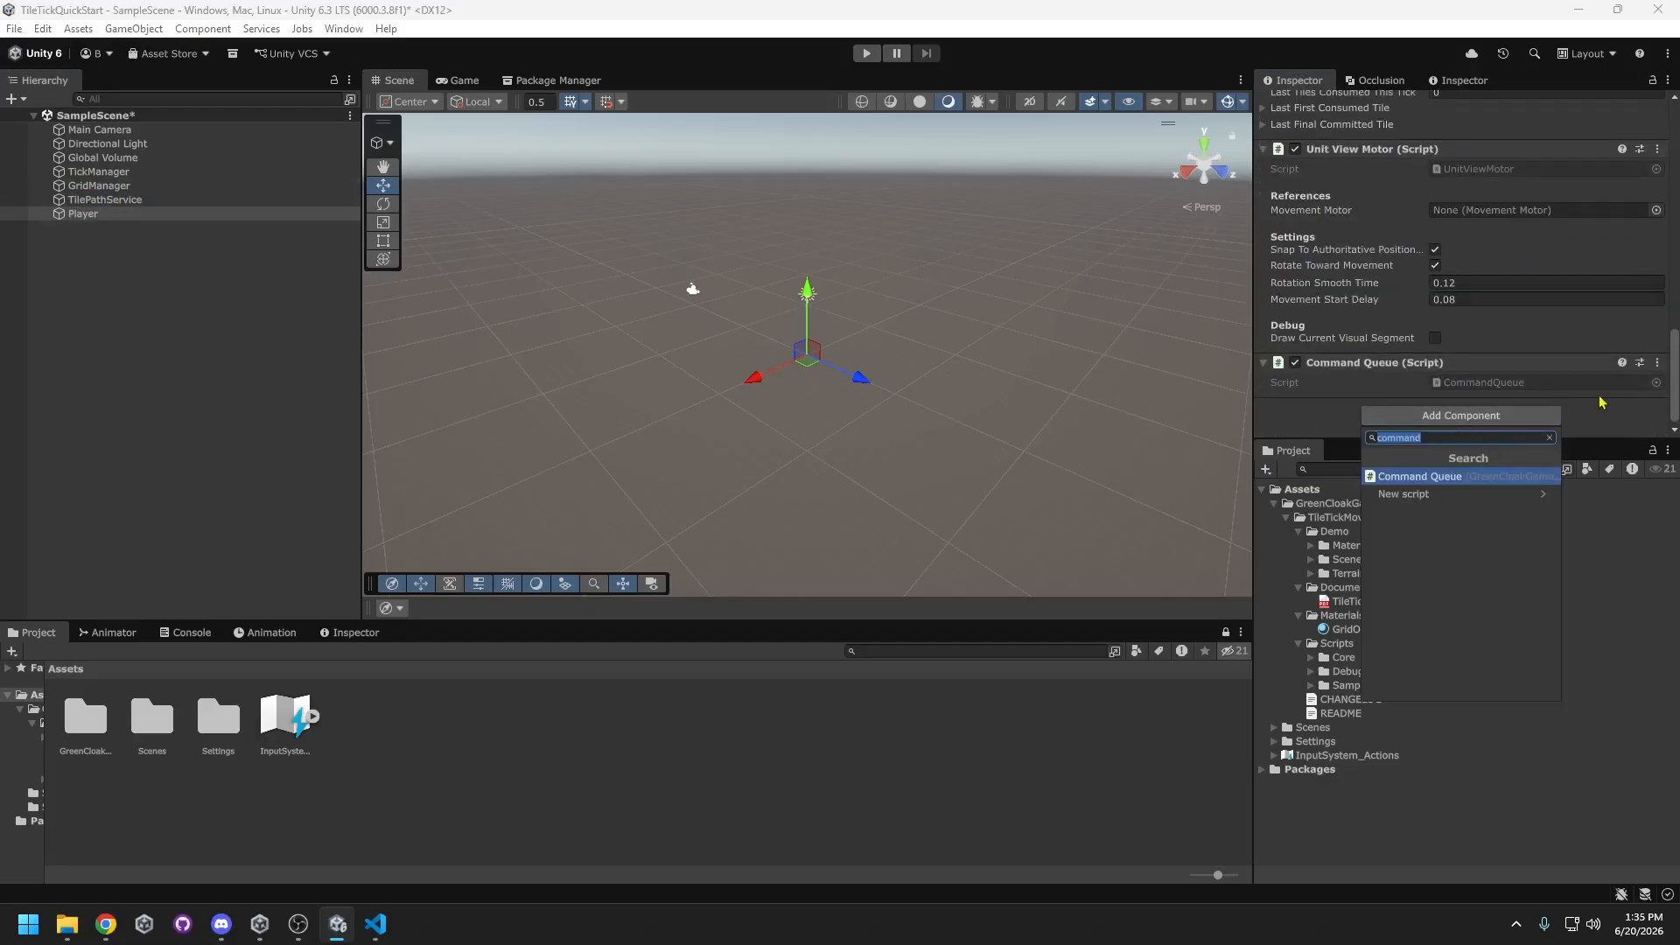
pyautogui.write('playeri')
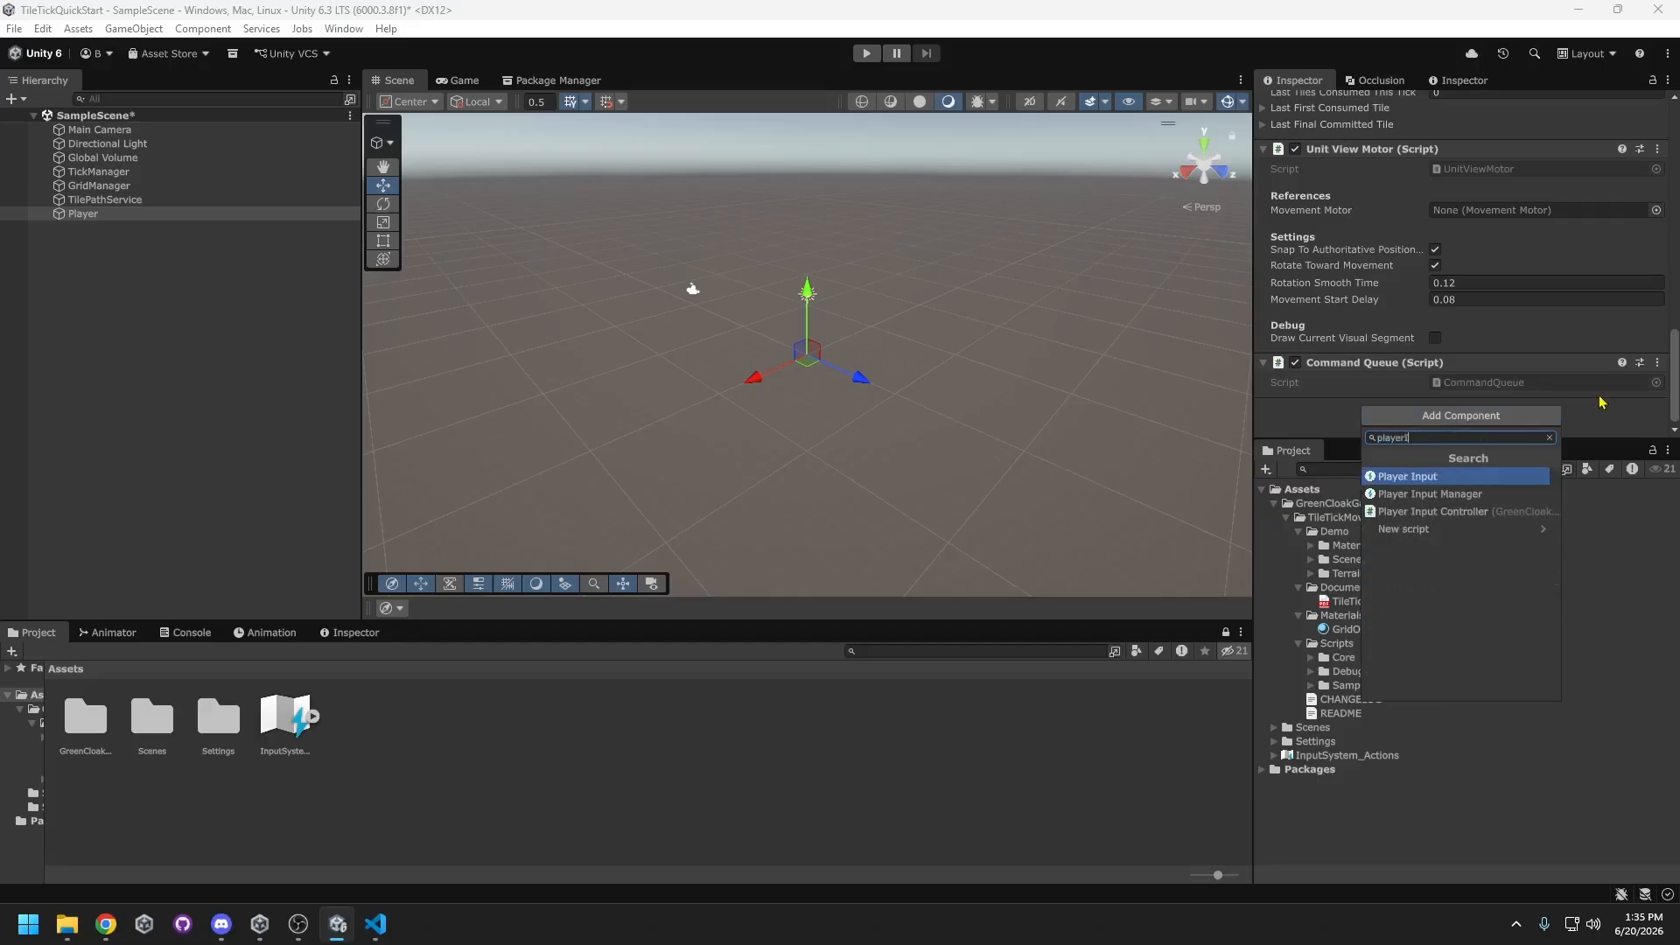
pyautogui.press('Down')
pyautogui.press('Down')
pyautogui.press('Return')
# - Add a 3D capsule as a child of the Player object to serve as its visible body
pyautogui.rightClick(109, 214)
pyautogui.moveTo(203, 578)
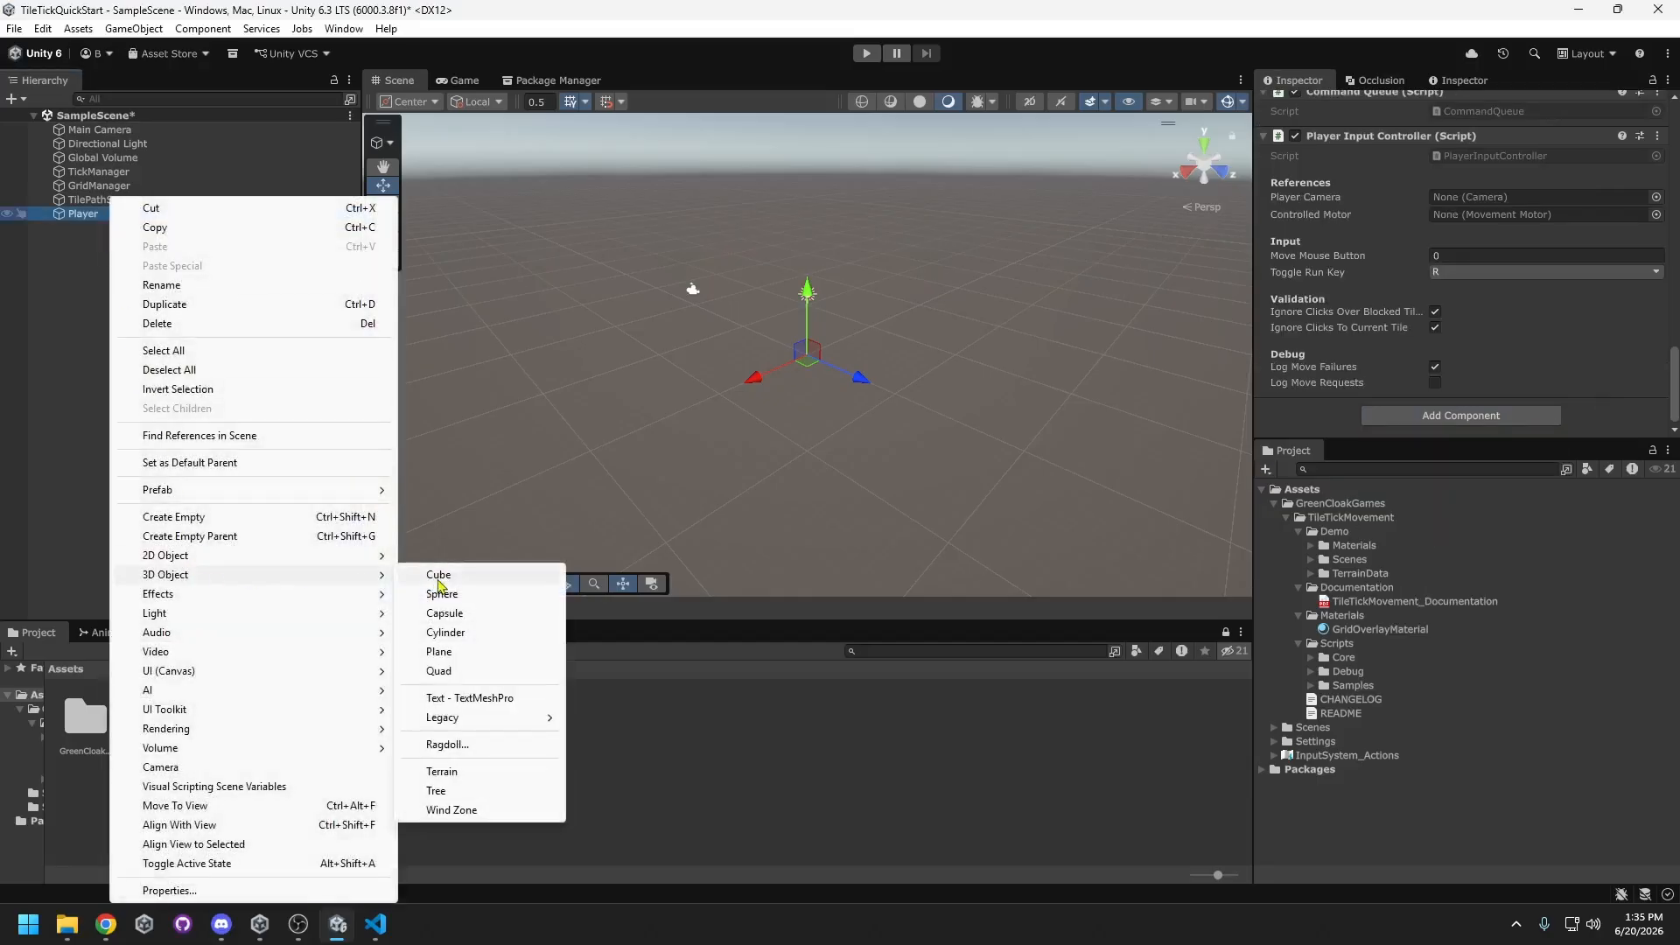
pyautogui.click(468, 612)
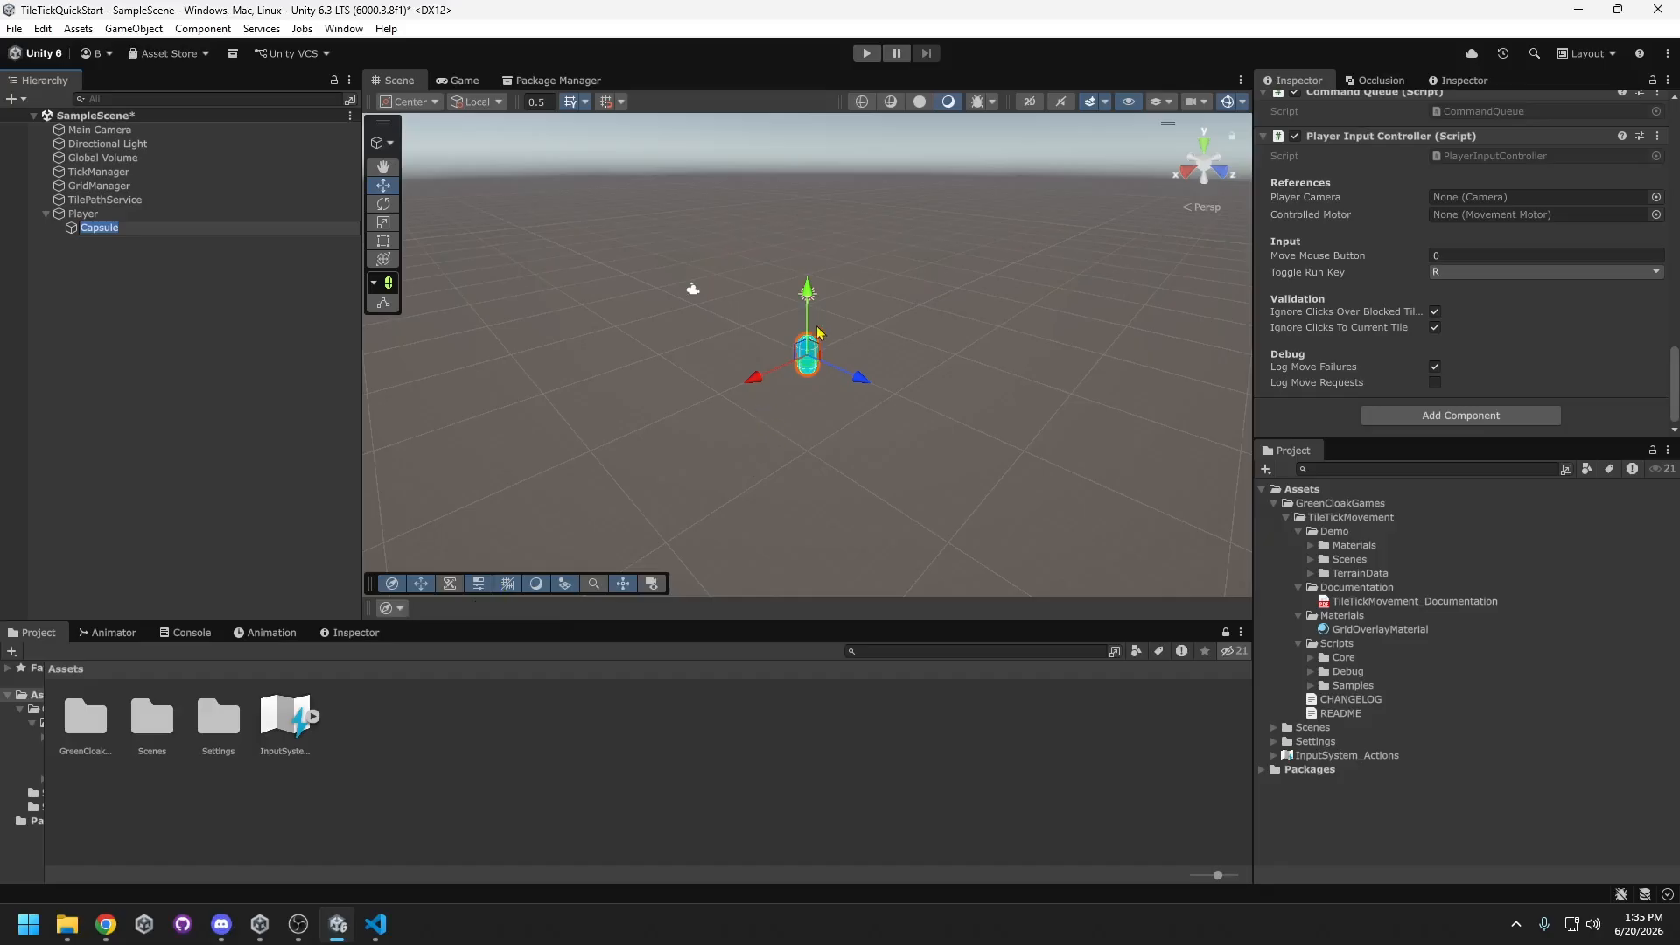
pyautogui.press('w')
pyautogui.moveTo(812, 340); pyautogui.dragTo(770, 386, button='right')
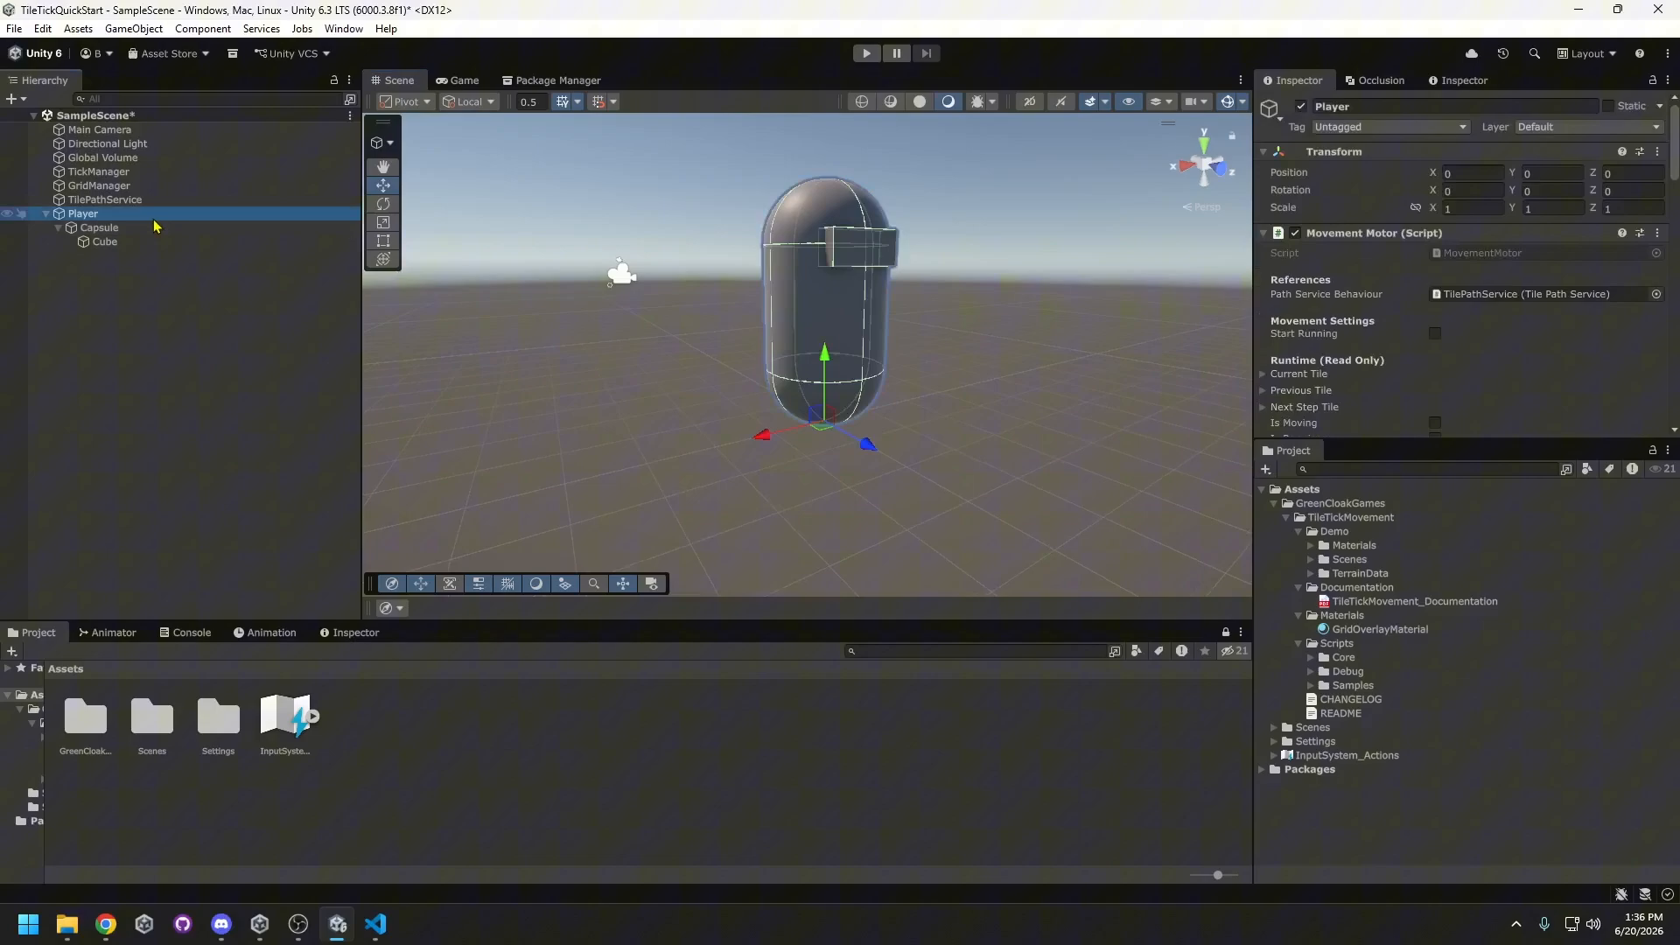
# - Create a 3D plane at the root of the scene to serve as the floor under the player
pyautogui.rightClick(147, 368)
pyautogui.moveTo(330, 679)
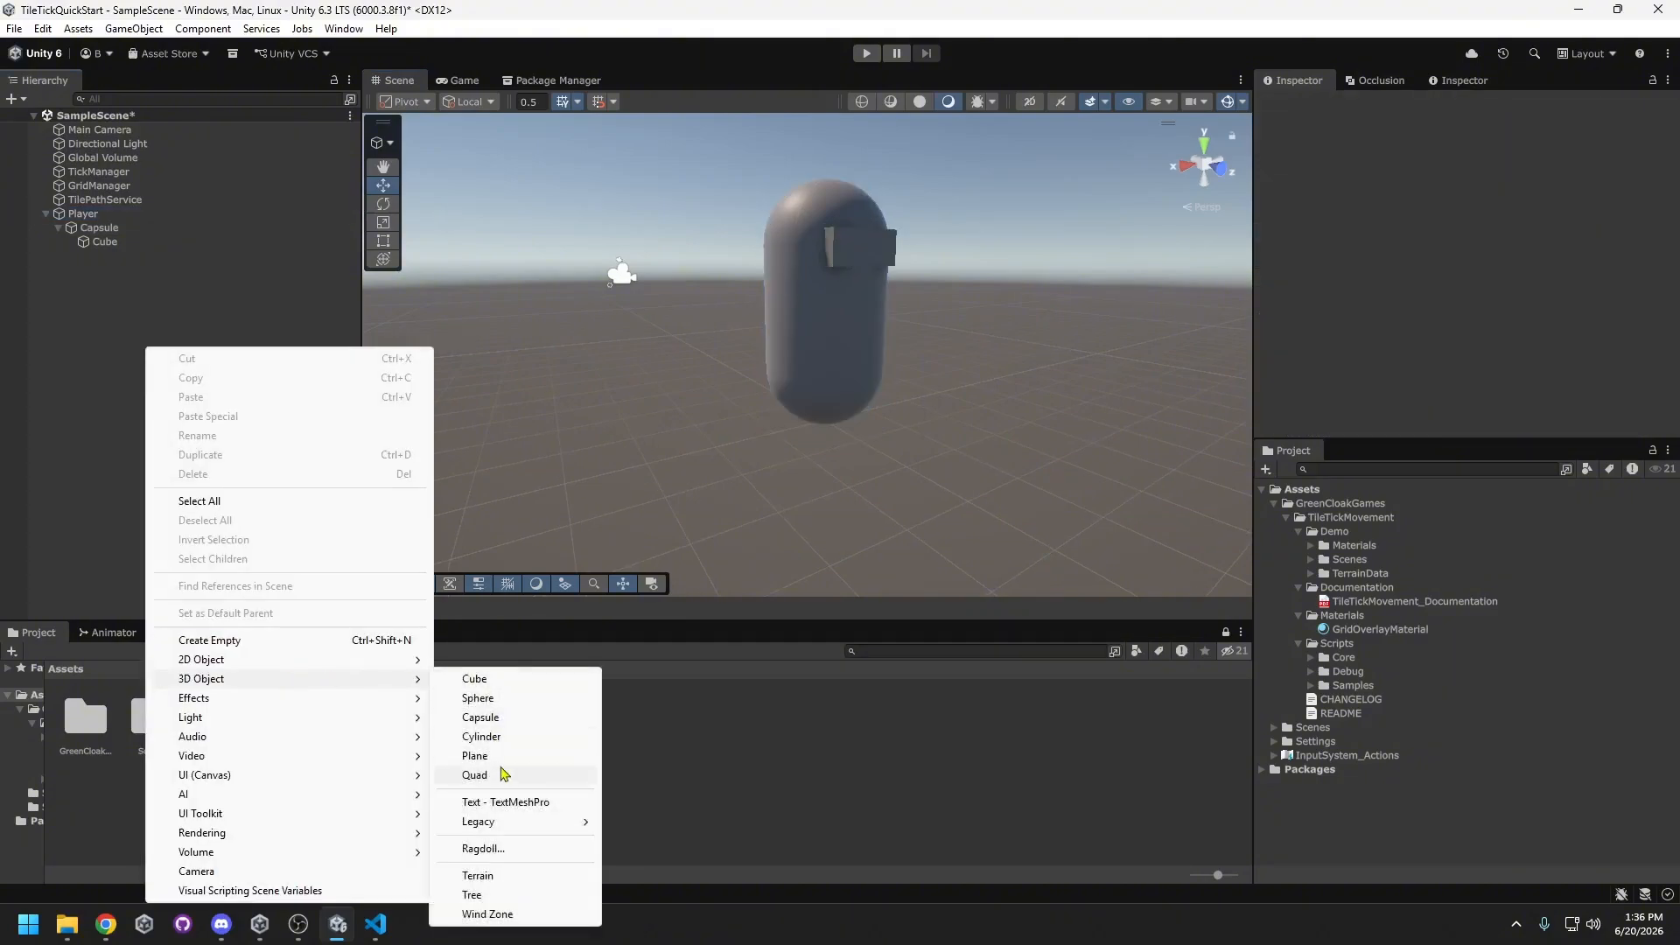
pyautogui.click(475, 755)
# - Define two new layers, naming User Layer 6 Ground and User Layer 7 Blocked
pyautogui.click(1589, 127)
pyautogui.click(1608, 252)
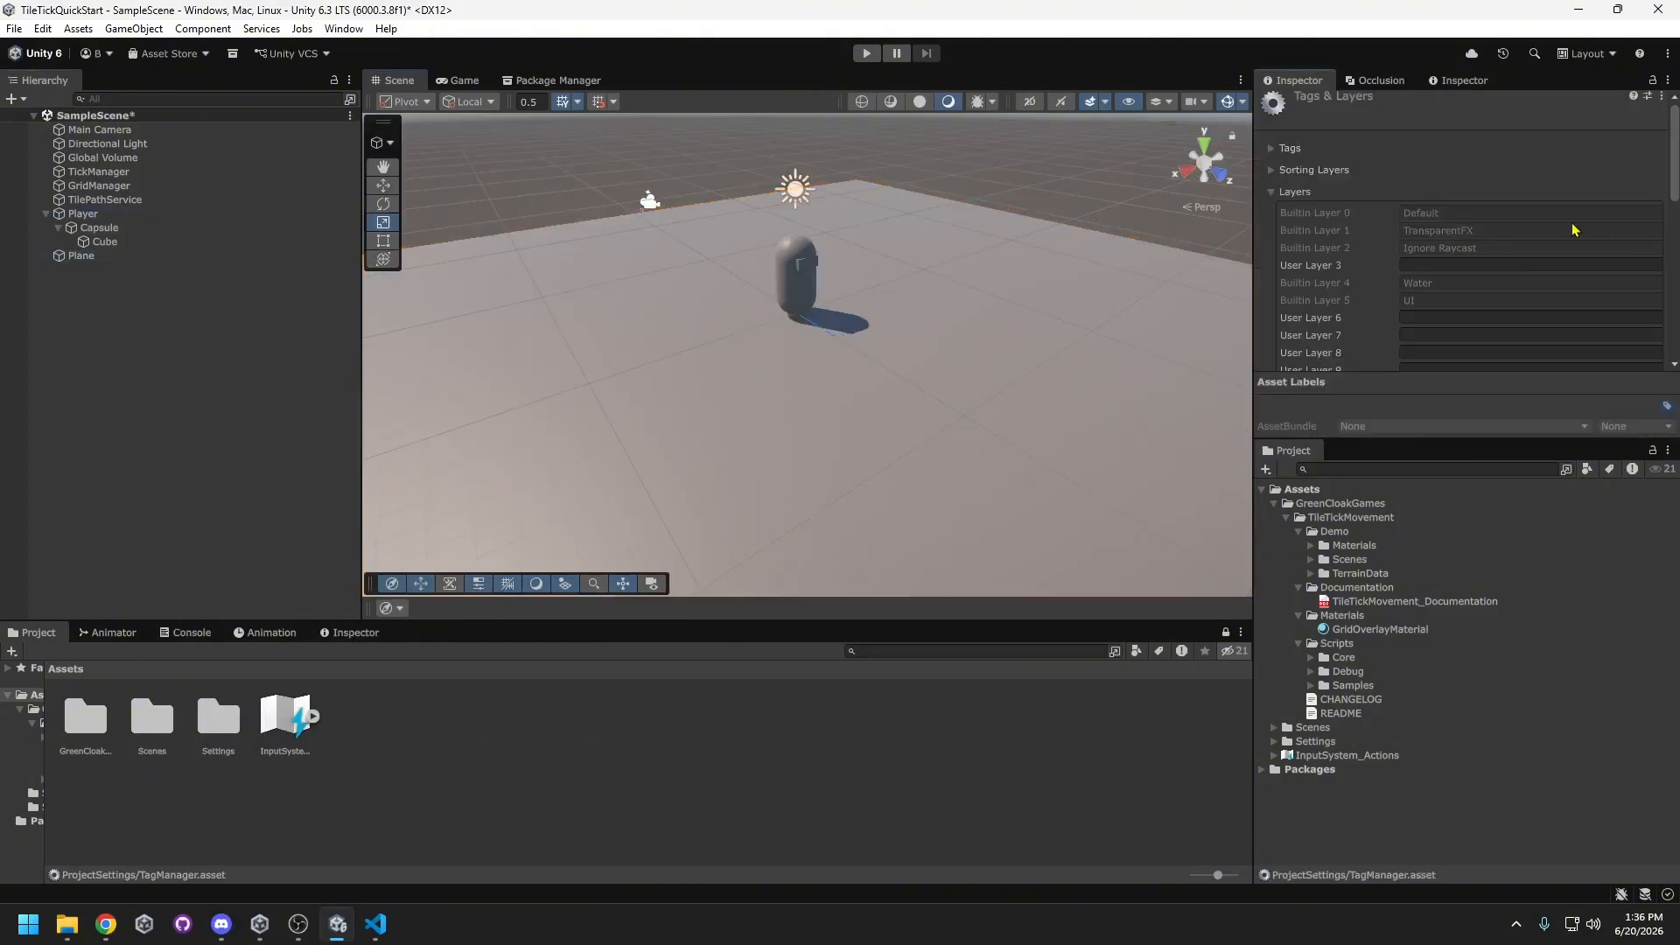
pyautogui.click(1433, 316)
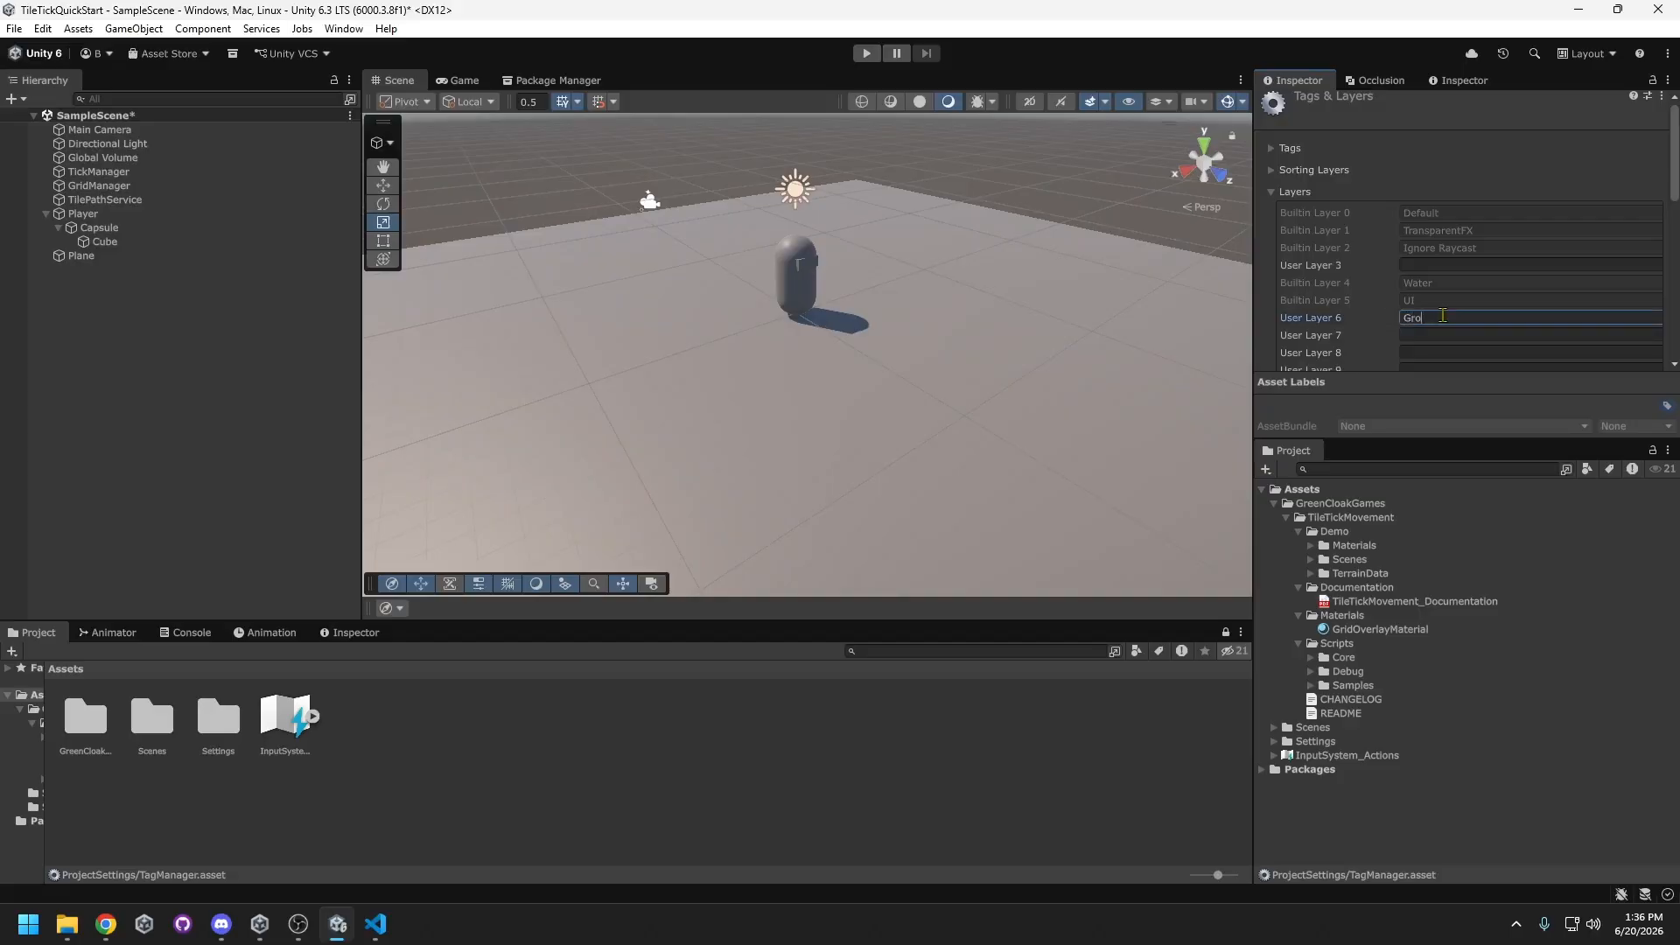
pyautogui.scroll(-1, 1457, 296)
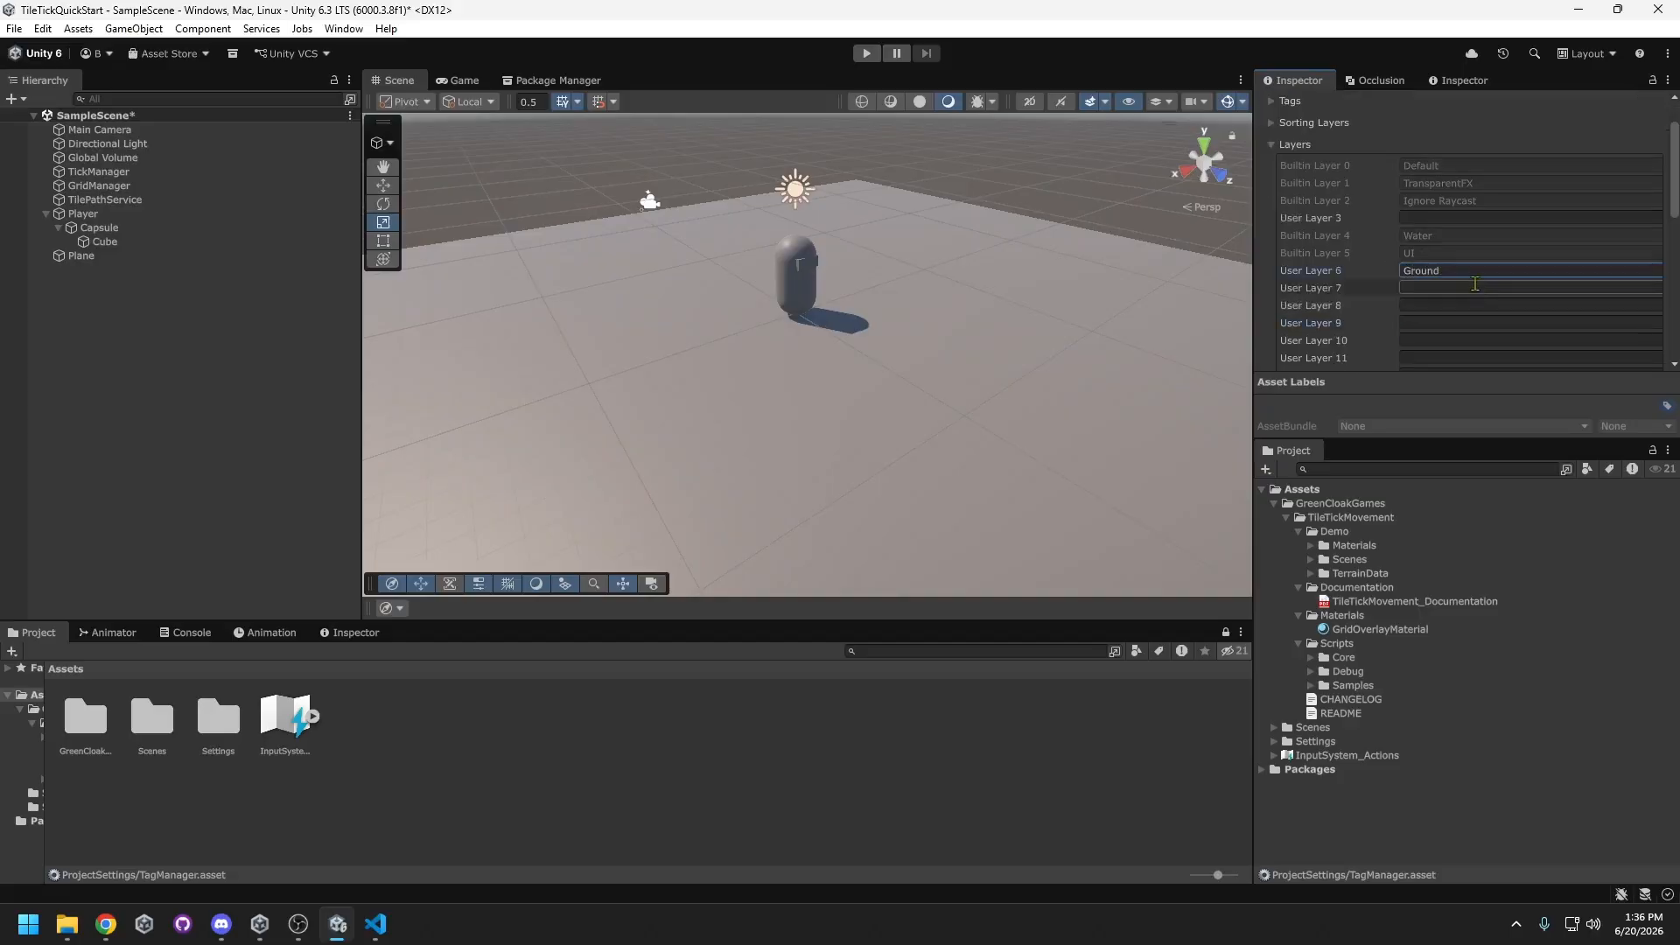
pyautogui.click(1456, 288)
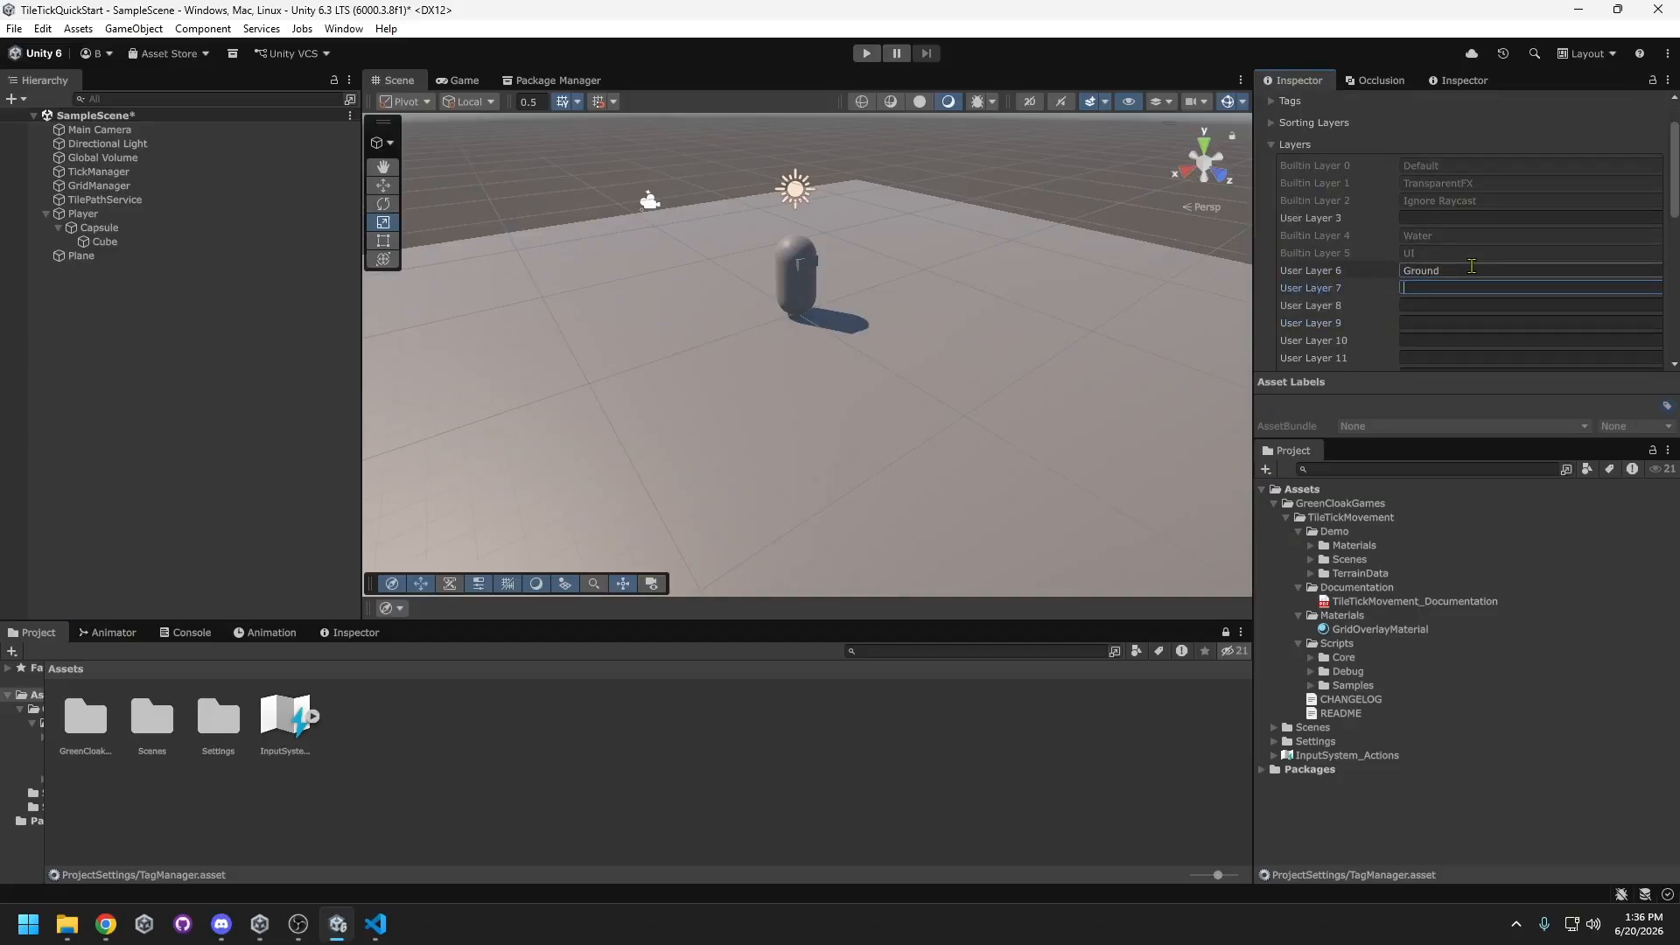
pyautogui.write('Blocked')
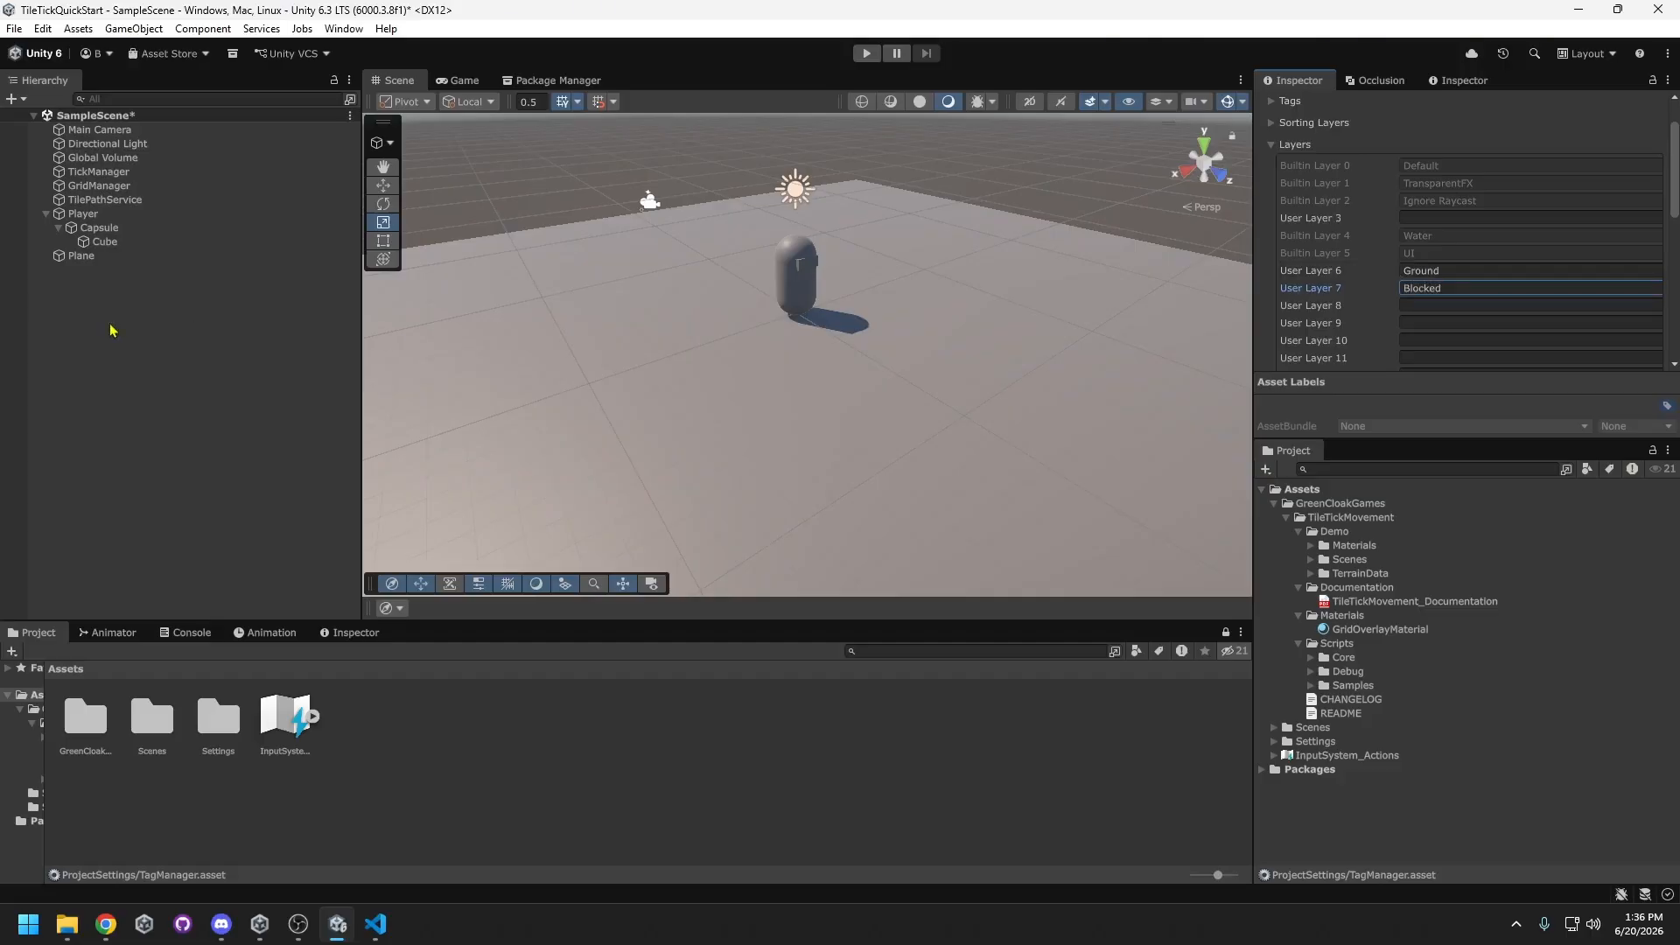
# - Assign the Plane object to layer 6, Ground
pyautogui.click(87, 255)
pyautogui.click(1569, 129)
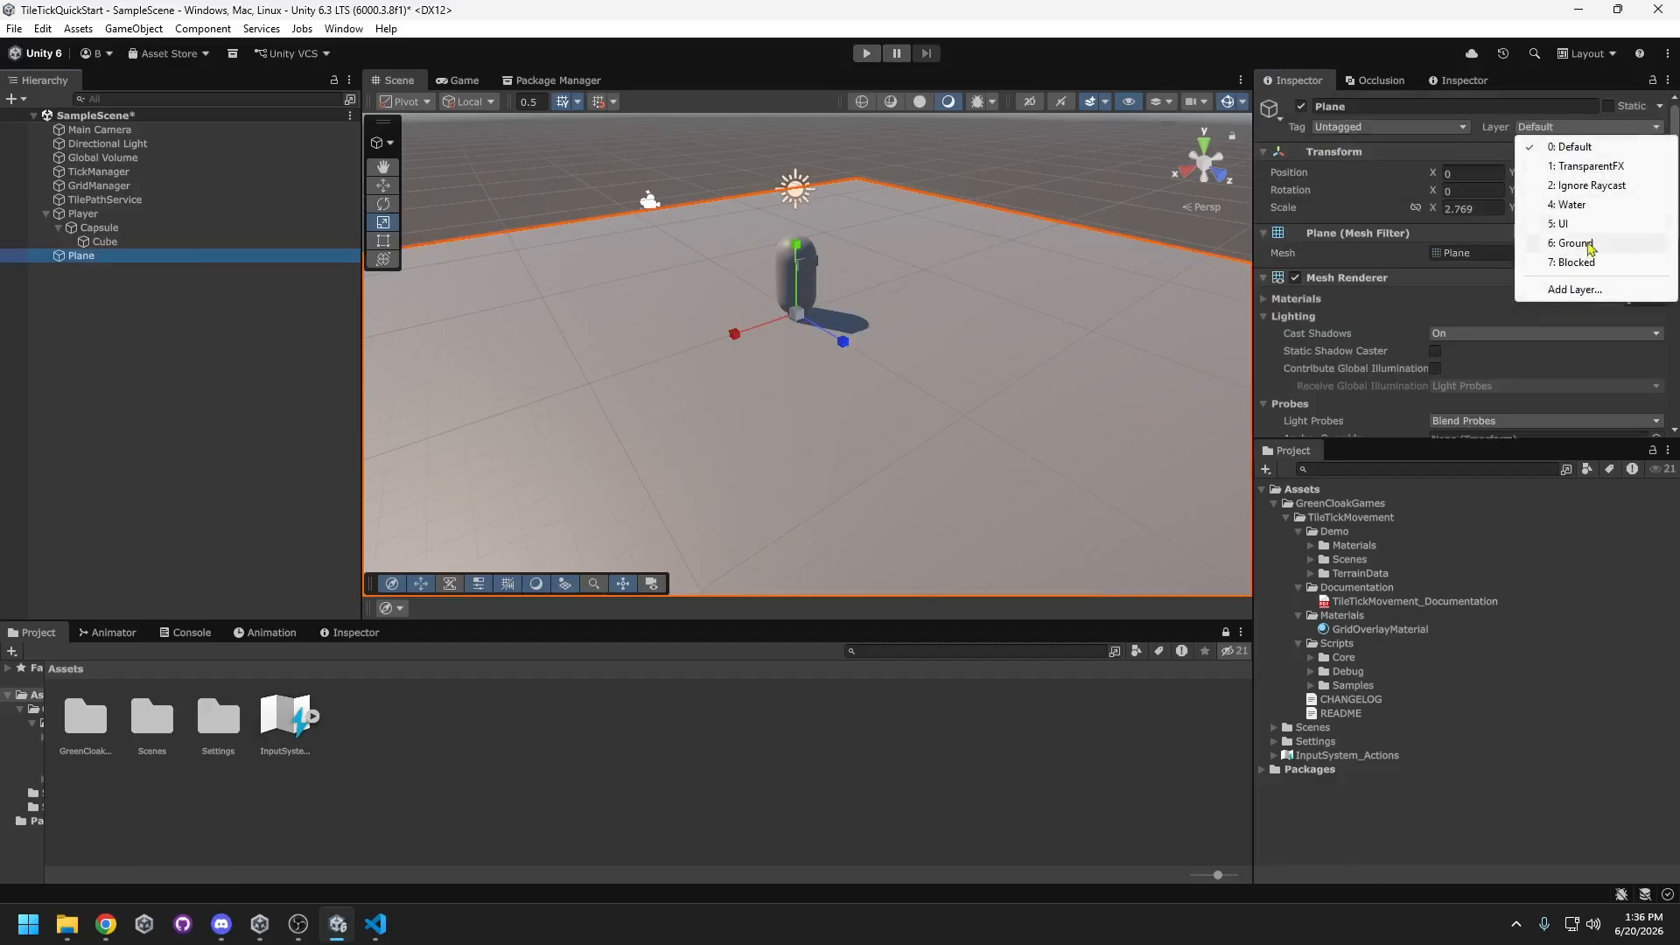
pyautogui.click(1575, 243)
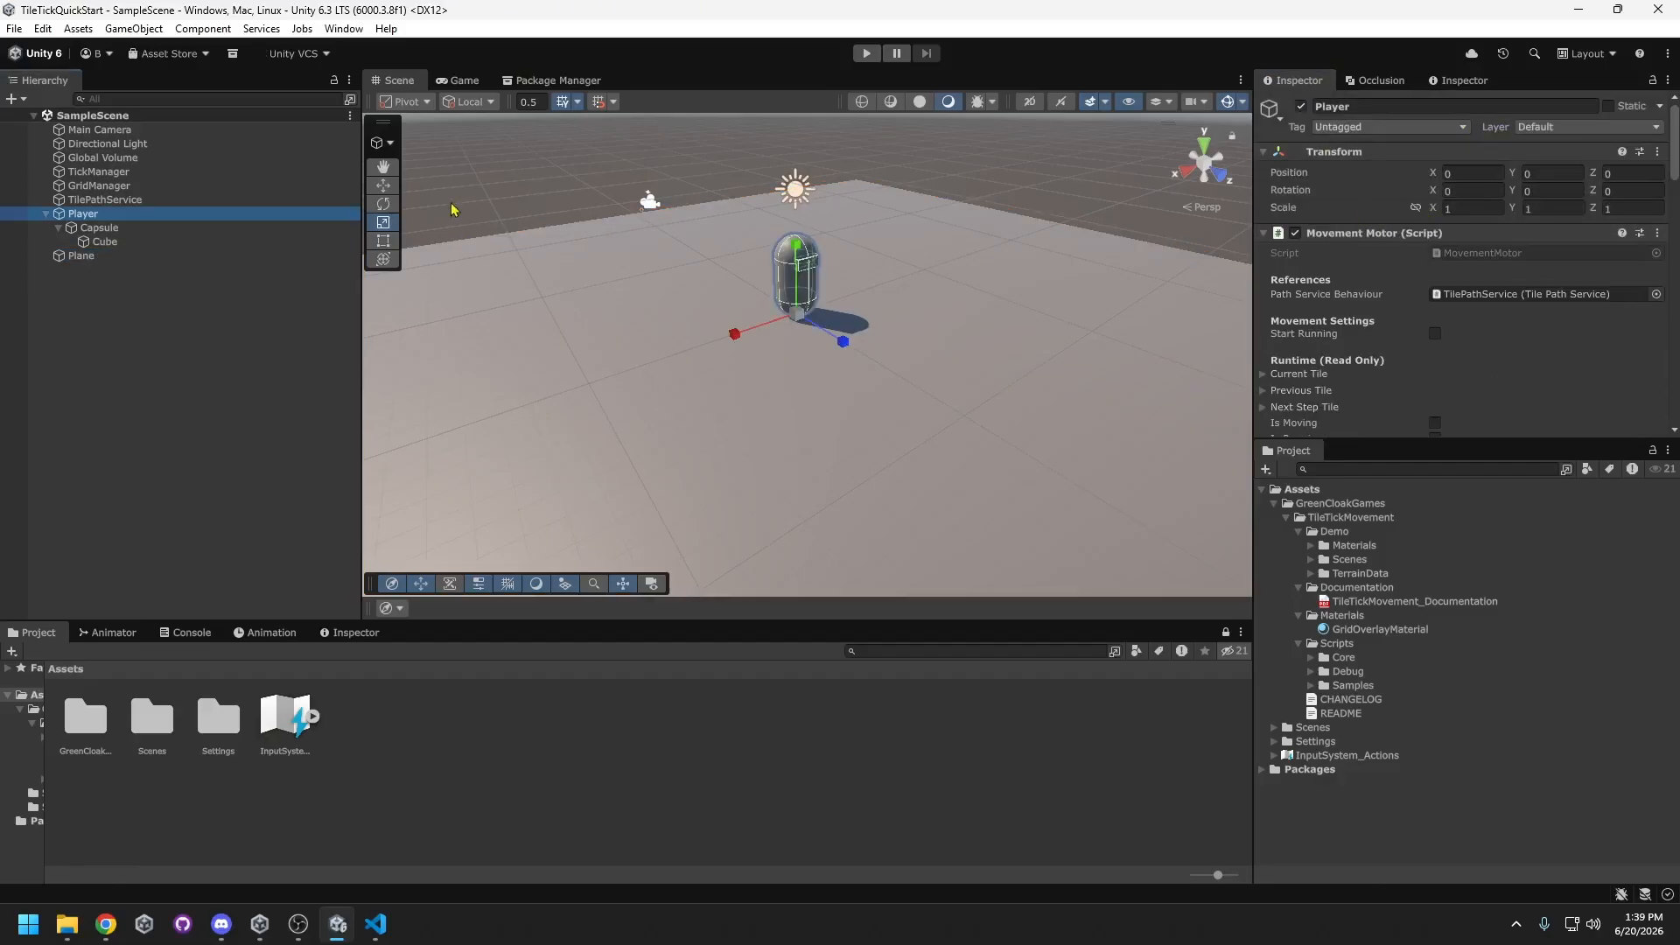
# - On the GridManager object, set the Ground Mask to Ground and the Blocked Mask to Blocked
pyautogui.click(99, 185)
pyautogui.scroll(-2, 1278, 232)
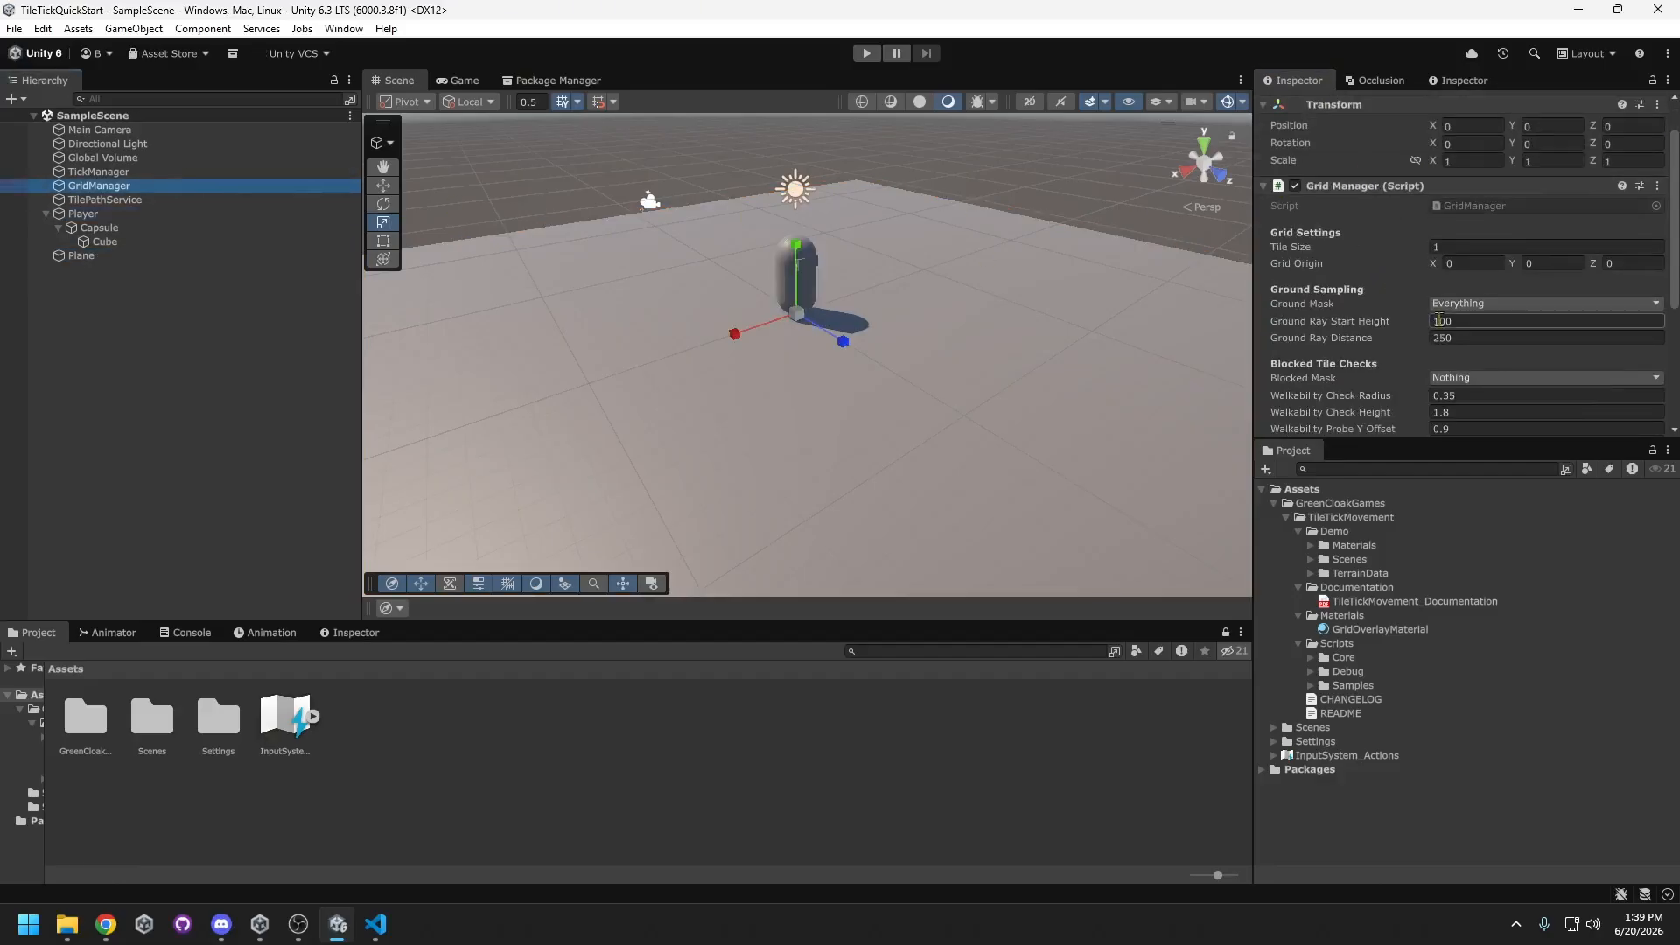
pyautogui.click(1544, 303)
pyautogui.click(1482, 323)
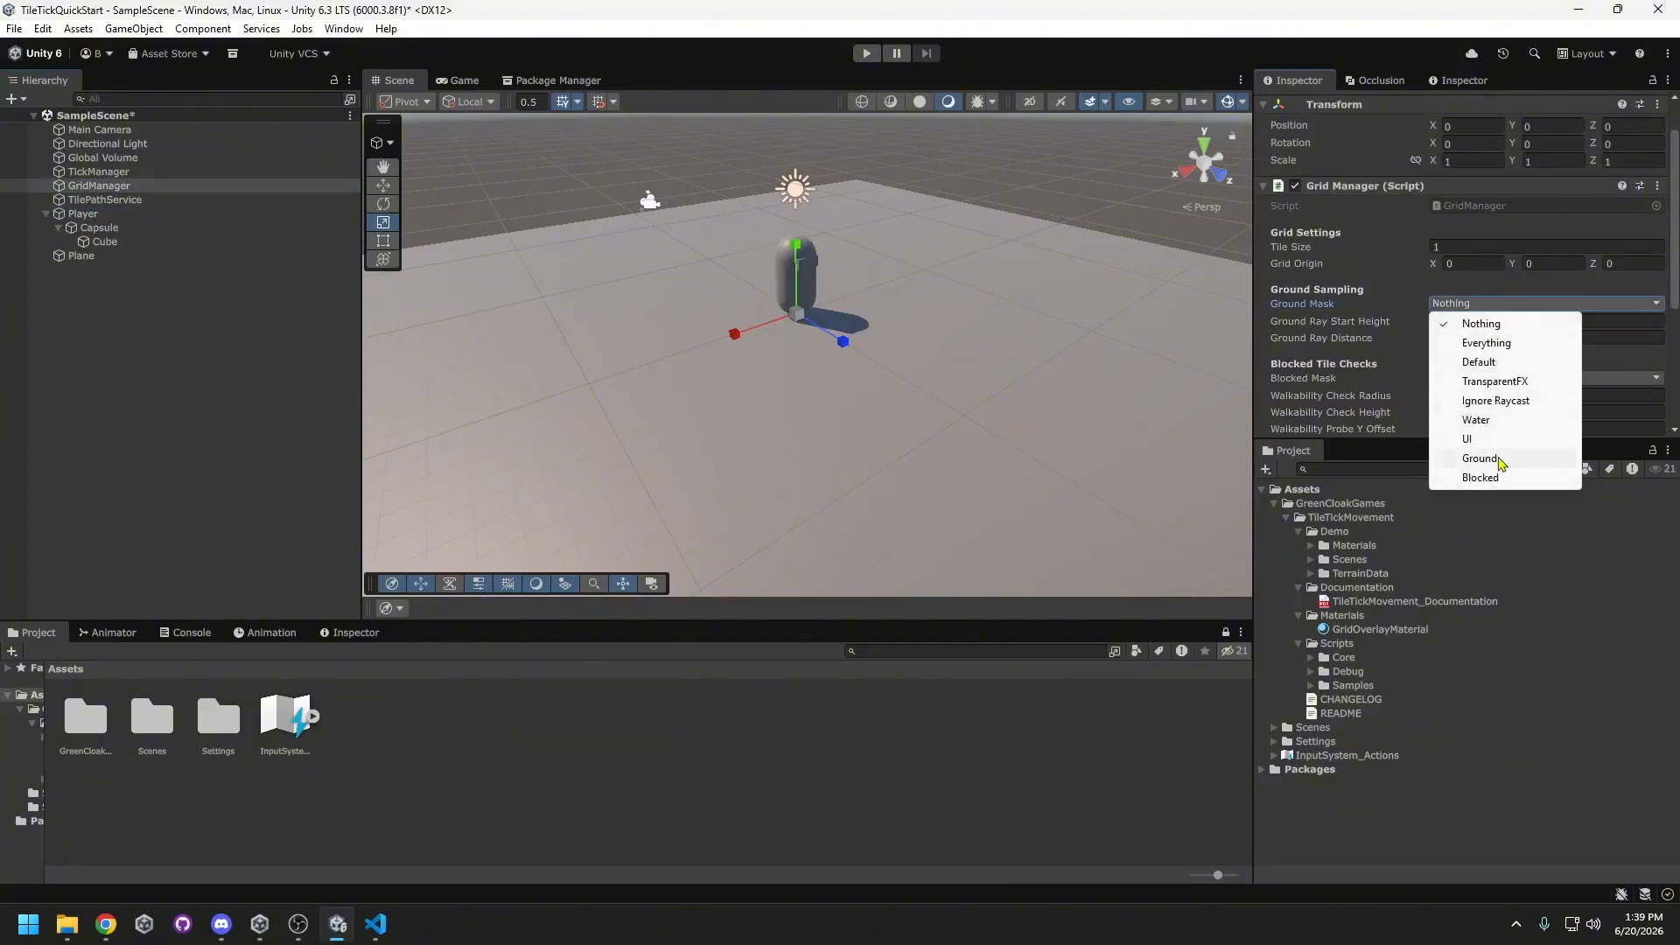
pyautogui.click(1480, 458)
pyautogui.scroll(-2, 1371, 357)
pyautogui.click(1488, 330)
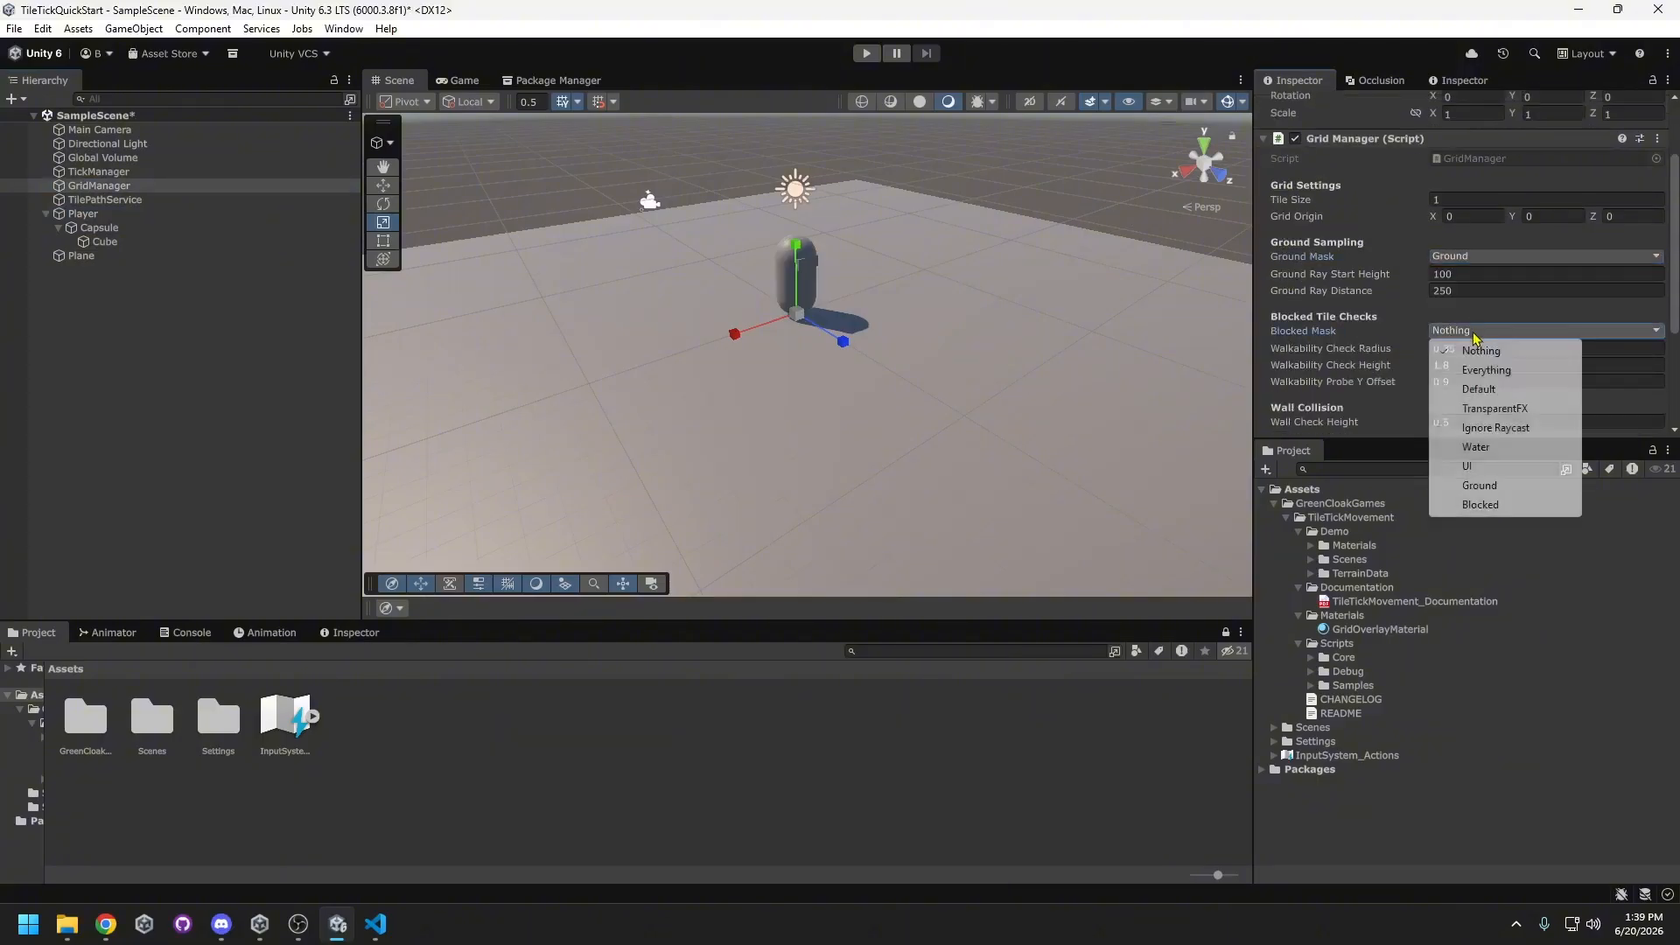
pyautogui.click(1497, 506)
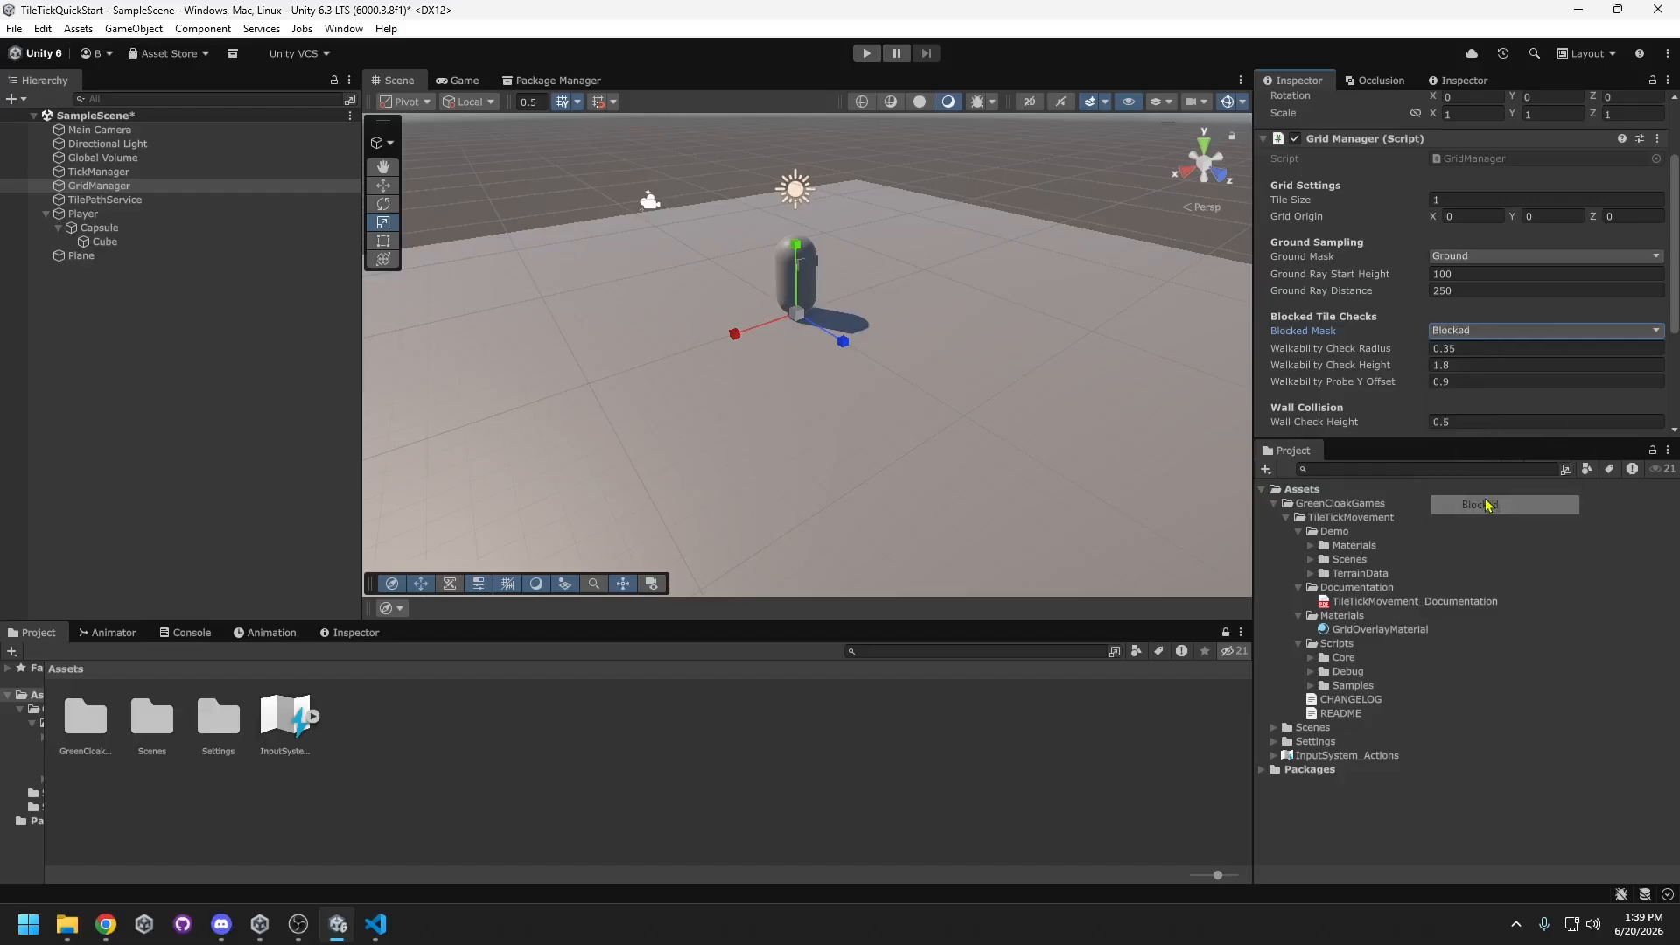
pyautogui.scroll(-2, 1365, 411)
# - Create an empty object at the root of the scene and name it GridOverlay
pyautogui.rightClick(201, 298)
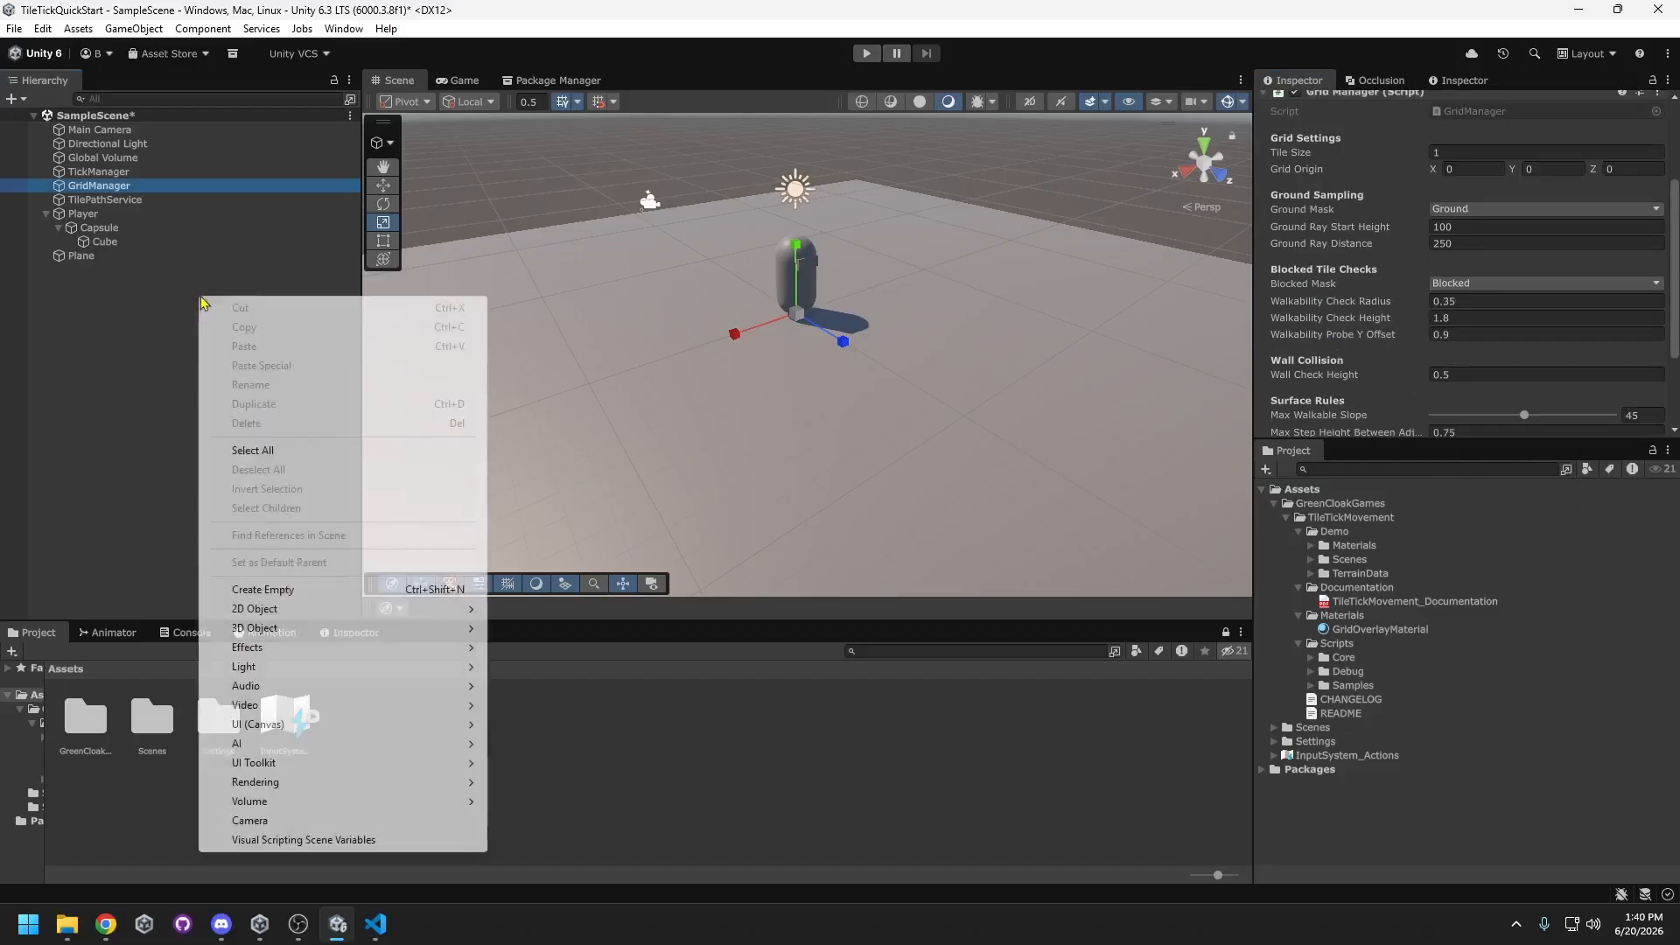
pyautogui.click(326, 595)
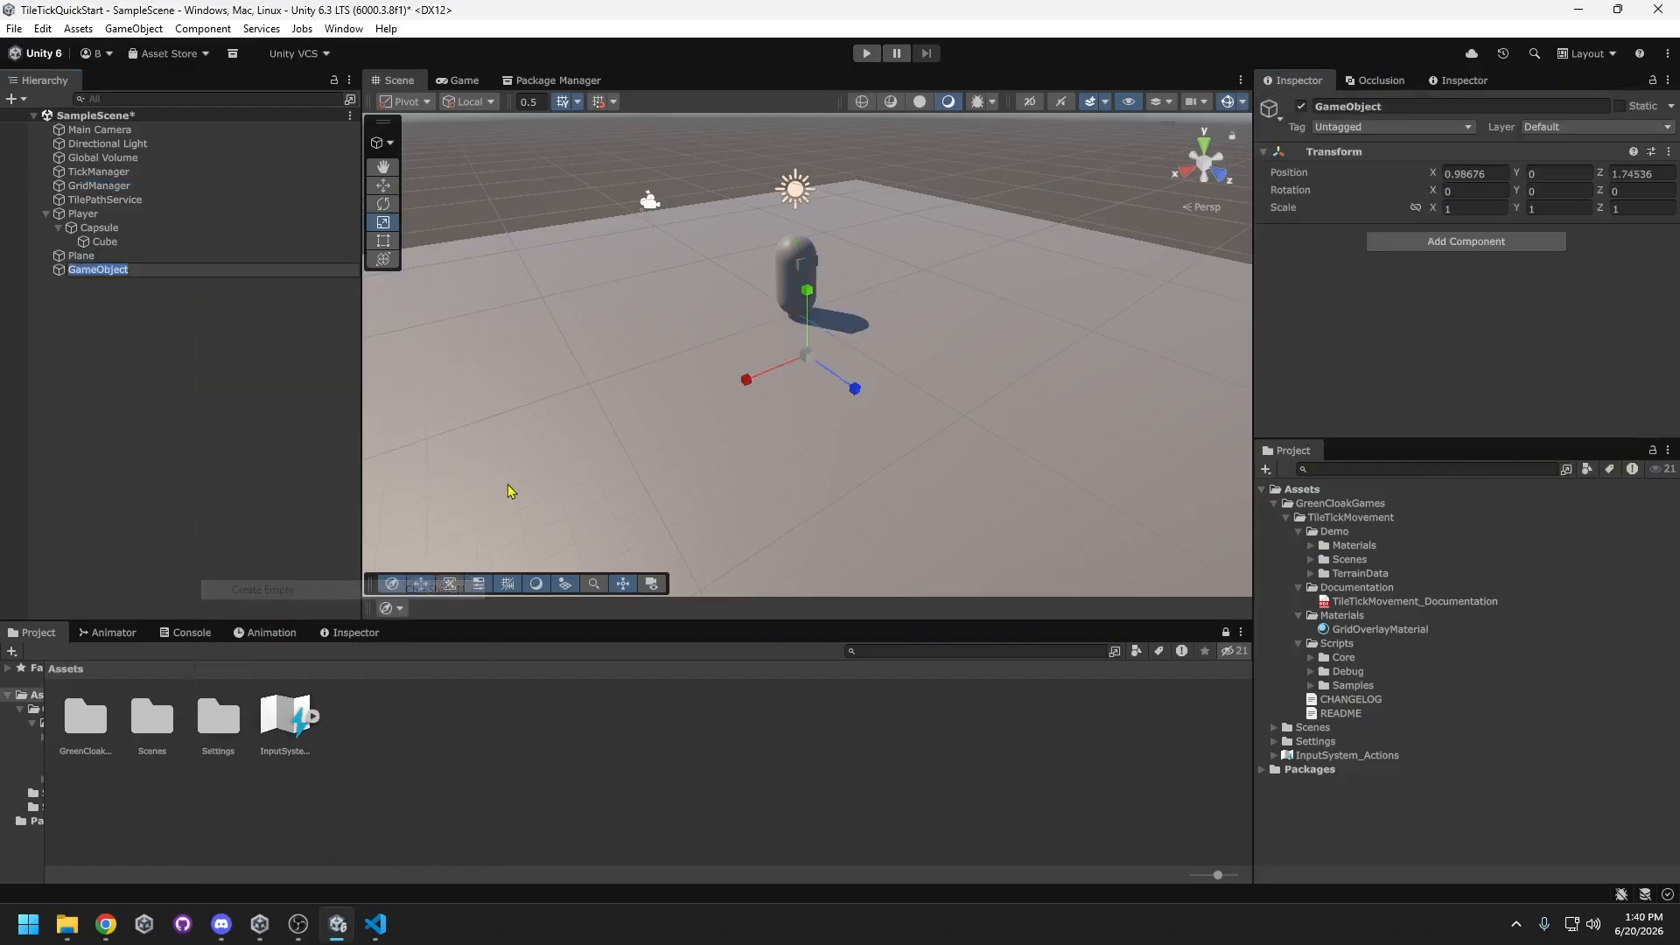
pyautogui.write('GridOverlay')
pyautogui.press('Return')
# - Add the Grid Manager, Grid Overlay Renderer, Grid Overlay Settings and Grid Overlay Toggle Controller scripts to GridOverlay
pyautogui.click(1387, 246)
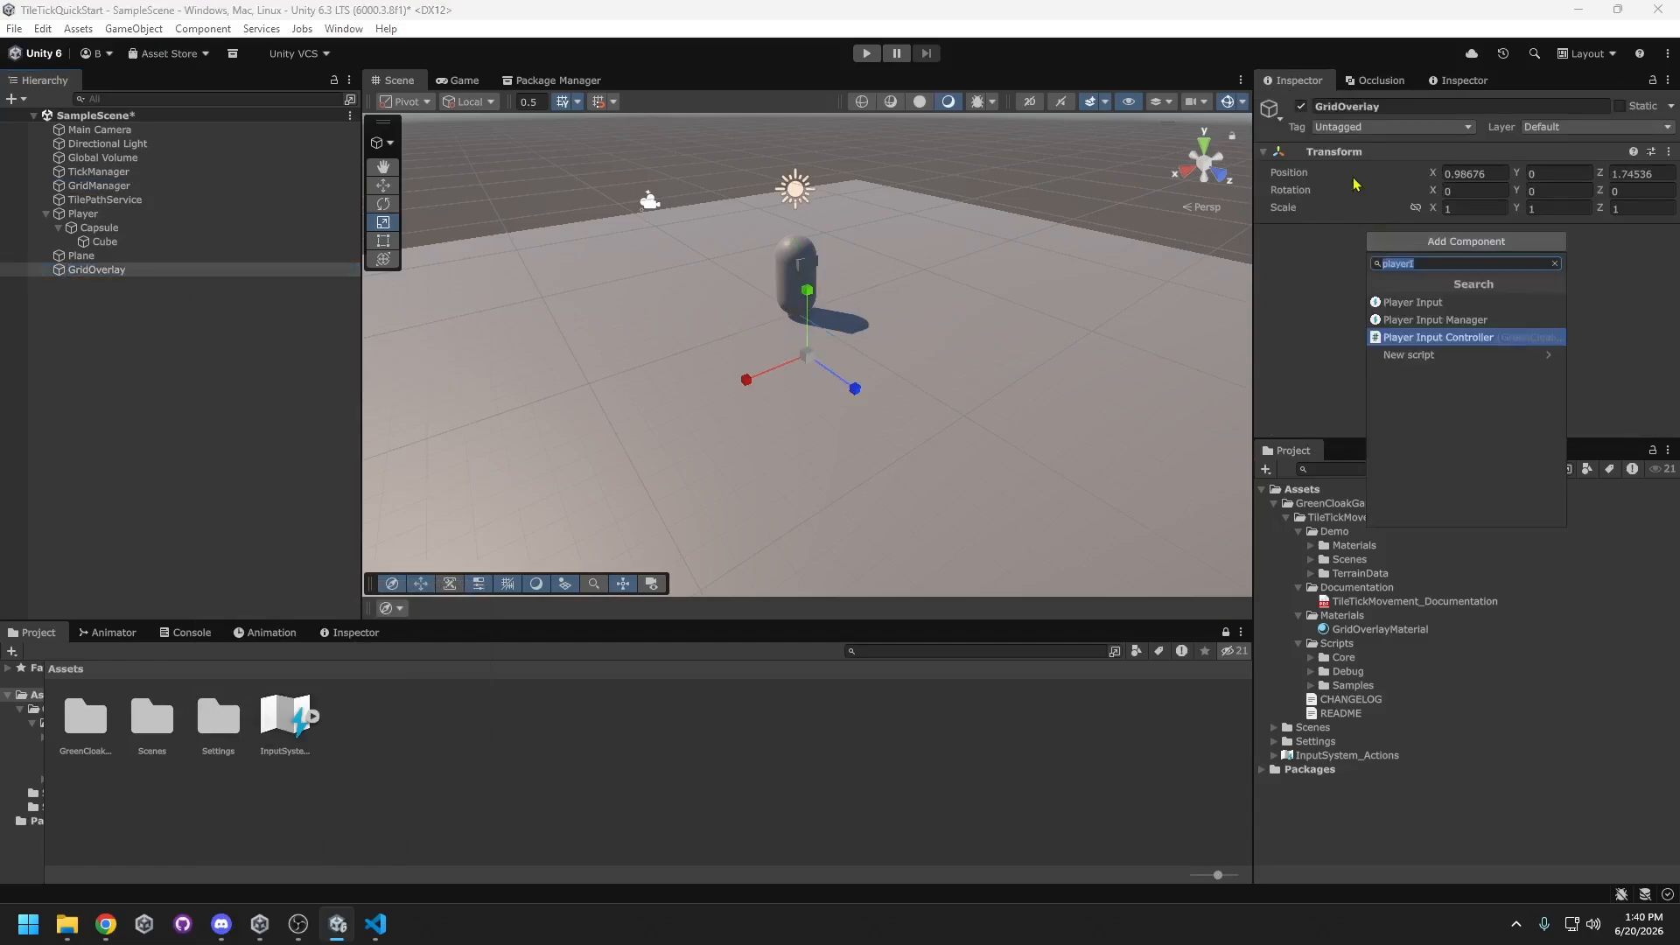
pyautogui.write('grid')
pyautogui.press('Return')
pyautogui.scroll(-6, 1390, 293)
pyautogui.click(1450, 416)
pyautogui.click(1455, 531)
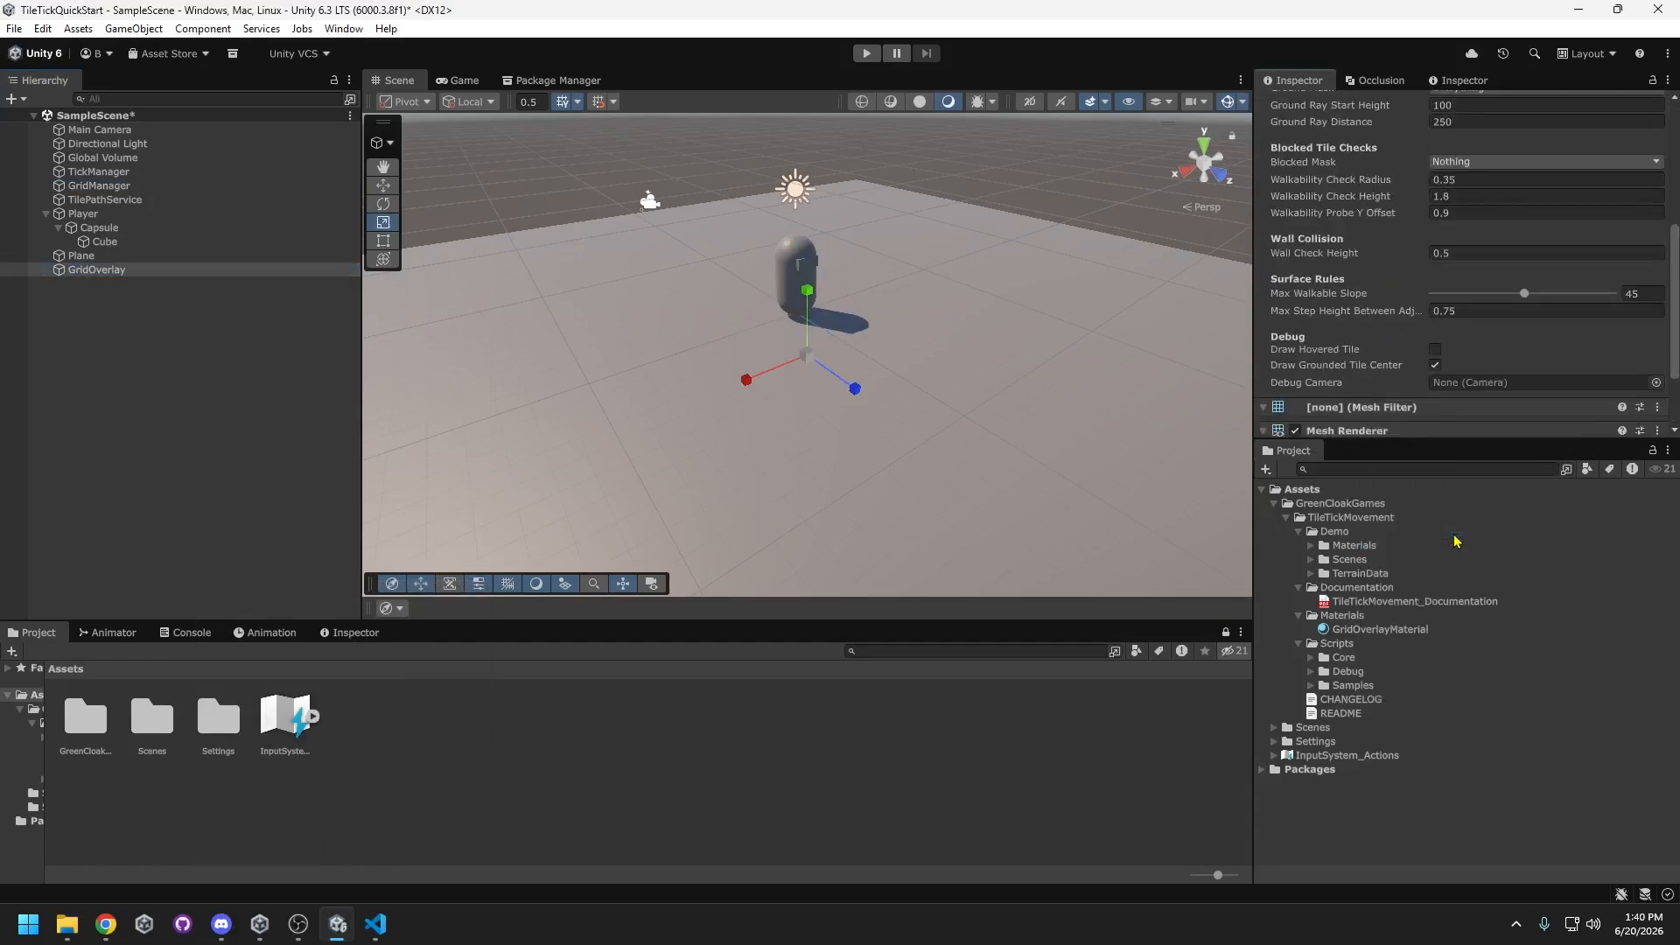
pyautogui.scroll(-12, 1435, 333)
pyautogui.click(1450, 416)
pyautogui.click(1457, 547)
pyautogui.scroll(-7, 1436, 332)
pyautogui.click(1453, 417)
pyautogui.click(1463, 565)
# - Assign GridOverlay to the Settings reference of its Grid Overlay Renderer and to the references of its Grid Overlay Toggle Controller
pyautogui.scroll(7, 1408, 301)
pyautogui.moveTo(1405, 439); pyautogui.dragTo(1405, 724)
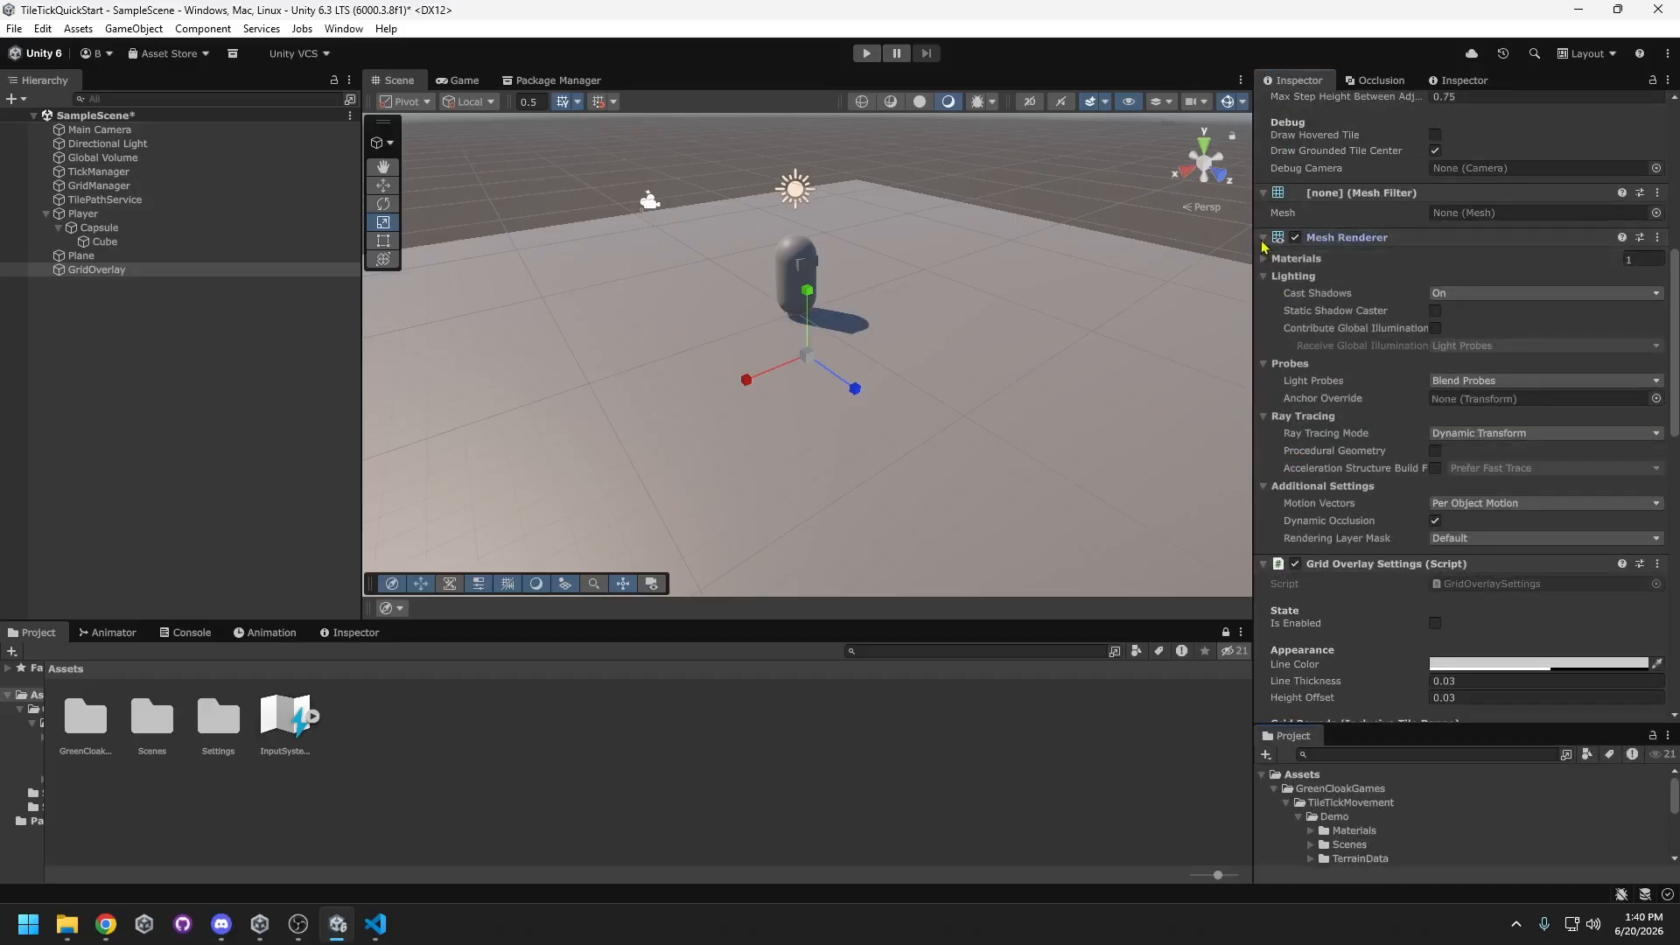
pyautogui.click(1263, 238)
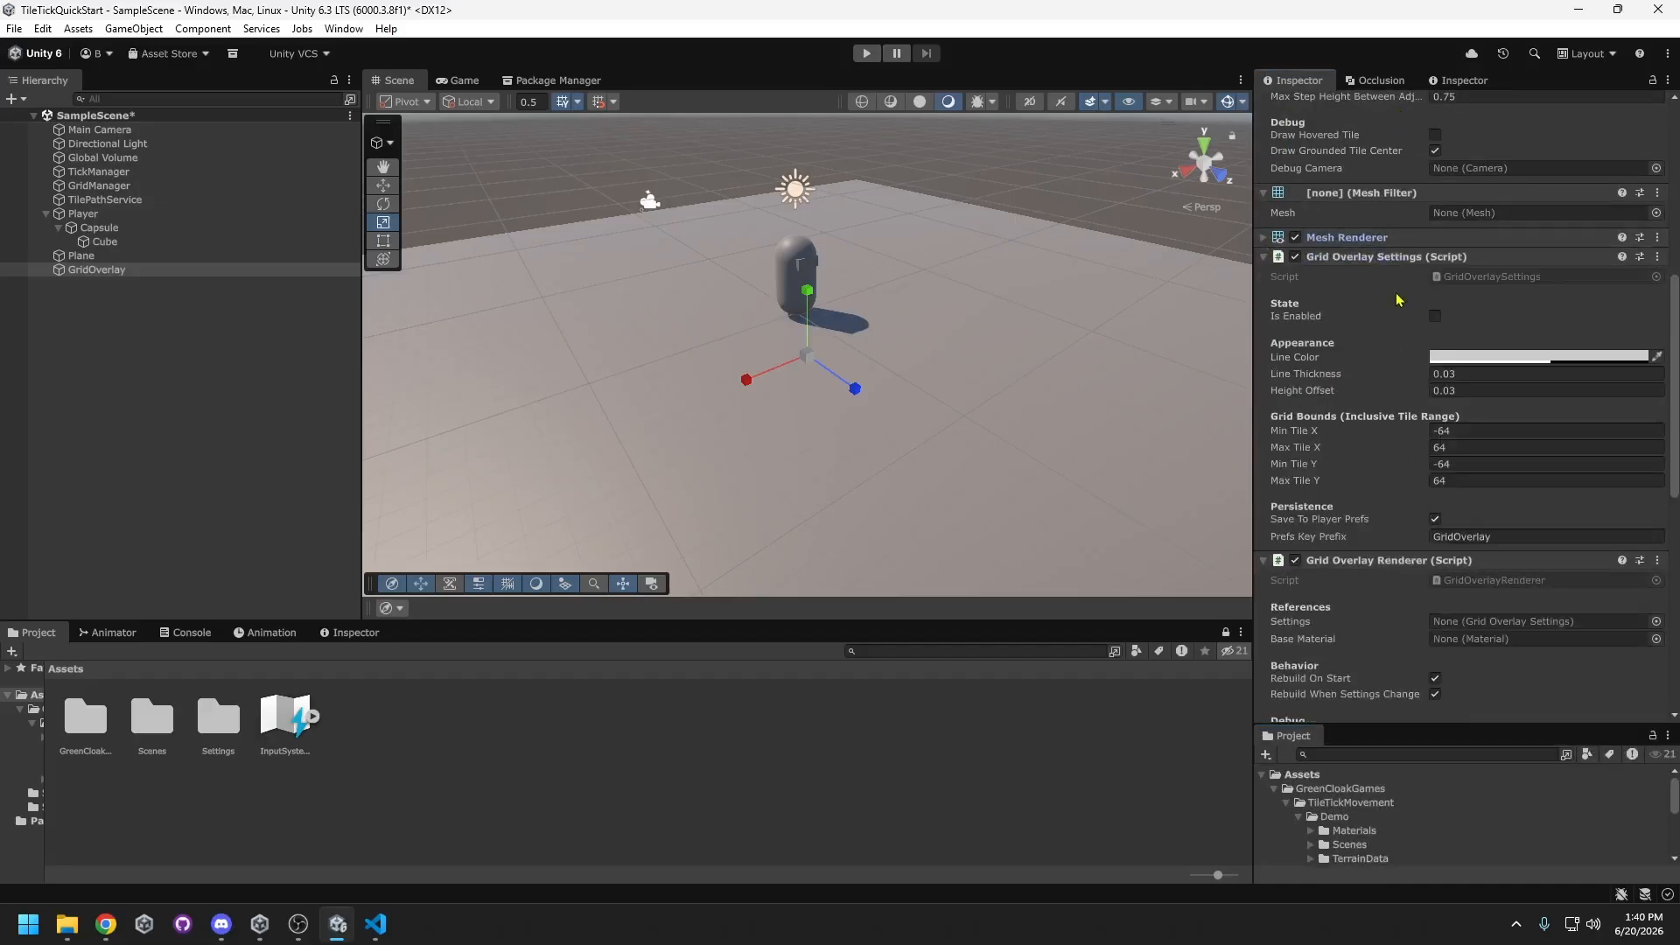
pyautogui.moveTo(96, 270); pyautogui.dragTo(1487, 623)
pyautogui.moveTo(138, 272); pyautogui.dragTo(1452, 547)
pyautogui.moveTo(117, 271); pyautogui.dragTo(1488, 565)
# - Set the Base Material of the Grid Overlay Renderer to GridOverlayMaterial
pyautogui.scroll(10, 1388, 501)
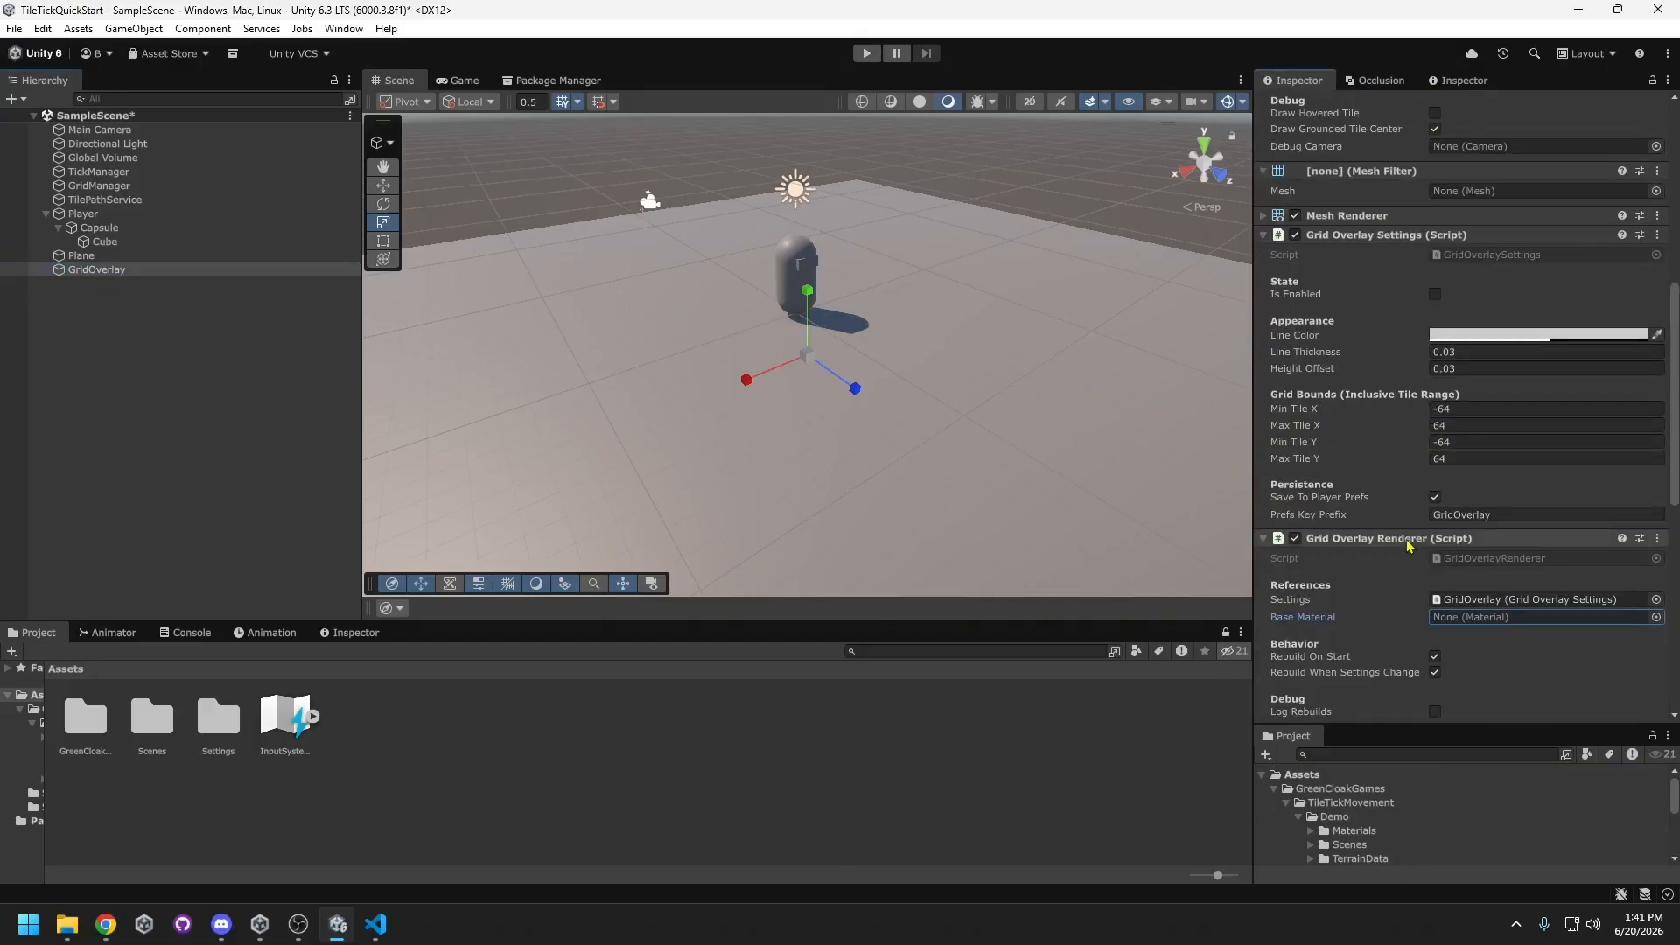
pyautogui.click(1655, 570)
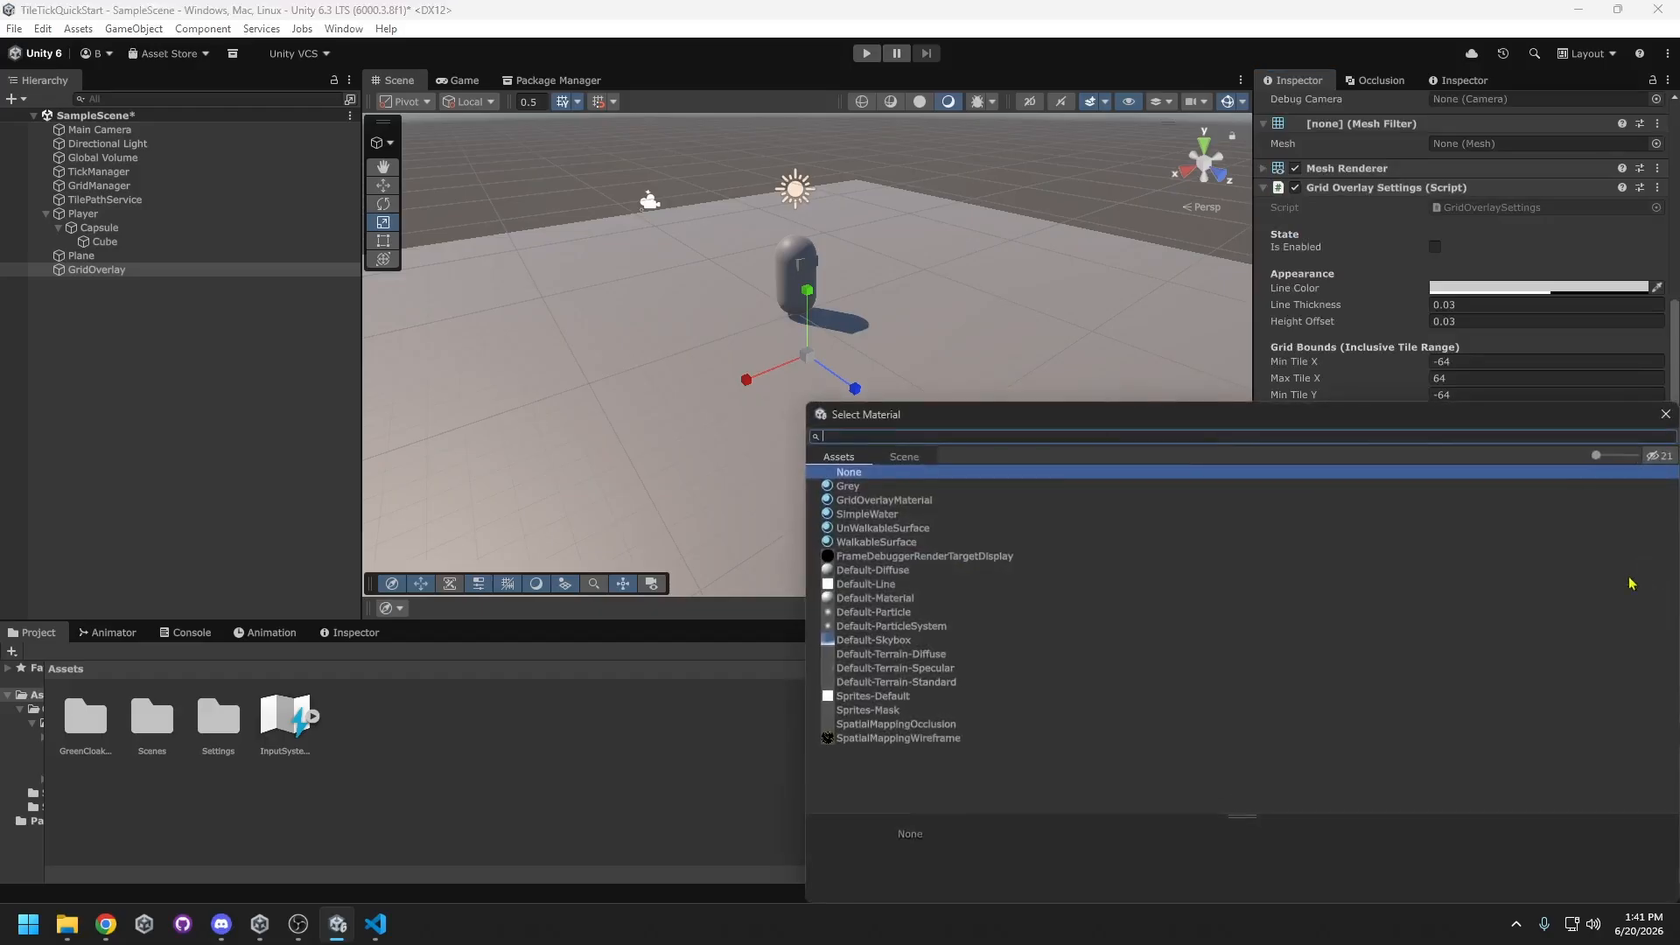
pyautogui.click(875, 504)
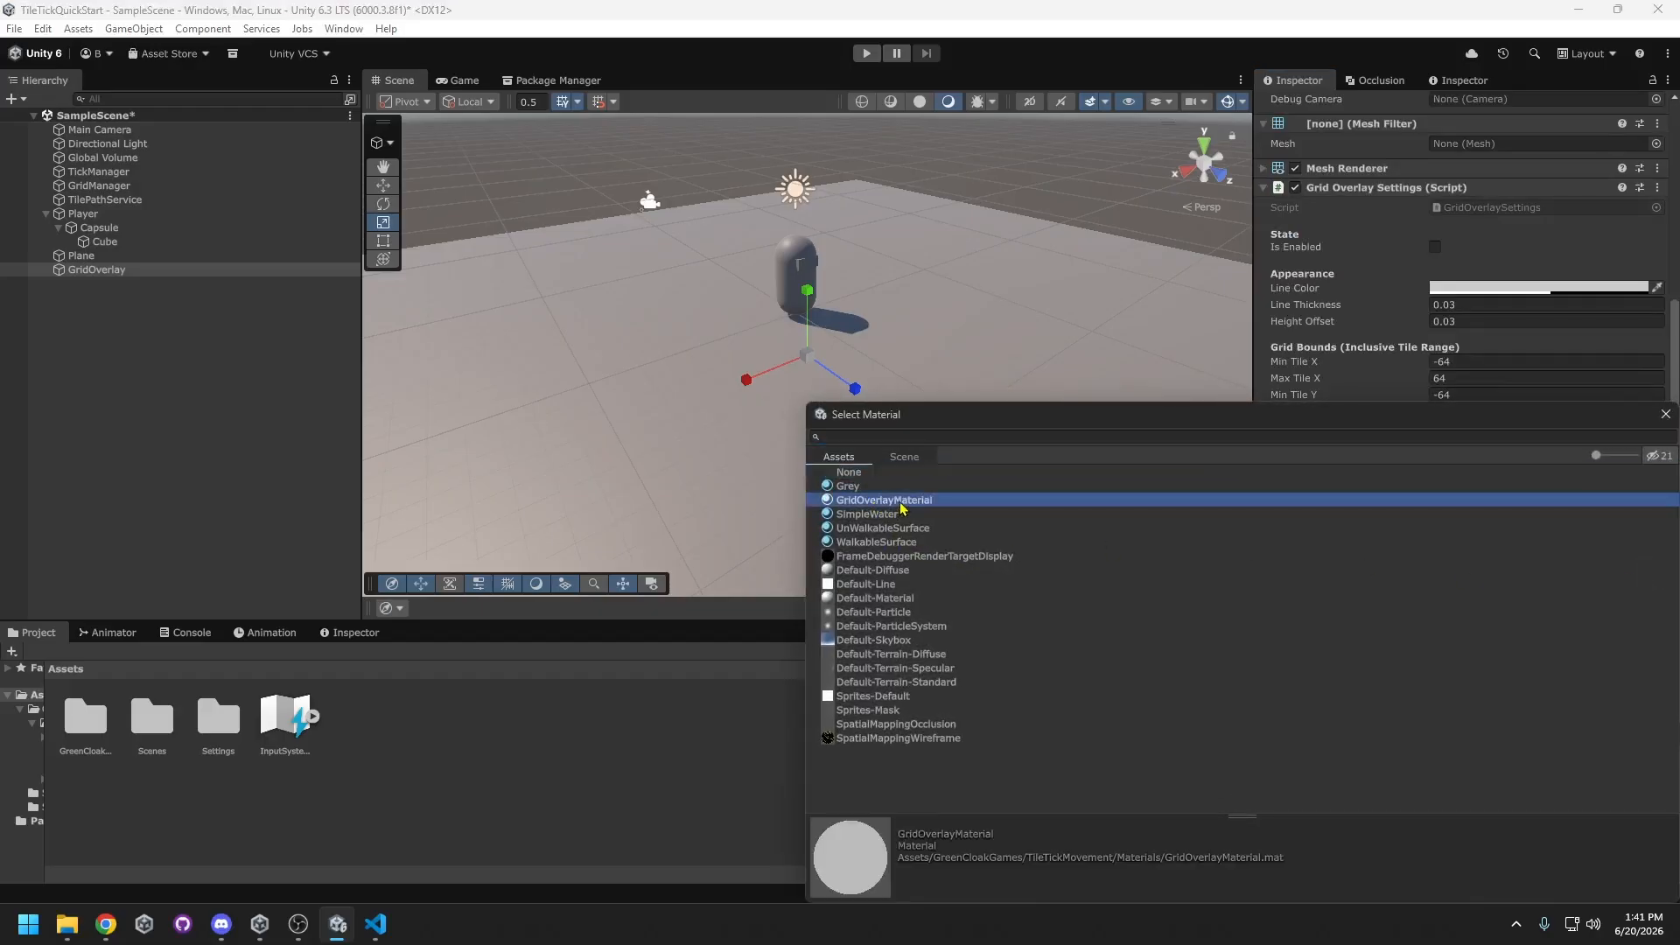
pyautogui.doubleClick(903, 508)
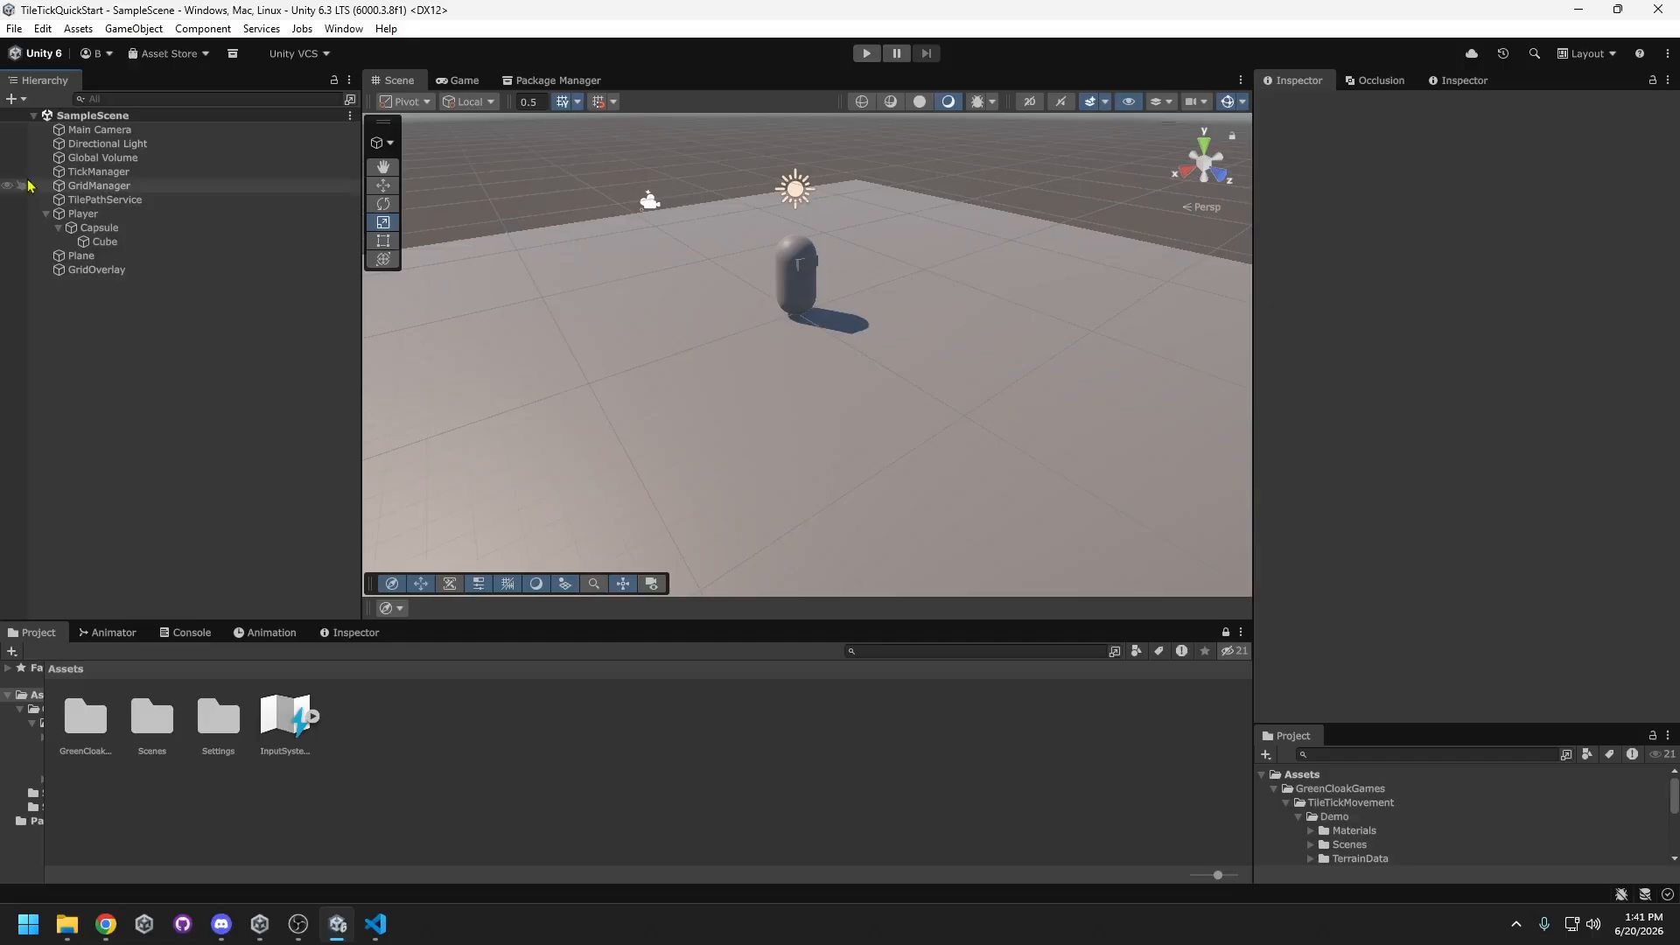
# - Add the Orbit Follow Camera script to the Main Camera
pyautogui.click(100, 129)
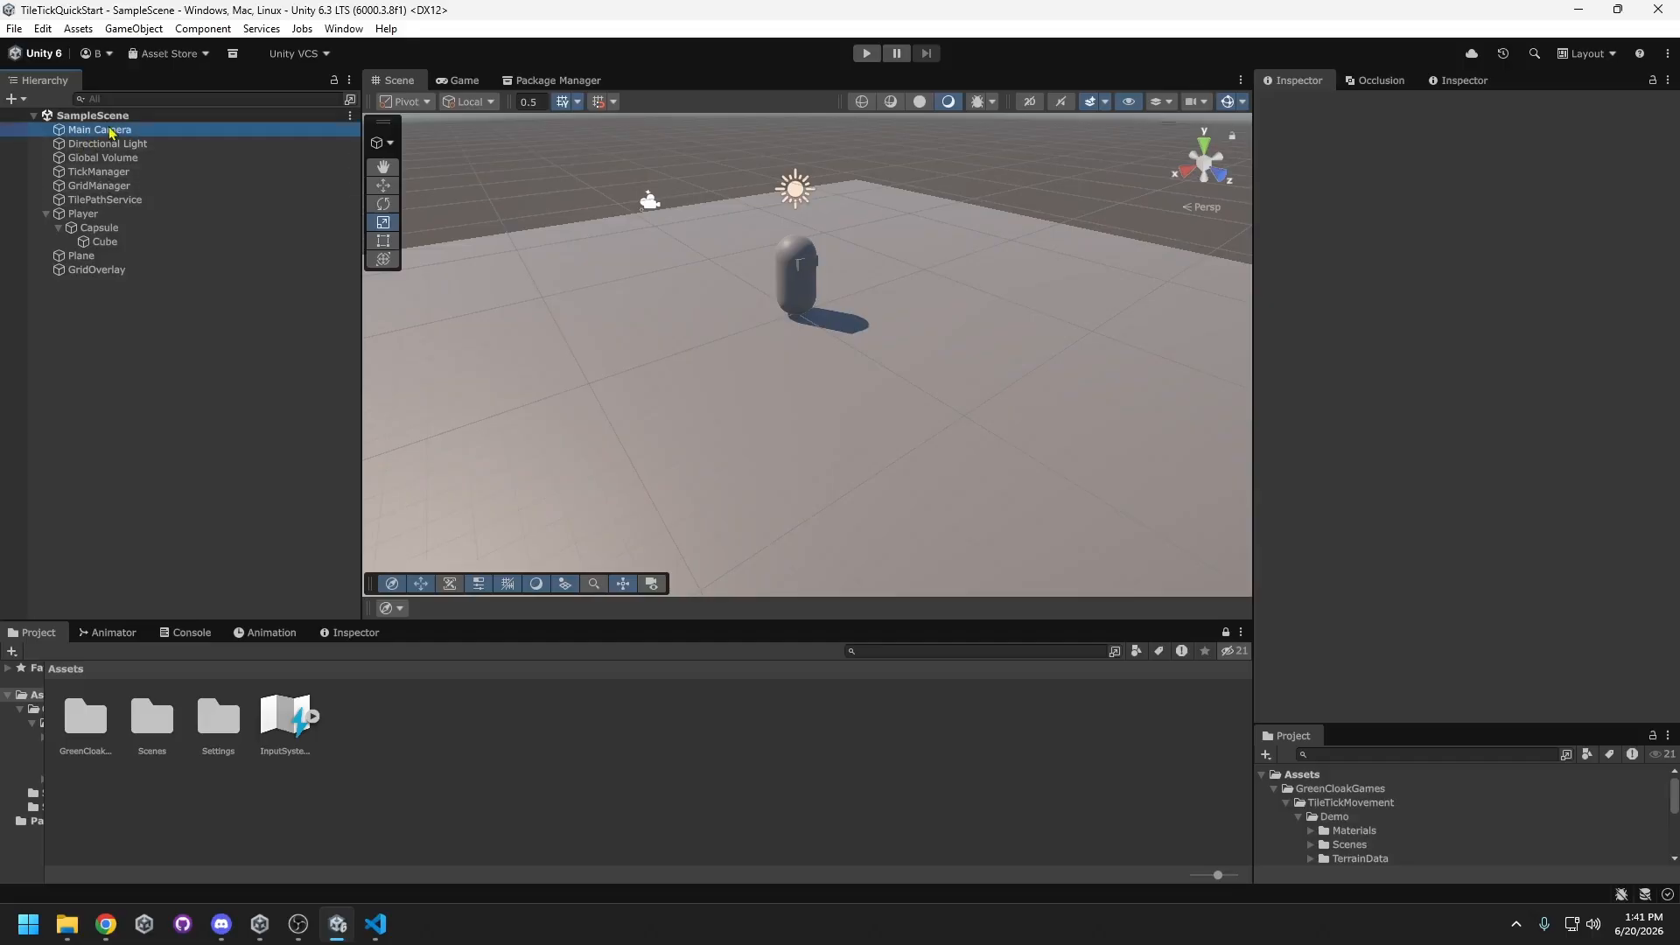
pyautogui.scroll(-5, 1395, 361)
pyautogui.click(1470, 691)
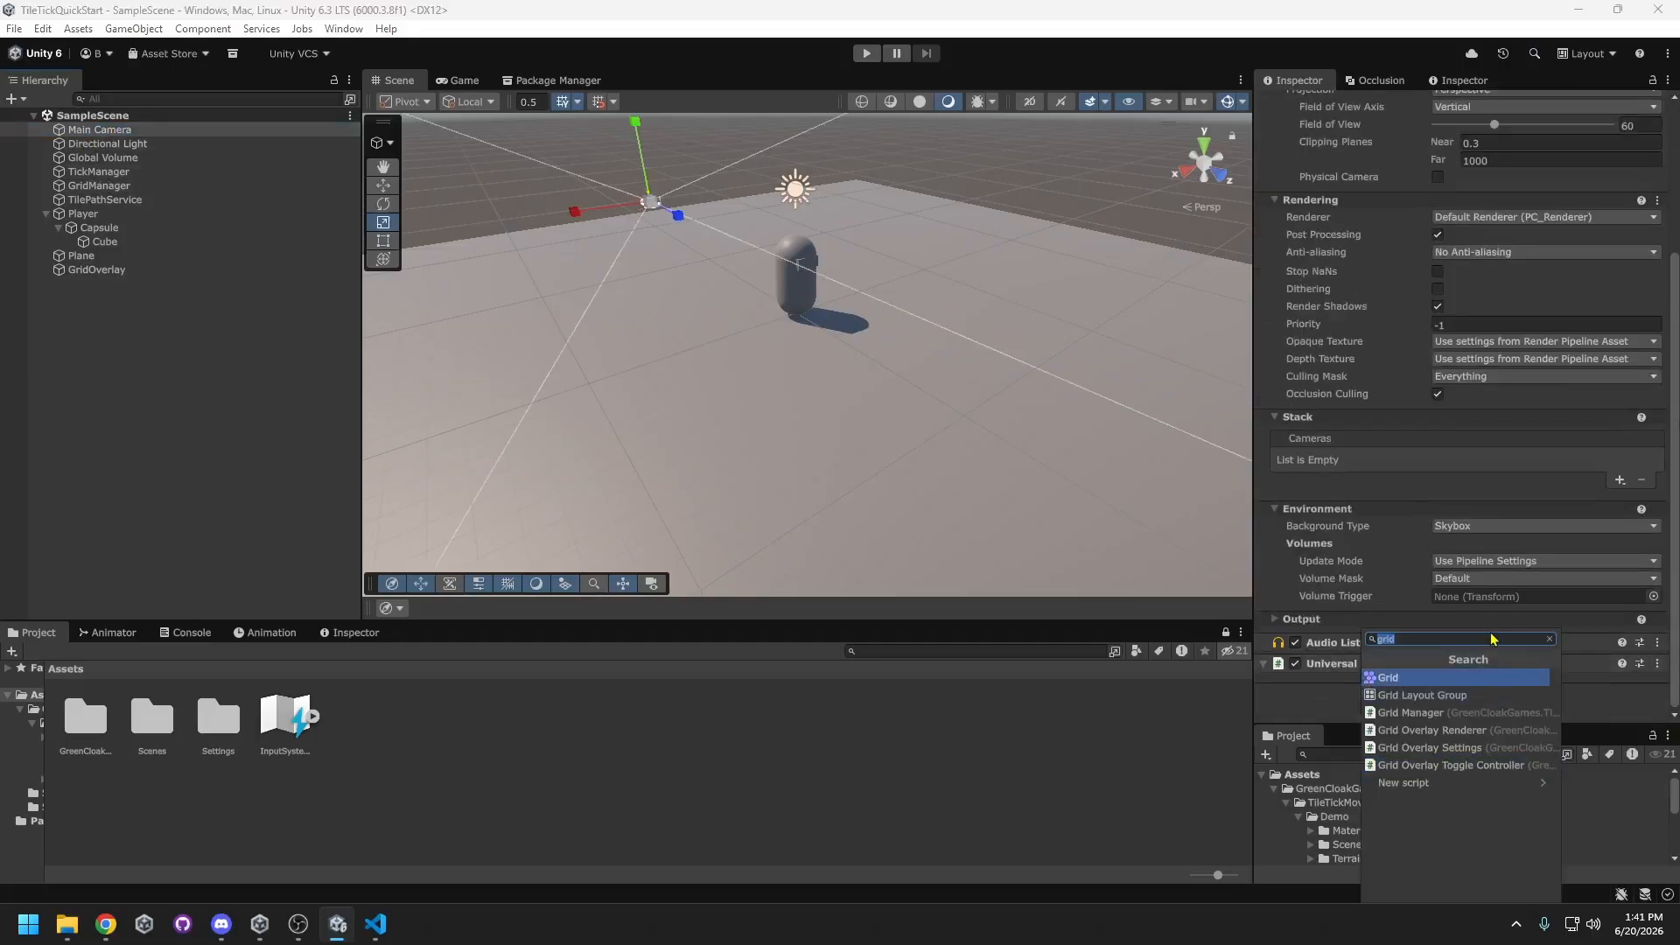
pyautogui.write('orbit')
pyautogui.press('Return')
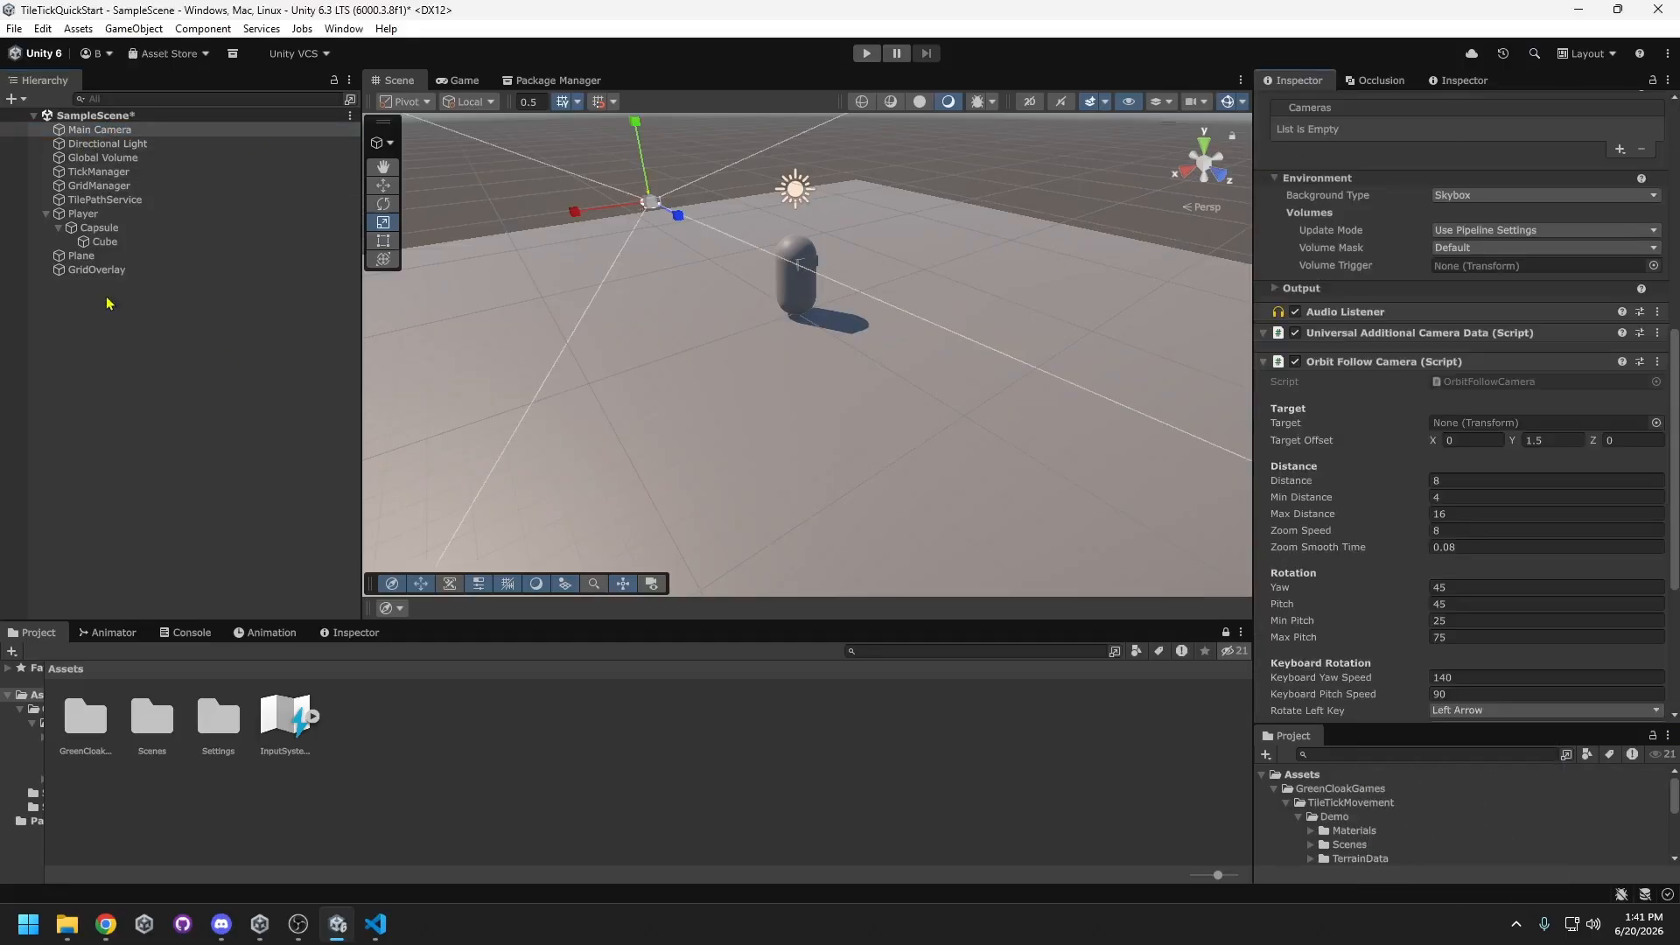
# - Create an empty child object under Player and name it CameraTarget
pyautogui.rightClick(79, 215)
pyautogui.click(207, 517)
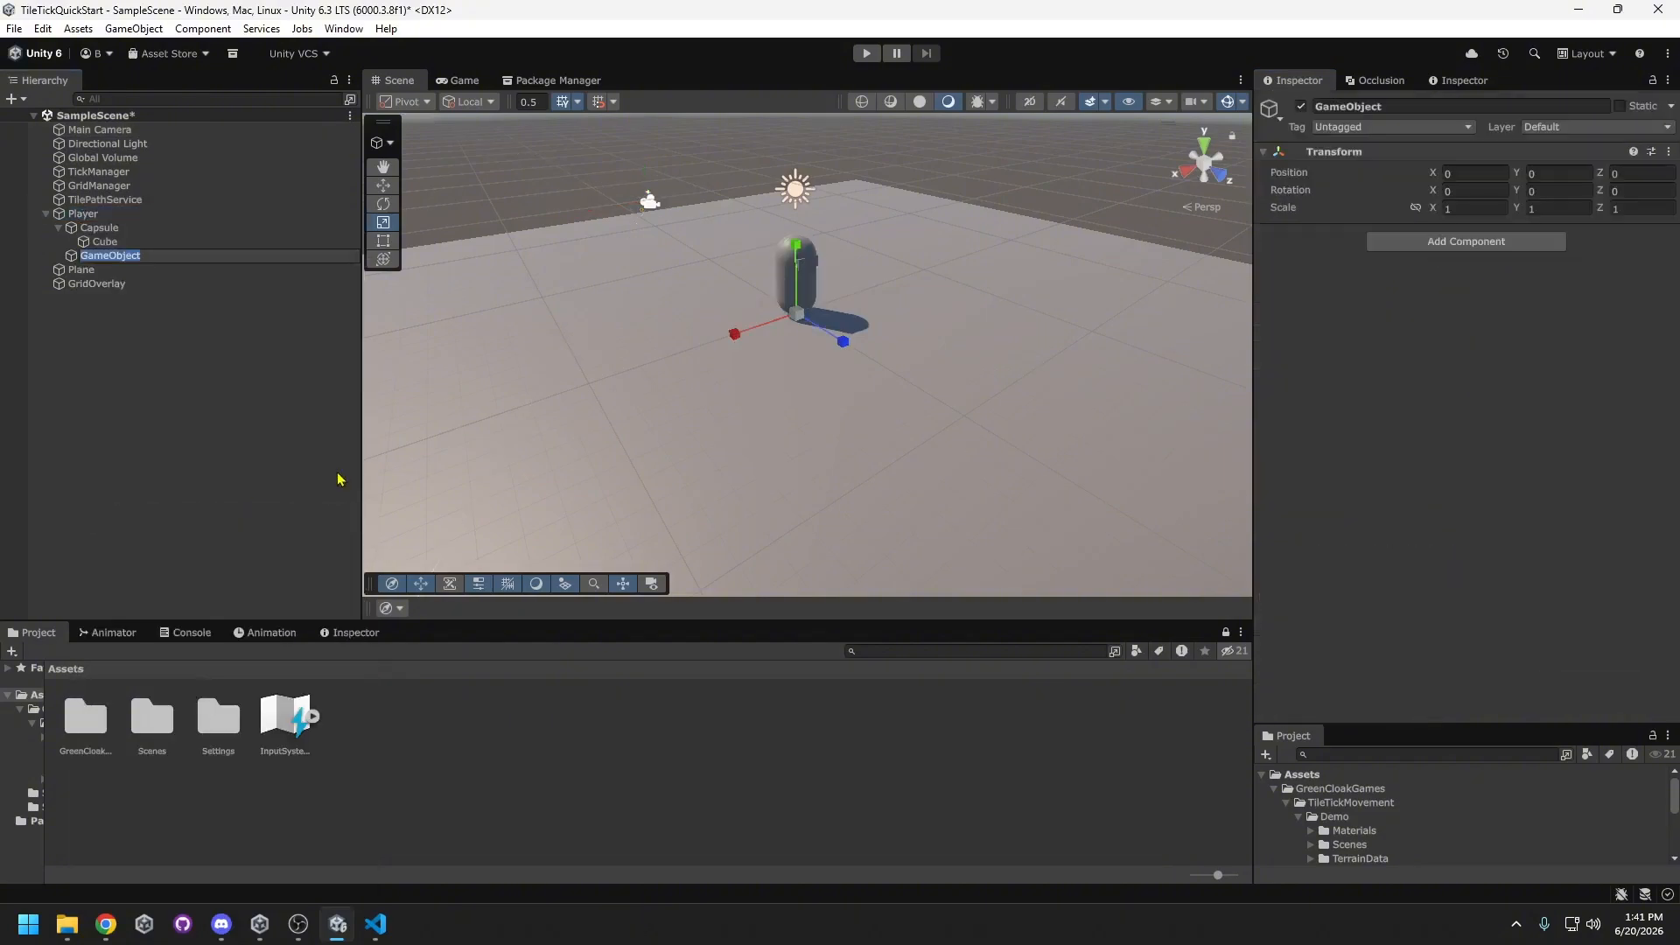
pyautogui.write('CameraTarget')
pyautogui.press('Return')
# - Set the Y position of CameraTarget to 1.5
pyautogui.press('w')
pyautogui.click(1580, 173)
pyautogui.write('1.7')
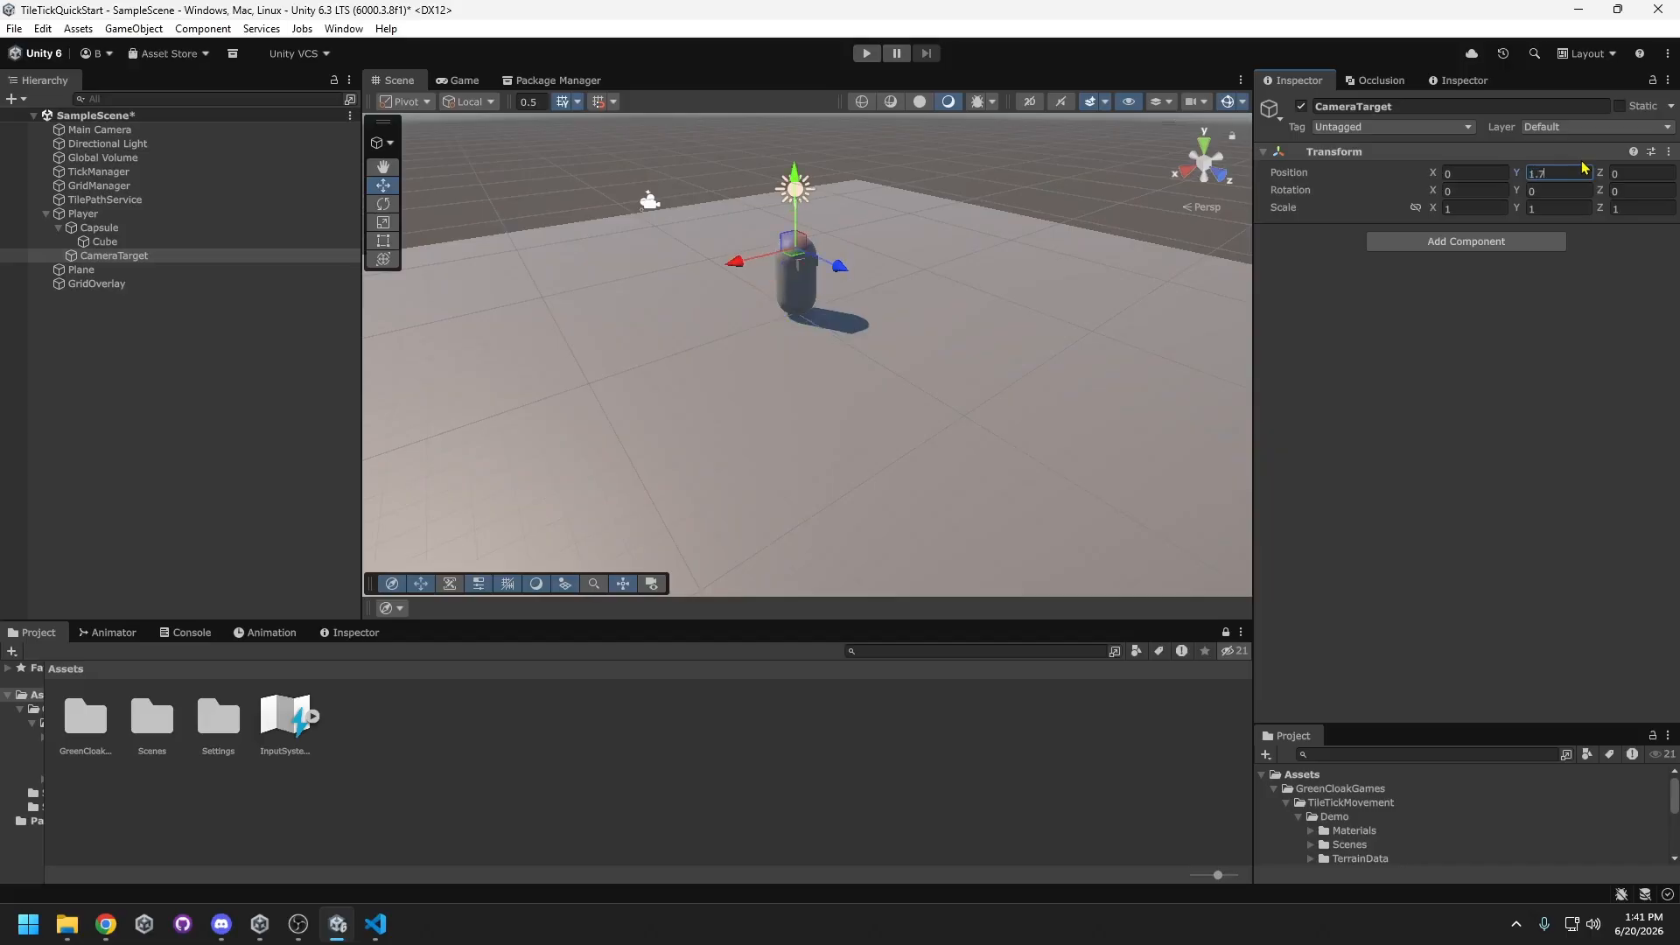
pyautogui.write('5')
pyautogui.press('BackSpace')
pyautogui.press('BackSpace')
pyautogui.write('5')
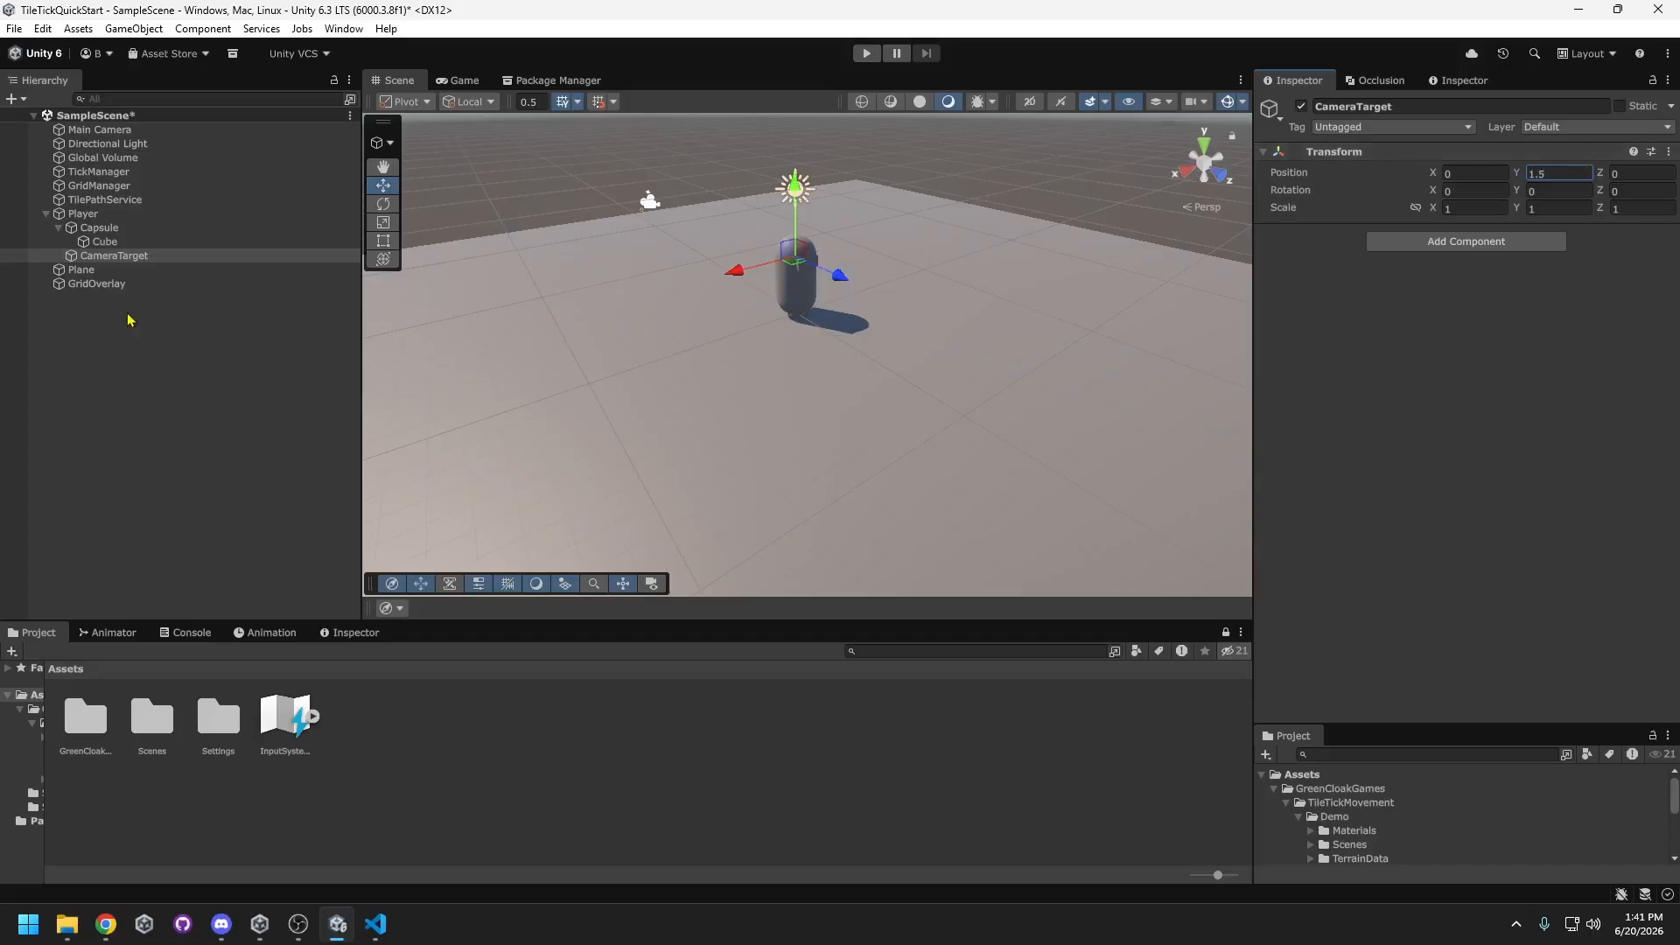
# - On the Main Camera's Orbit Follow Camera script, assign CameraTarget as the Target and set the Target Offset Y to 0
pyautogui.click(99, 129)
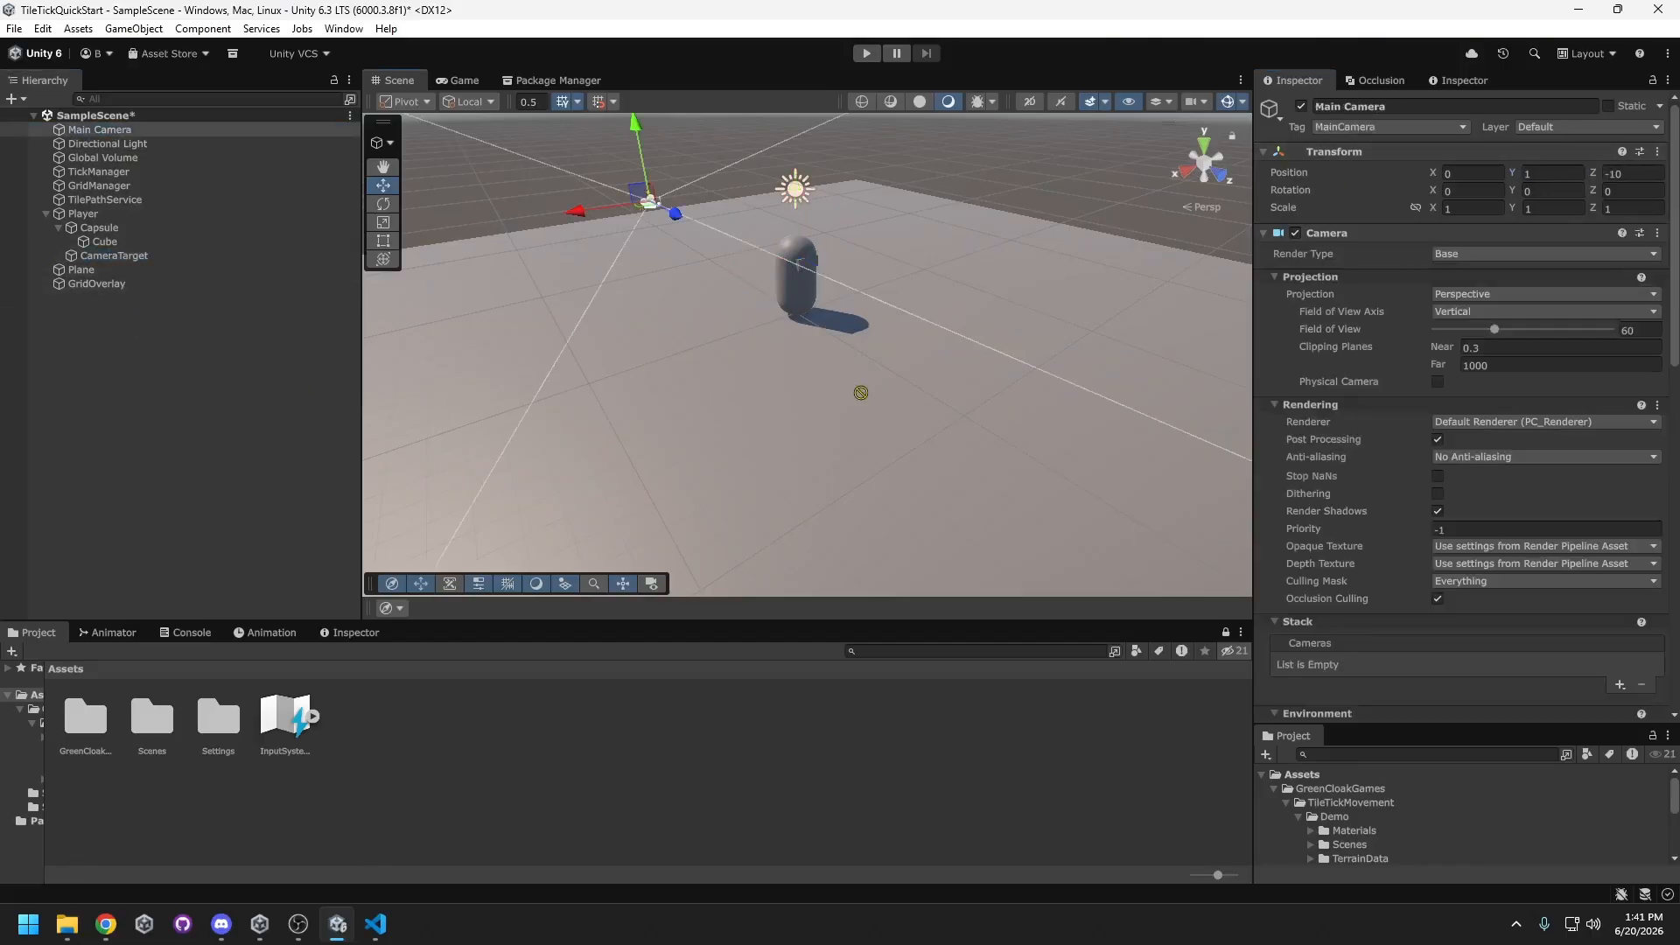
pyautogui.scroll(-2, 1423, 707)
pyautogui.scroll(-8, 1423, 707)
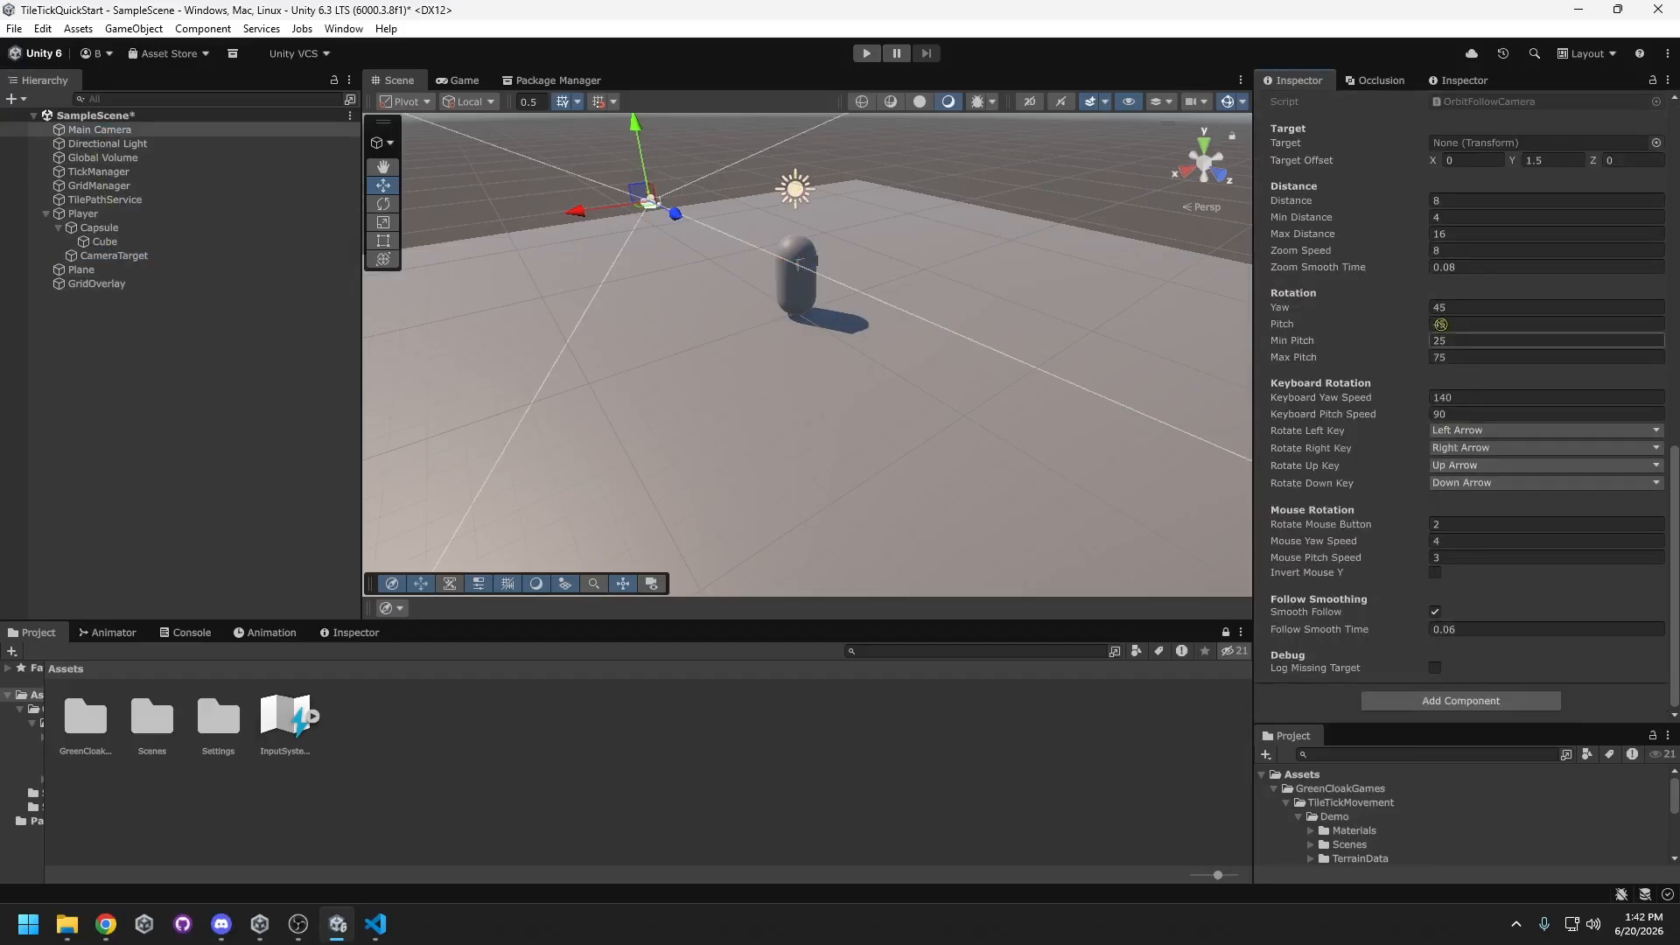
pyautogui.click(1512, 249)
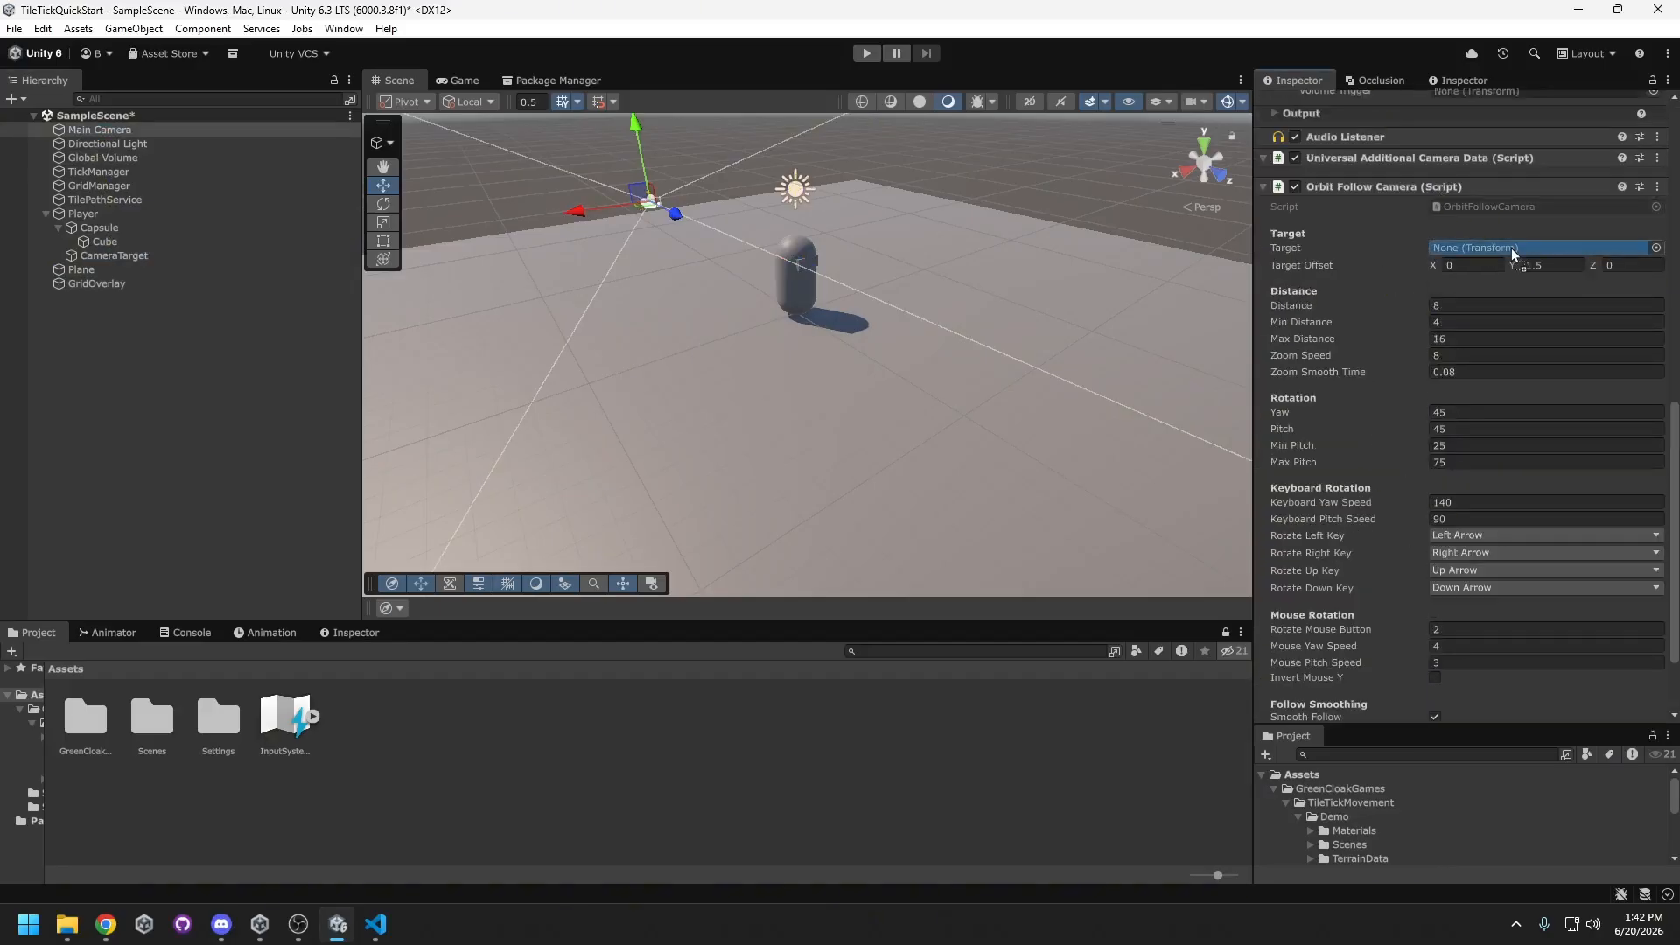
pyautogui.moveTo(1512, 252); pyautogui.dragTo(1511, 249)
pyautogui.click(1548, 265)
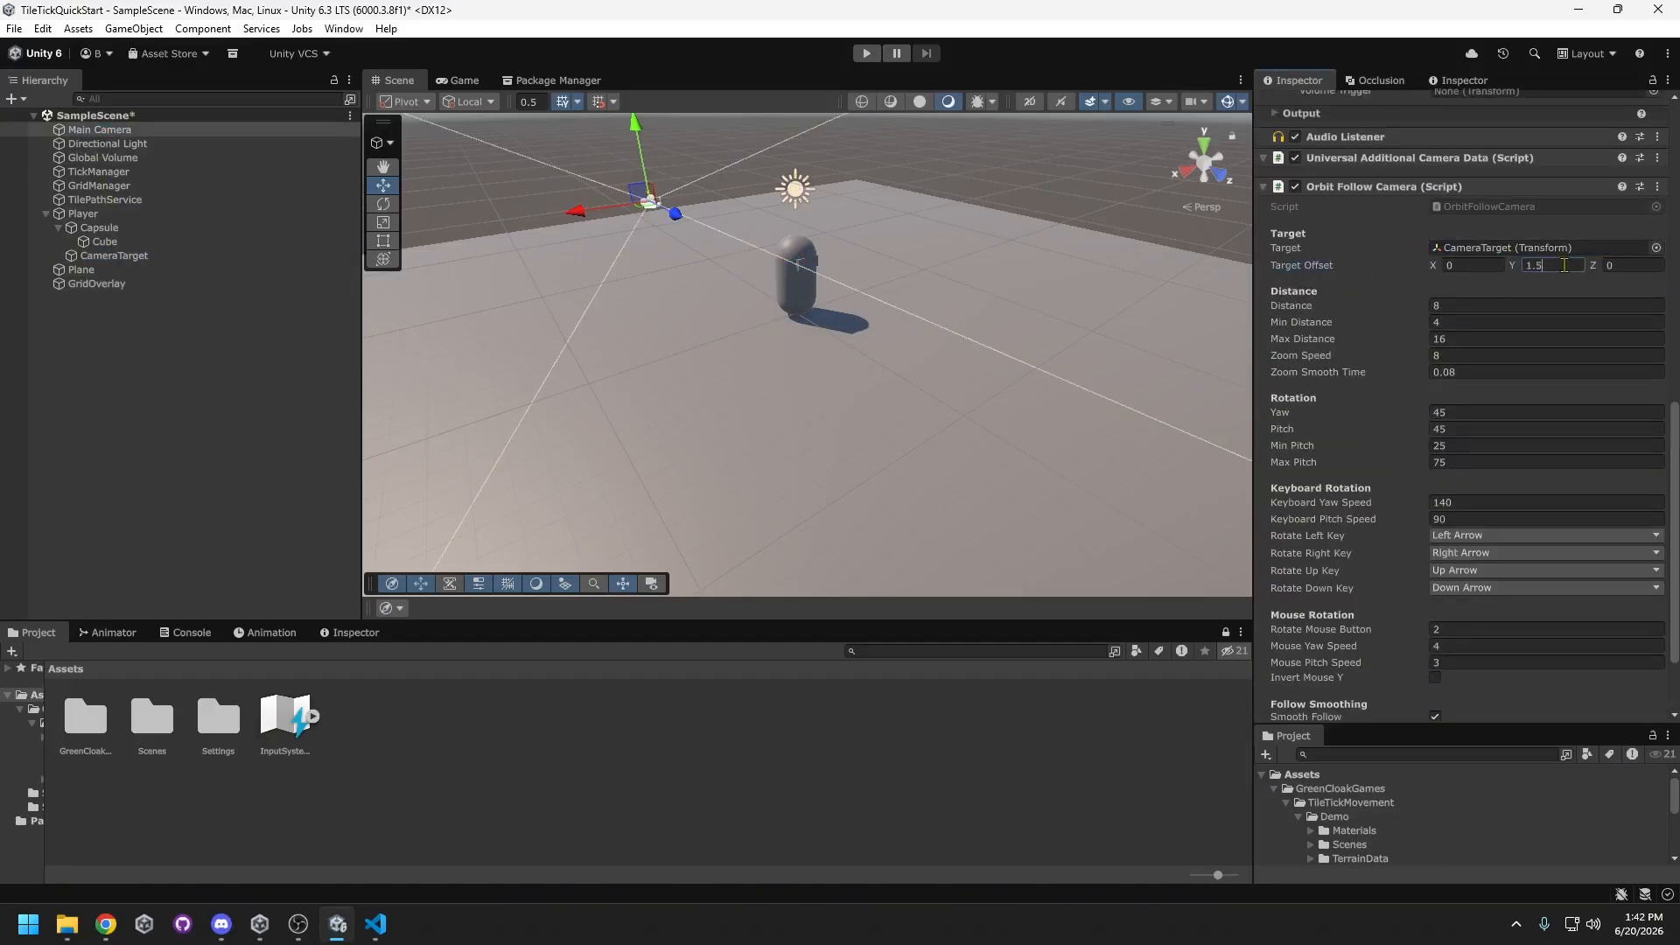
pyautogui.write('0')
# - Run the scene in play mode to test the camera, player and grid setup
pyautogui.scroll(3, 1503, 298)
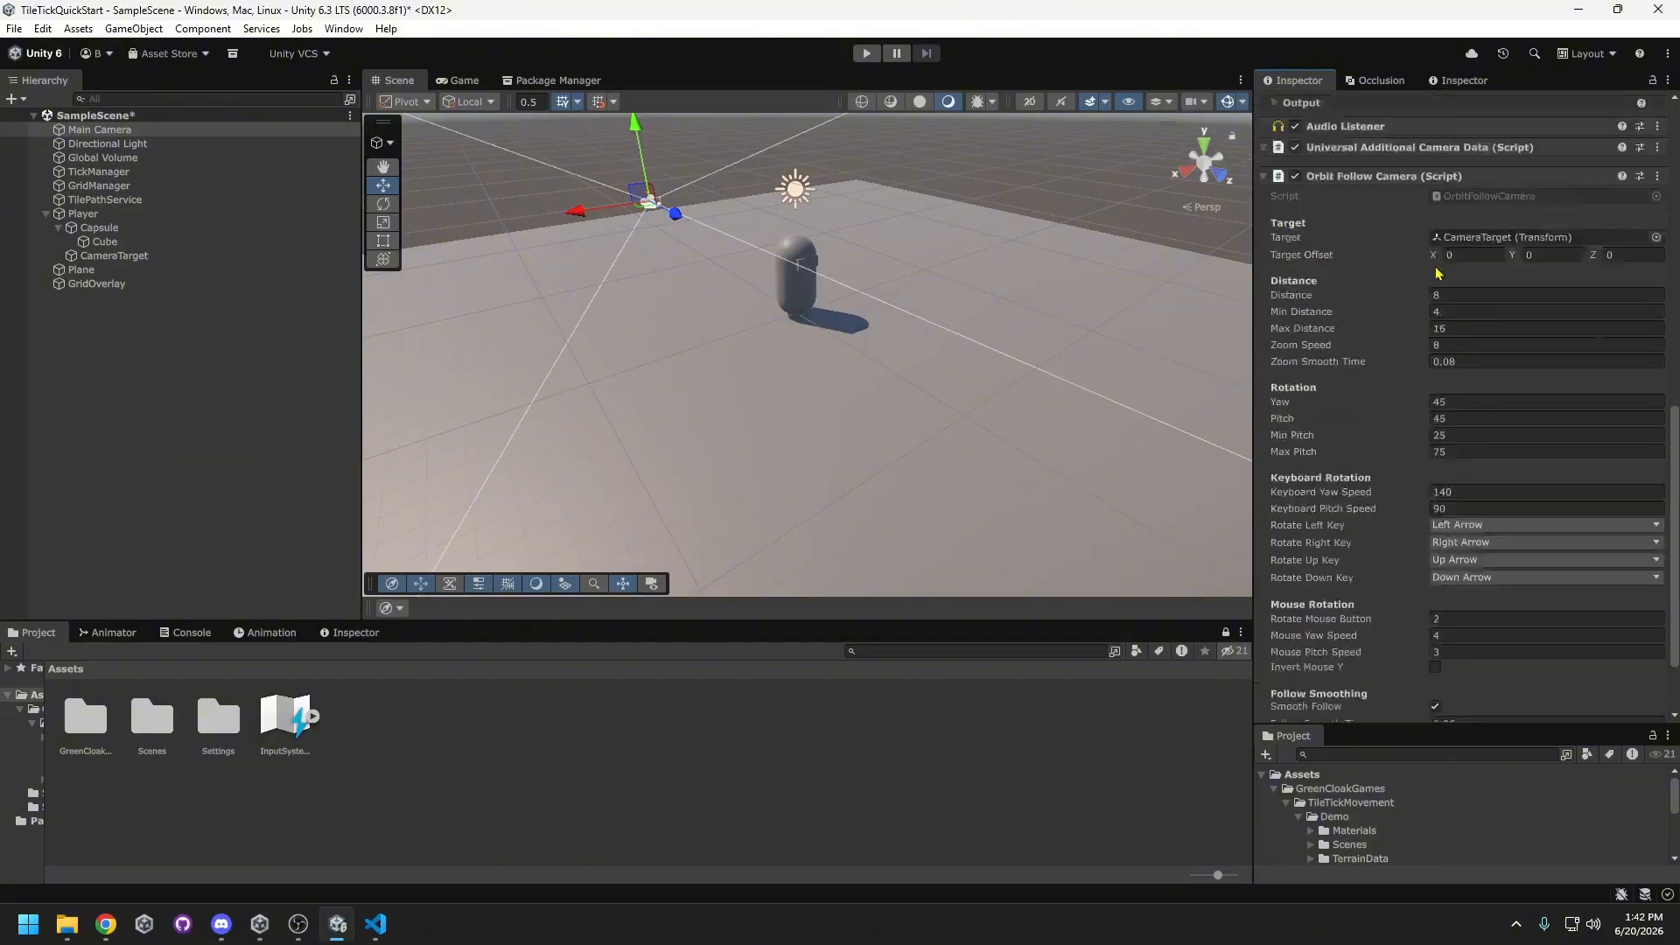
pyautogui.click(882, 54)
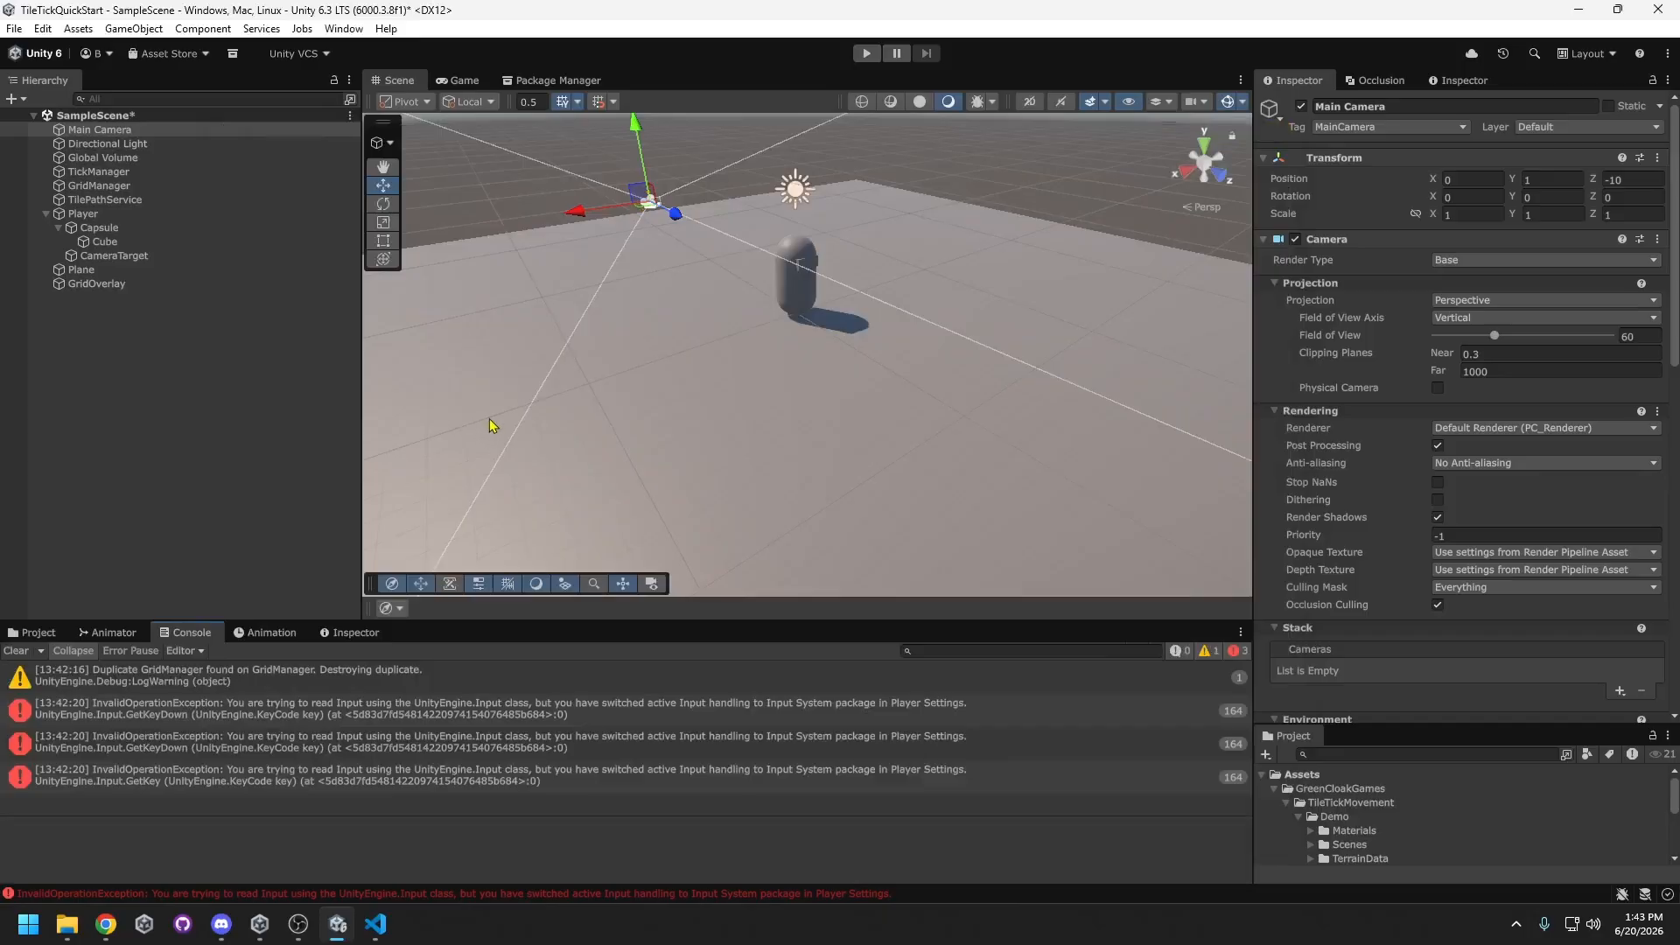
# - Change Active Input Handling in the project's Player settings to Both, apply the editor restart and save the scene changes
pyautogui.click(42, 29)
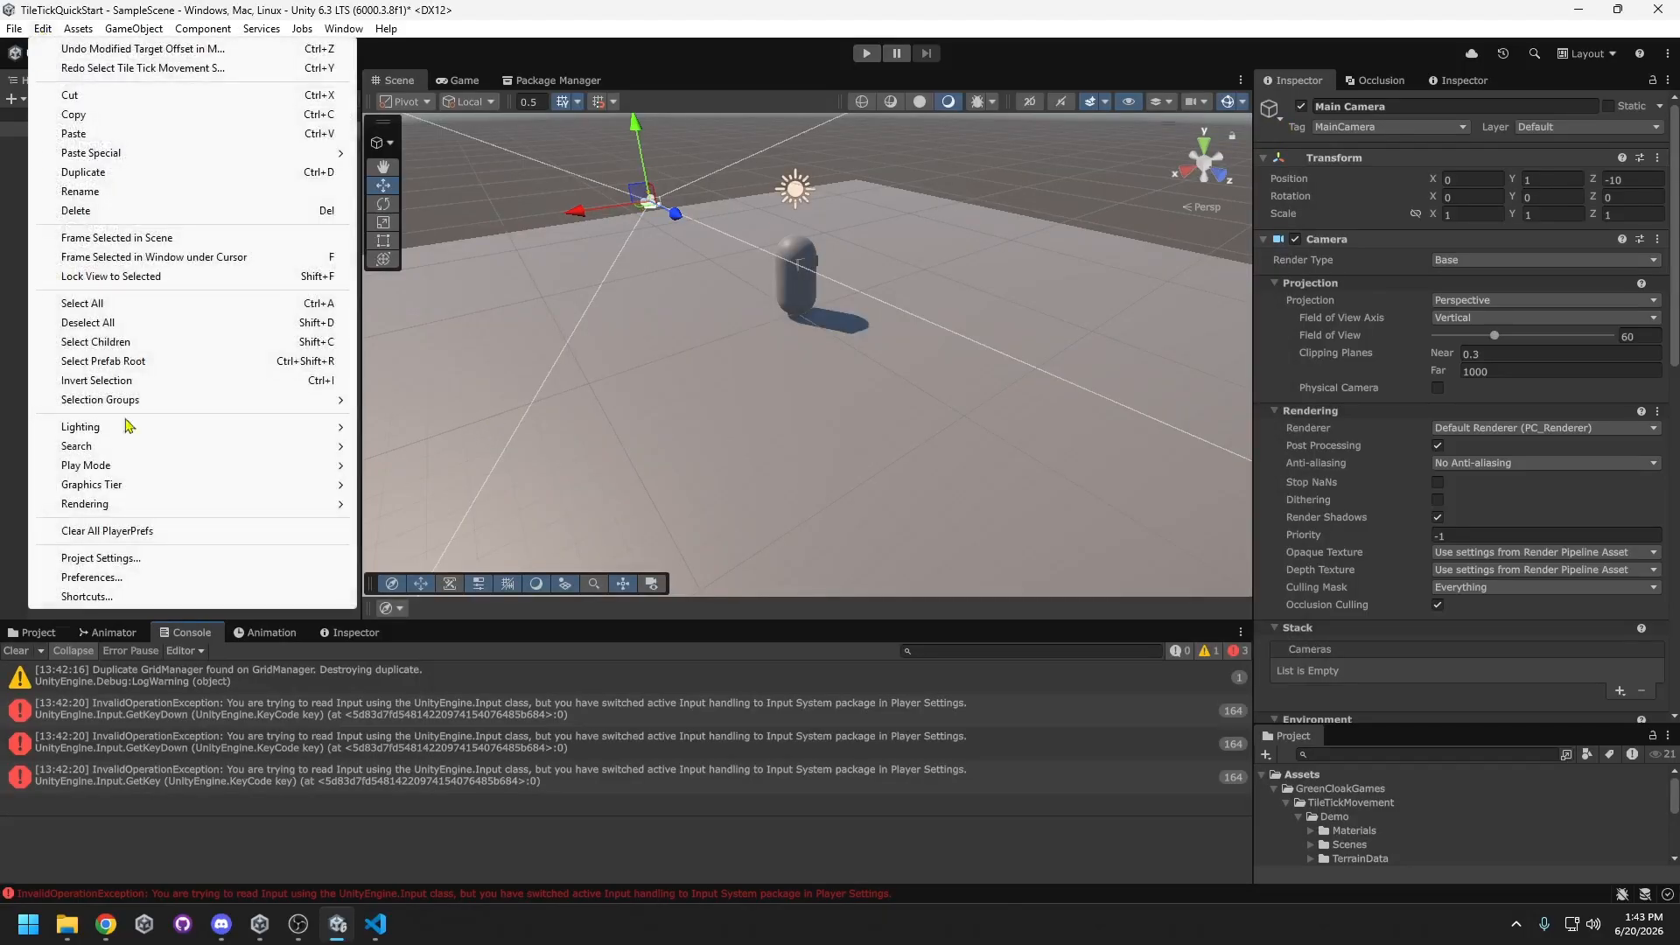
pyautogui.click(118, 563)
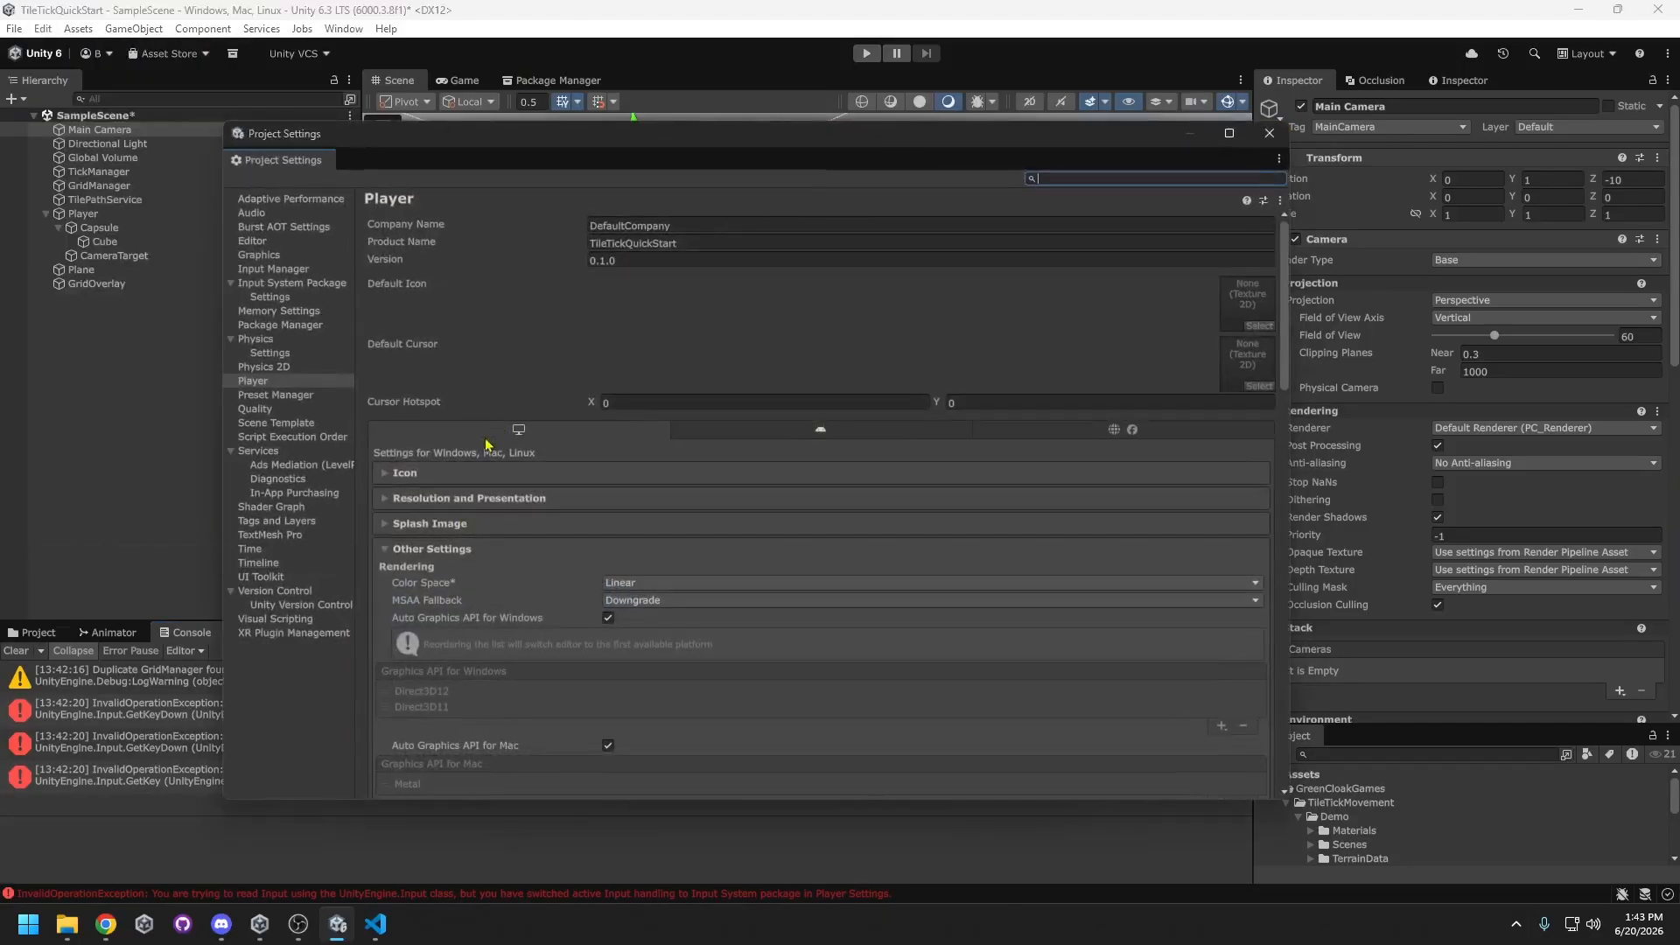
pyautogui.click(289, 382)
pyautogui.scroll(-15, 692, 459)
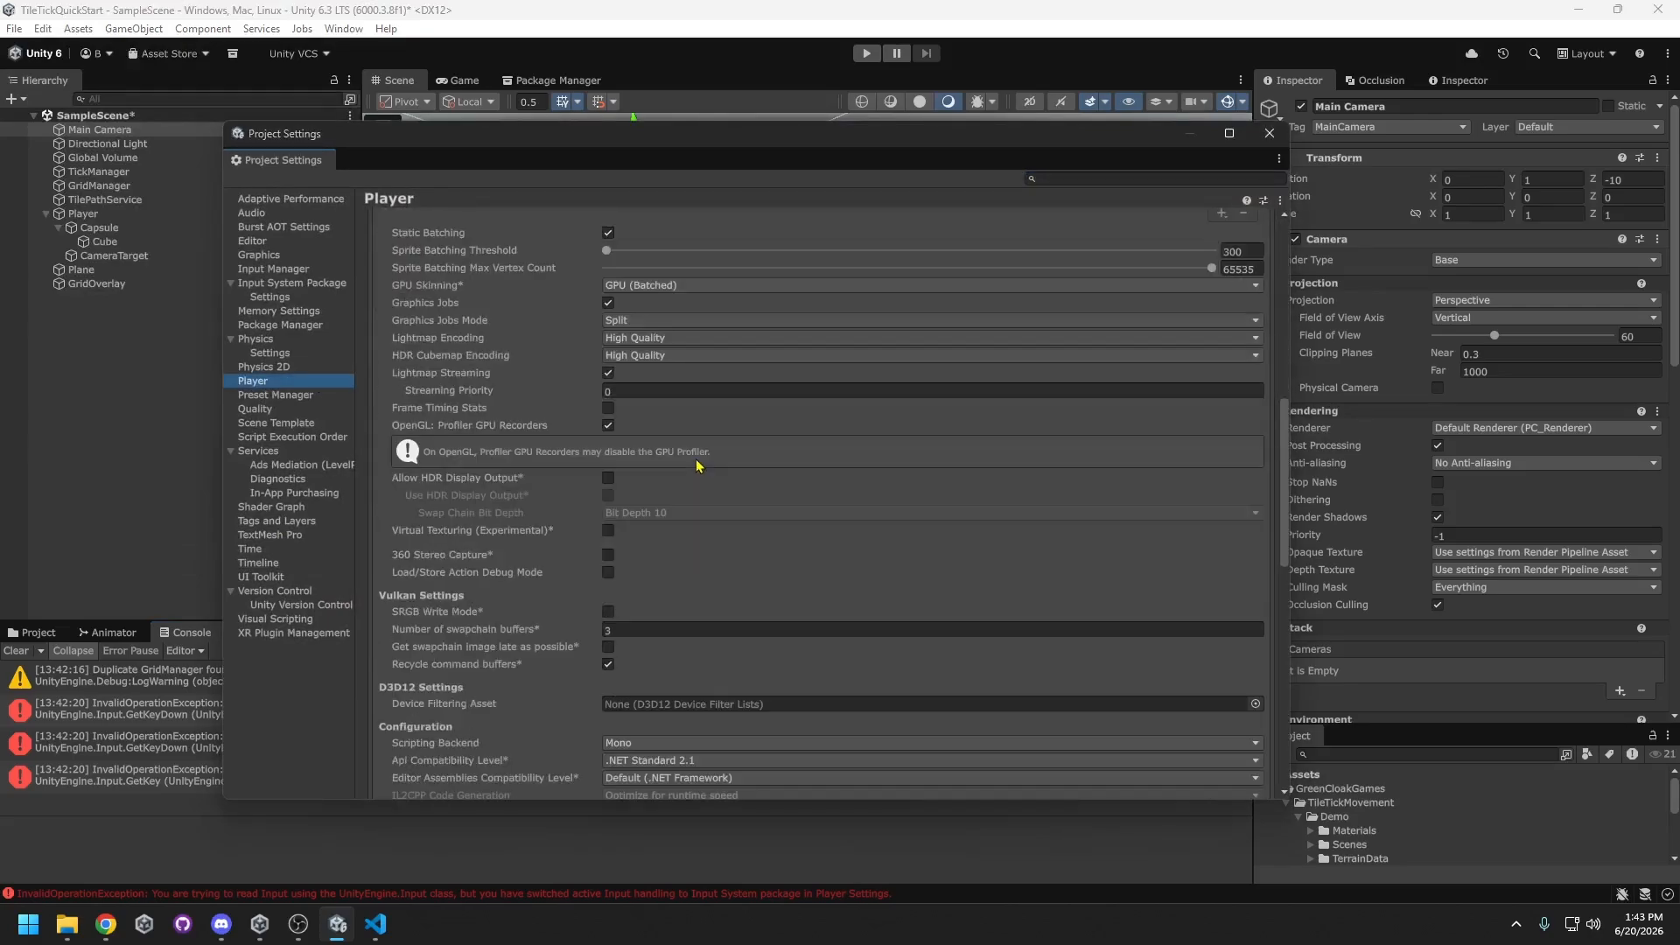
pyautogui.scroll(-10, 478, 550)
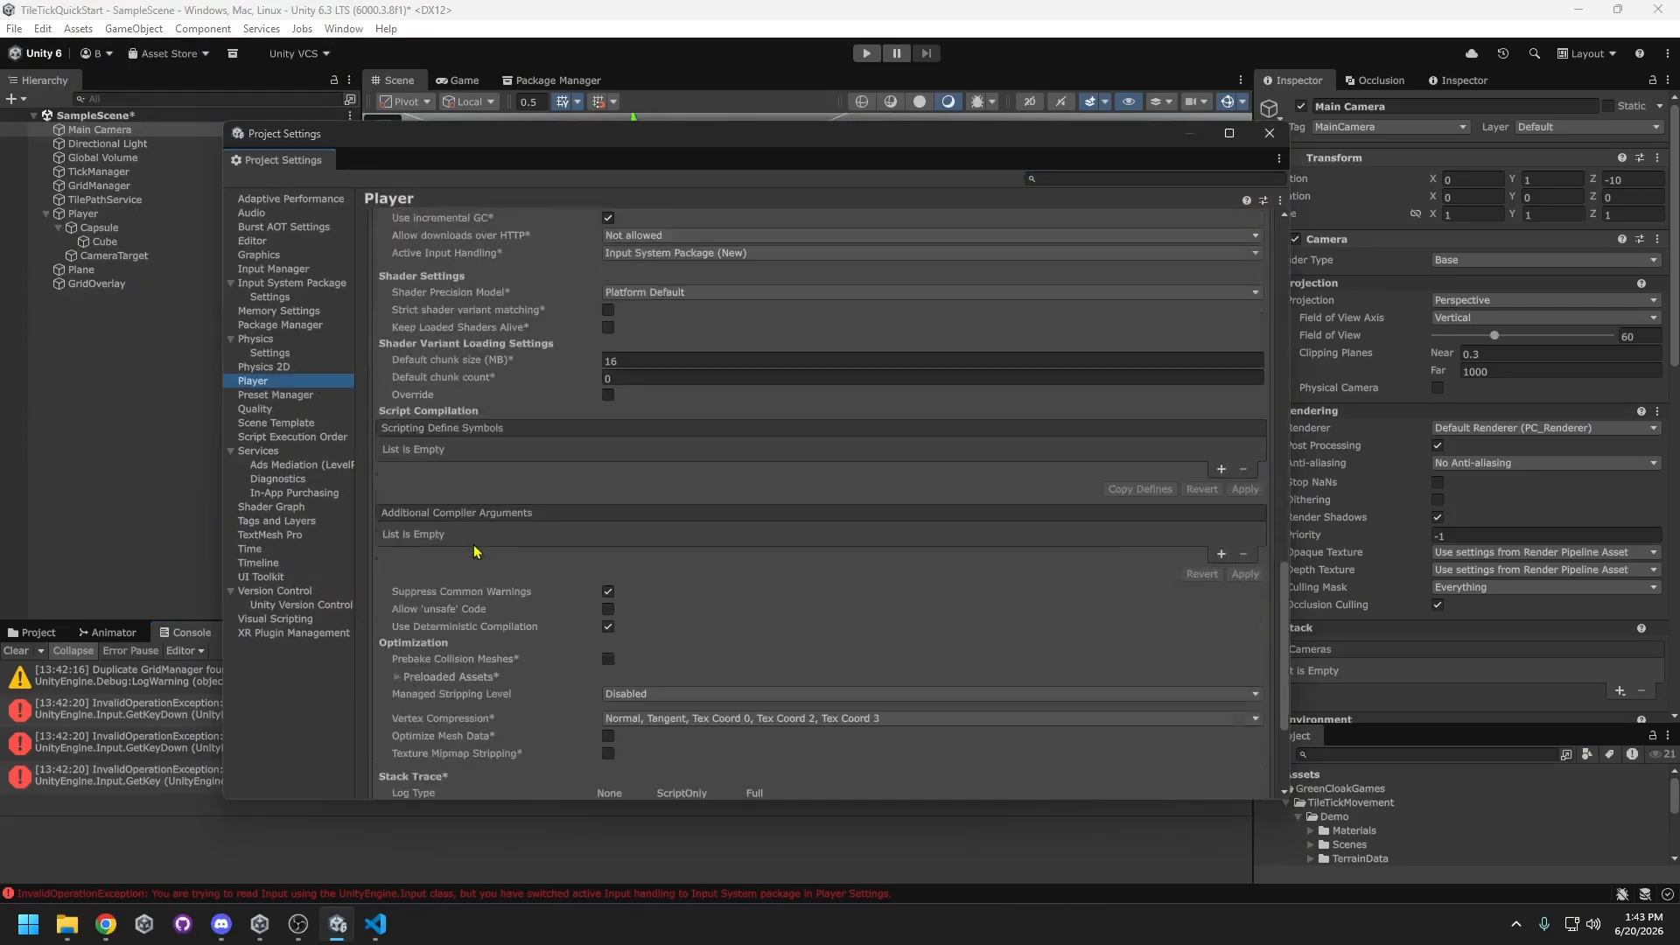
pyautogui.scroll(10, 481, 547)
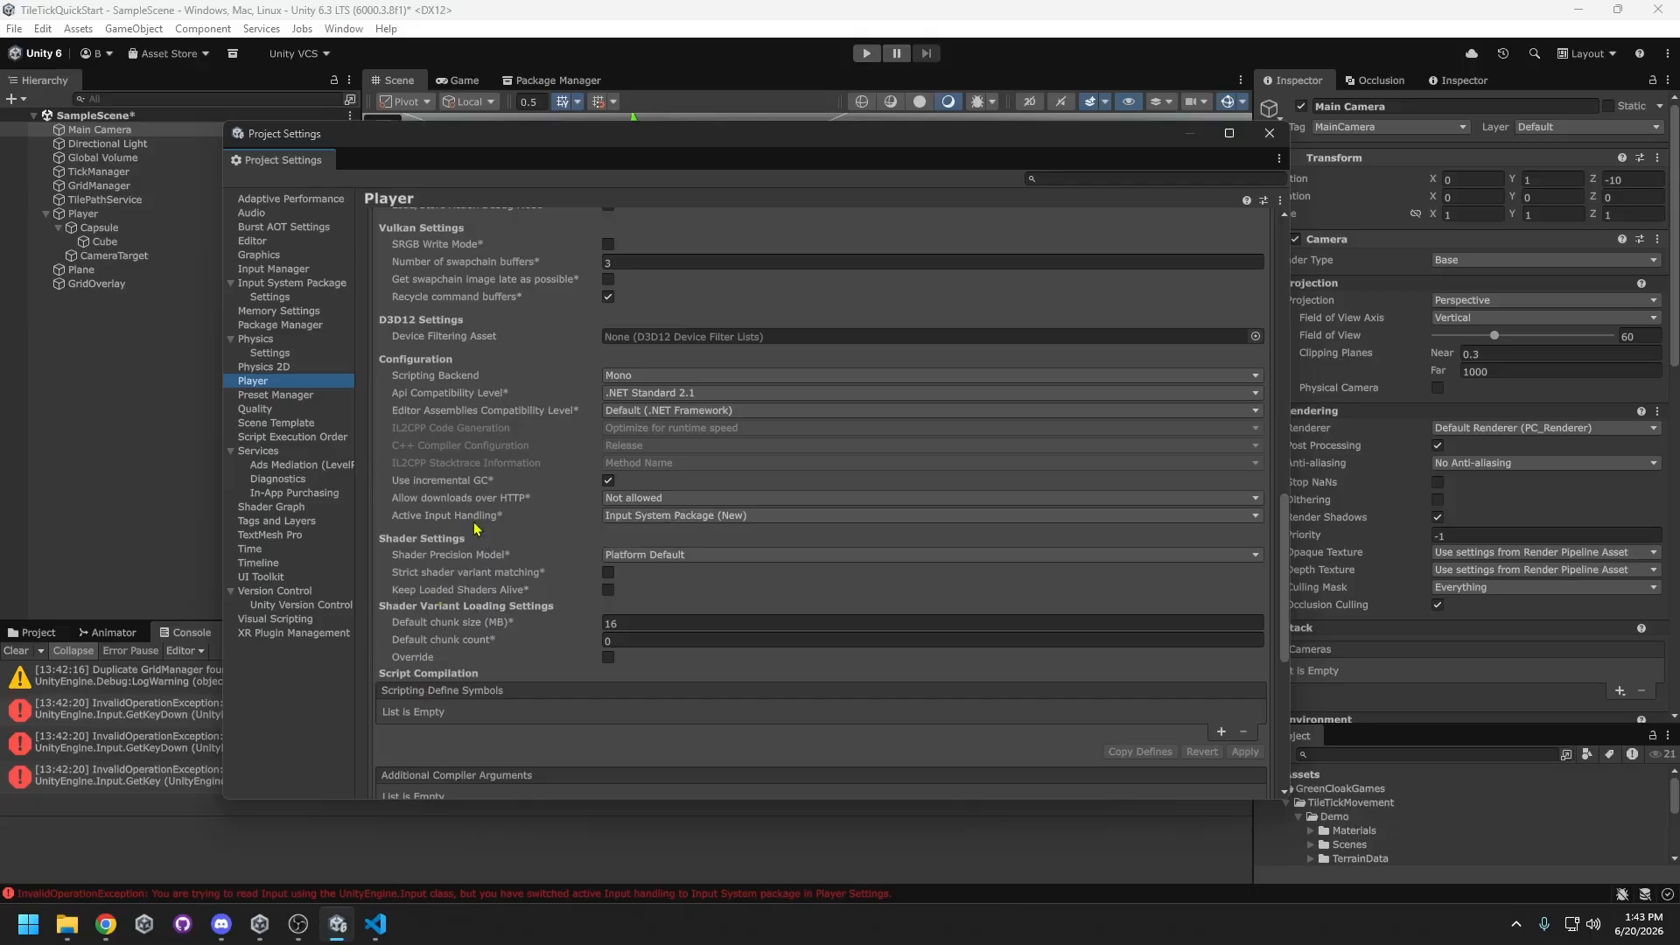
pyautogui.click(673, 524)
pyautogui.click(656, 570)
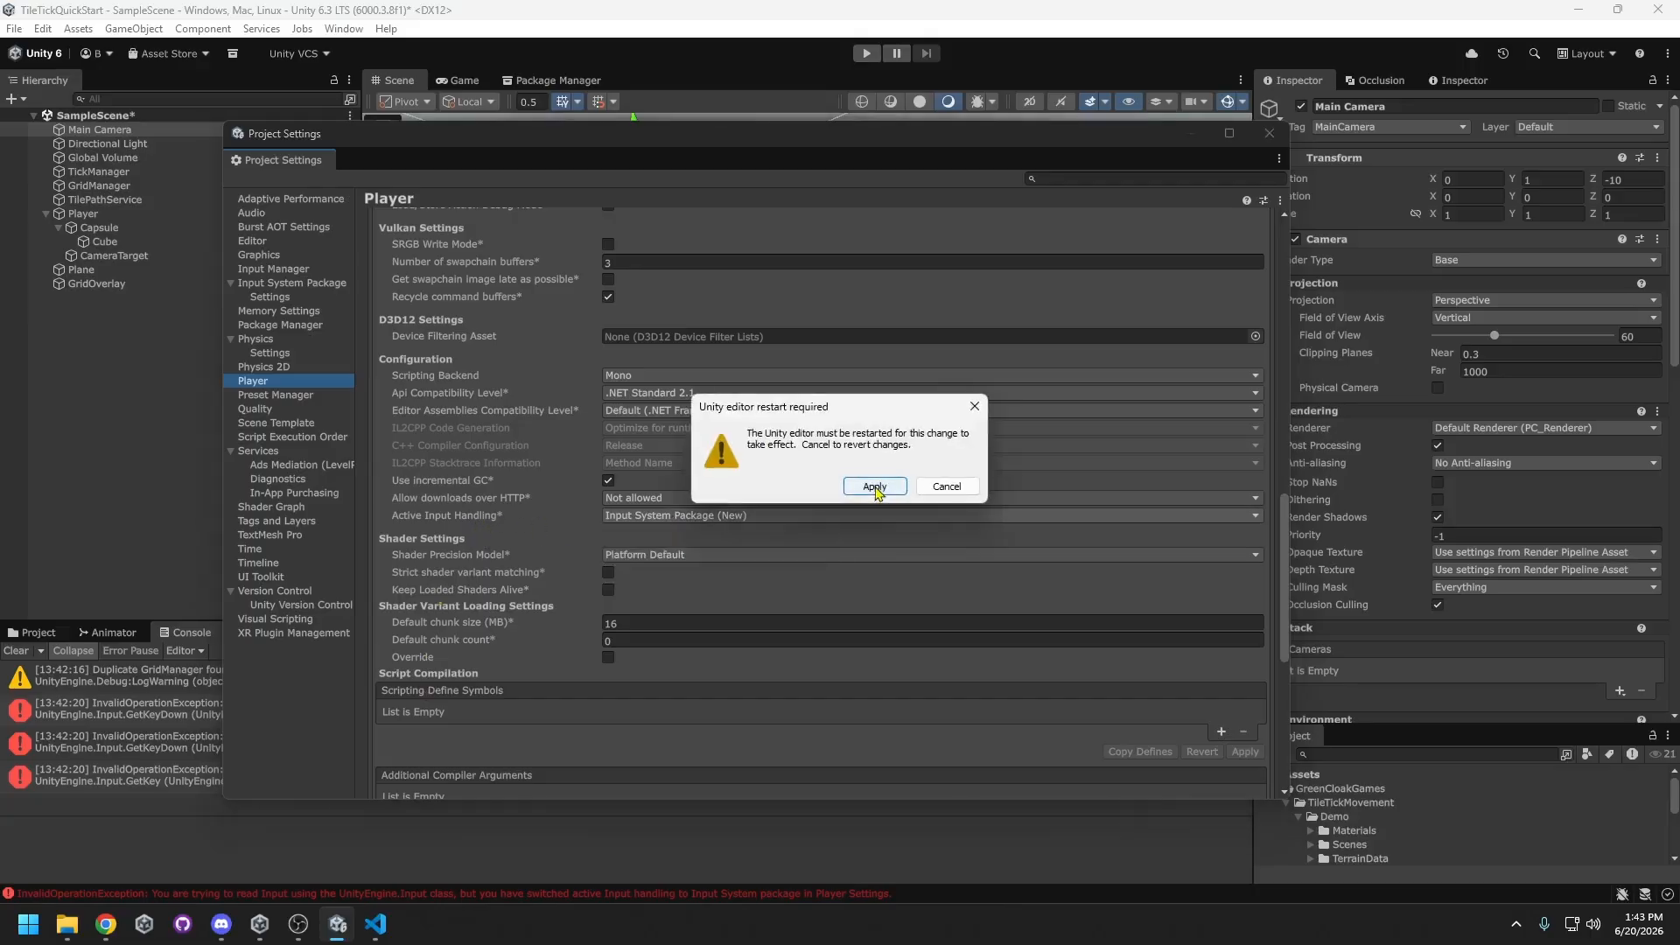
pyautogui.click(872, 487)
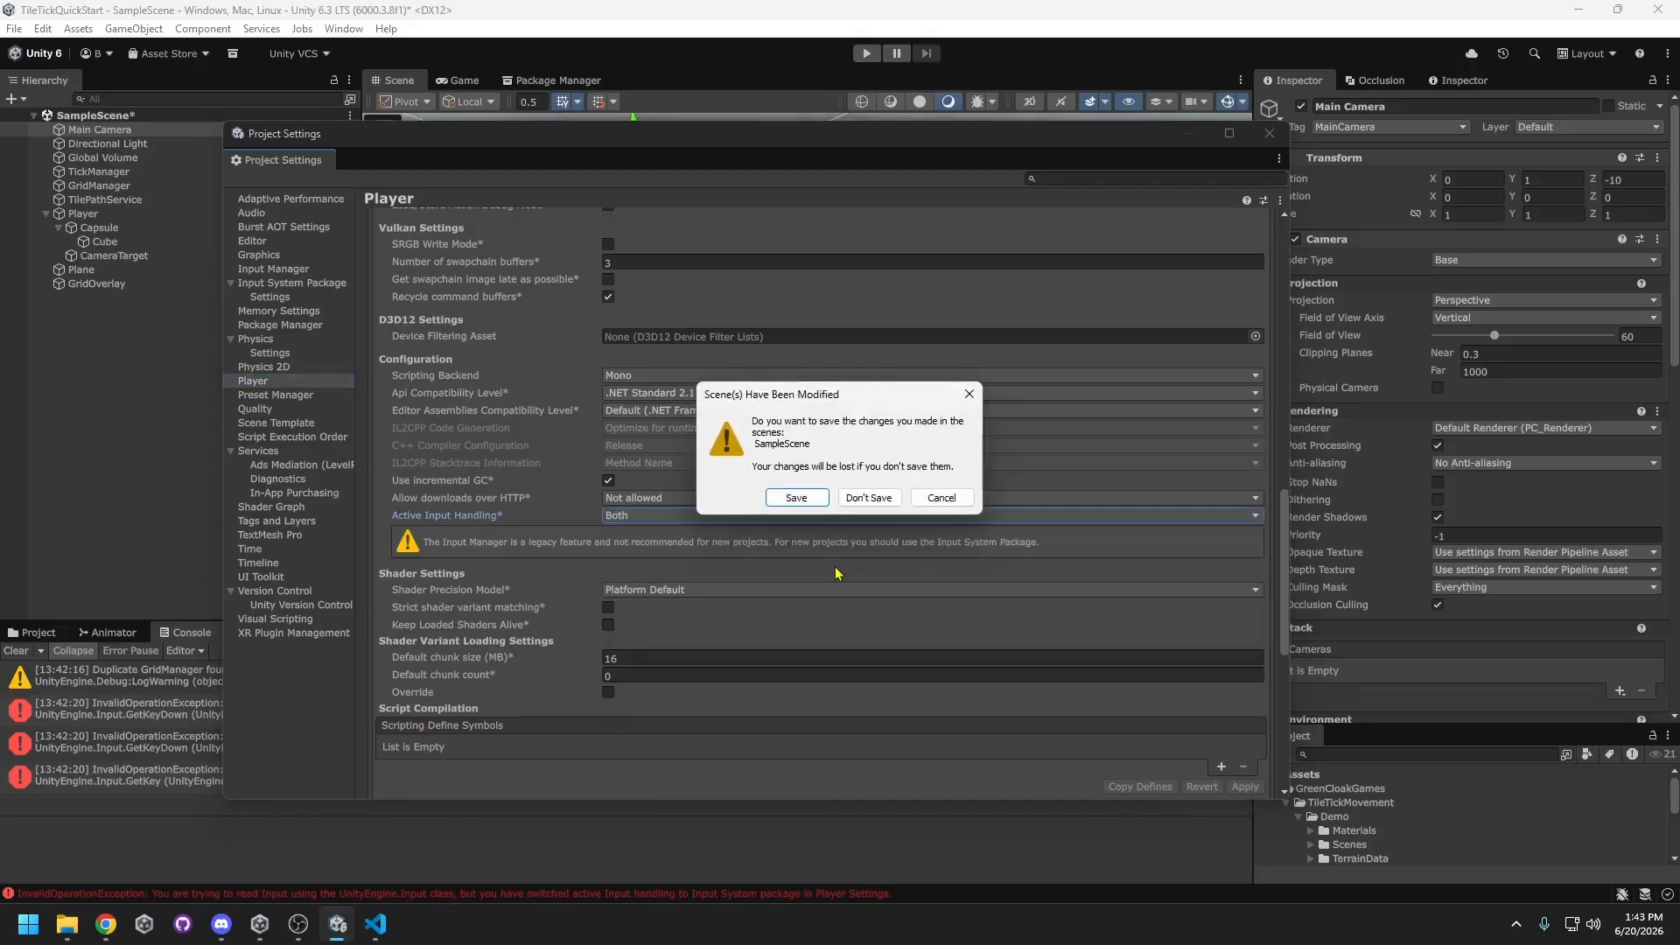
pyautogui.click(810, 504)
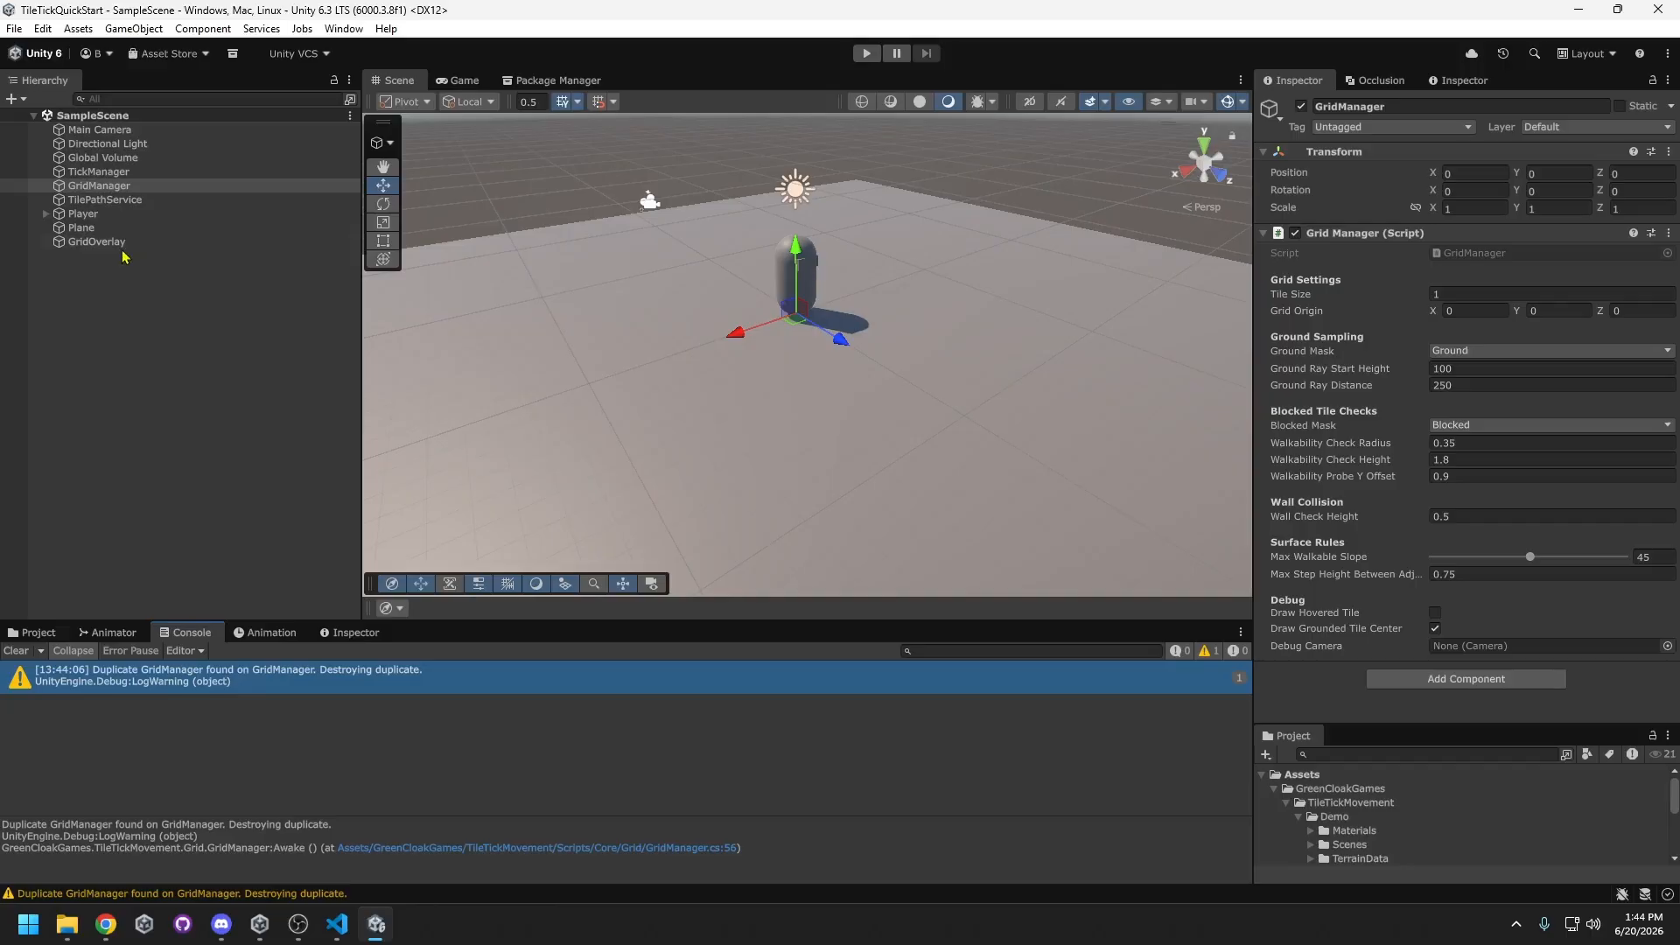
# - Remove the duplicate Grid Manager script component from the GridOverlay object
pyautogui.click(114, 242)
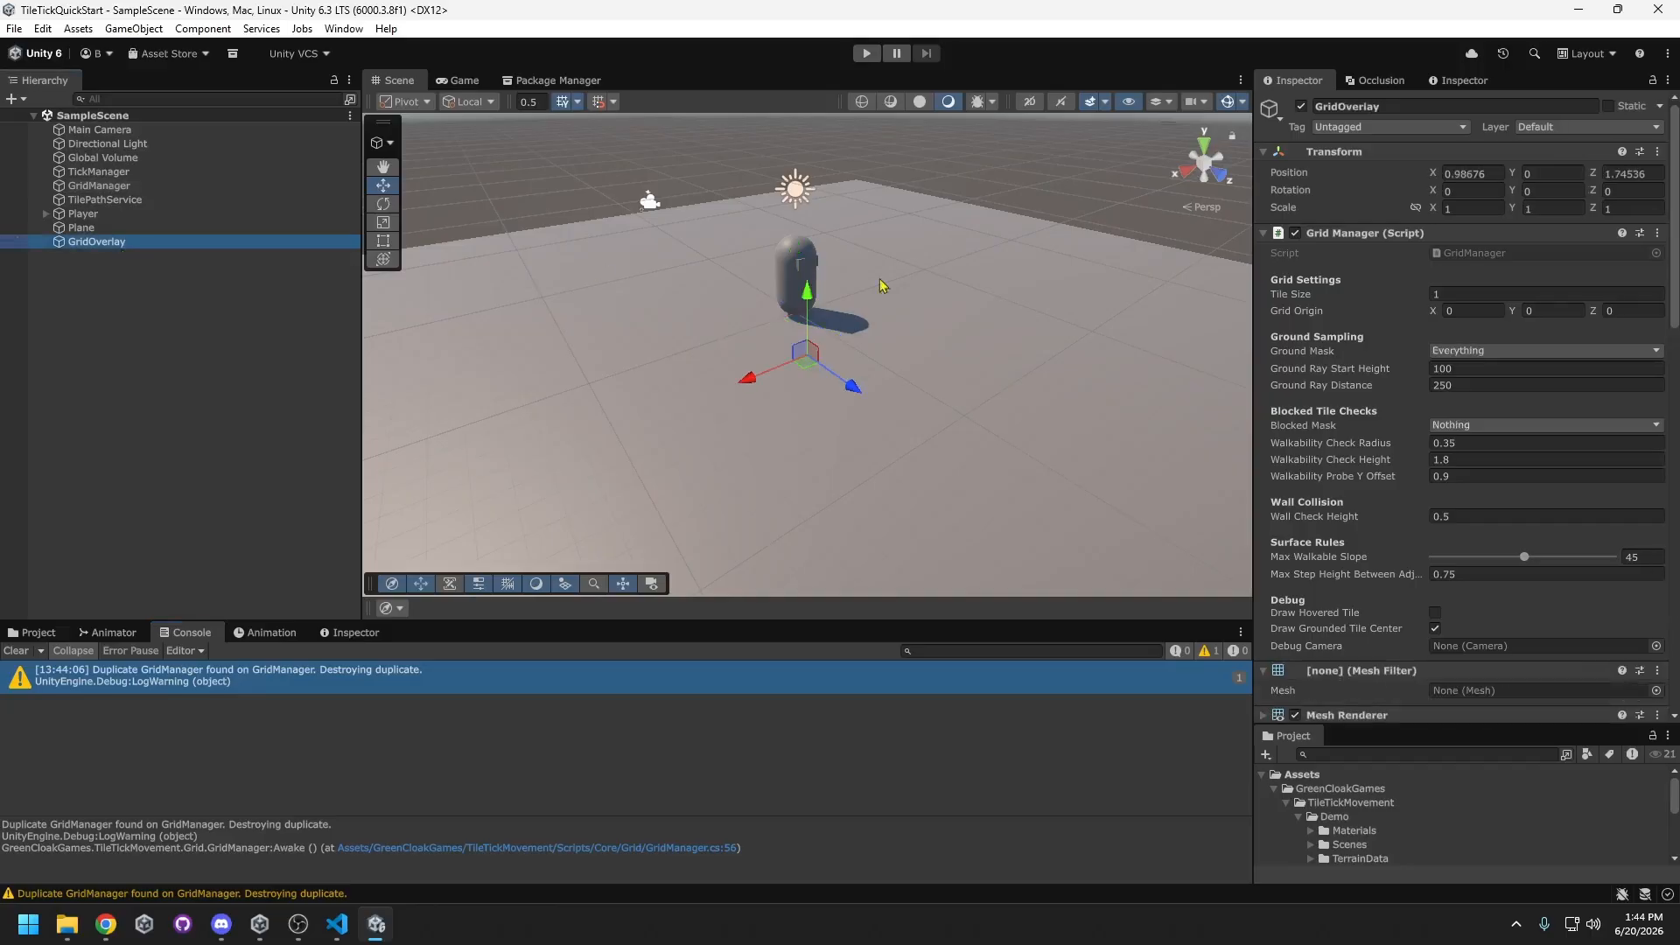
pyautogui.rightClick(1389, 244)
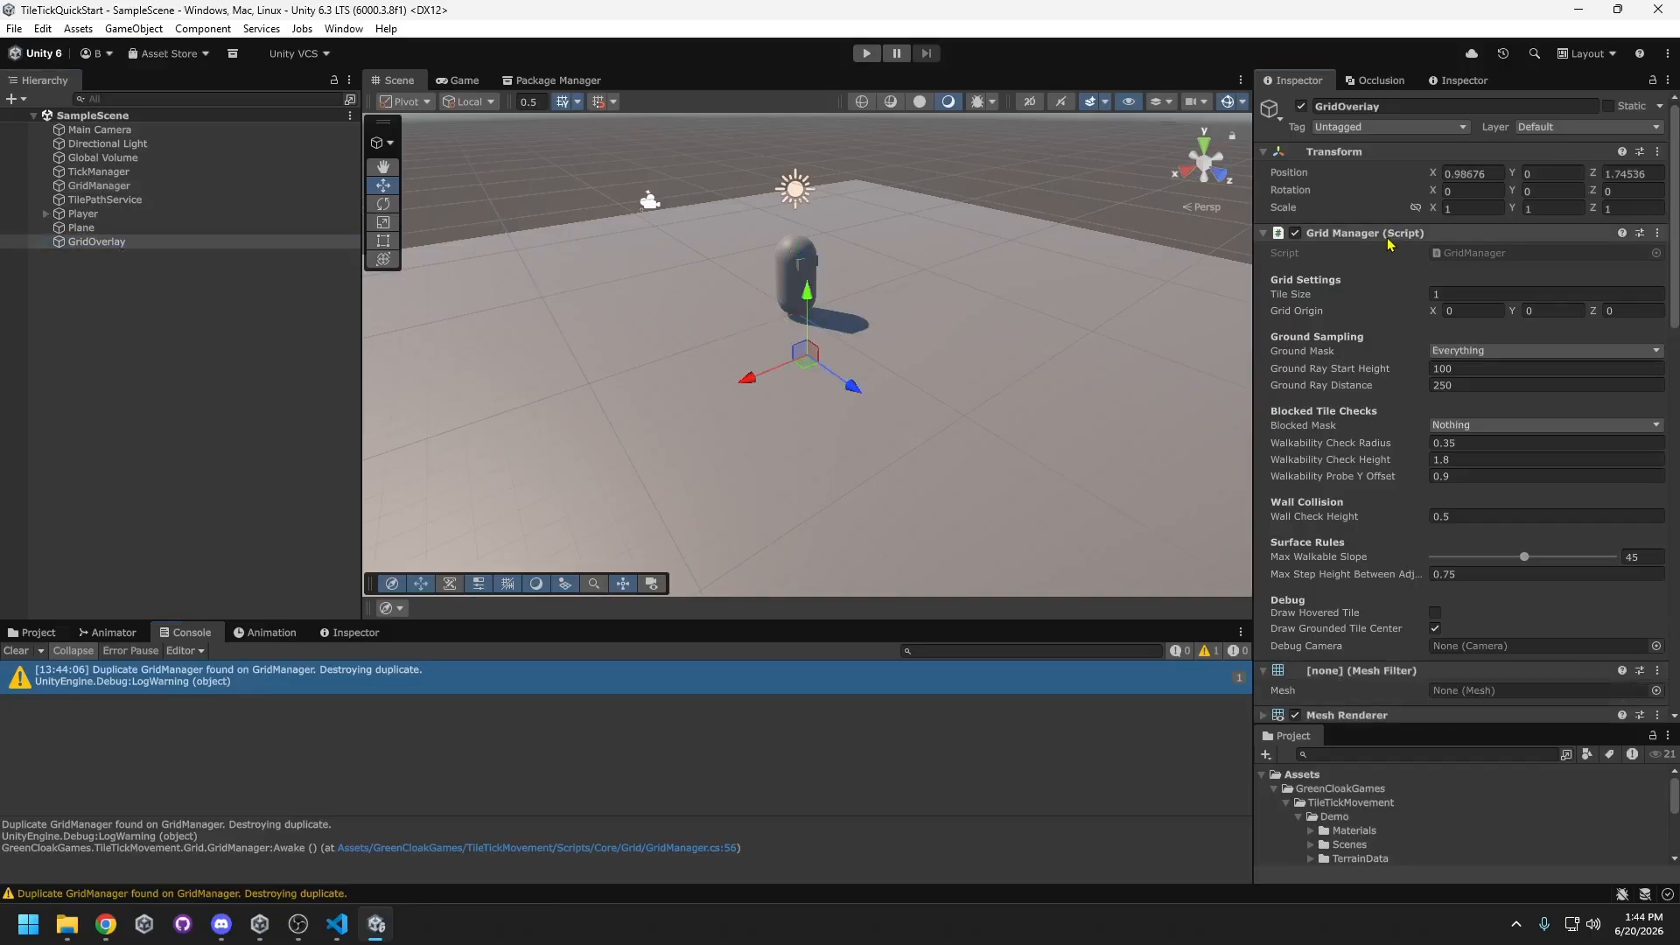
pyautogui.click(1460, 278)
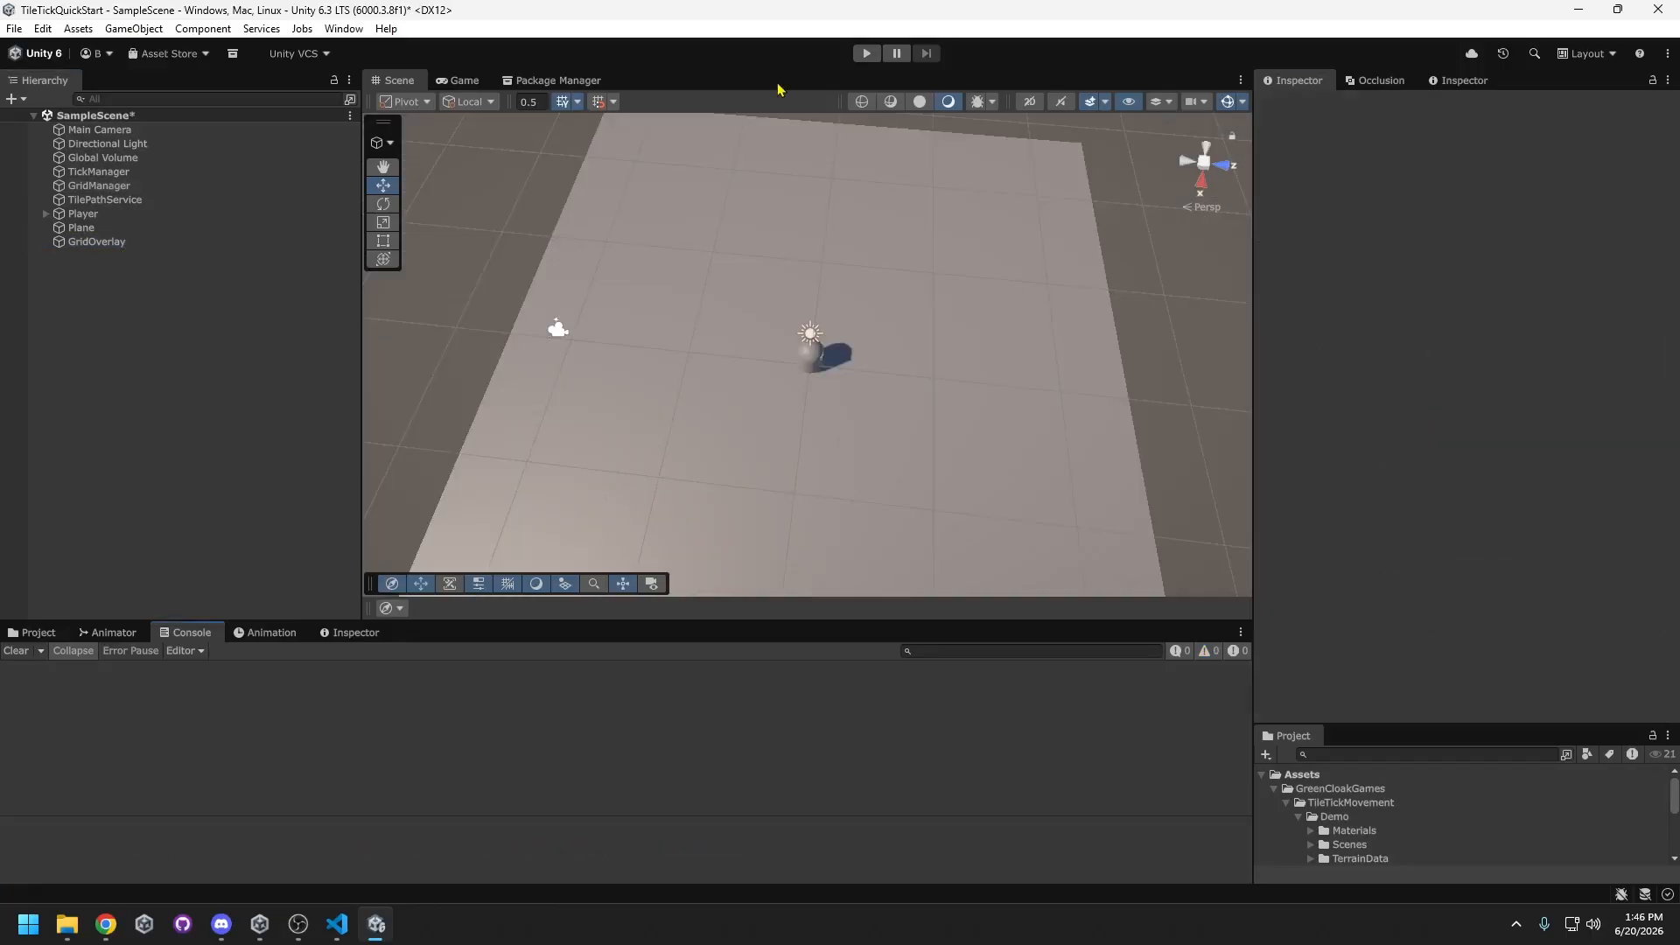
# - Run the scene in play mode and toggle the grid overlay on
pyautogui.click(866, 54)
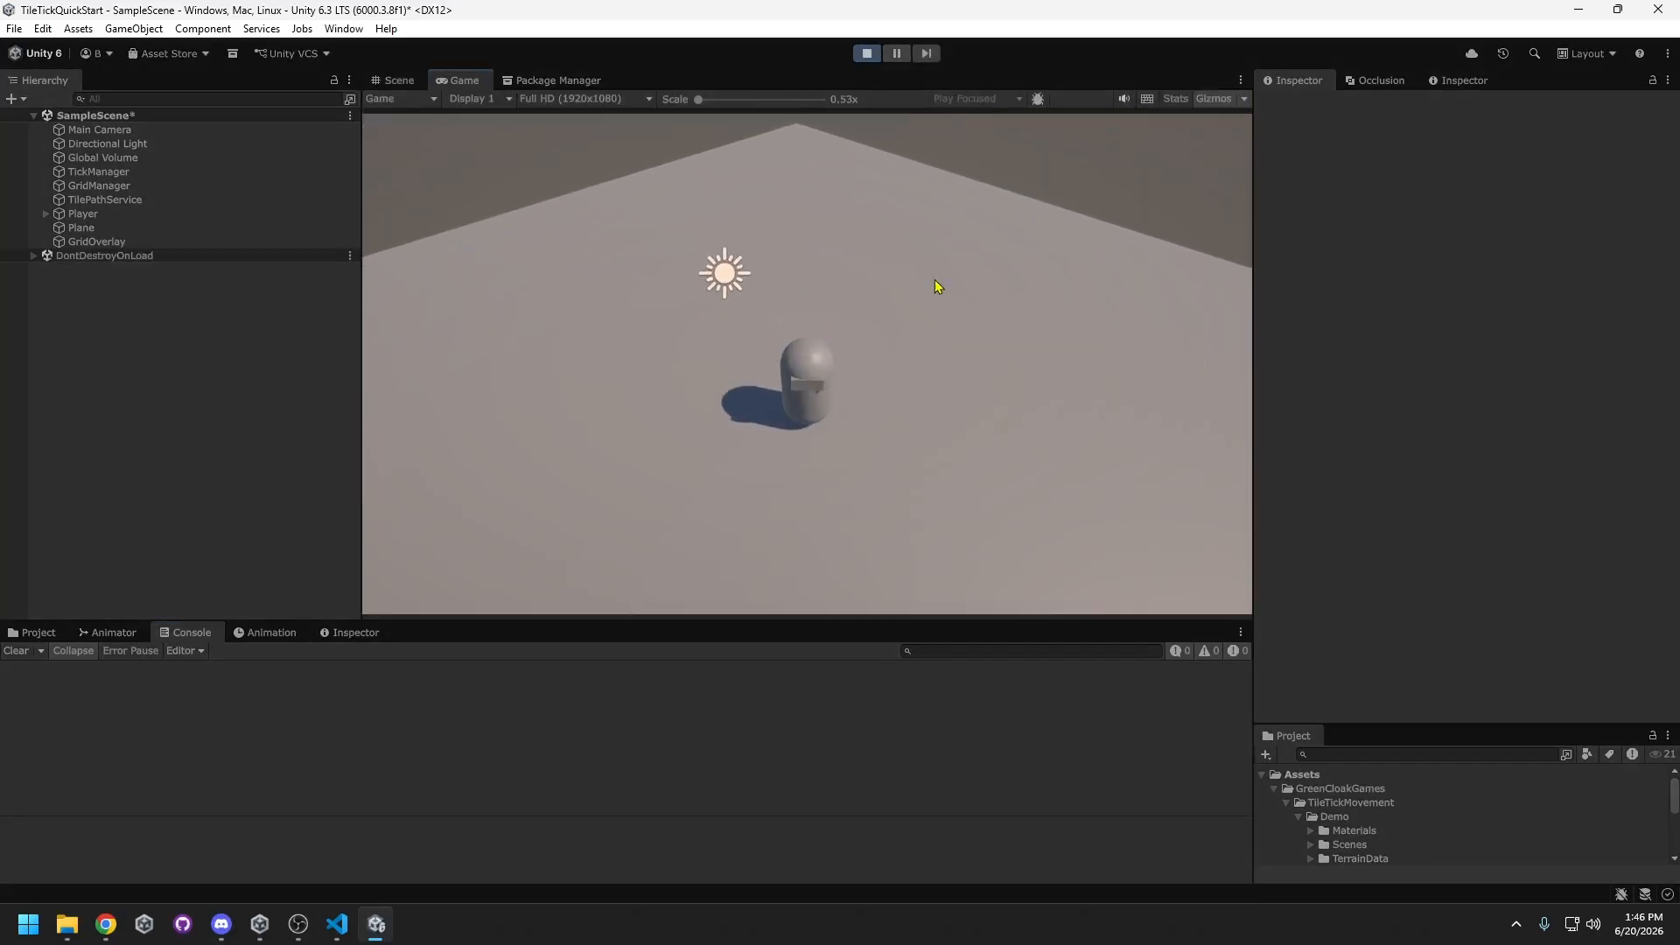
pyautogui.press('g')
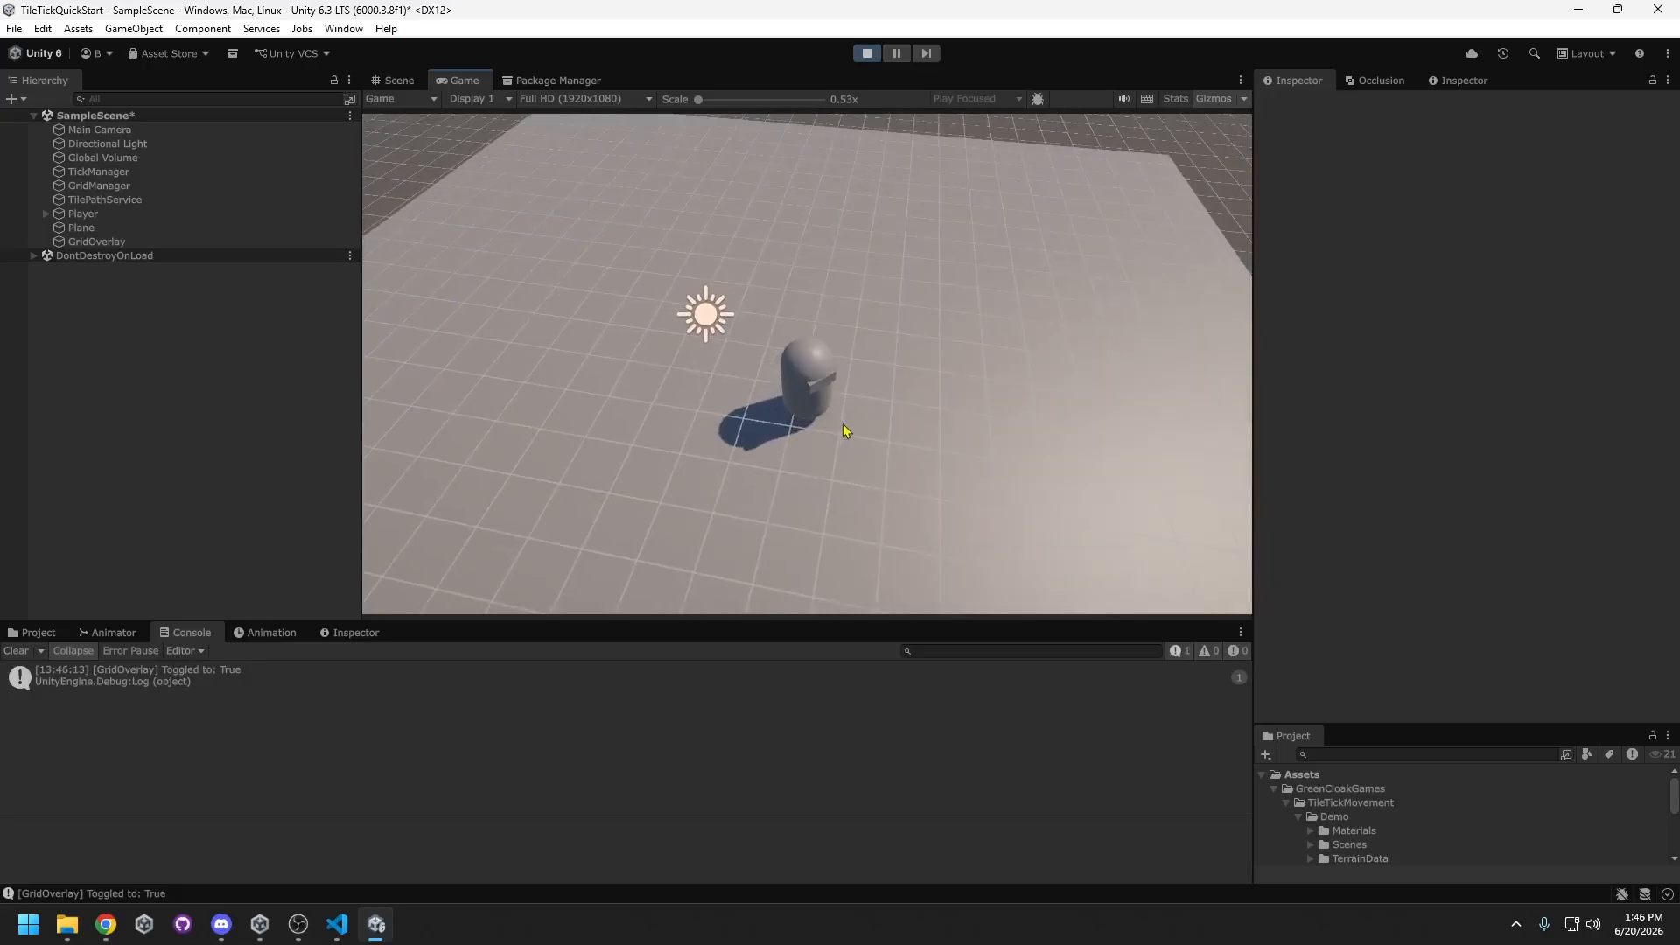
# - Reset the GridOverlay object's Transform, check the grid alignment around the player and stop play mode
pyautogui.click(96, 242)
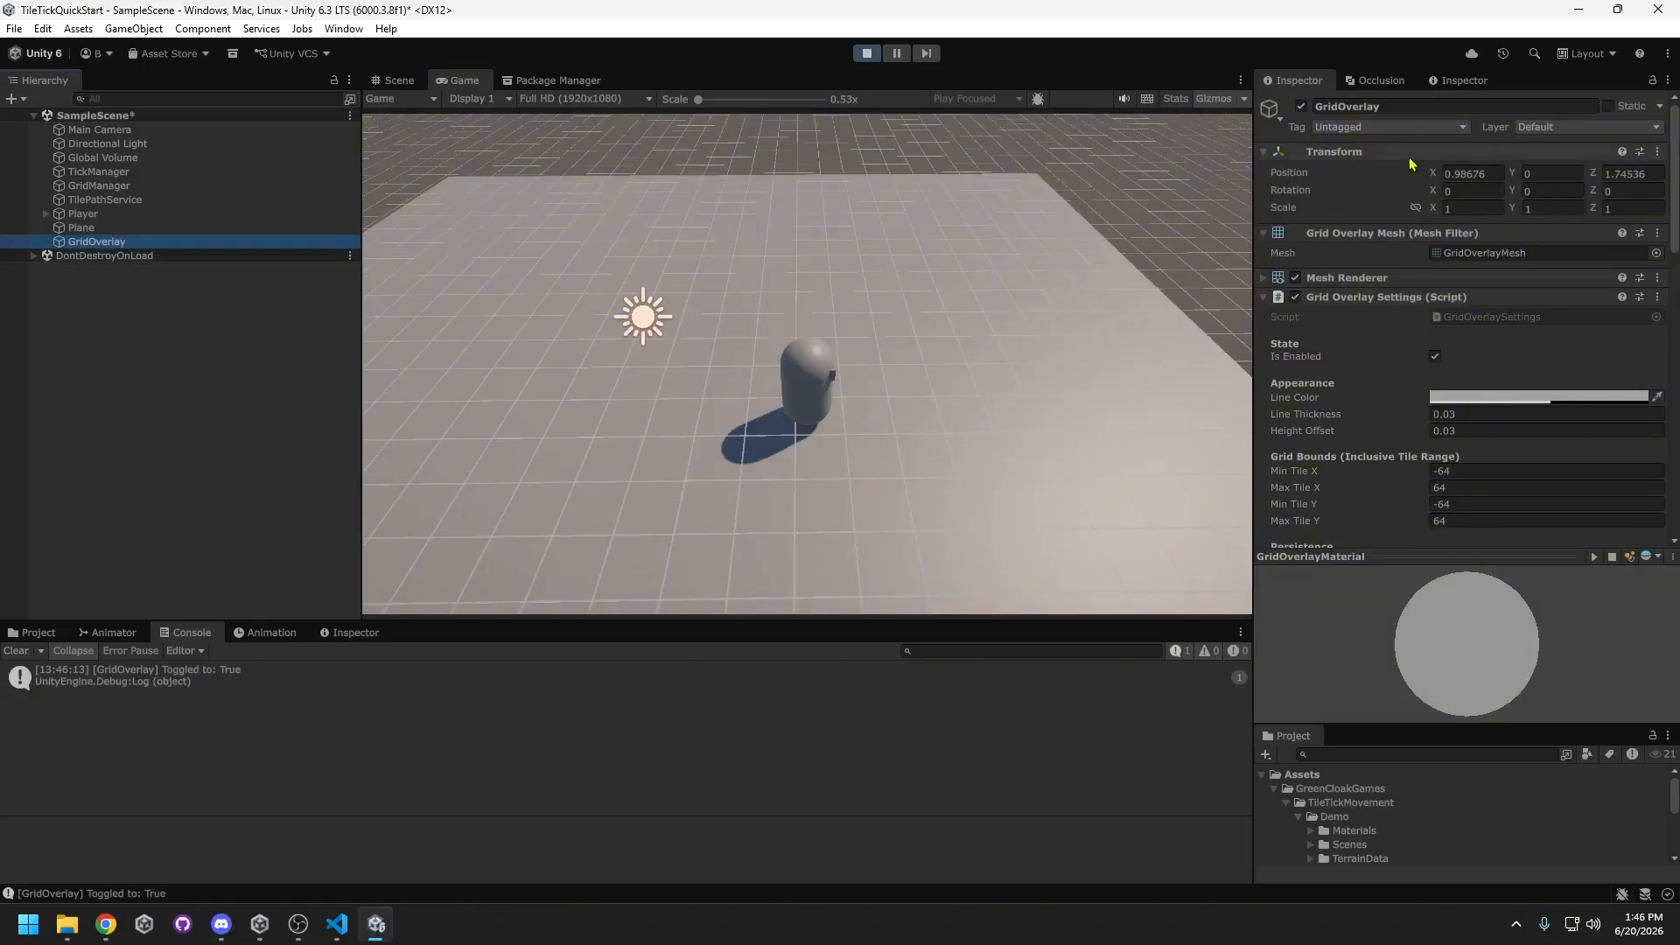
pyautogui.click(1484, 172)
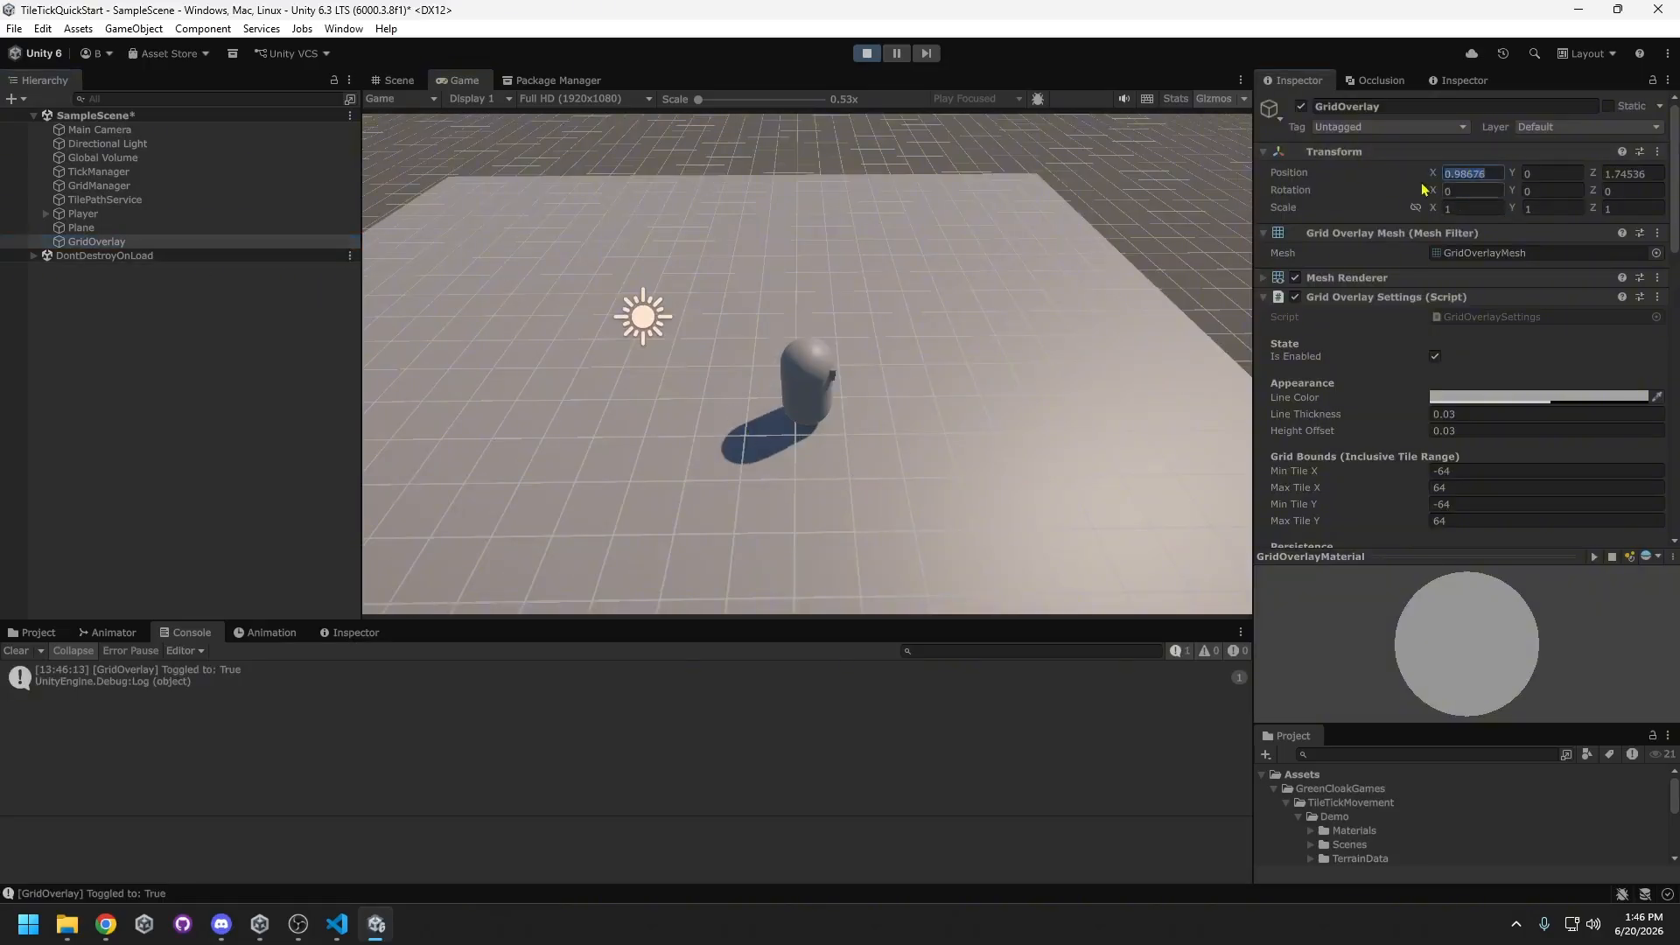
pyautogui.rightClick(1383, 152)
pyautogui.click(1418, 162)
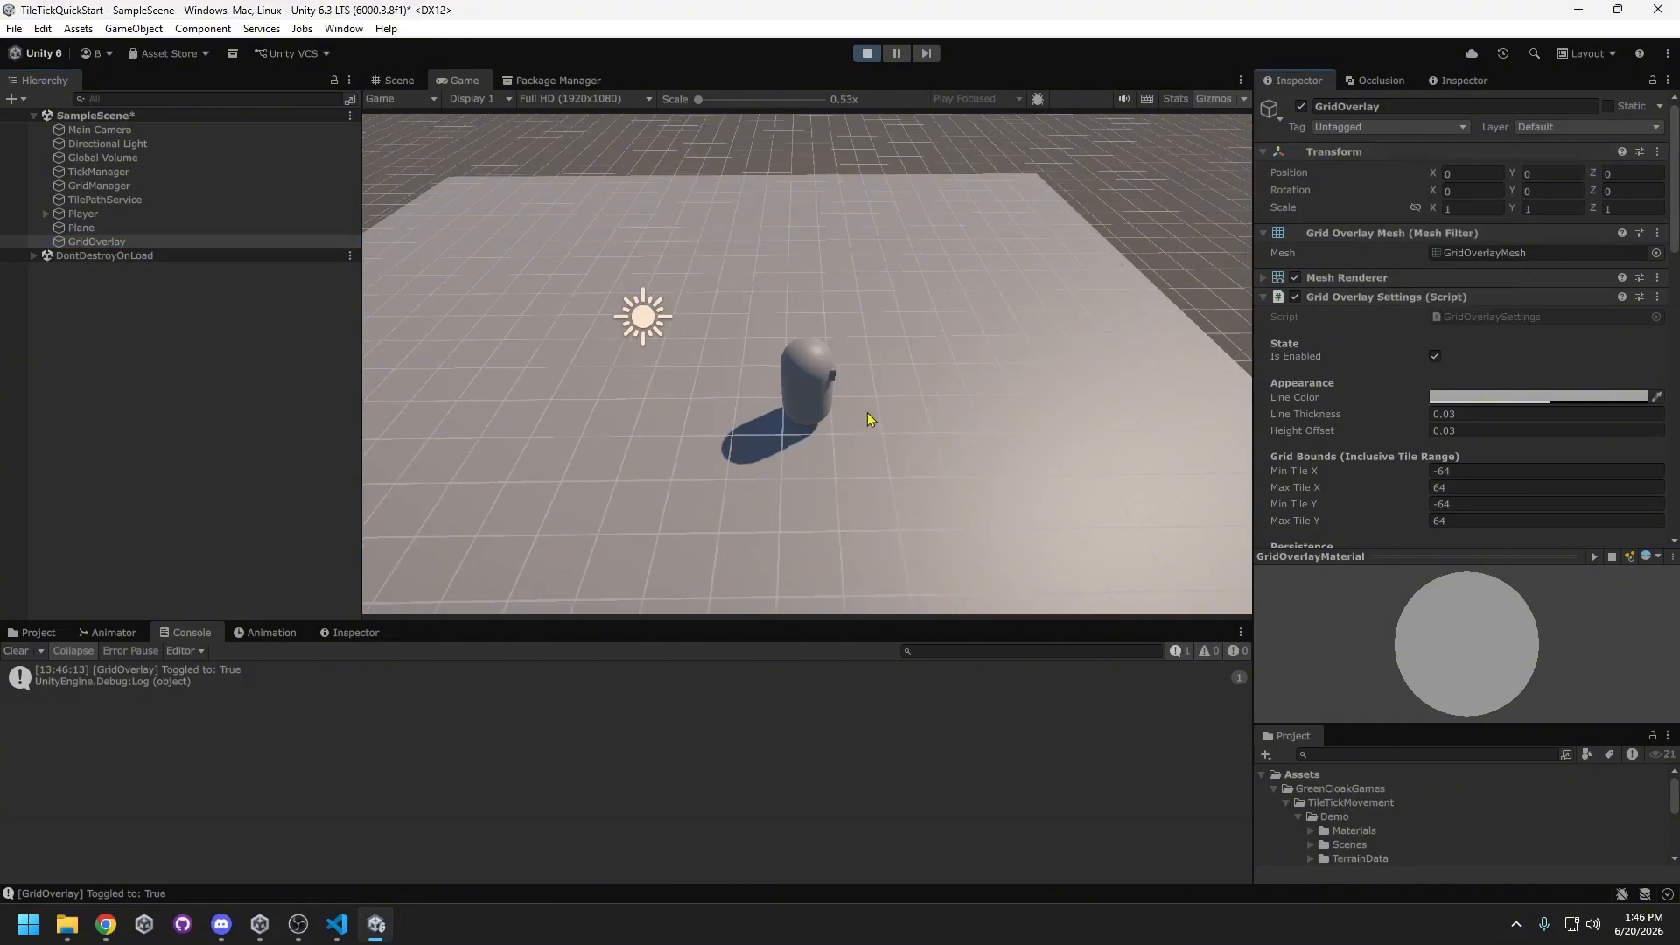
pyautogui.moveTo(864, 425); pyautogui.dragTo(581, 476, button='middle')
pyautogui.hotkey('ctrl', 'p')
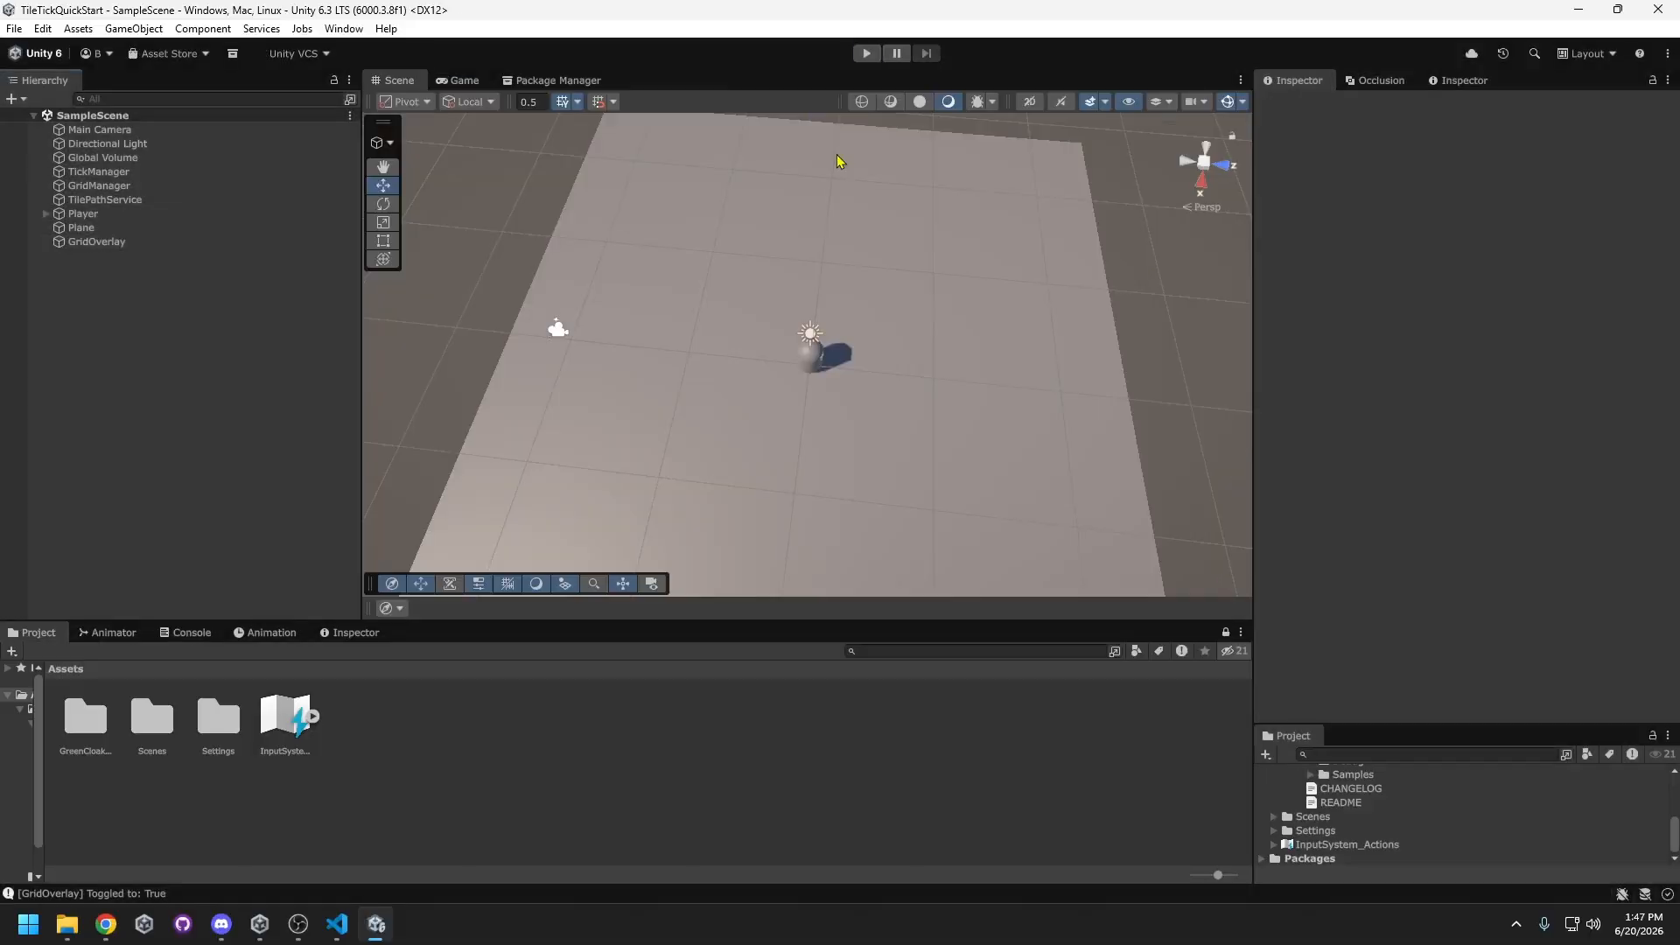
# - Add the PathDebugDrawer component to the Player object
pyautogui.click(98, 215)
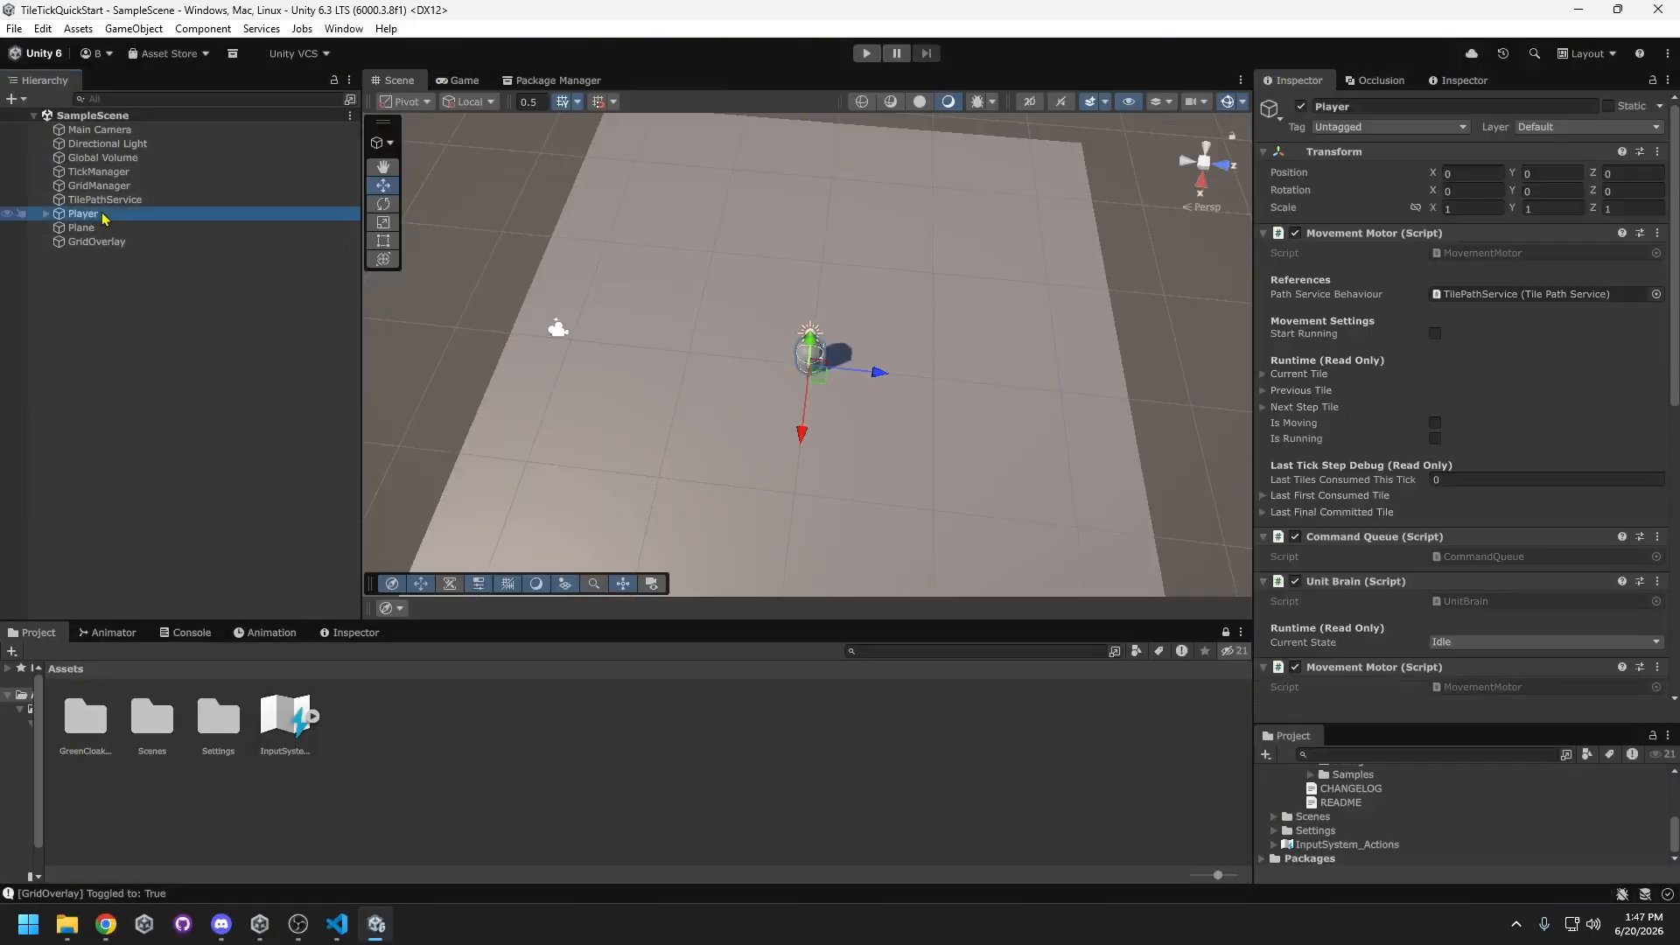
pyautogui.scroll(-10, 1435, 612)
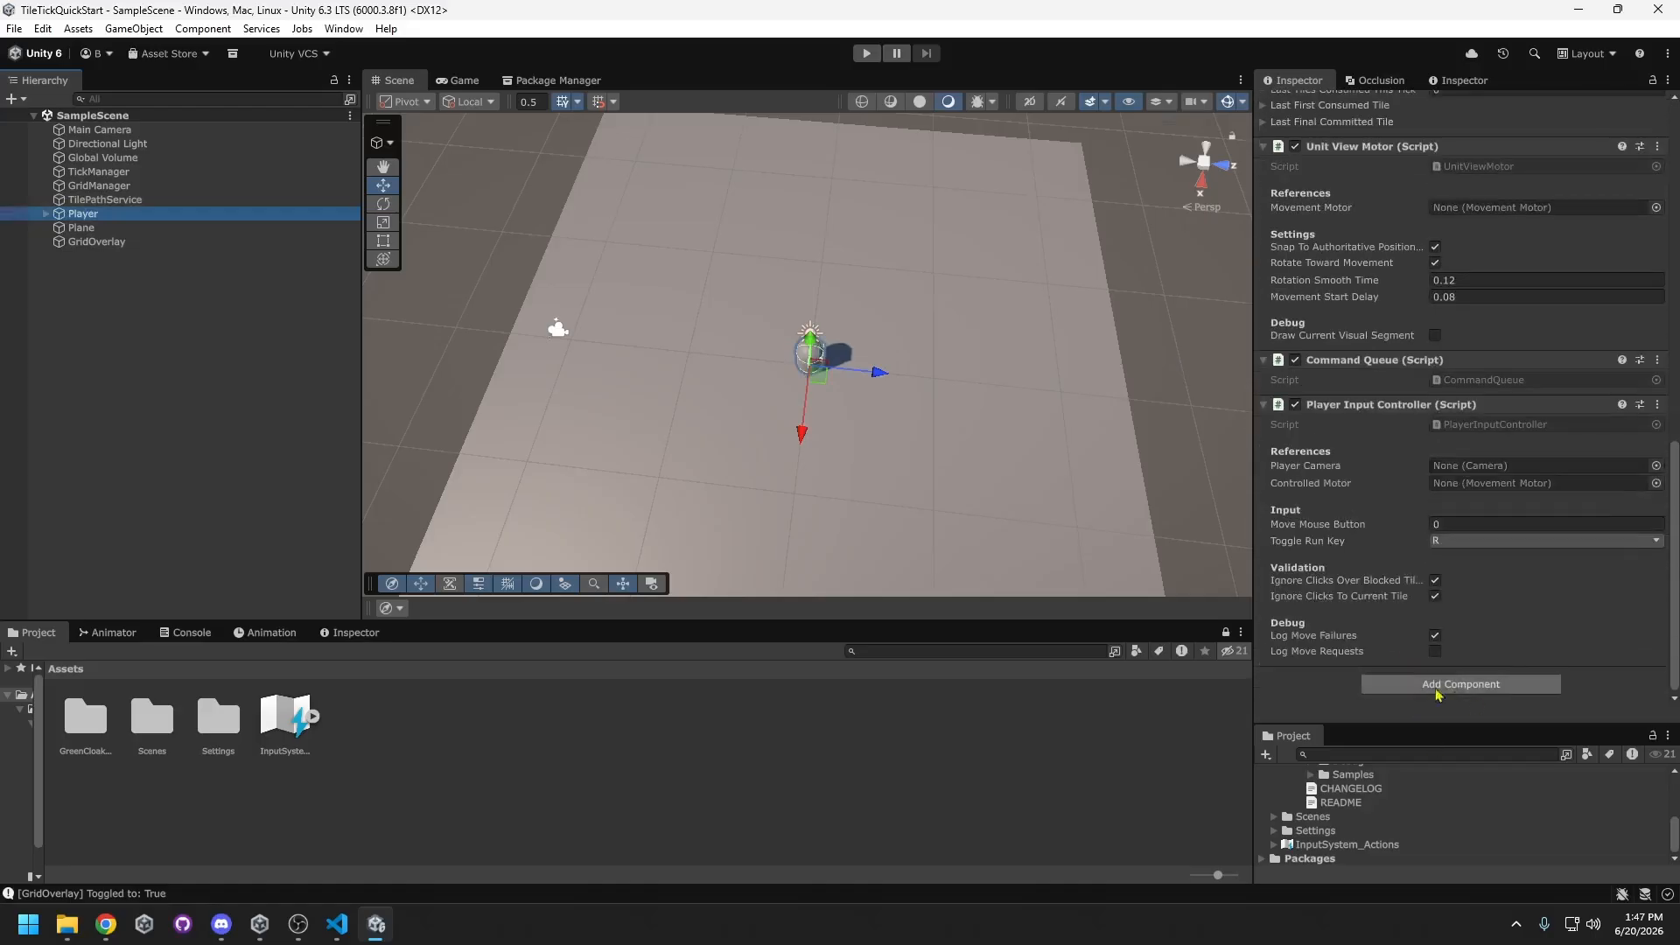
pyautogui.click(1461, 687)
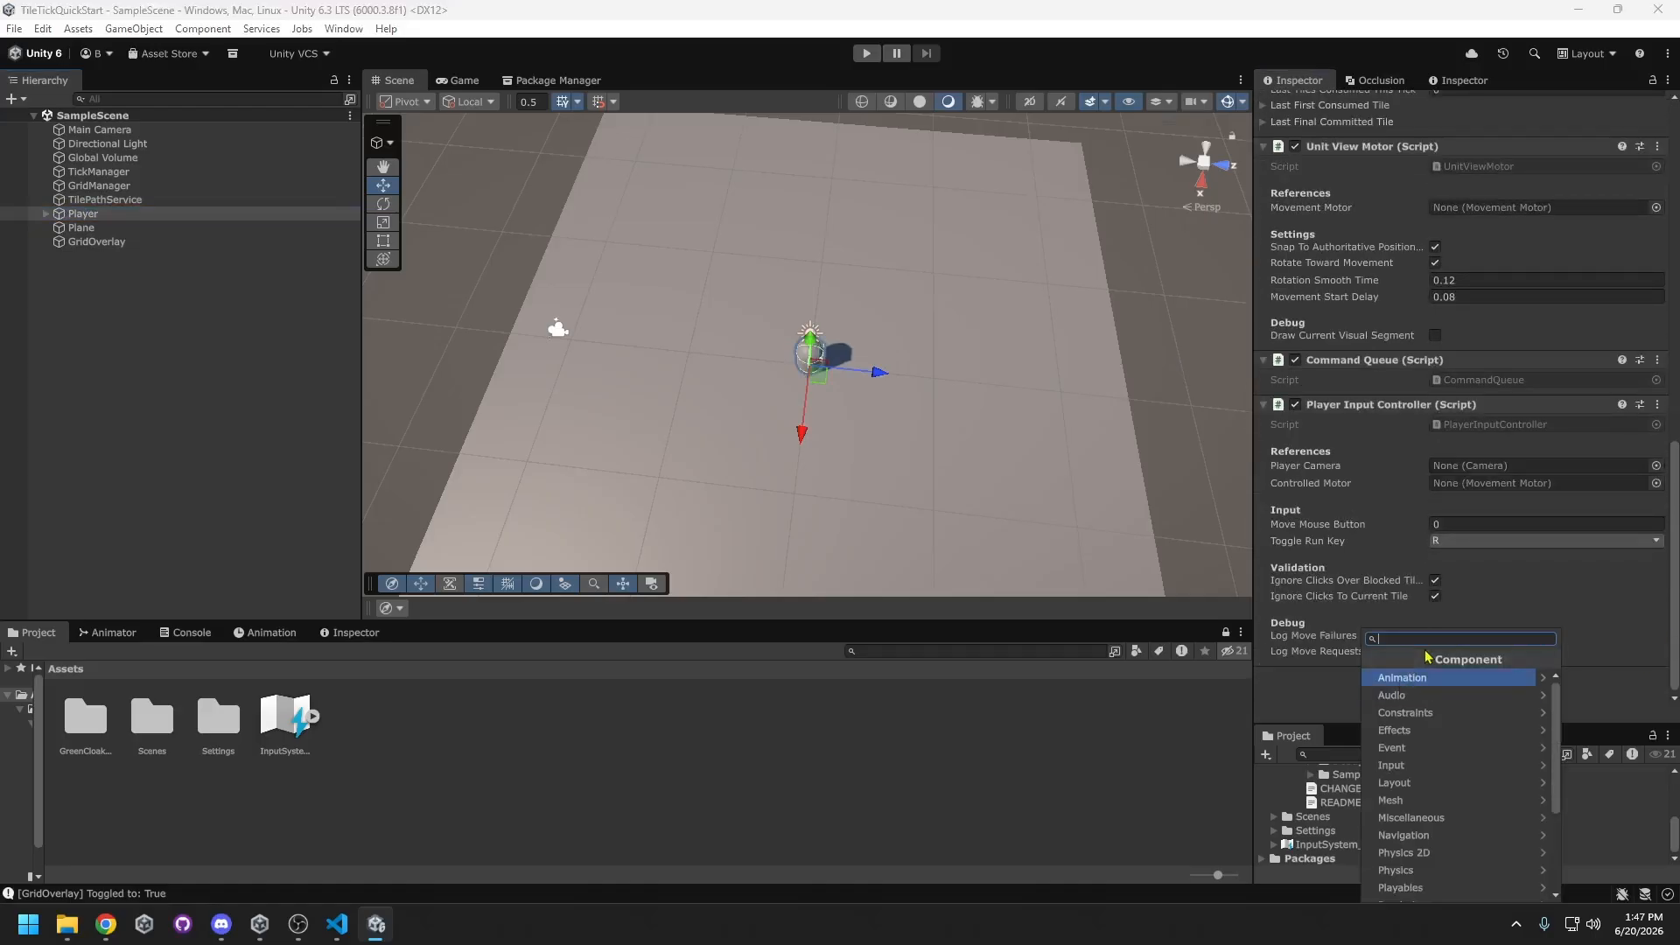
pyautogui.write('PathDebugDrawer')
pyautogui.press('Return')
pyautogui.scroll(-8, 1330, 578)
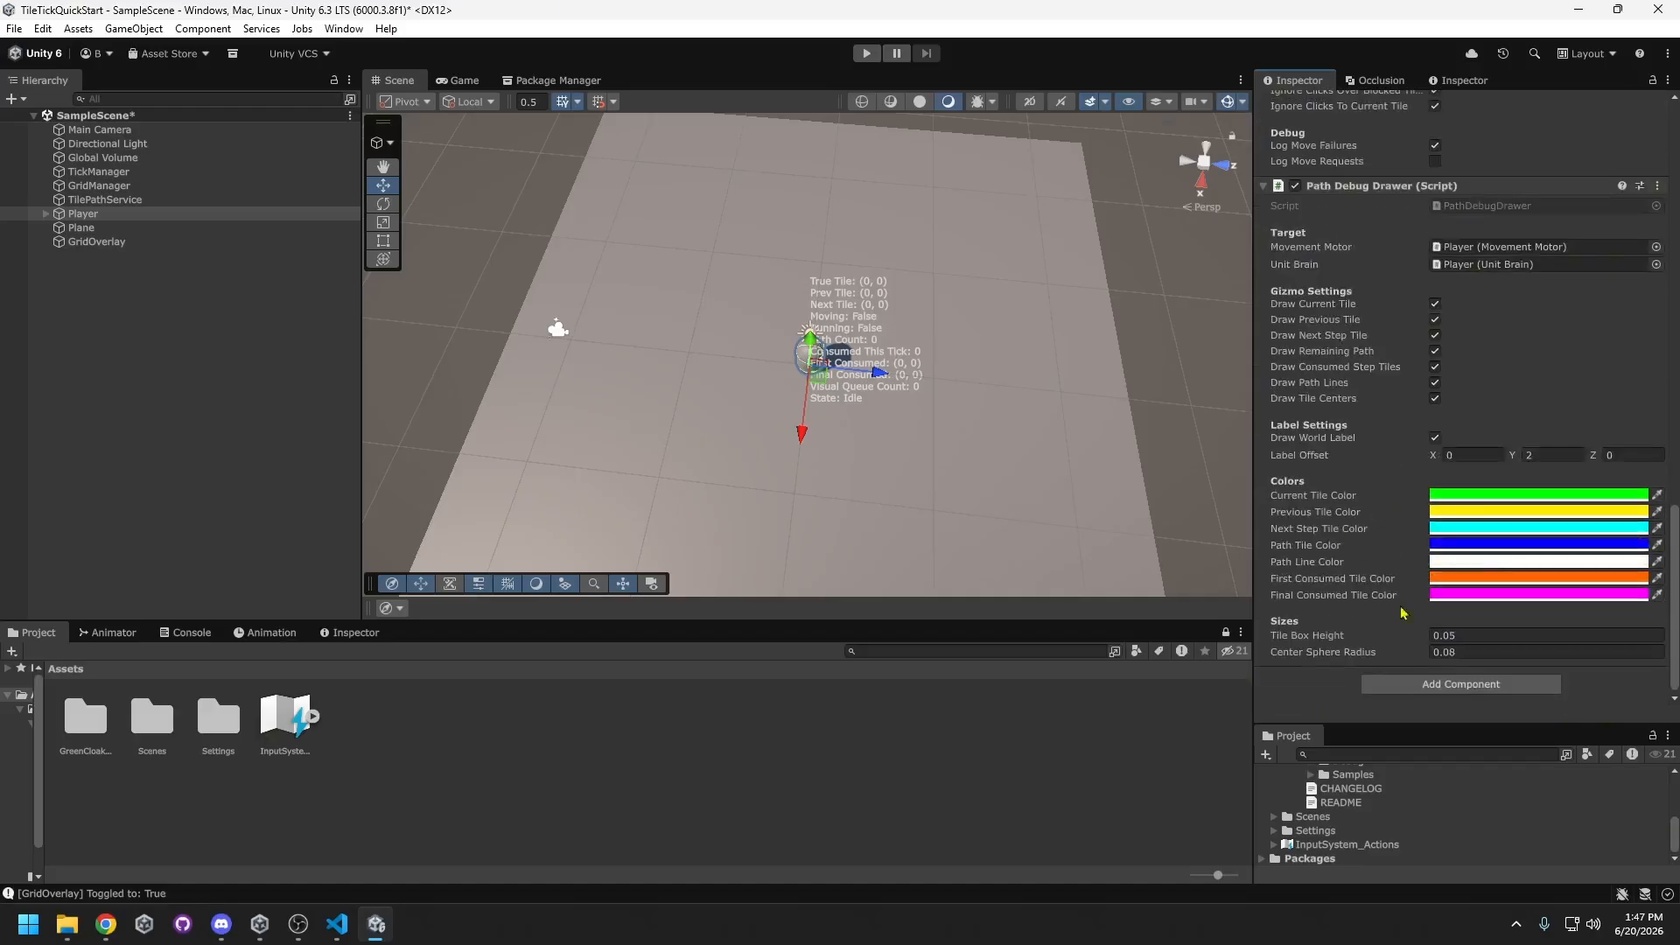
# - Run the scene, send the player to a nearby tile and toggle the Game view gizmos off and on to check the path drawing
pyautogui.hotkey('ctrl', 'p')
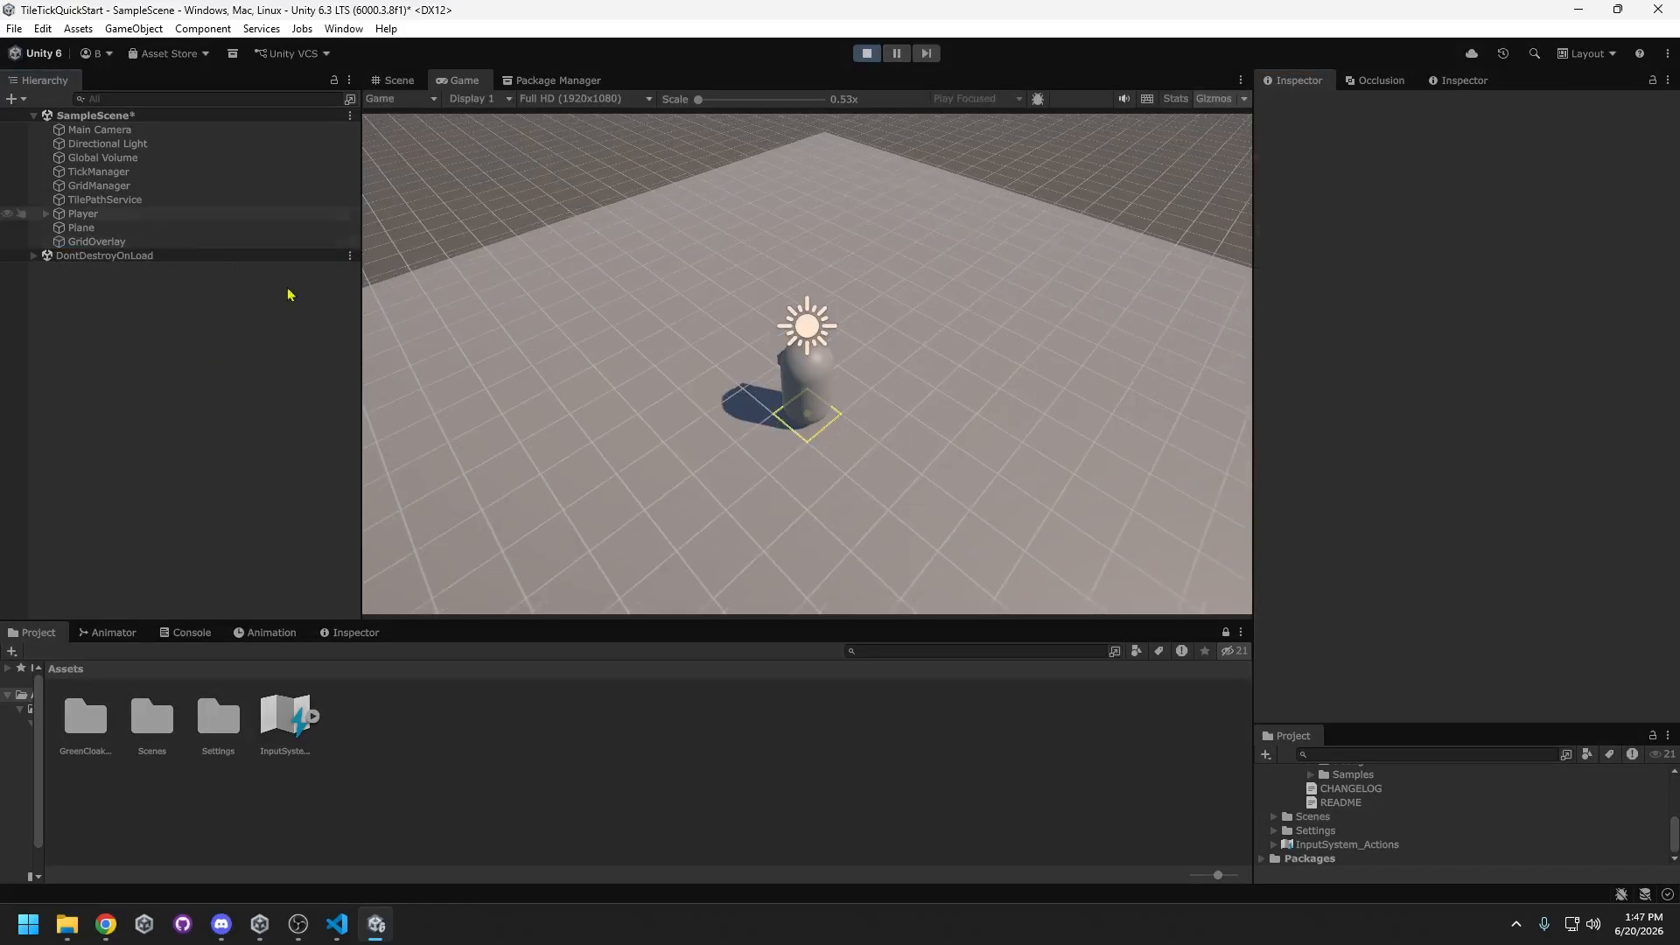
pyautogui.scroll(4, 990, 341)
pyautogui.moveTo(981, 338); pyautogui.dragTo(893, 292, button='middle')
pyautogui.scroll(-8, 893, 292)
pyautogui.click(795, 503)
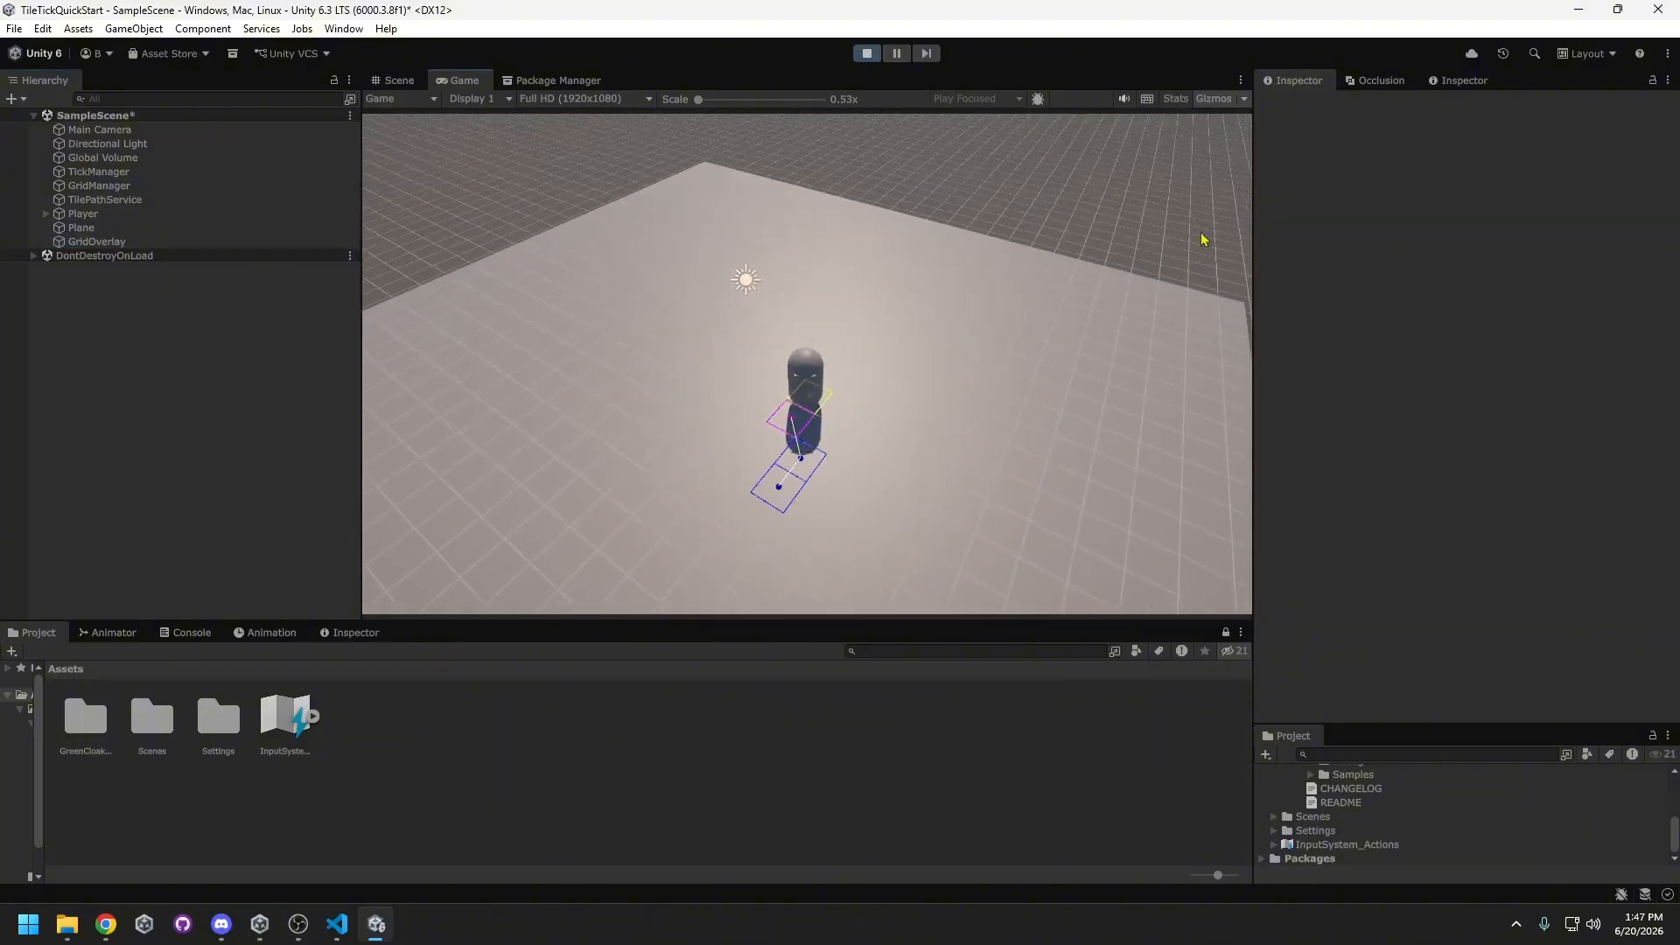
pyautogui.click(1215, 104)
pyautogui.click(1216, 104)
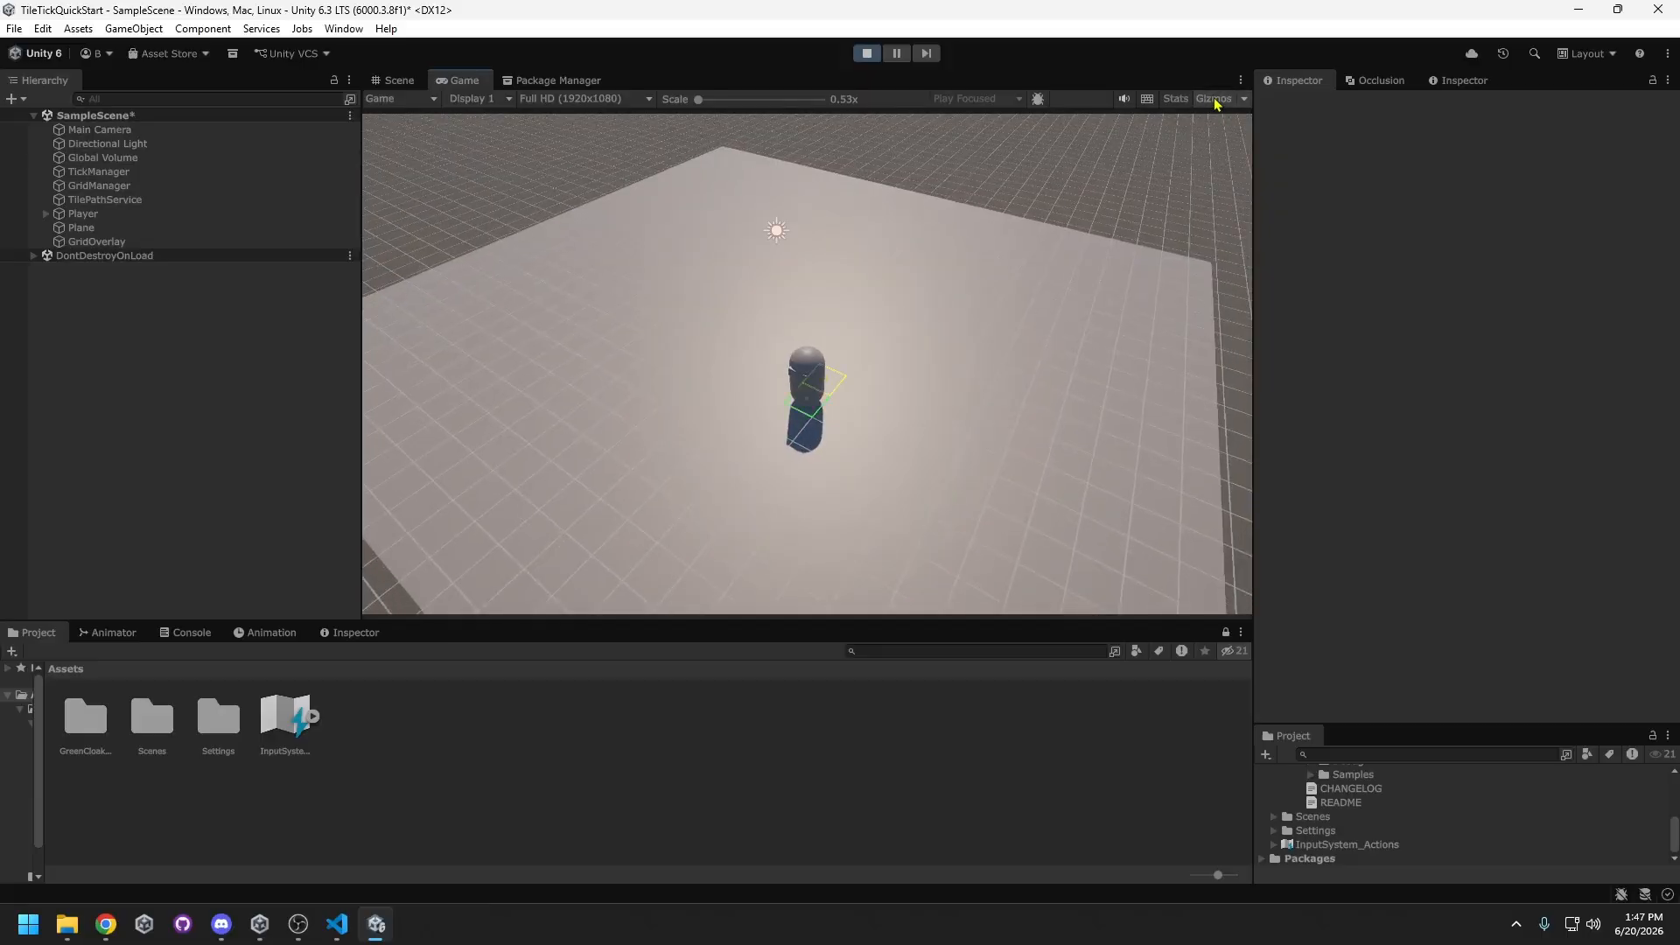
# - Send the player to tiles across the plane from several camera angles to examine movement and path gizmos, and end the play test
pyautogui.click(954, 424)
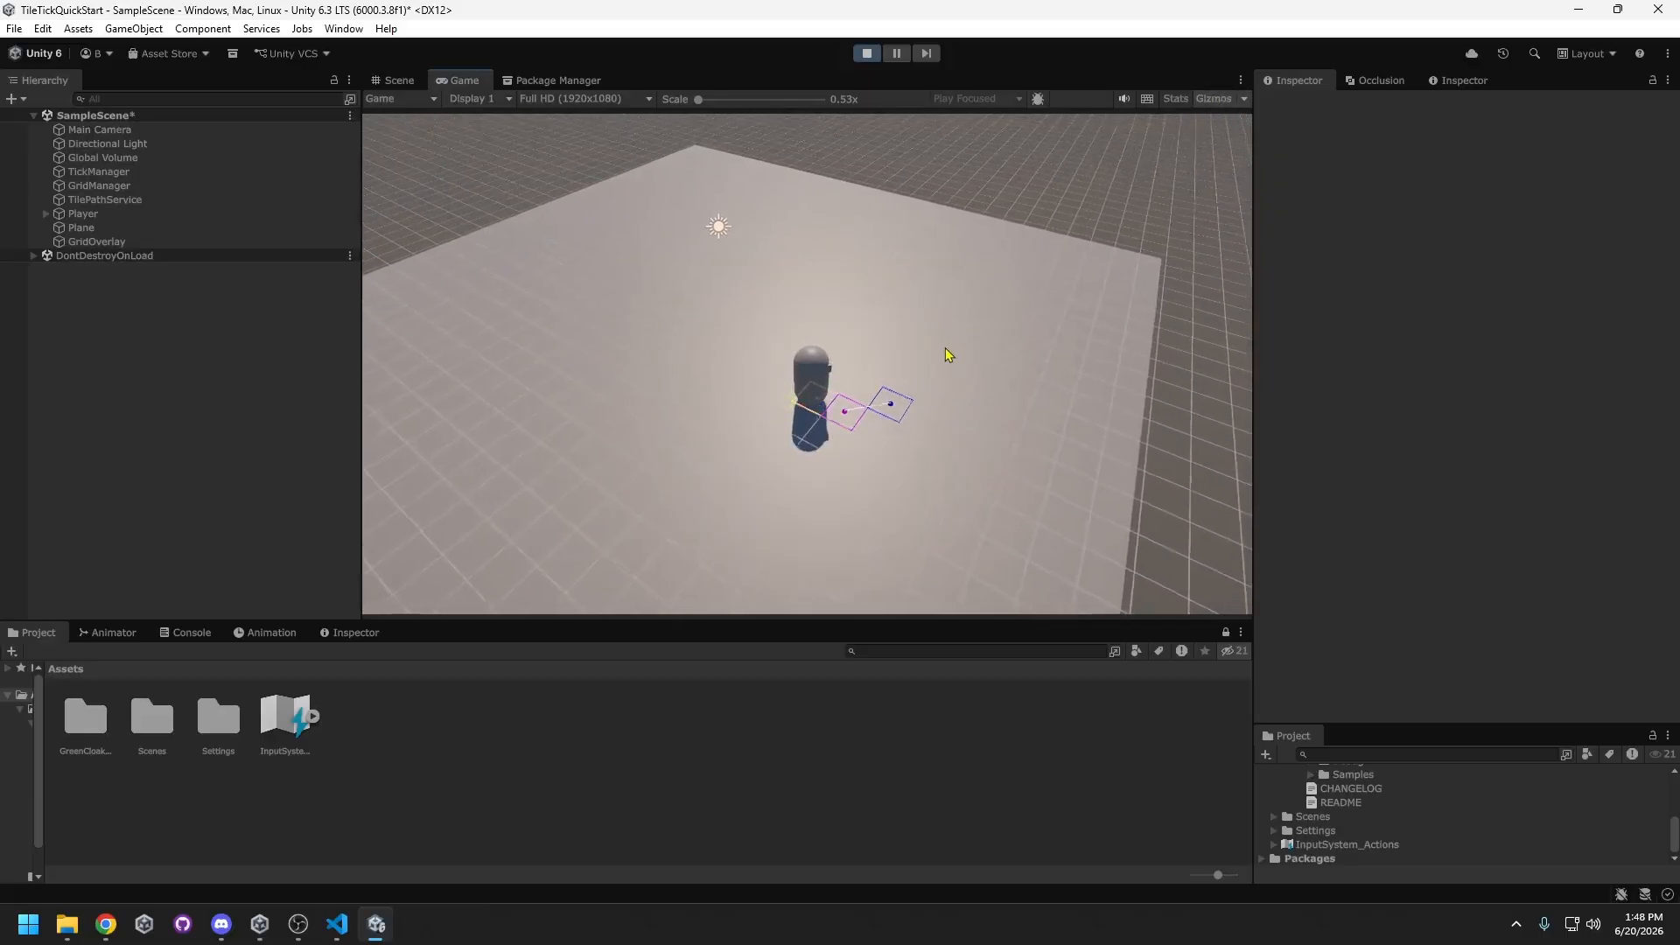
pyautogui.moveTo(945, 356); pyautogui.dragTo(821, 423, button='middle')
pyautogui.click(904, 347)
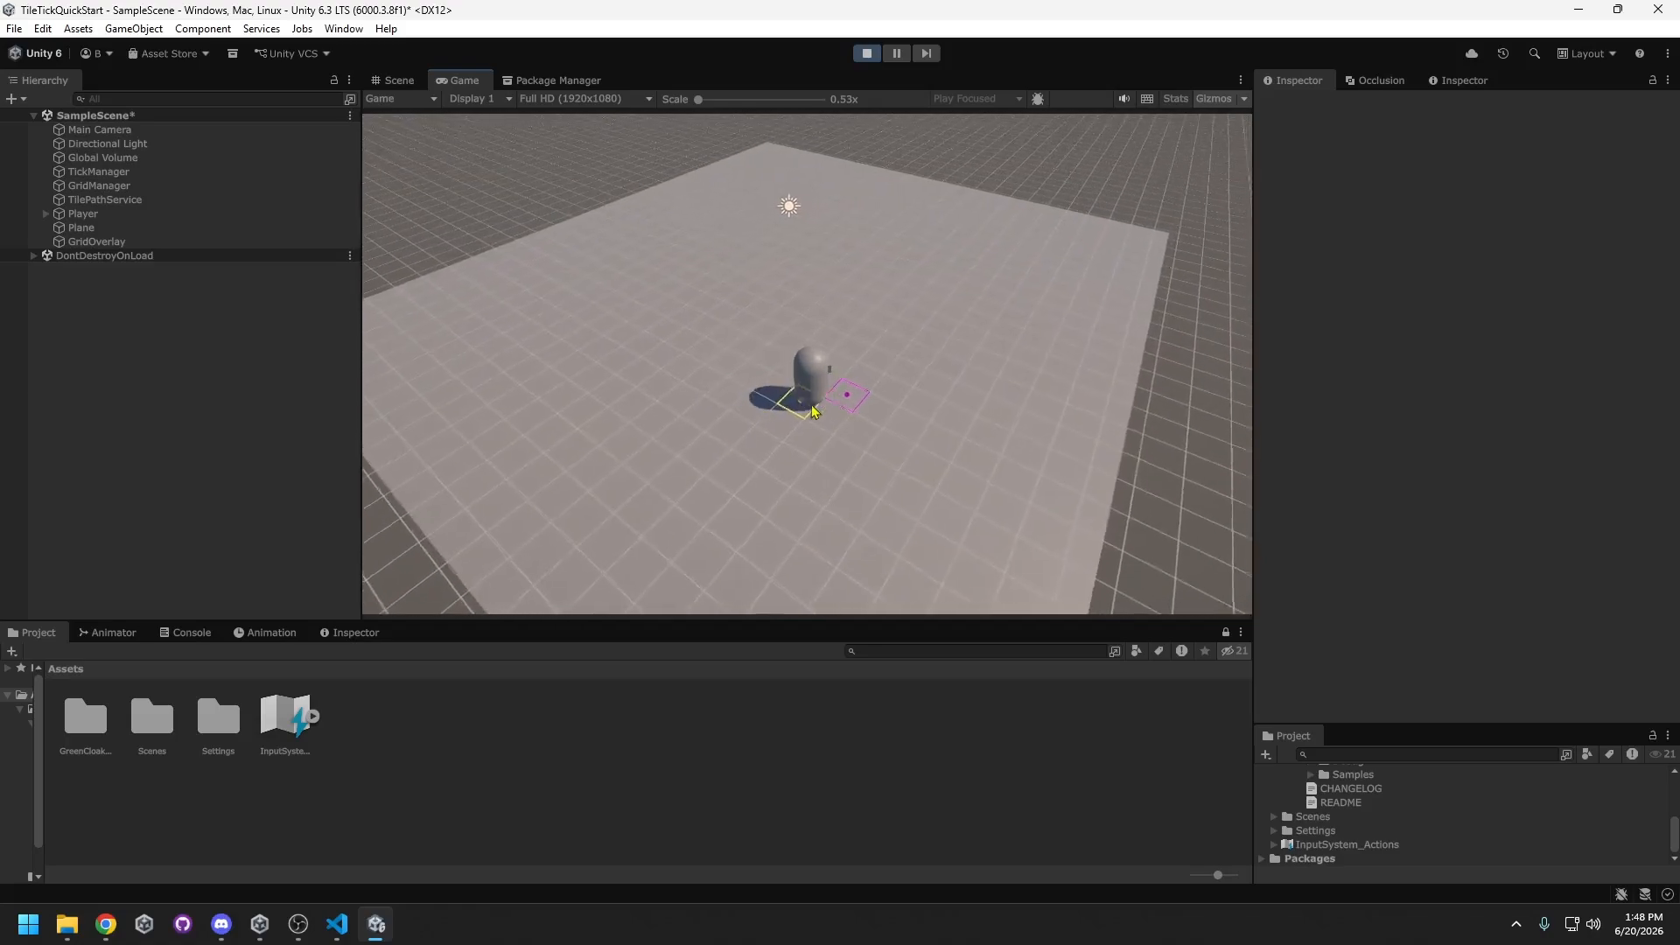
pyautogui.click(884, 364)
pyautogui.moveTo(884, 366); pyautogui.dragTo(951, 347, button='middle')
pyautogui.click(948, 341)
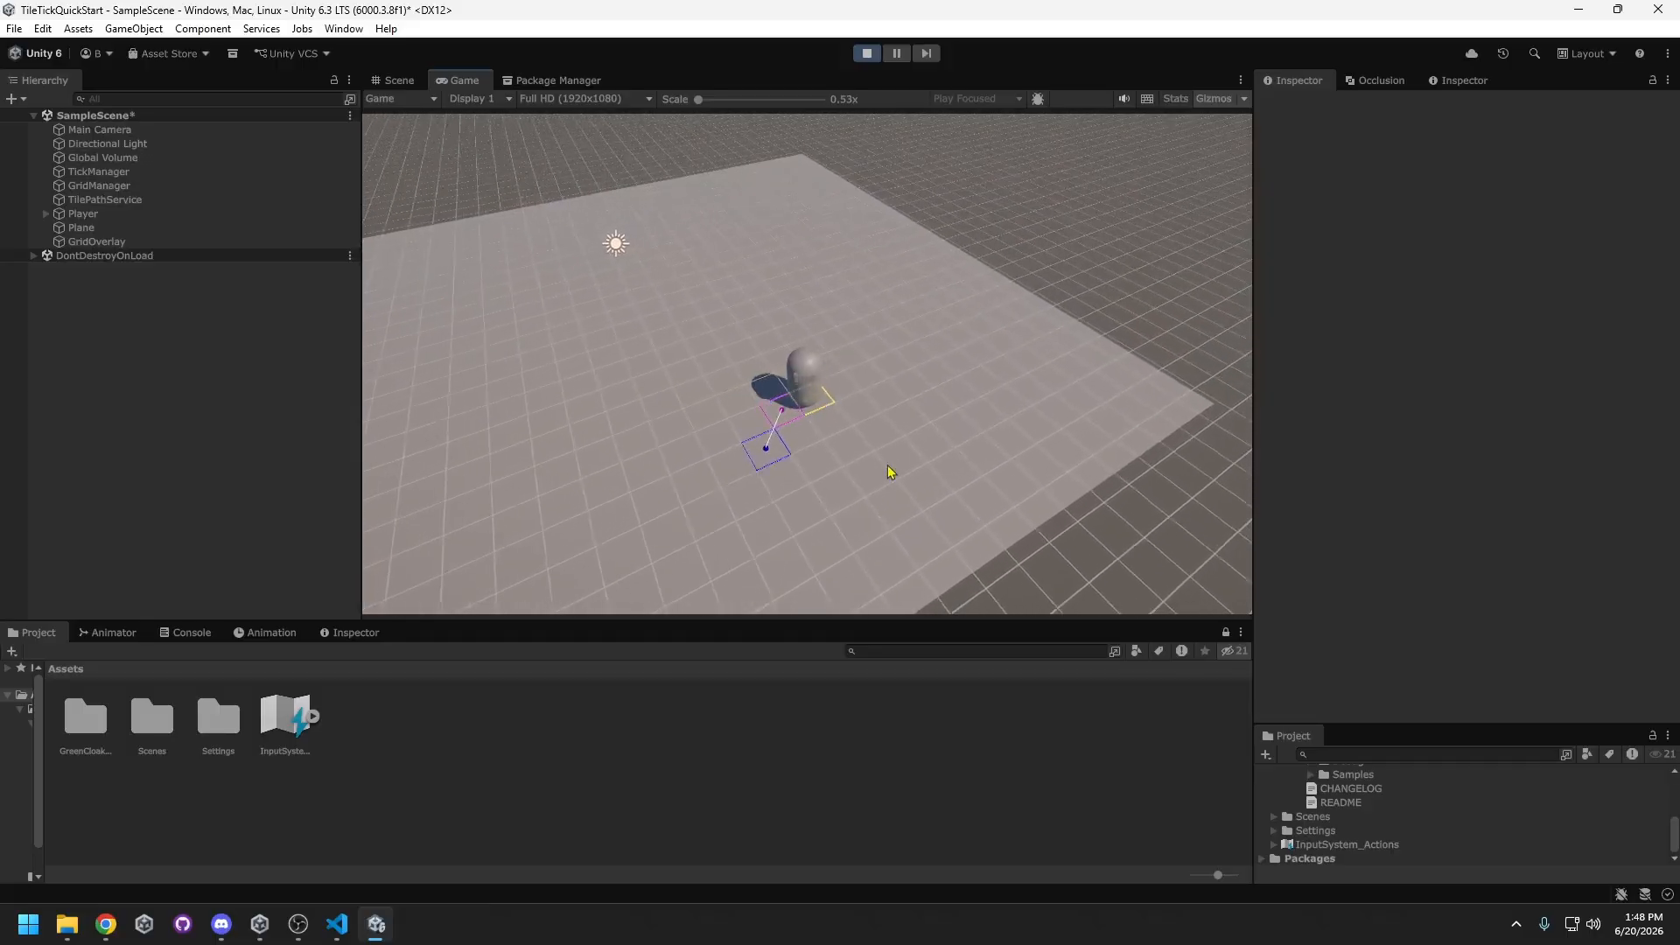
pyautogui.moveTo(830, 467); pyautogui.dragTo(1004, 426, button='middle')
pyautogui.moveTo(760, 420); pyautogui.dragTo(891, 414, button='middle')
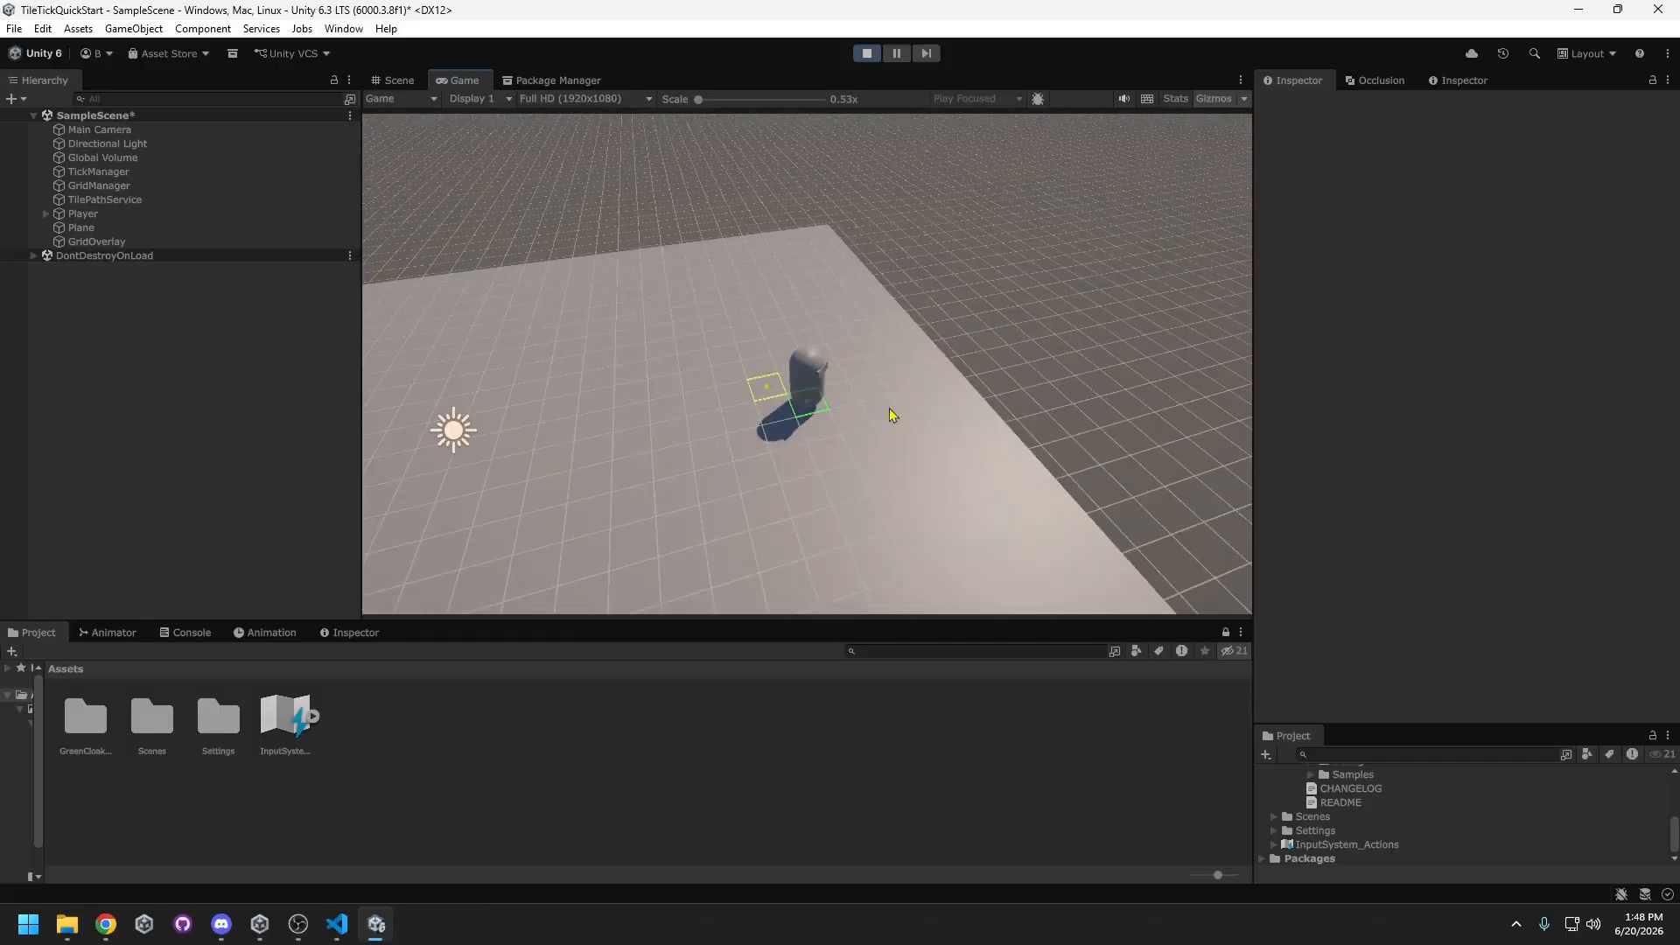
pyautogui.click(680, 428)
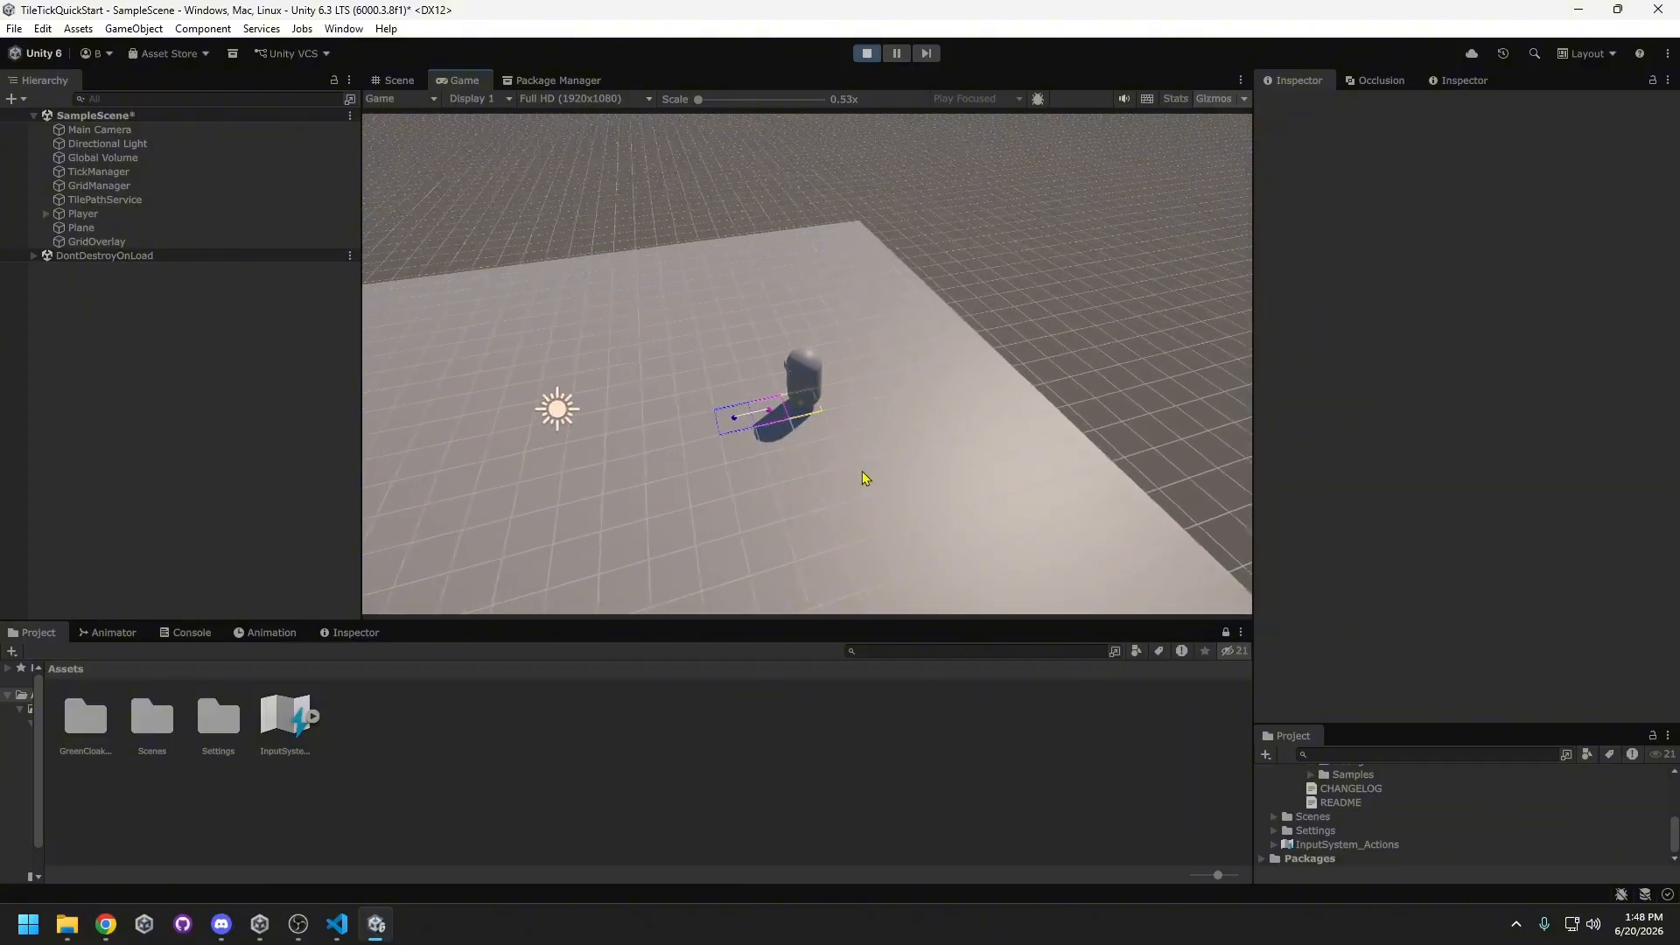
pyautogui.click(600, 530)
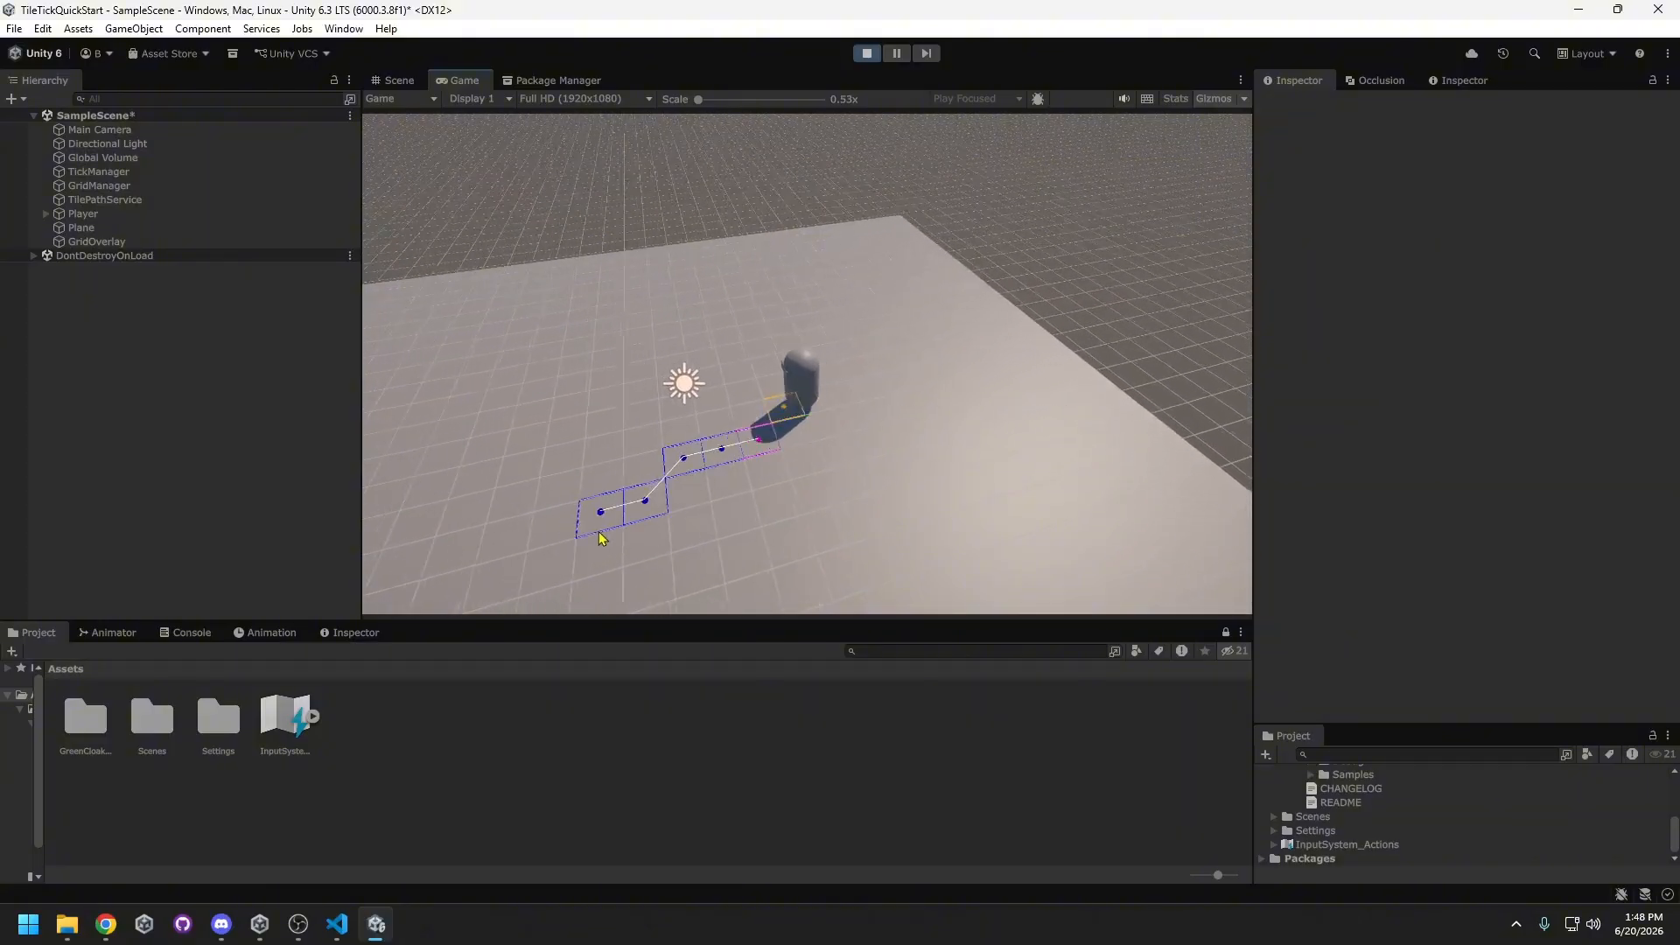
pyautogui.click(562, 383)
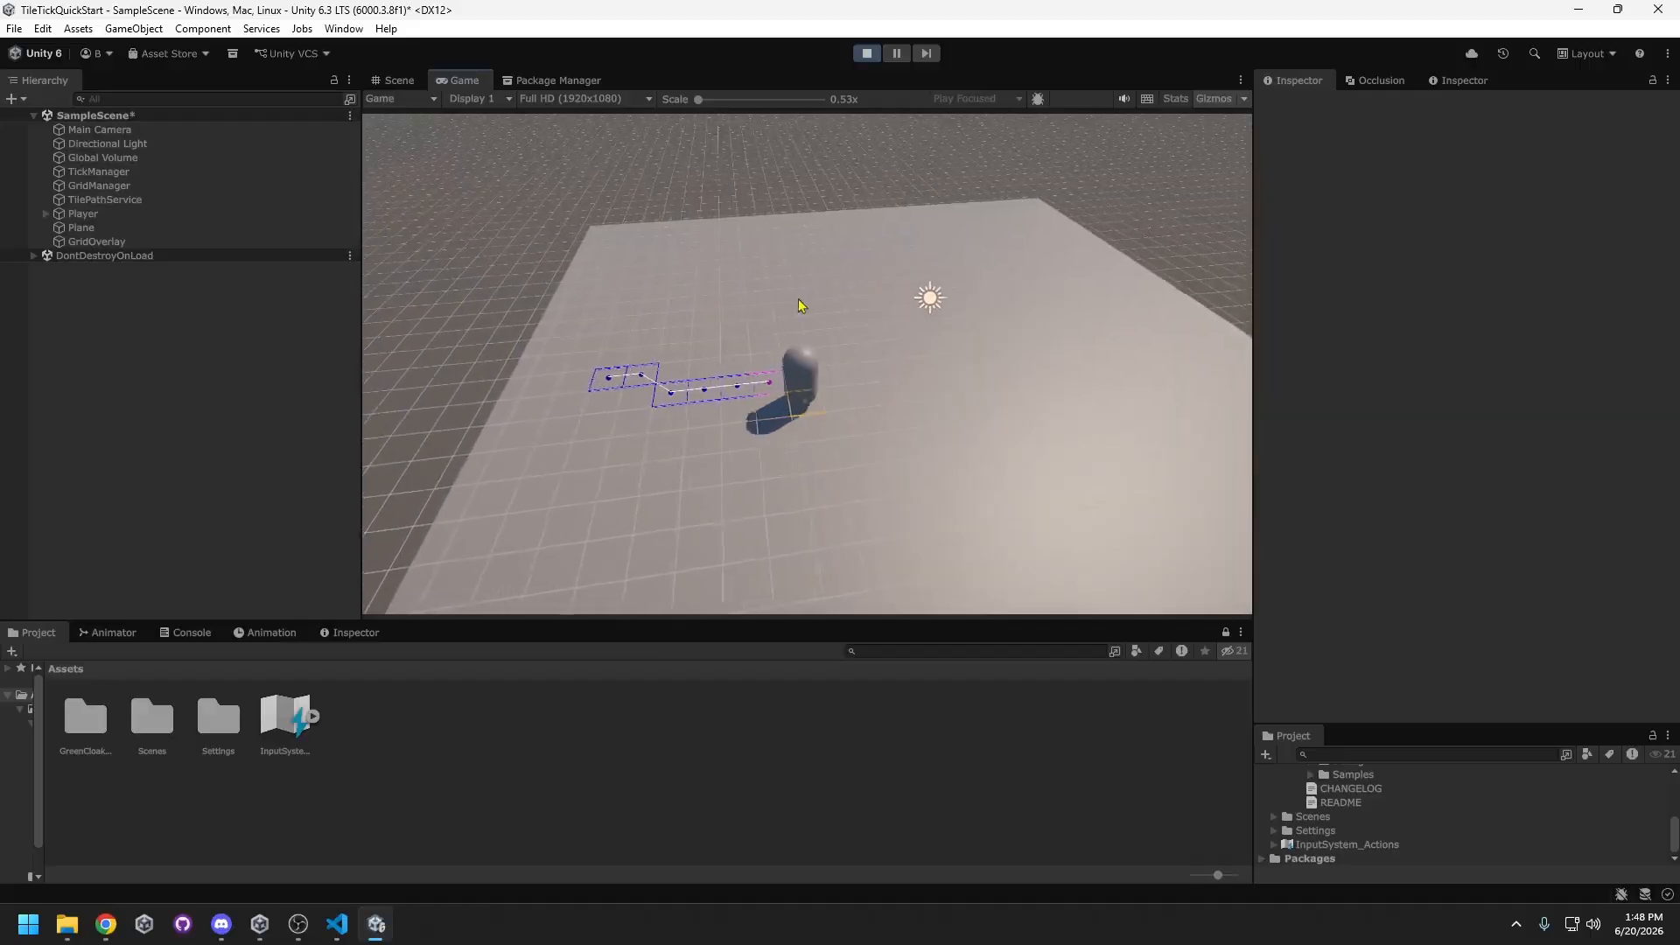
pyautogui.moveTo(807, 313); pyautogui.dragTo(1090, 339, button='middle')
pyautogui.click(857, 292)
pyautogui.moveTo(858, 296); pyautogui.dragTo(713, 376, button='middle')
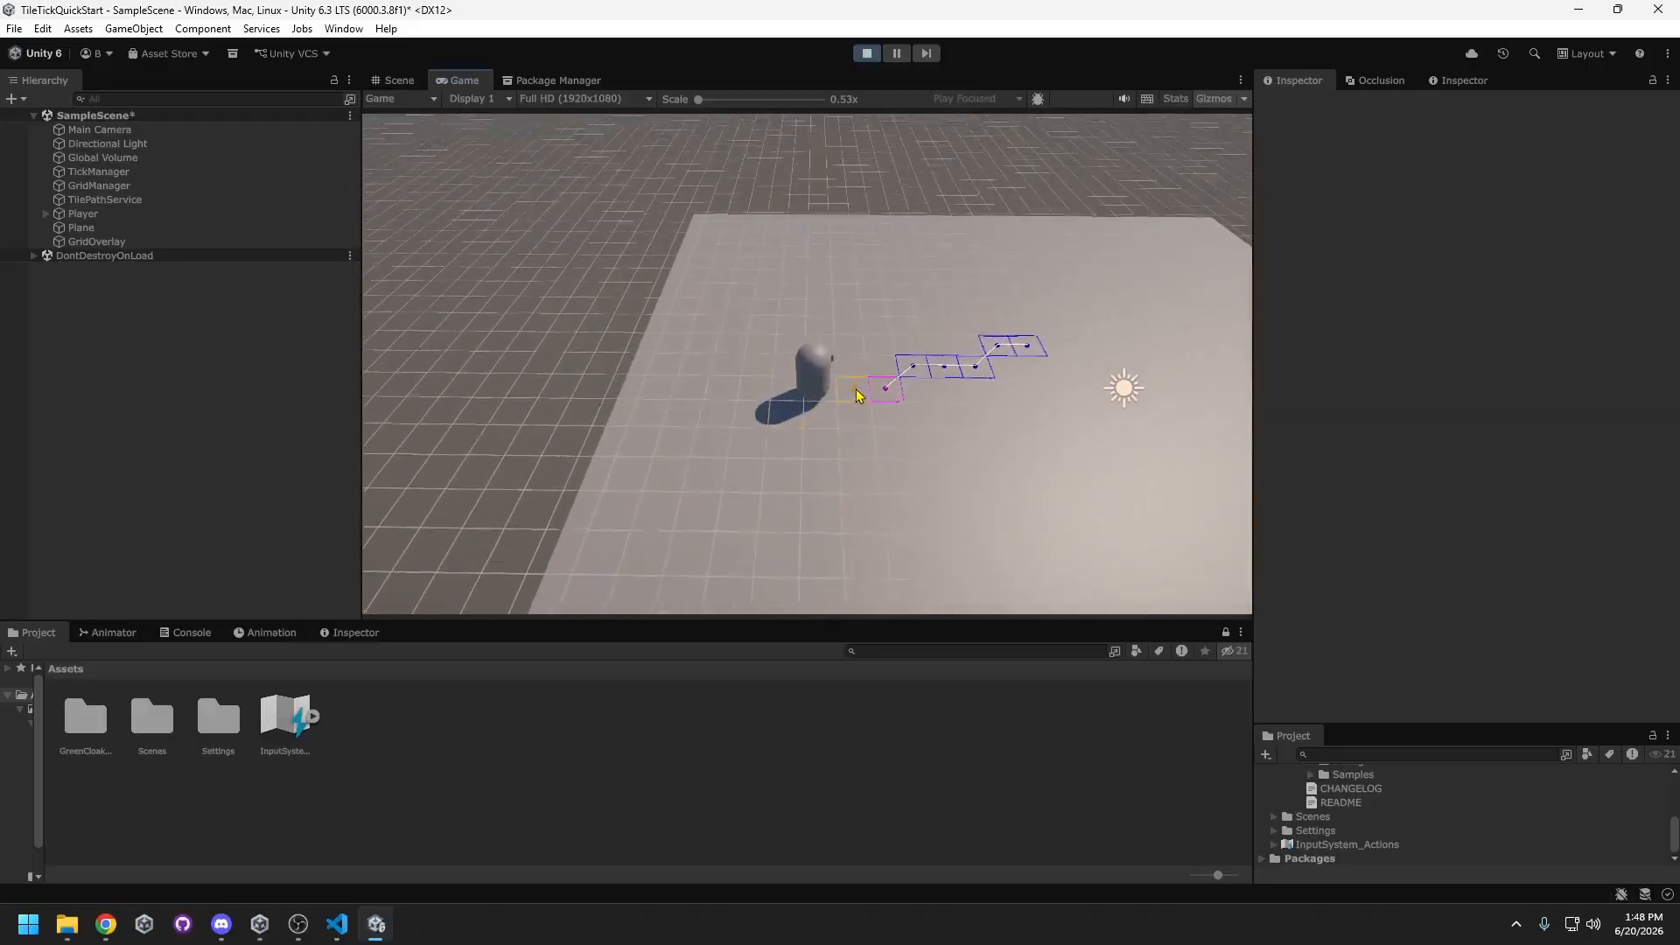
pyautogui.moveTo(843, 424); pyautogui.dragTo(687, 424, button='middle')
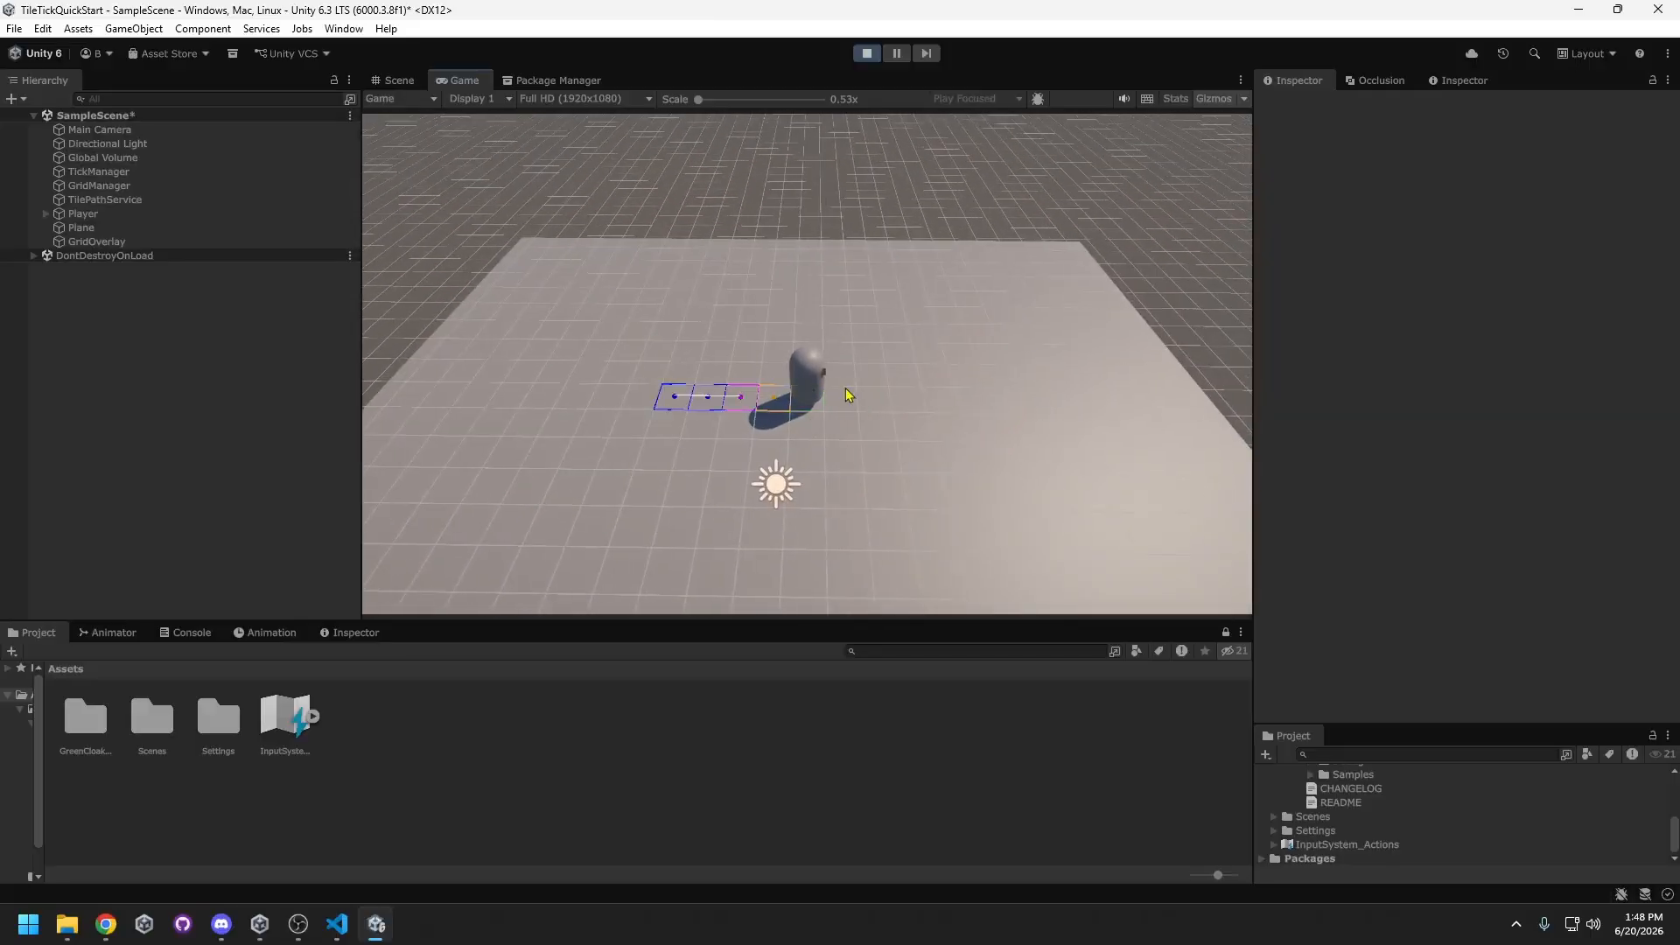
pyautogui.click(918, 397)
pyautogui.click(669, 407)
pyautogui.click(945, 289)
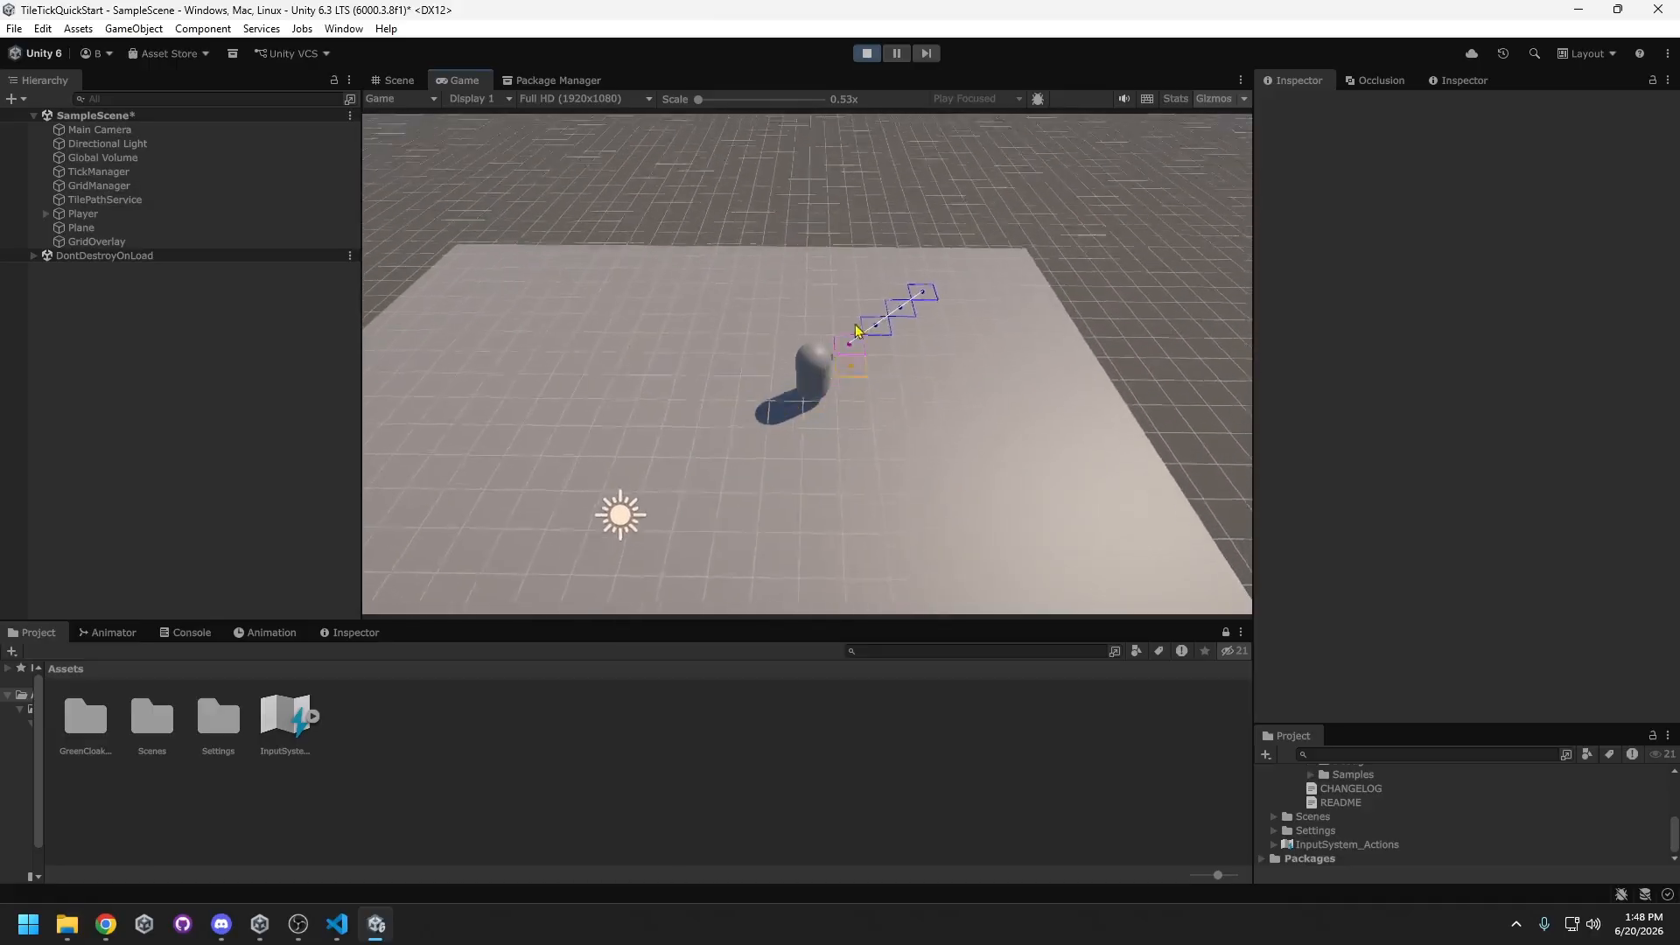
pyautogui.click(728, 533)
pyautogui.moveTo(750, 525); pyautogui.dragTo(607, 484, button='middle')
pyautogui.click(494, 460)
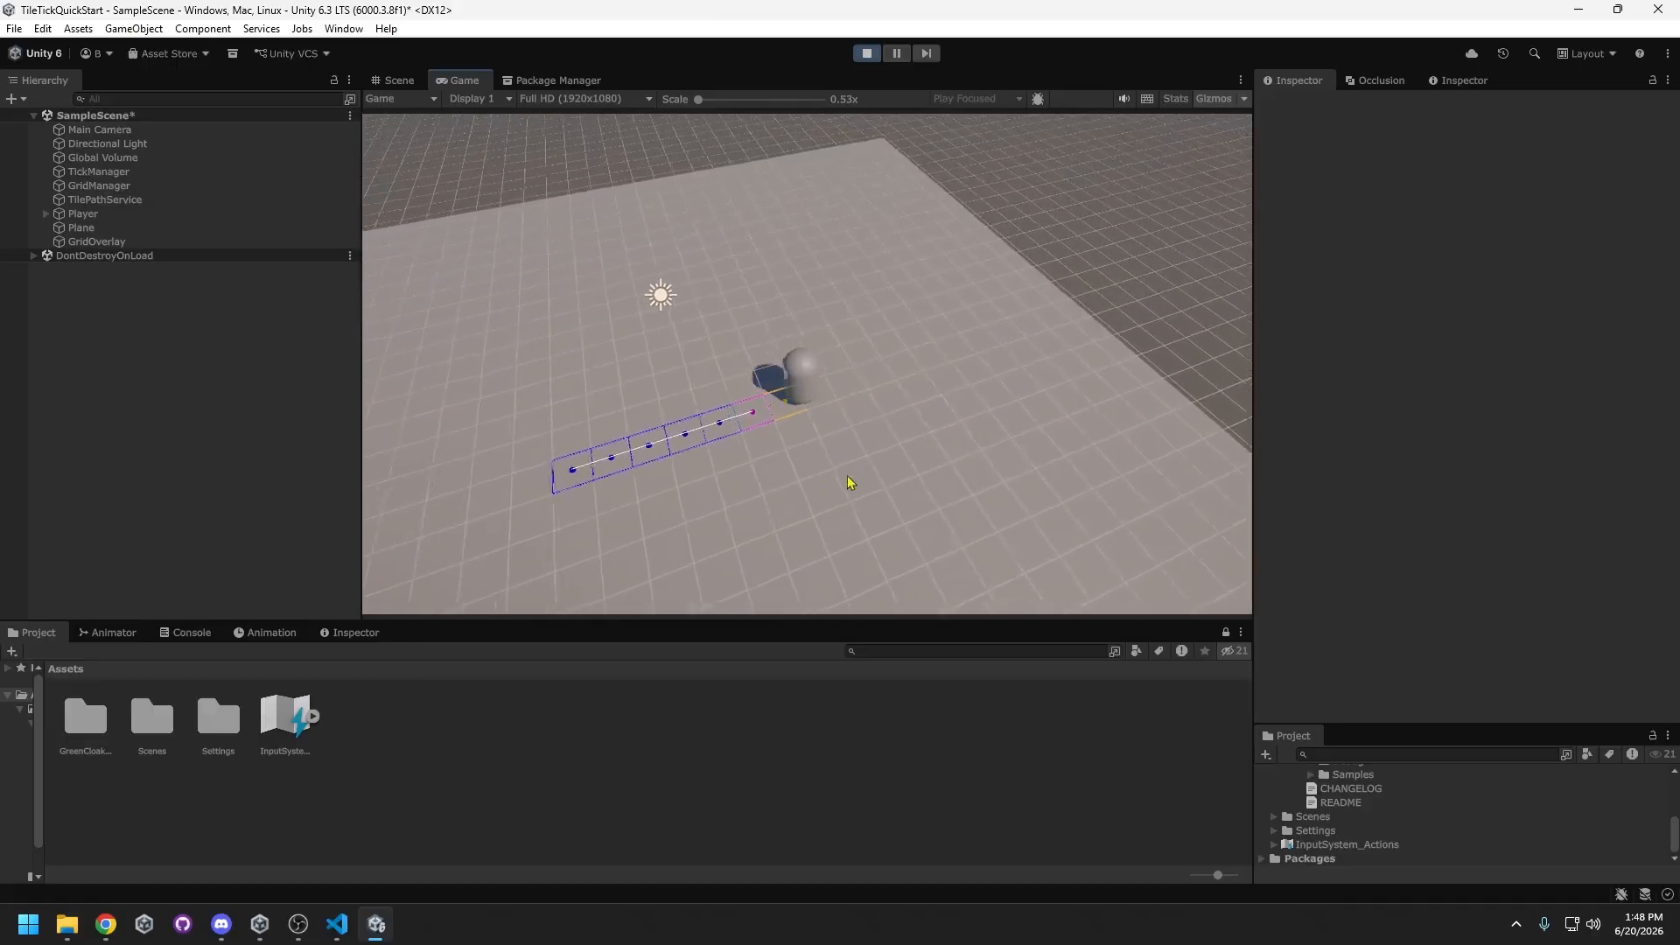
pyautogui.click(826, 536)
pyautogui.click(993, 327)
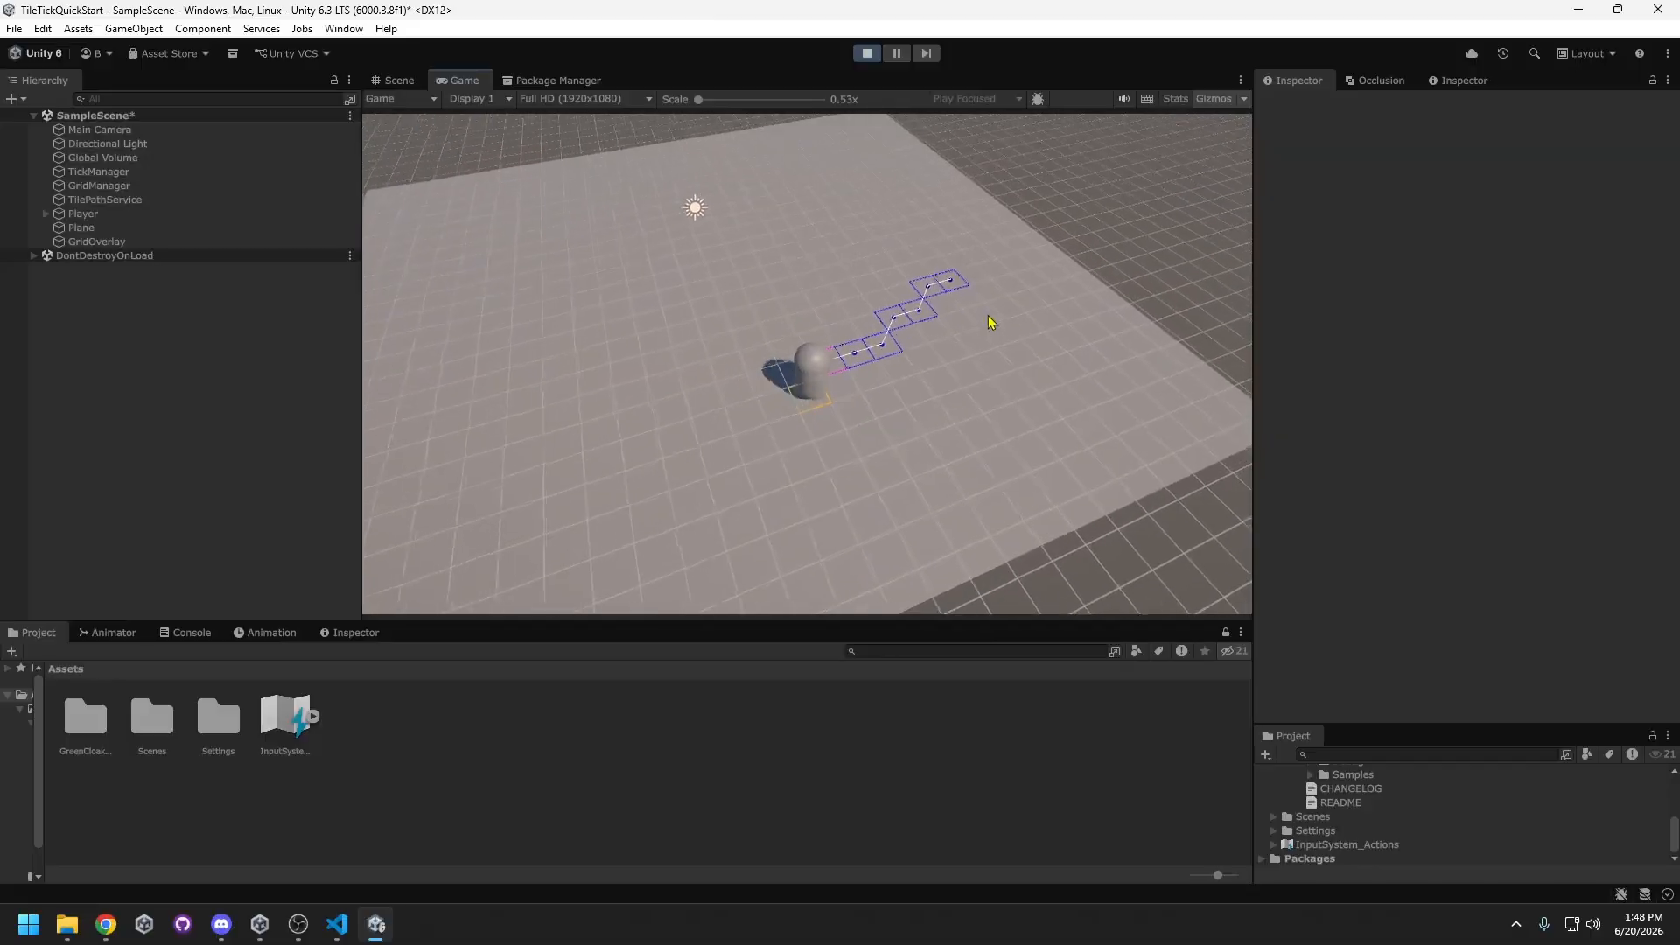
pyautogui.hotkey('ctrl', 'p')
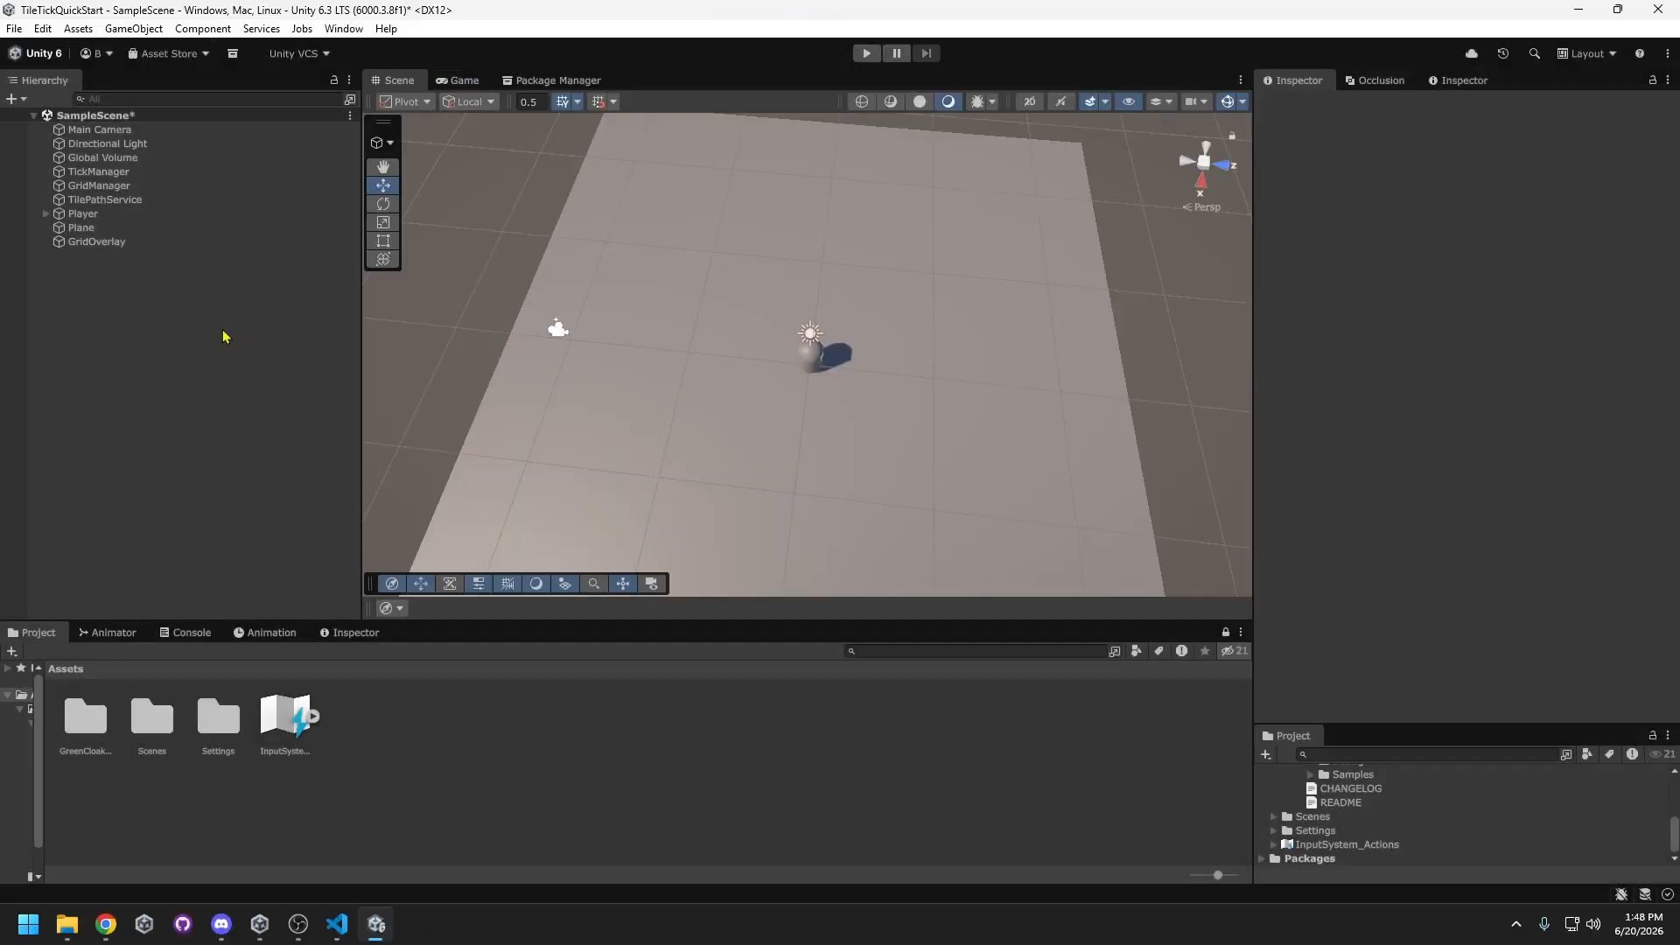
# - Add a 3D Cube to the scene and assign it to the Blocked layer
pyautogui.rightClick(166, 313)
pyautogui.moveTo(350, 645)
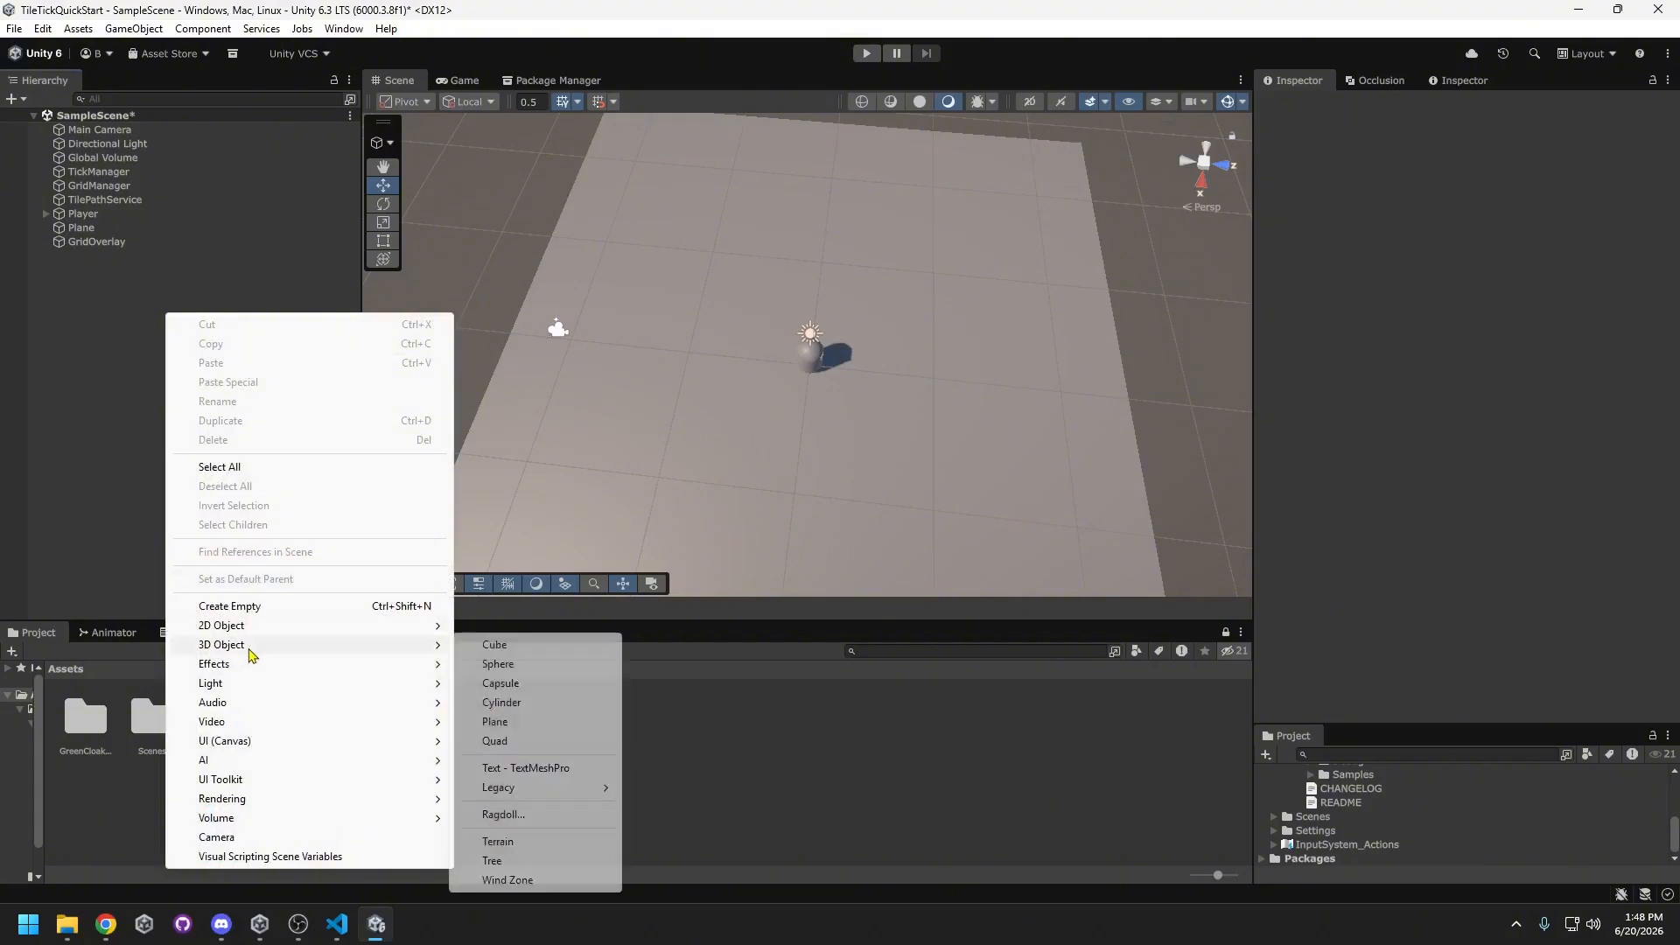
pyautogui.click(547, 647)
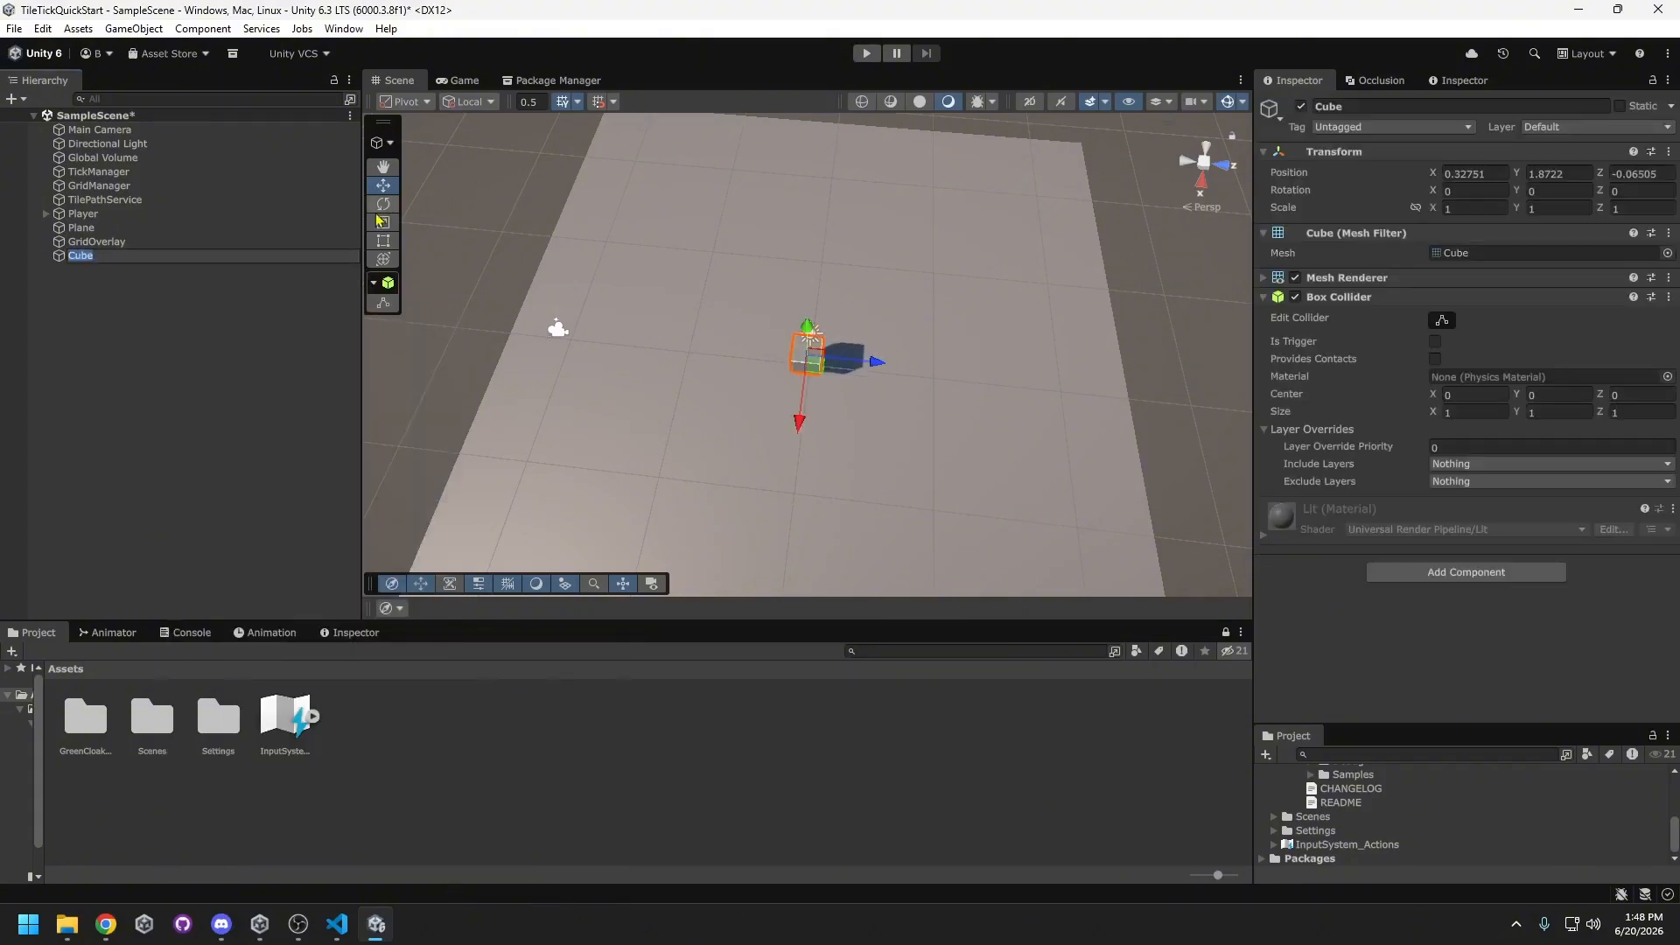
pyautogui.click(1592, 127)
pyautogui.click(1566, 265)
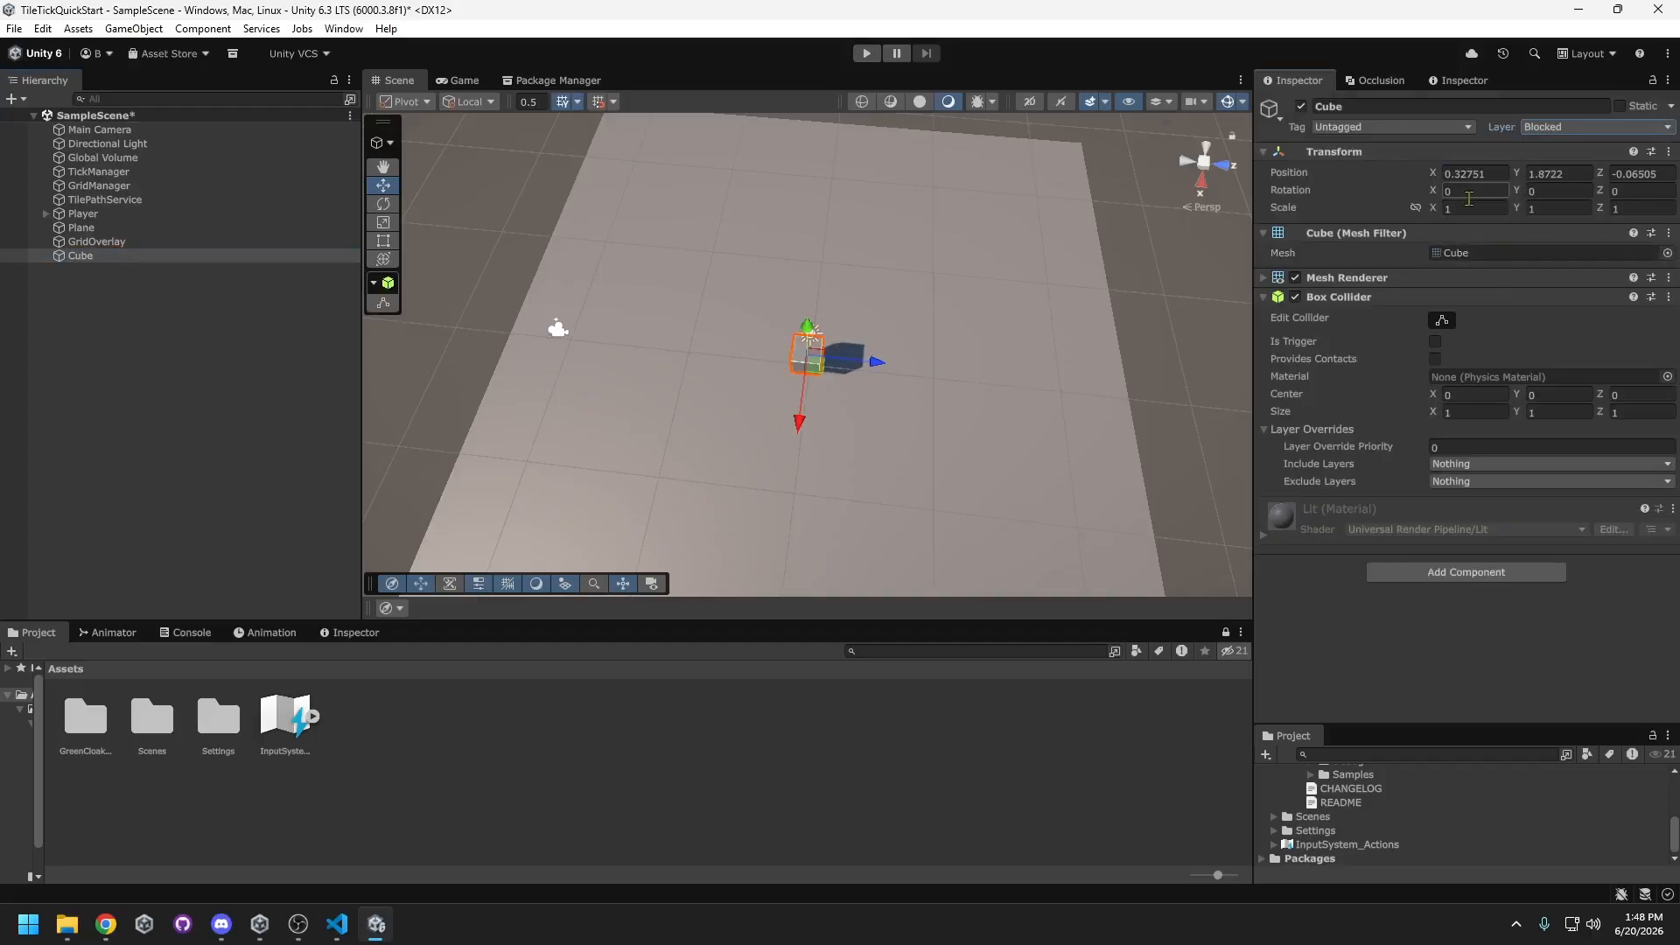
# - Run the scene and send the player to tiles beside the blocked cube wall, viewing it from another camera angle
pyautogui.click(866, 53)
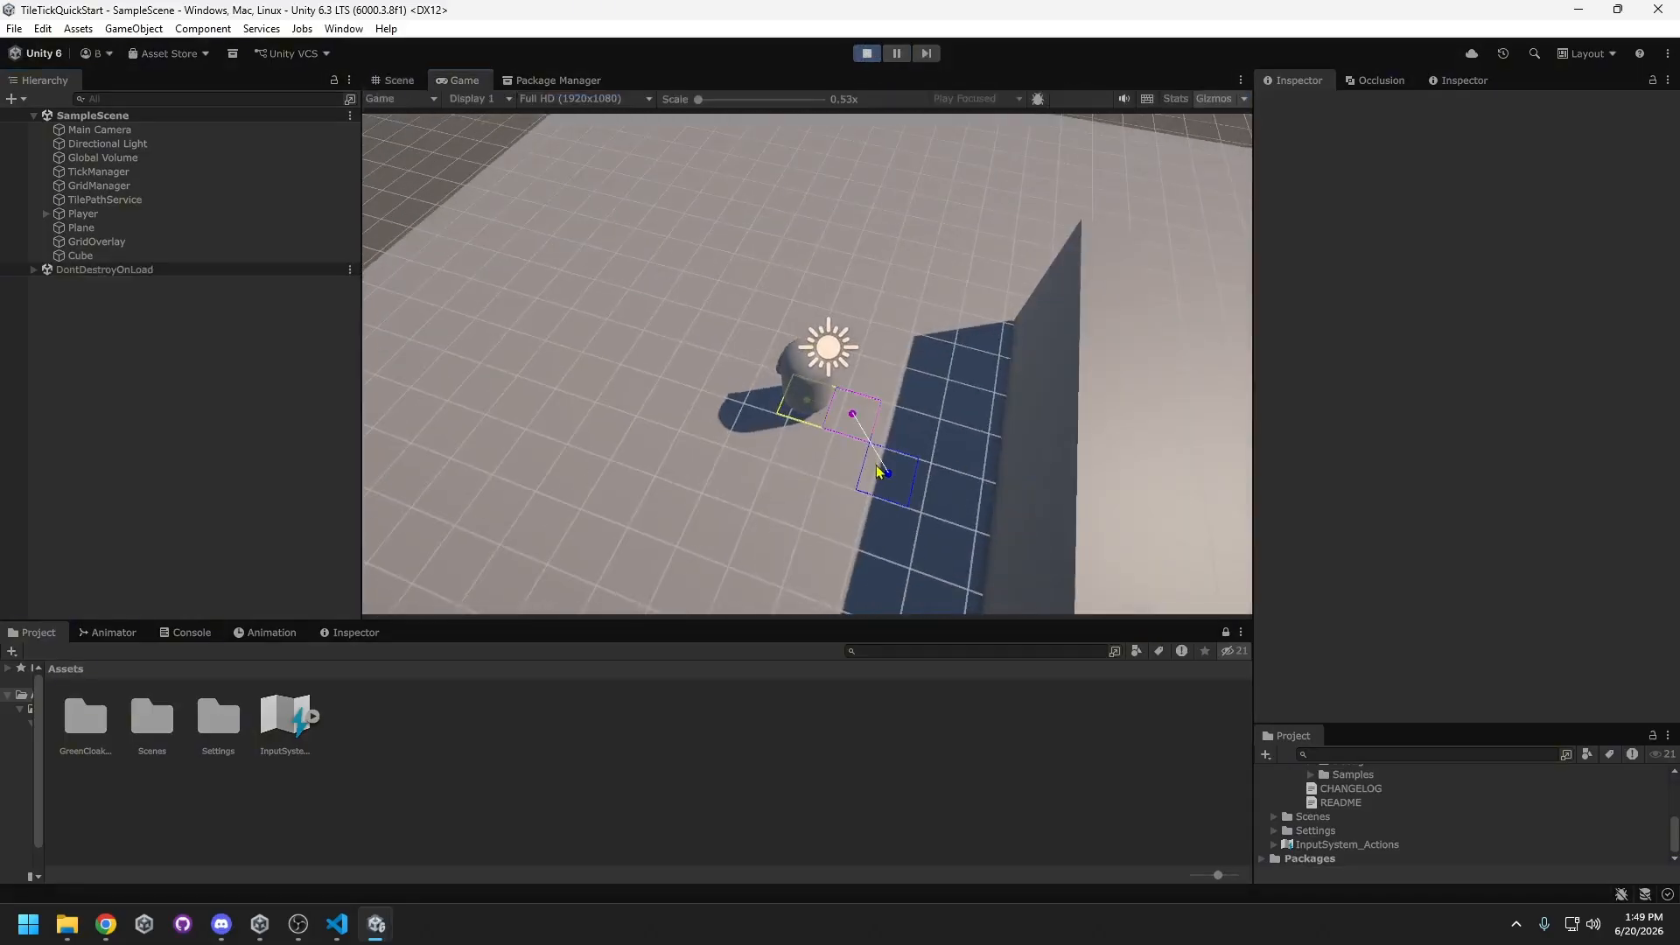
pyautogui.click(948, 444)
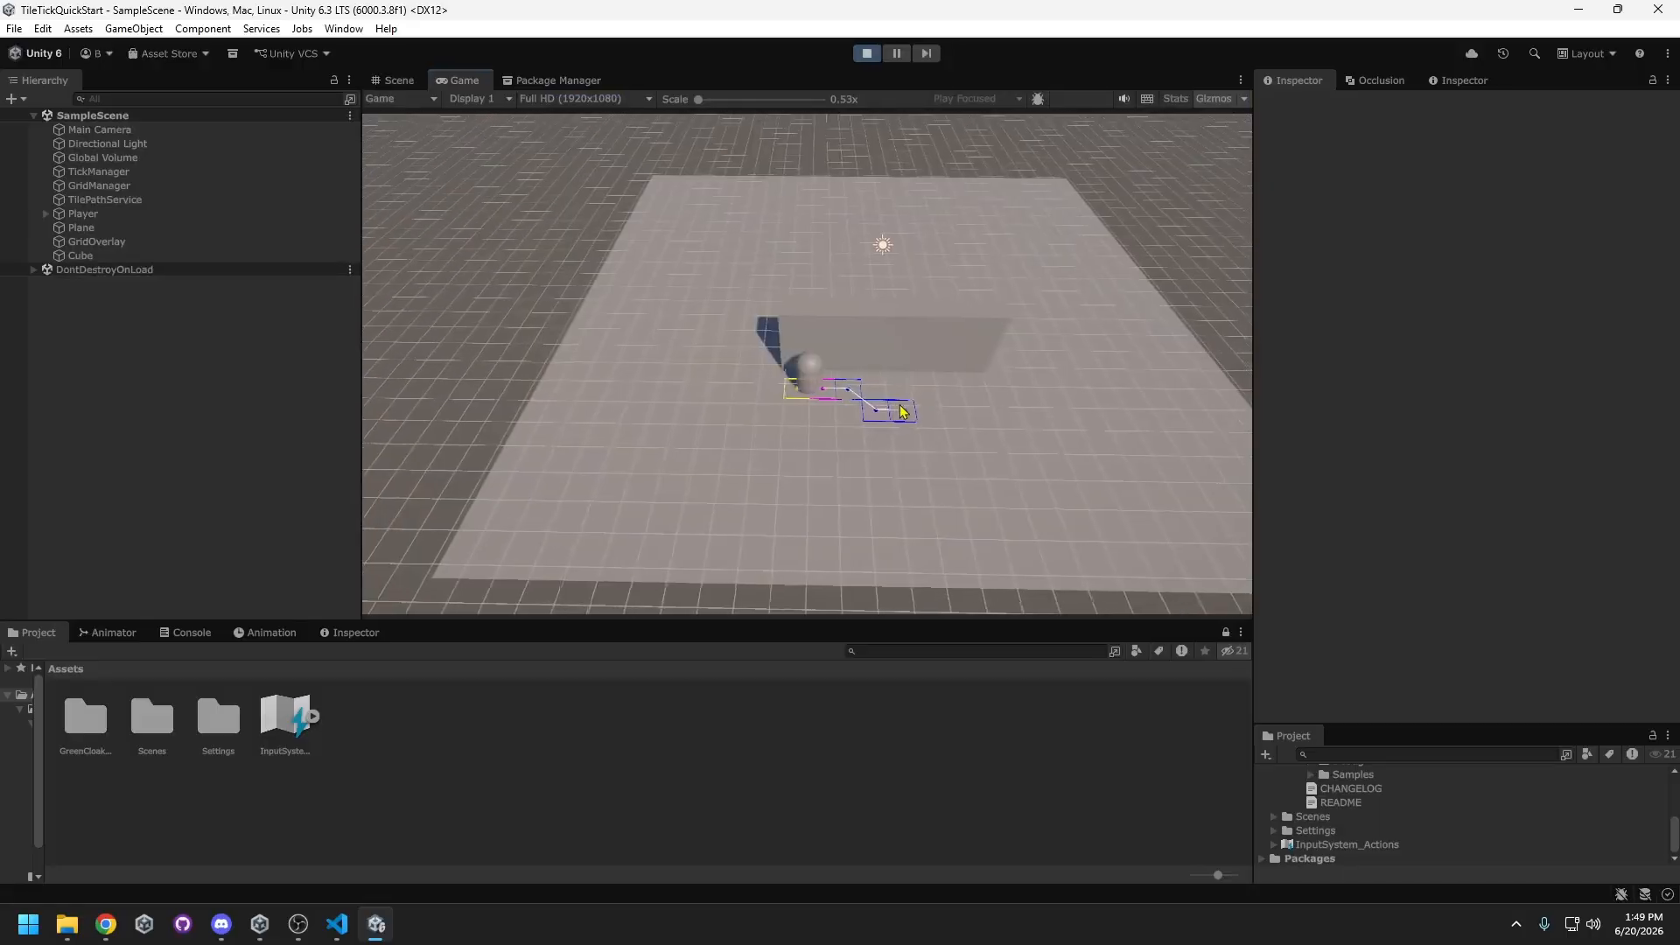
pyautogui.moveTo(892, 389); pyautogui.dragTo(473, 405, button='middle')
pyautogui.scroll(6, 903, 452)
pyautogui.scroll(-10, 867, 465)
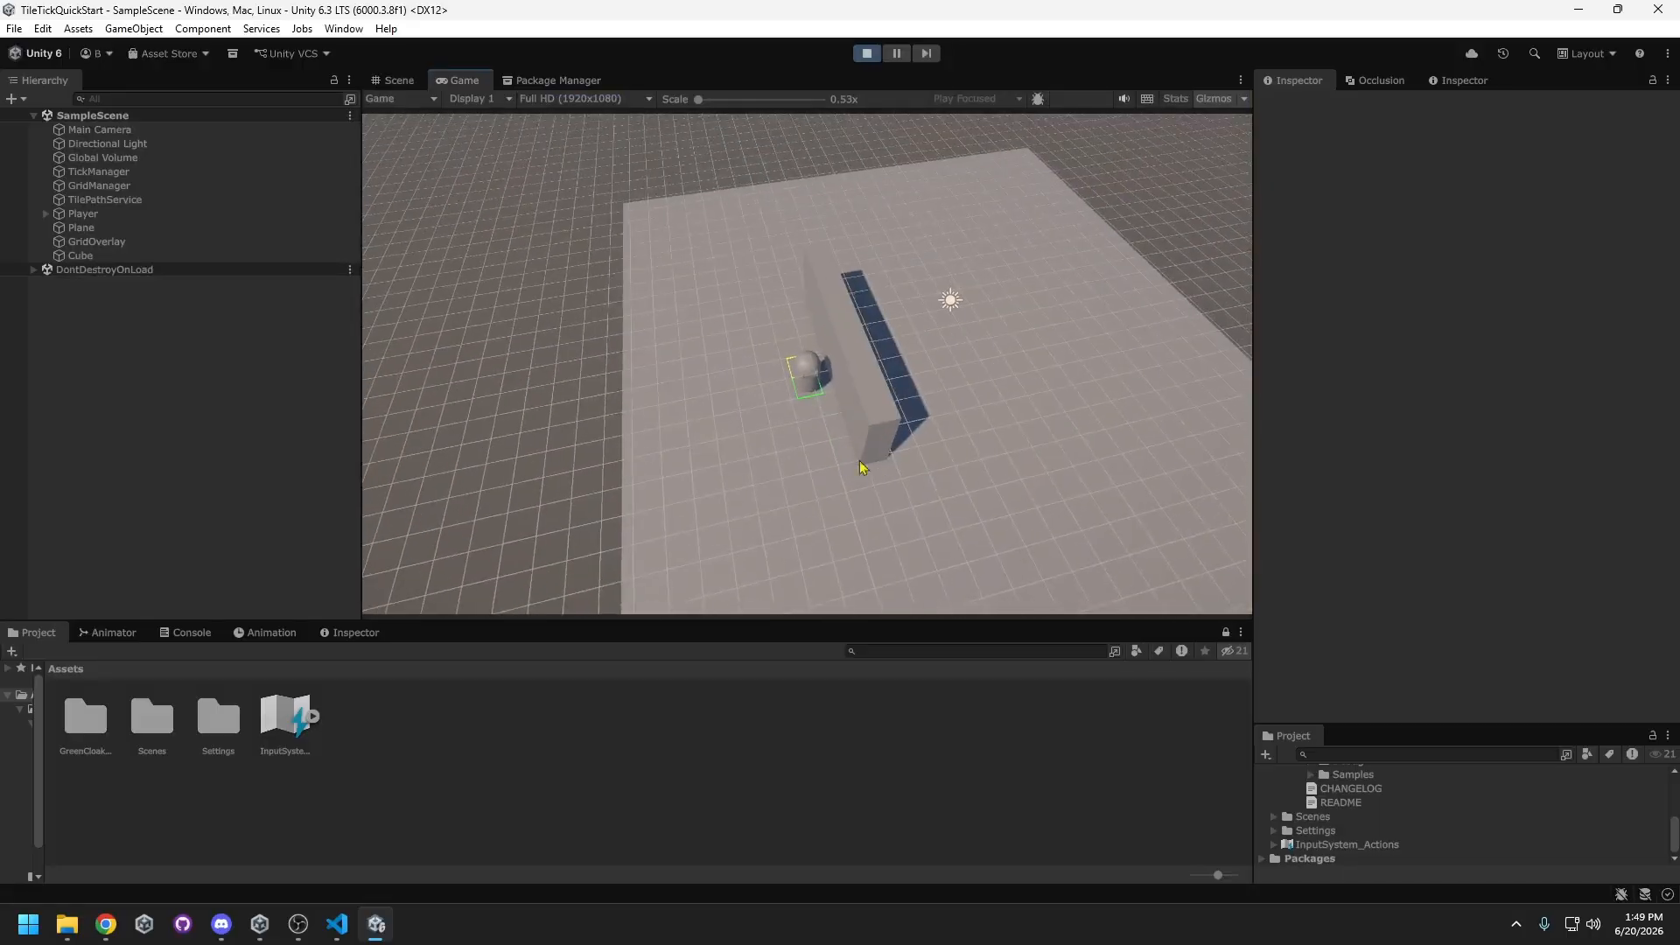
# - Send the player back and forth between both sides of the blocked wall to examine how paths route around it, and end the play test
pyautogui.moveTo(866, 465); pyautogui.dragTo(882, 430, button='middle')
pyautogui.click(881, 428)
pyautogui.click(890, 350)
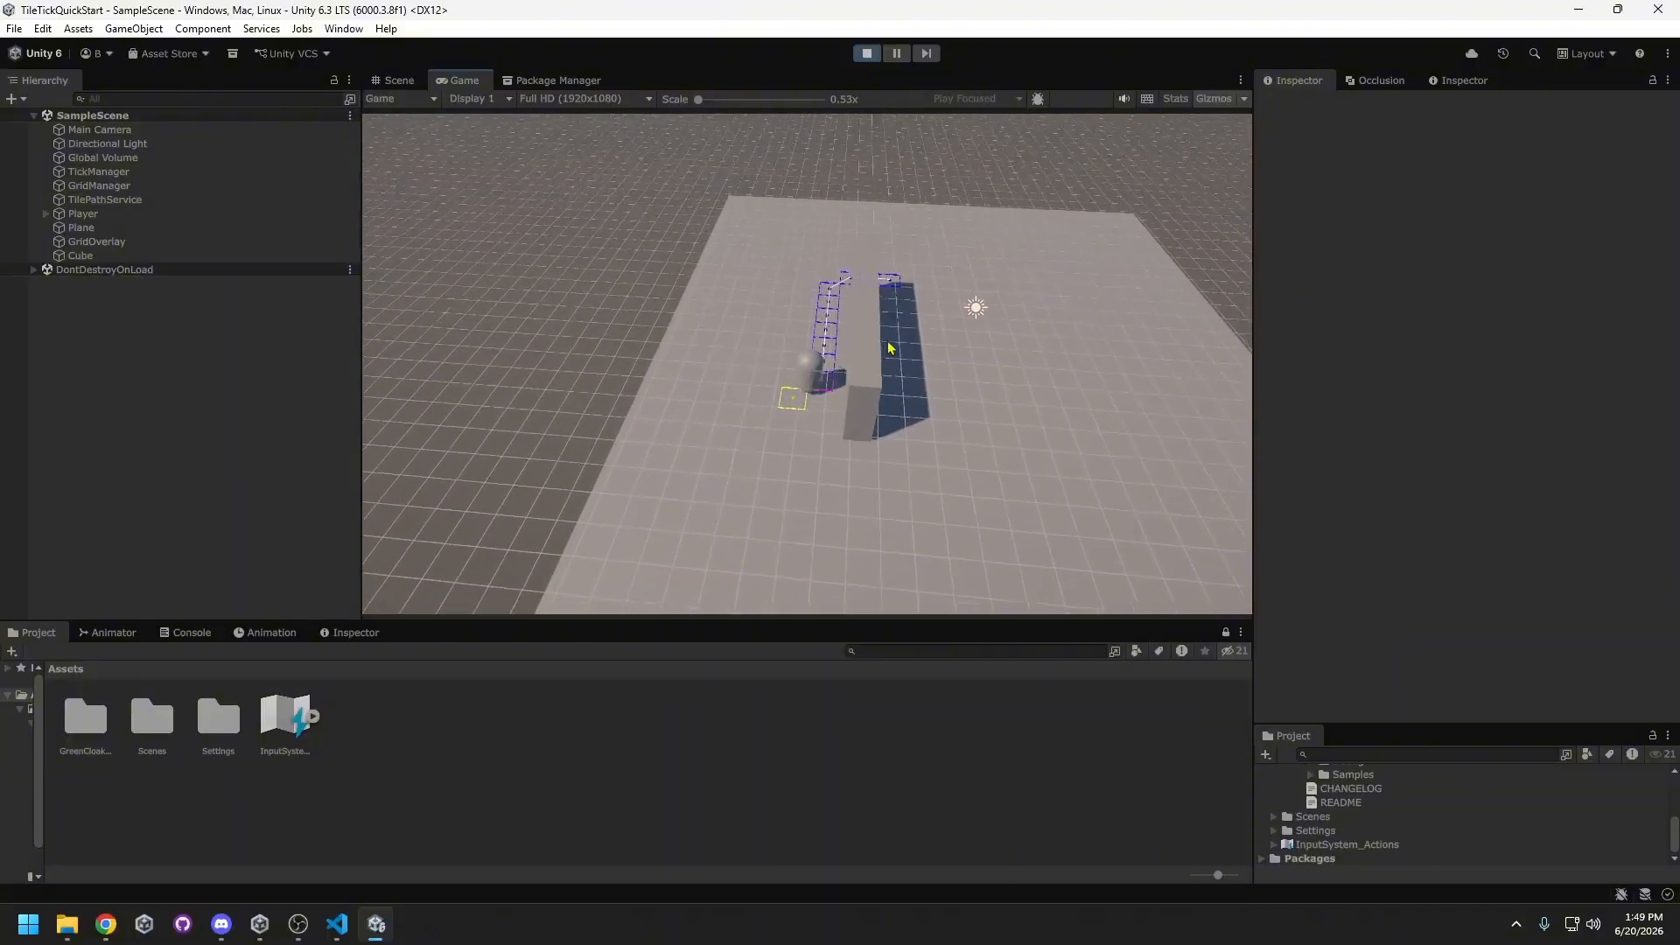
pyautogui.click(903, 412)
pyautogui.click(771, 367)
pyautogui.click(952, 346)
pyautogui.click(941, 398)
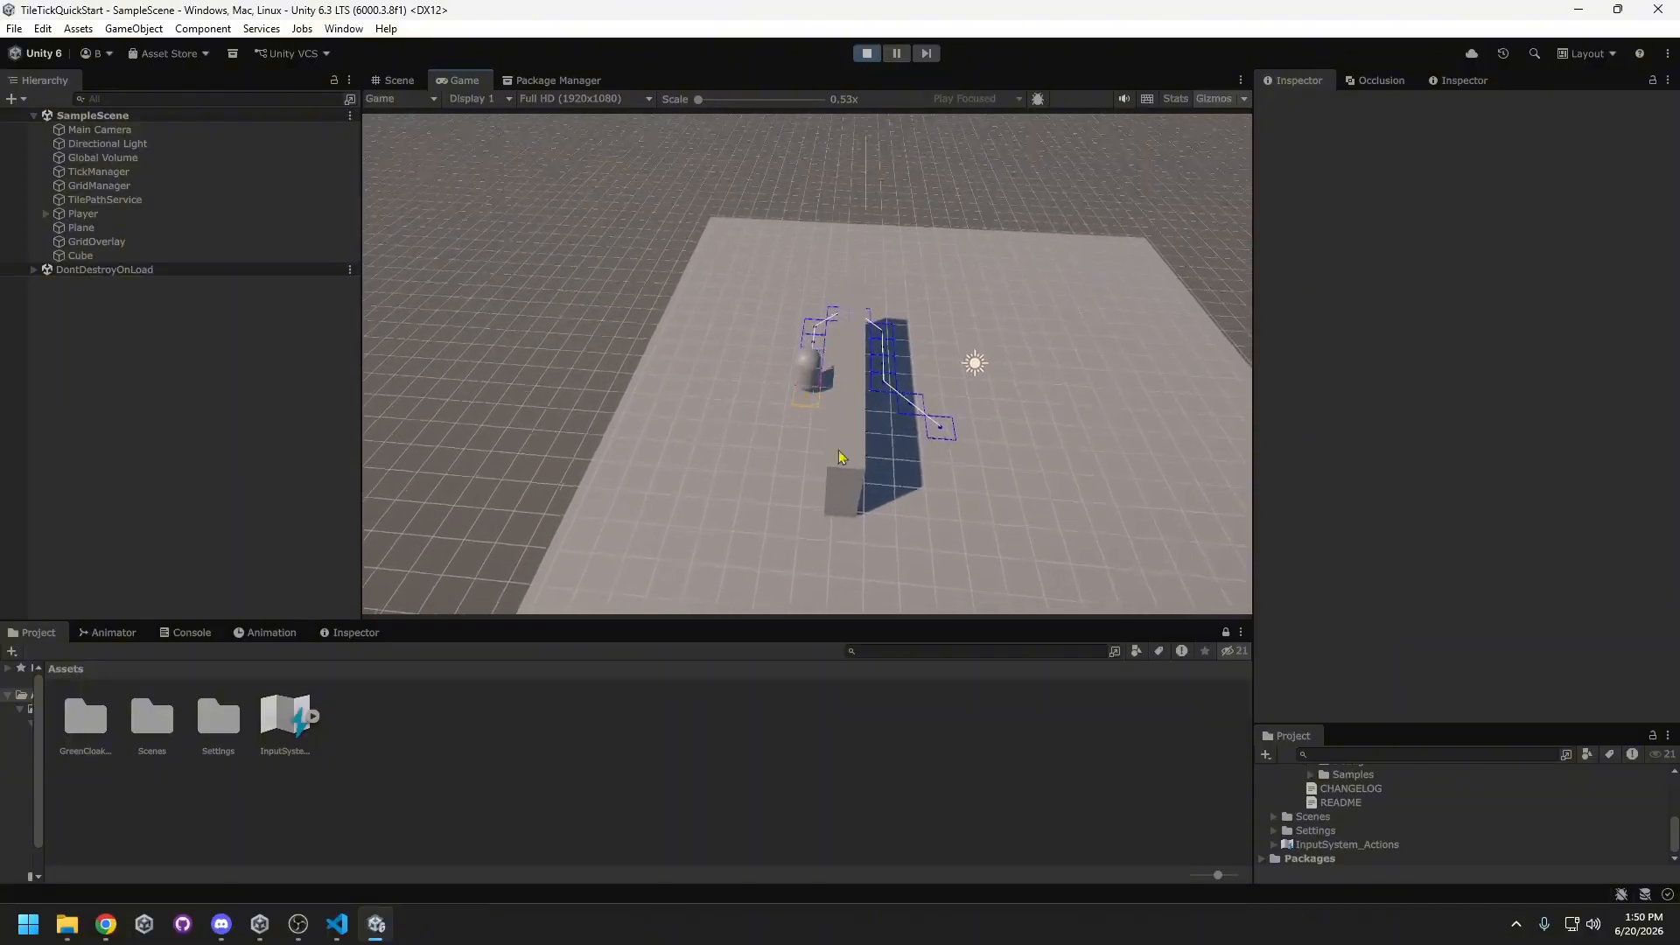
pyautogui.click(649, 443)
pyautogui.click(1032, 458)
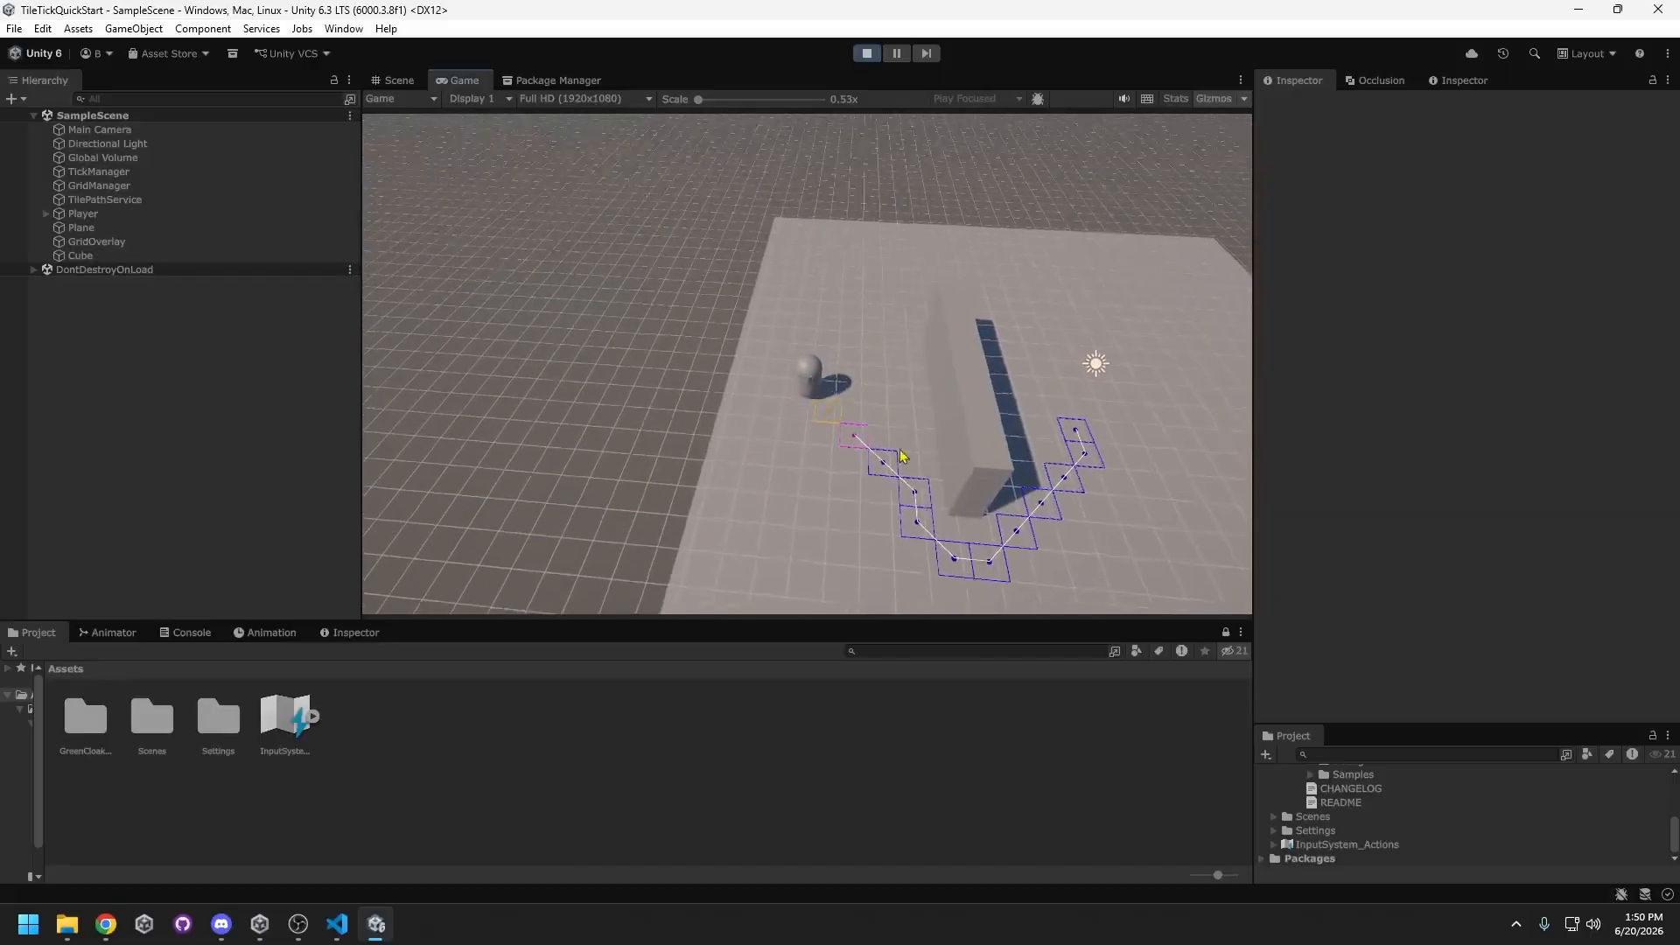
pyautogui.click(1142, 347)
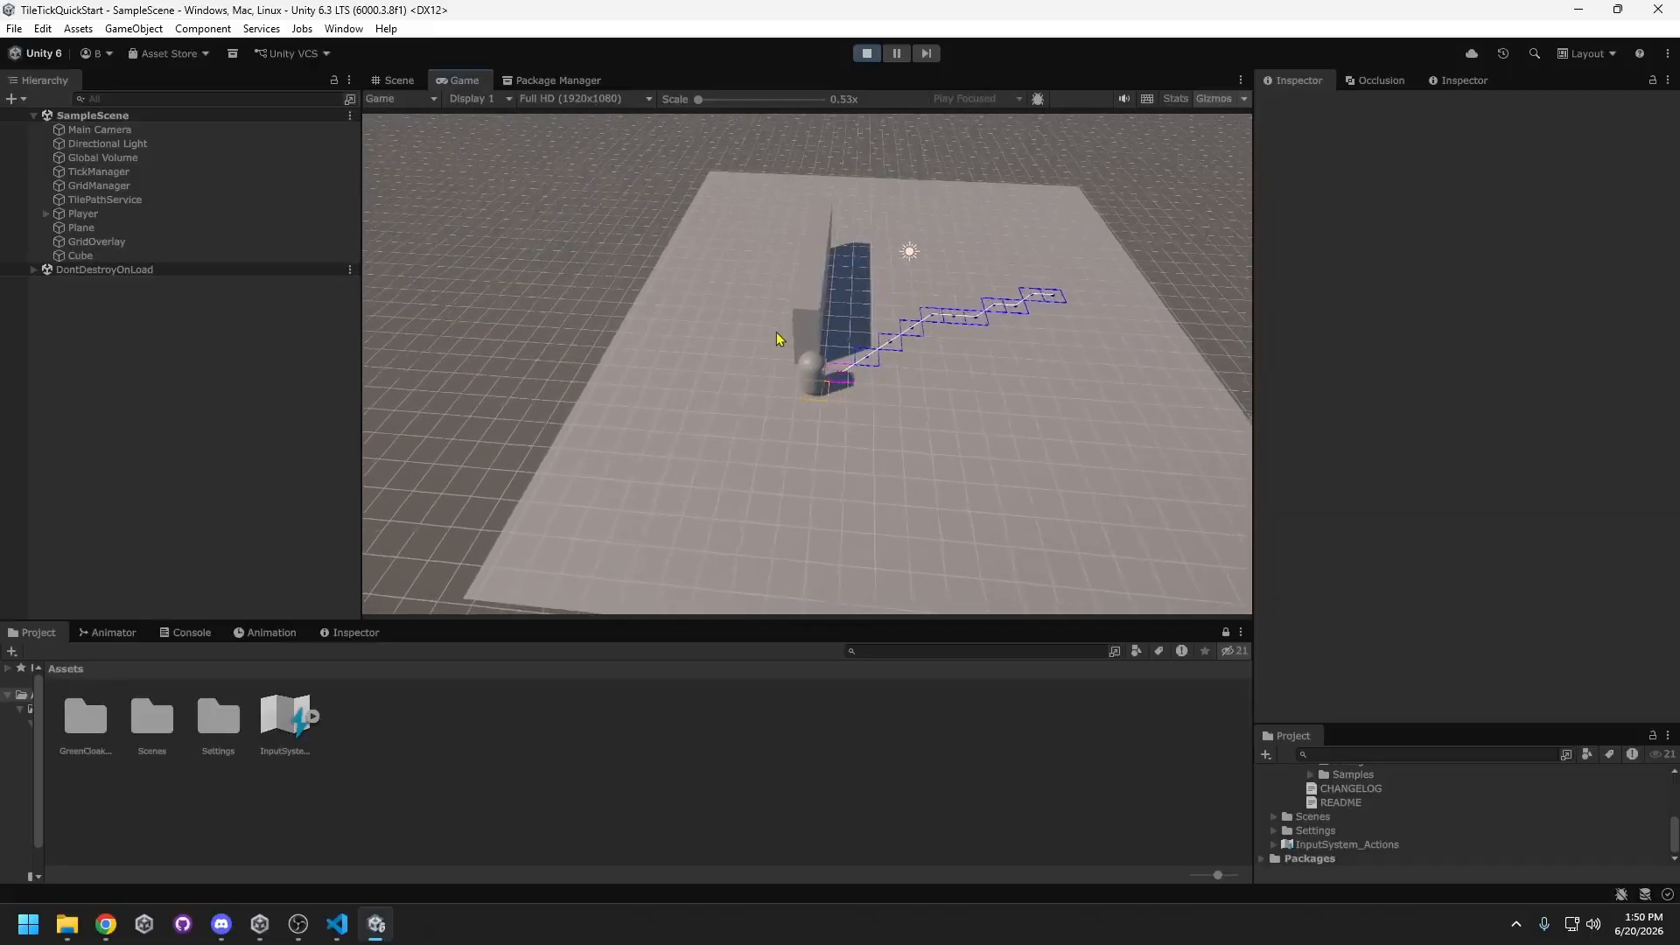
# - Add a second 3D Plane beside the ground plane as a water surface with the SimpleWater material
pyautogui.rightClick(138, 351)
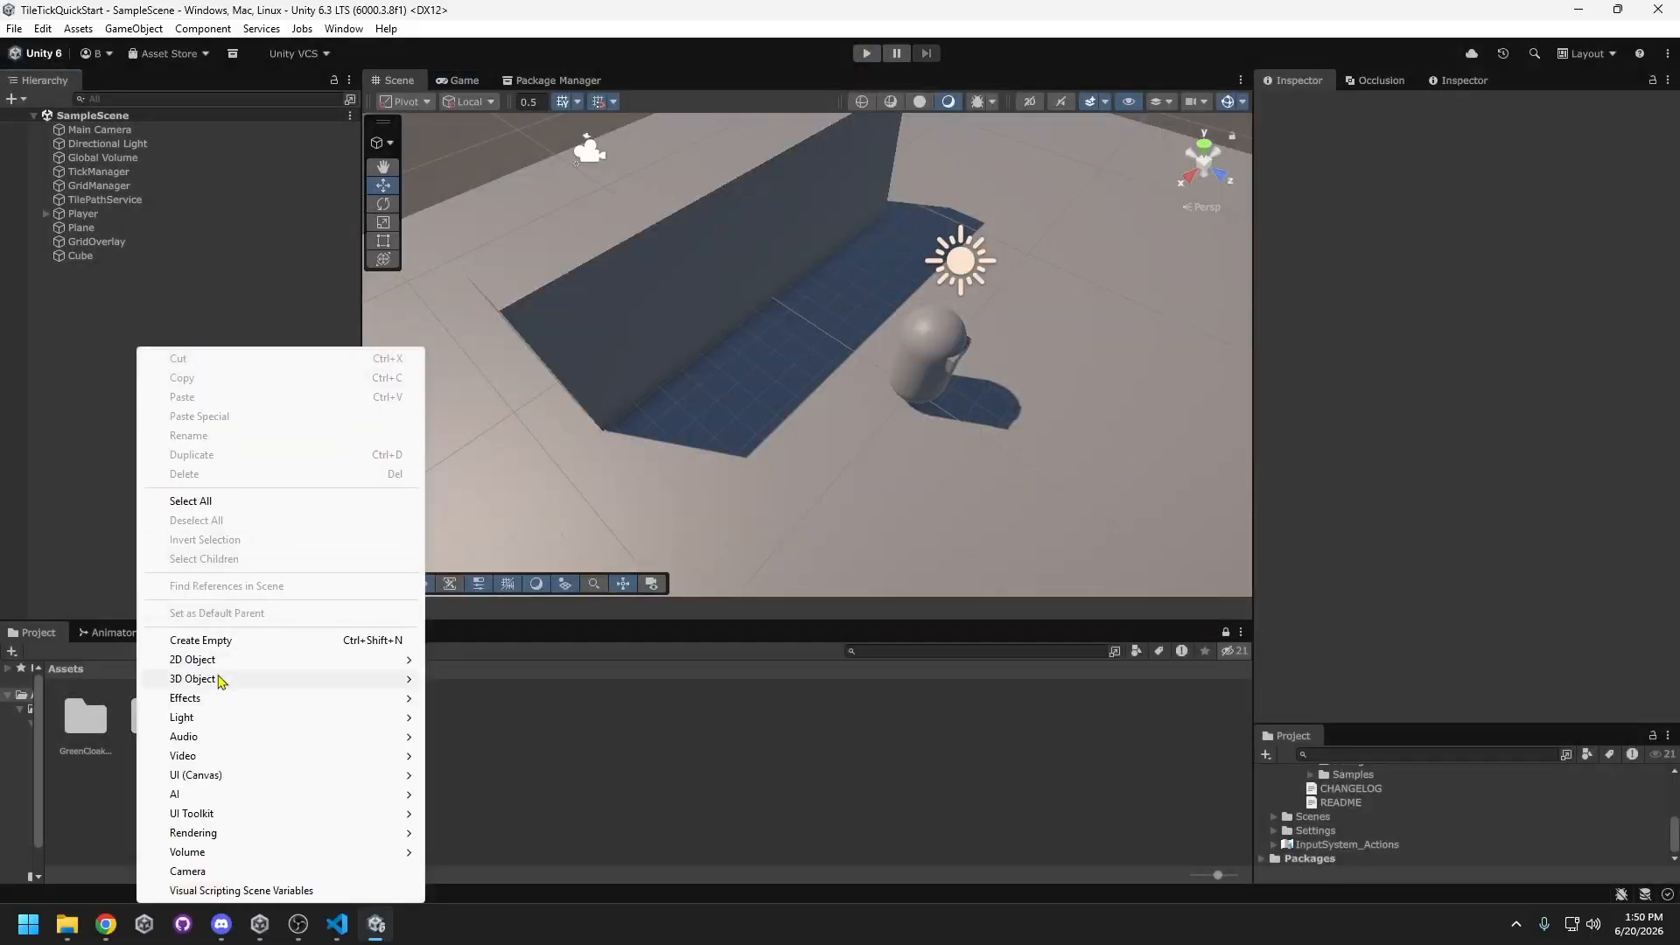
pyautogui.moveTo(233, 681)
pyautogui.click(472, 756)
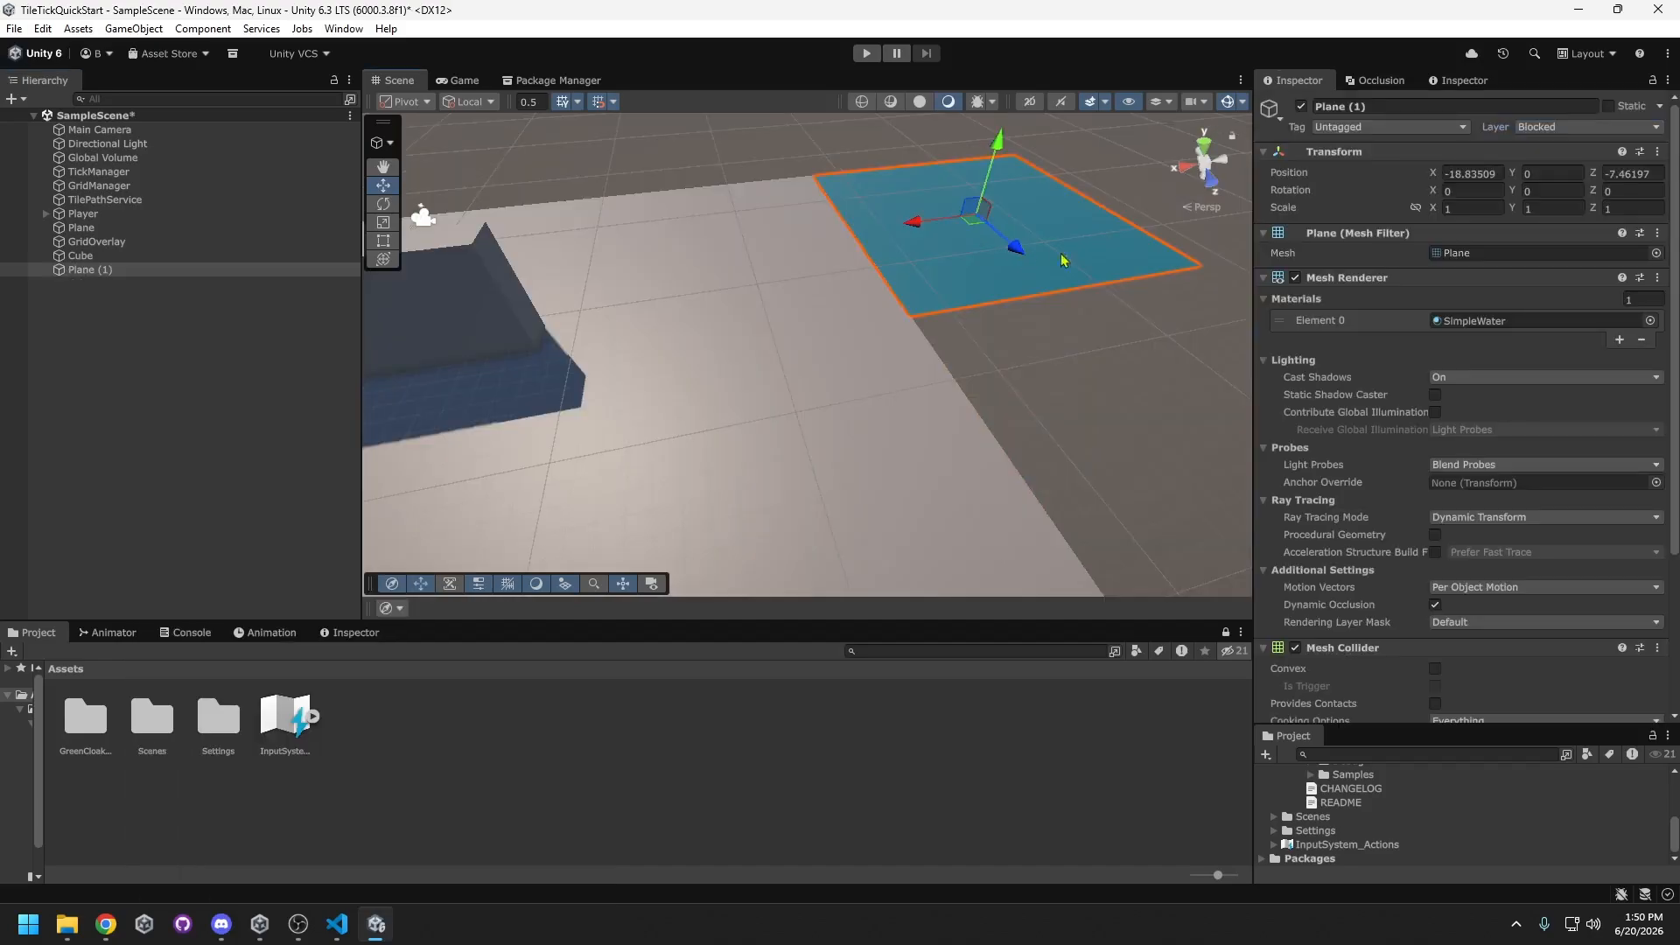
pyautogui.click(1563, 128)
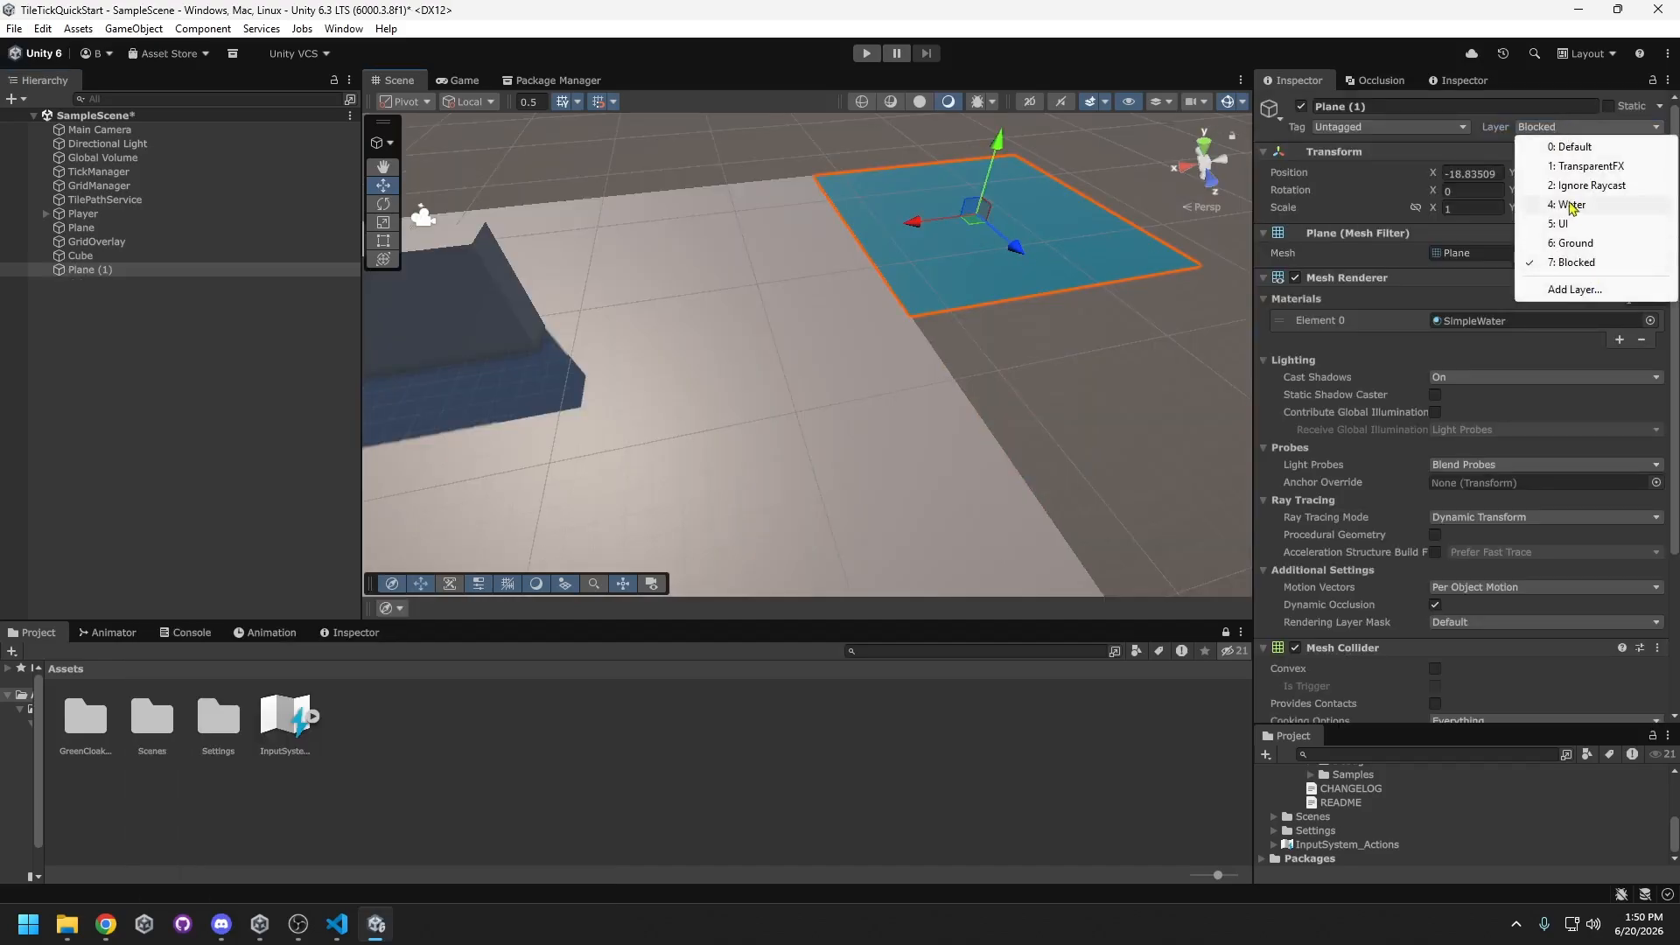
# - Add Water to the GridManager's Blocked Mask and assign the water plane to the Water layer
pyautogui.click(160, 186)
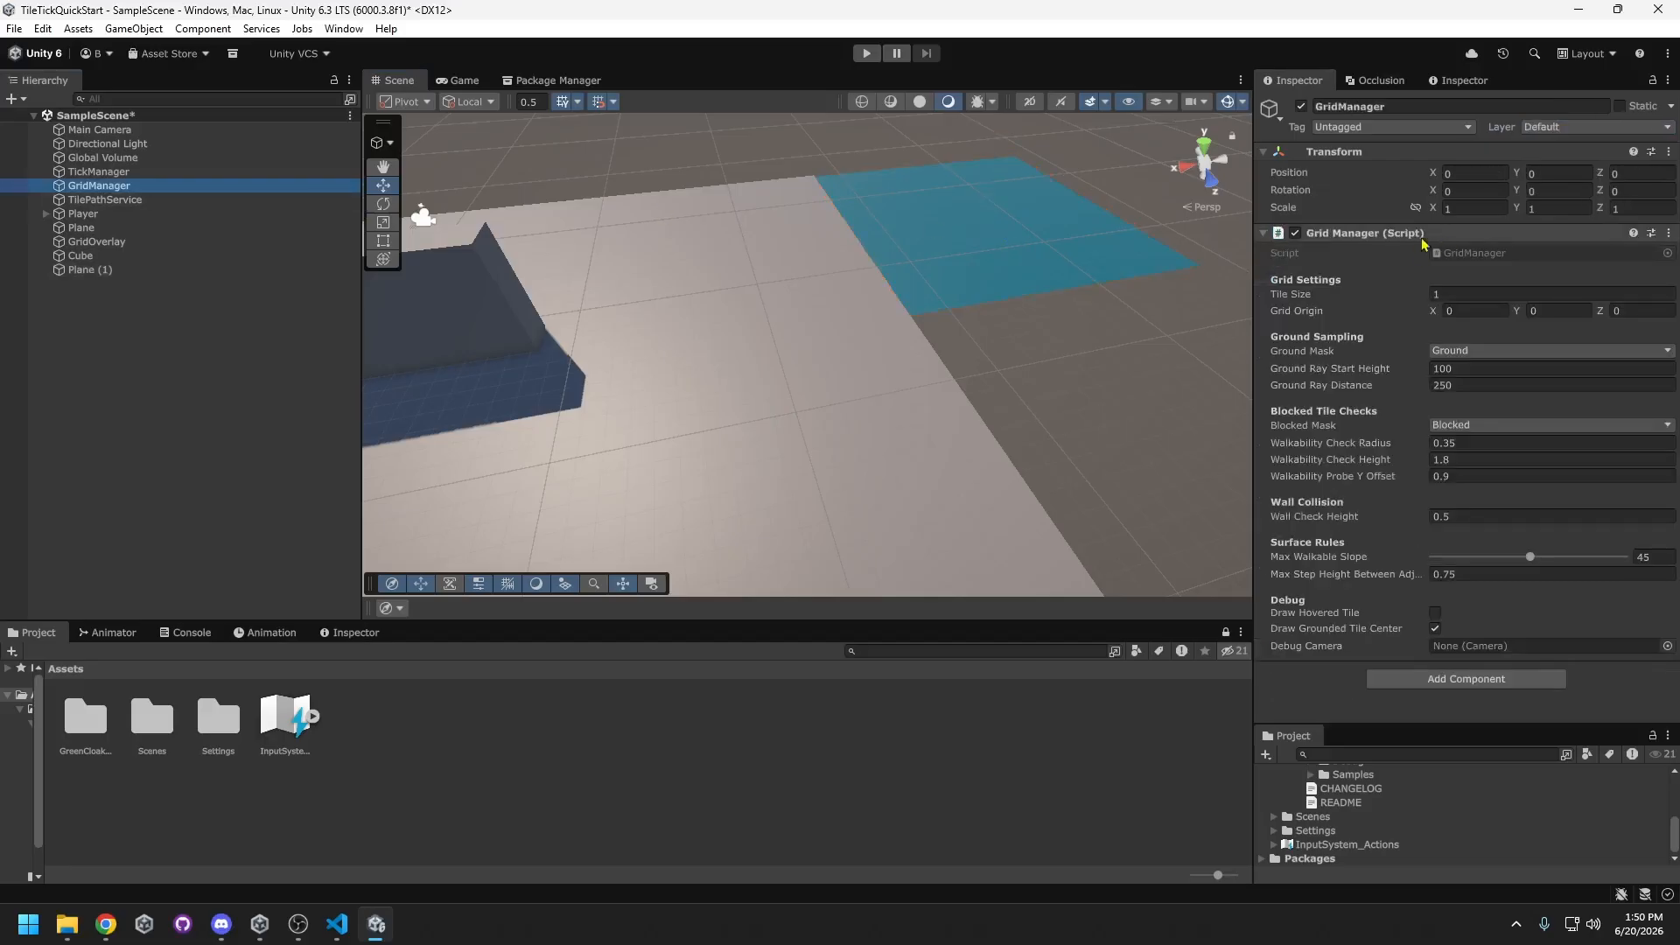
pyautogui.click(1460, 427)
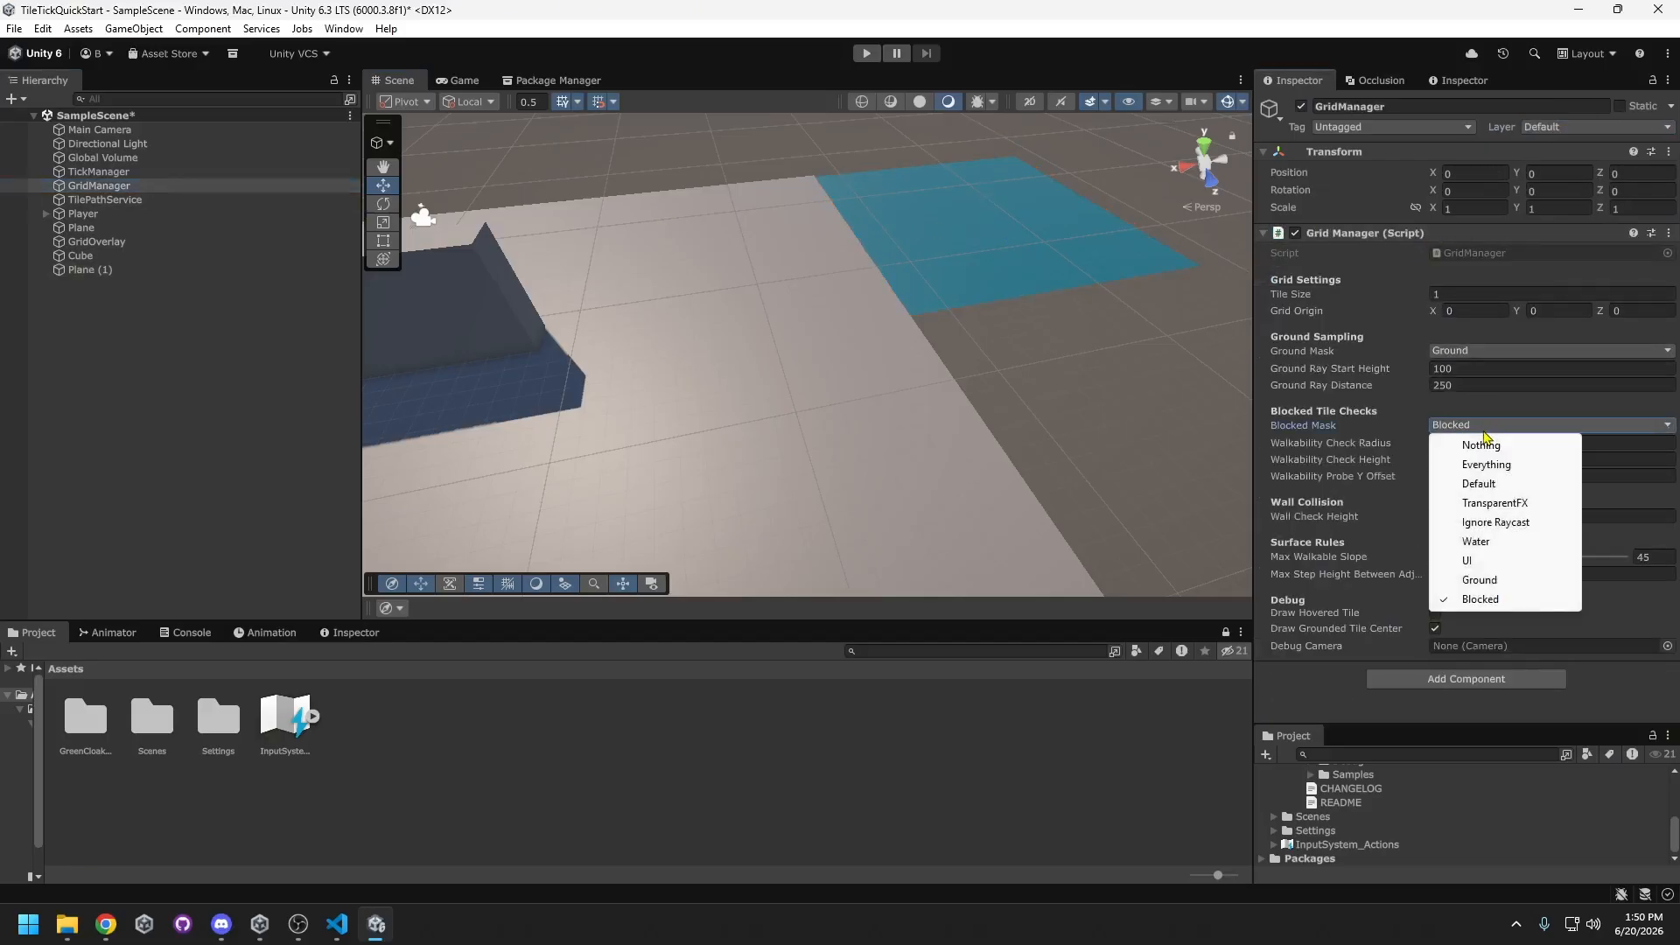
pyautogui.click(1520, 543)
pyautogui.click(970, 254)
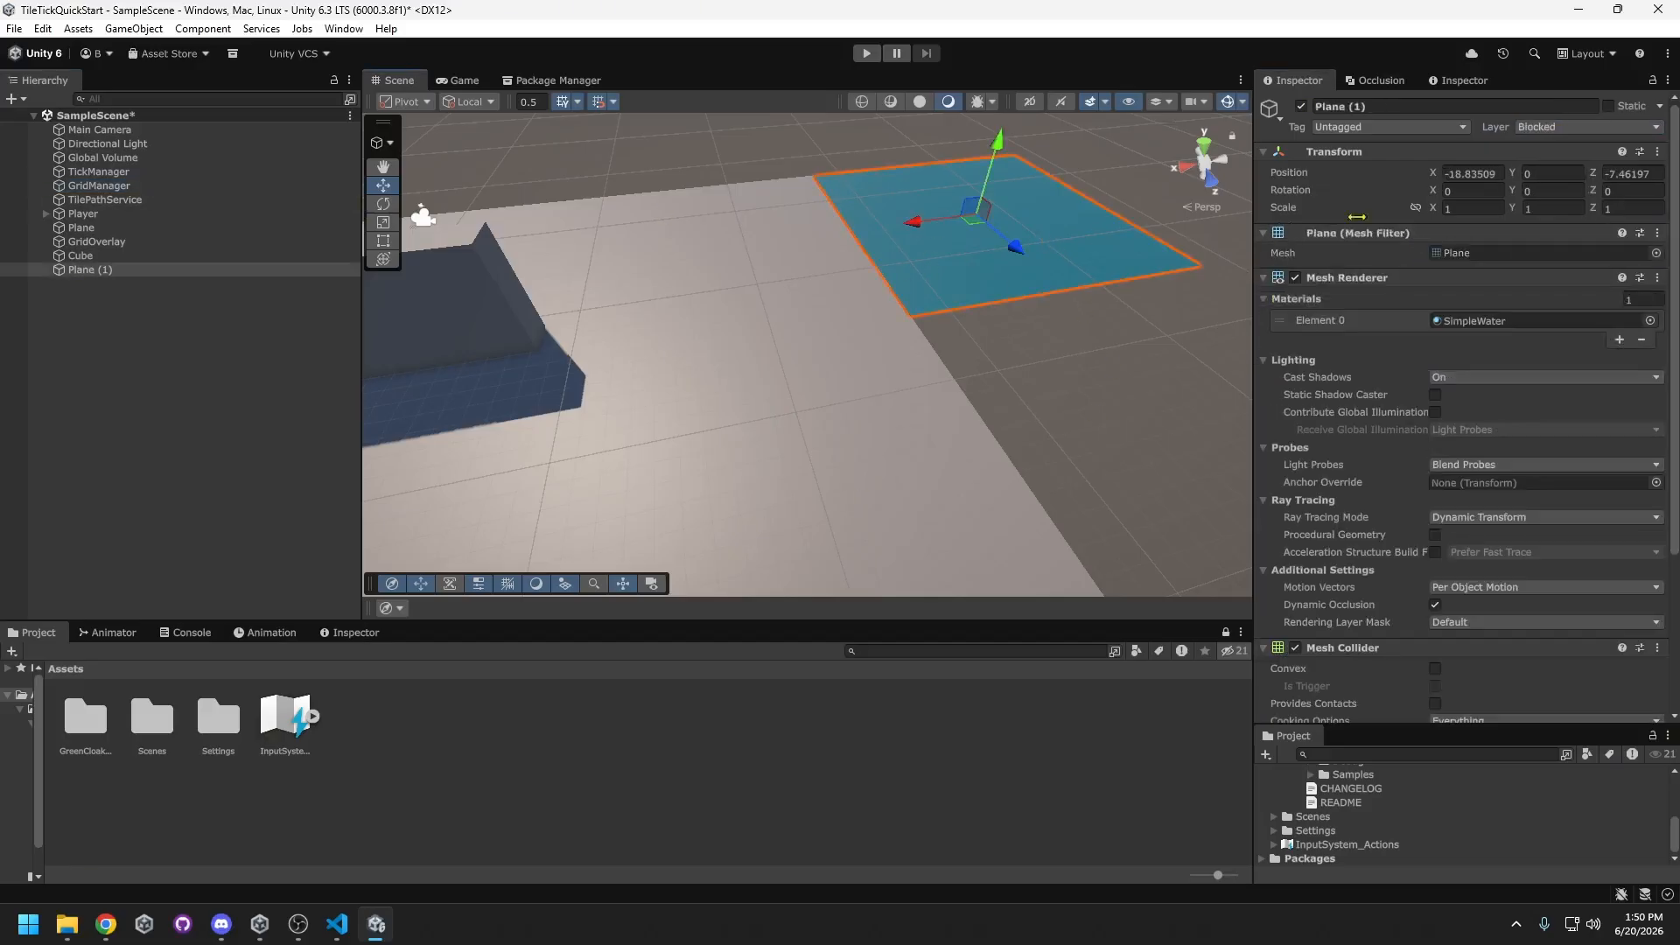
pyautogui.click(1545, 129)
# - Run the scene, send the player to water tiles and the ground around them to test water blocking, and end the play test
pyautogui.click(514, 280)
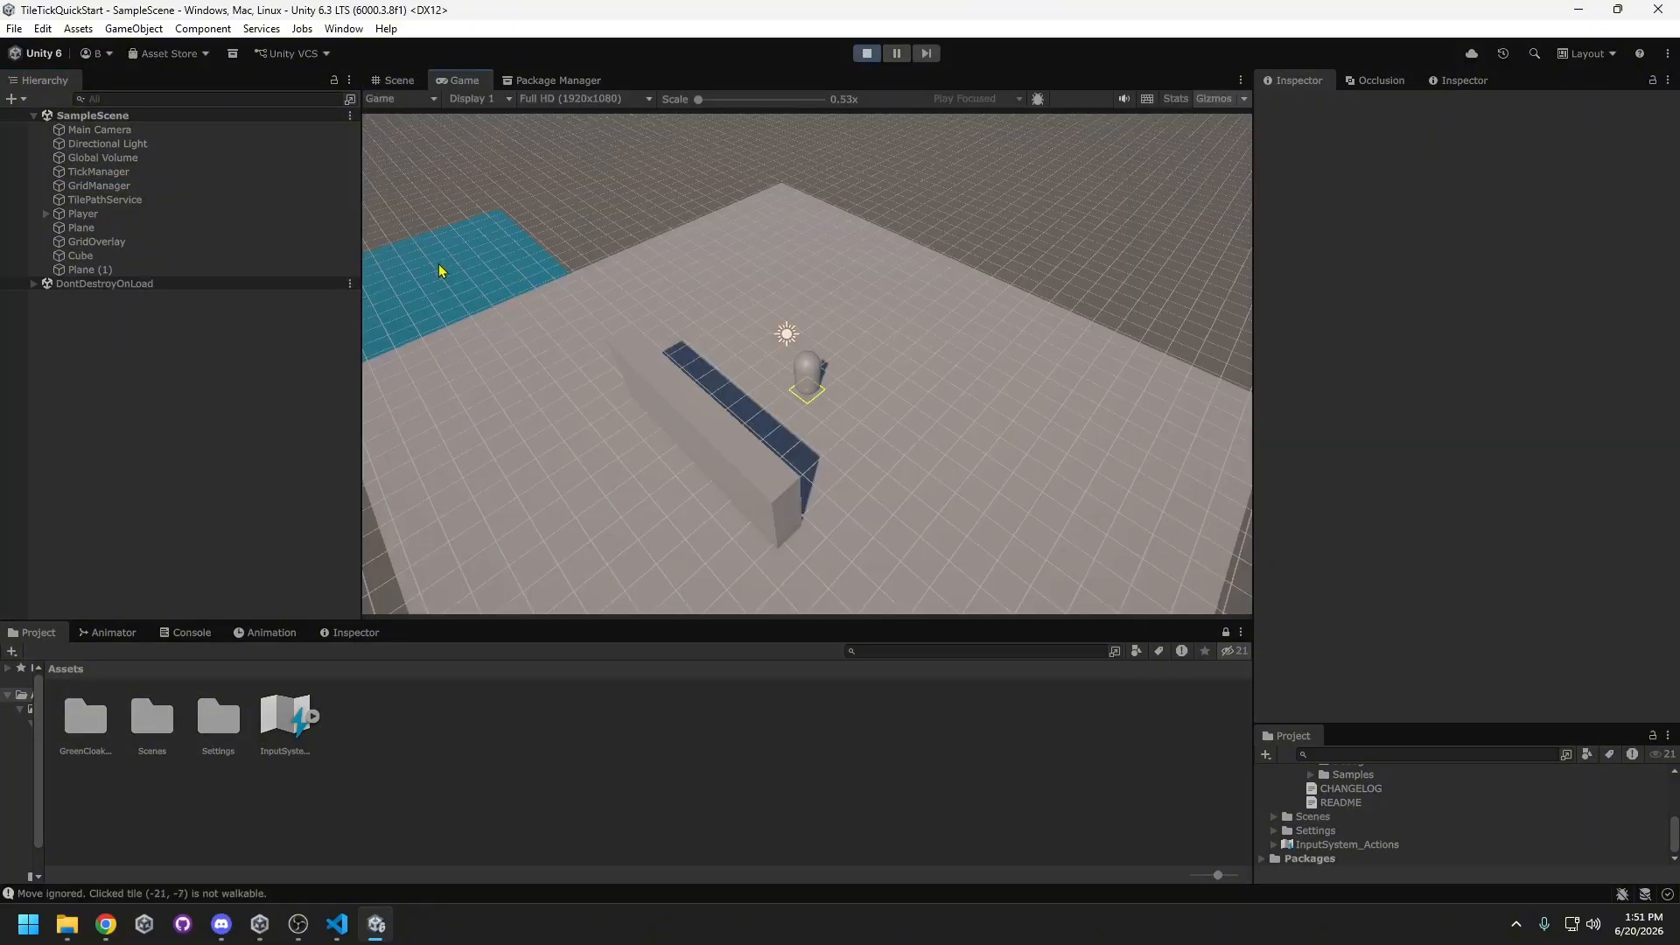
pyautogui.click(510, 309)
pyautogui.click(513, 318)
pyautogui.moveTo(528, 334); pyautogui.dragTo(691, 362, button='middle')
pyautogui.click(487, 432)
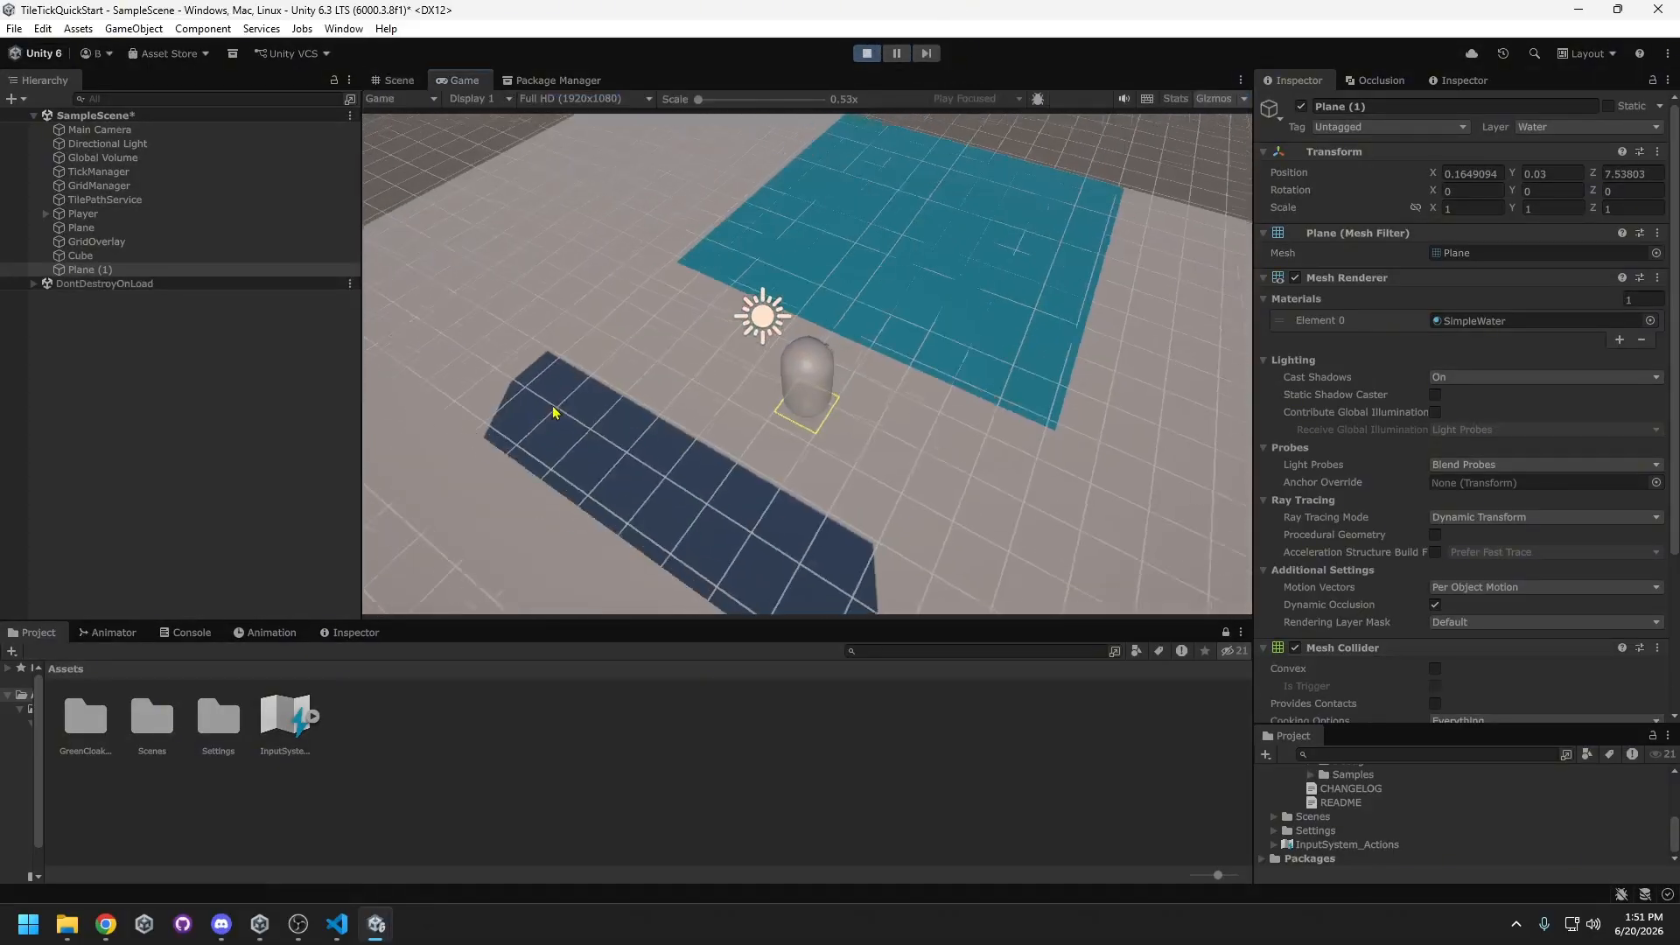
pyautogui.click(772, 259)
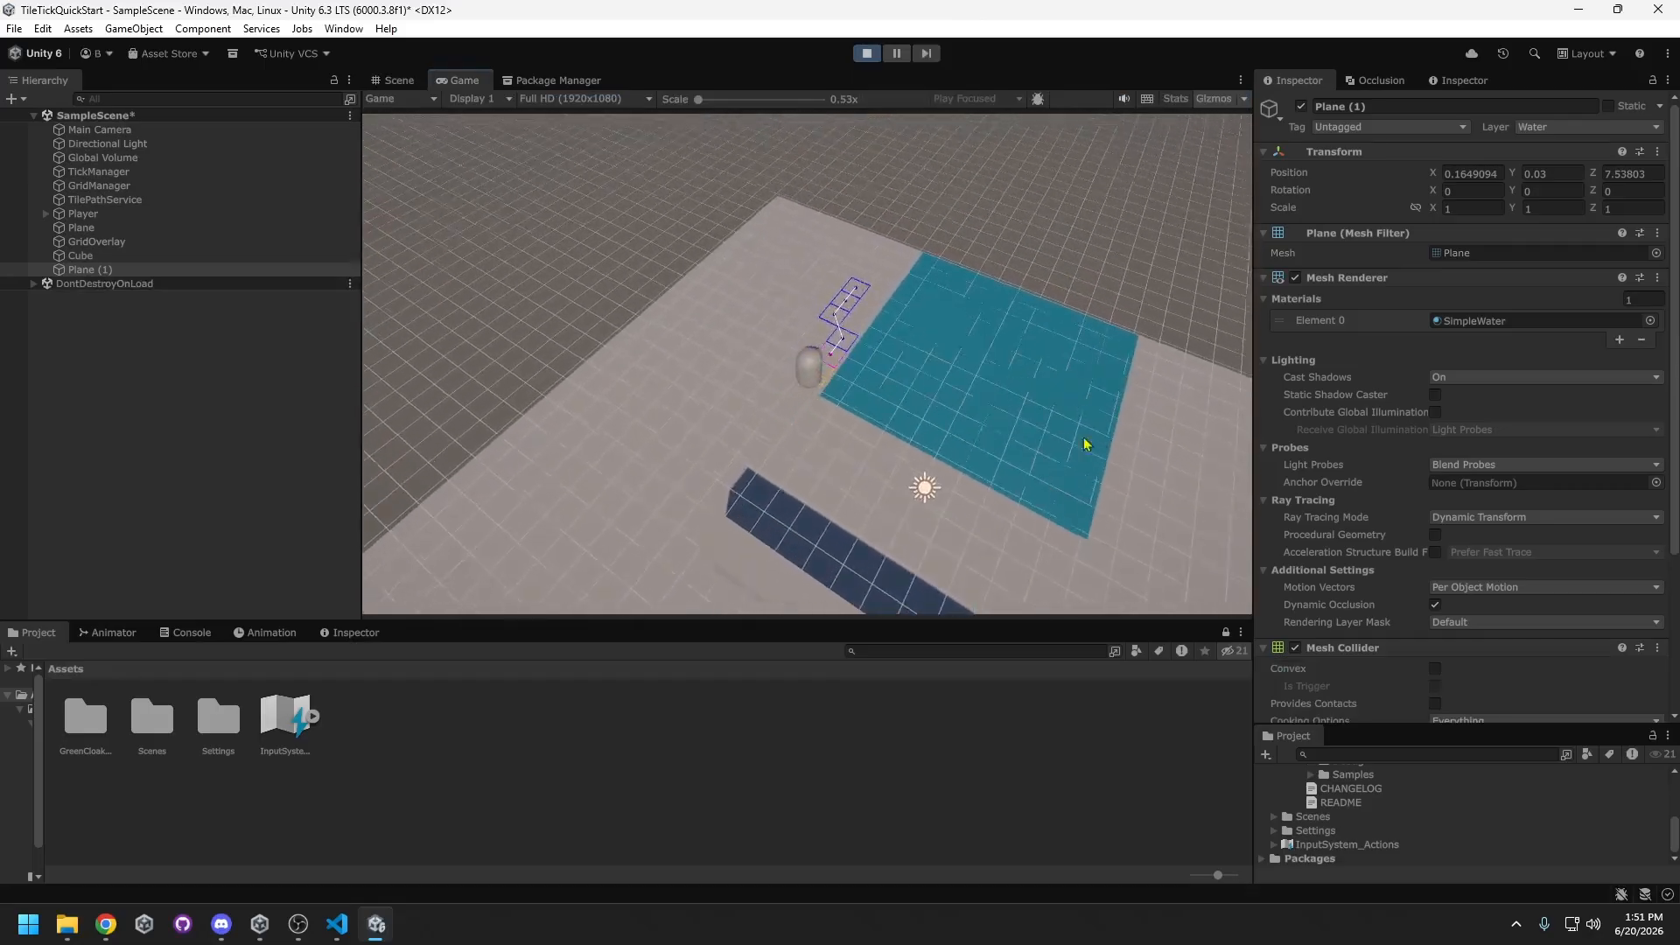
pyautogui.click(1085, 443)
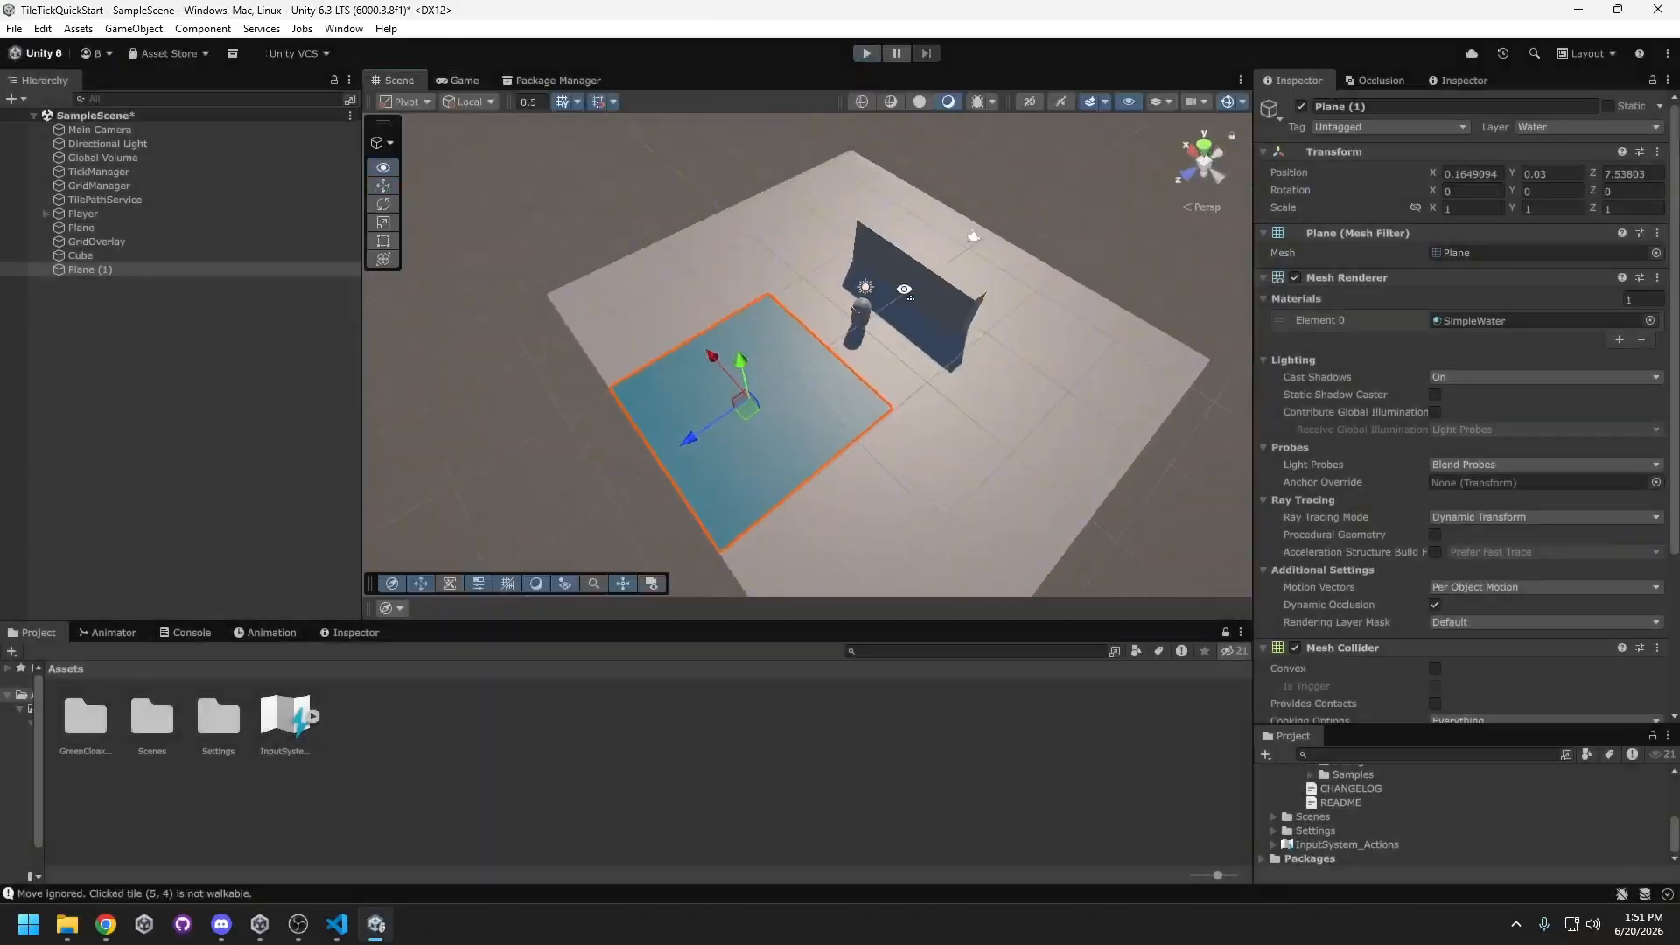
# - Add 3D cubes 8.21 units long over the water plane to form an L-shaped walkway
pyautogui.moveTo(870, 288); pyautogui.dragTo(663, 426, button='right')
pyautogui.click(657, 367)
pyautogui.rightClick(181, 346)
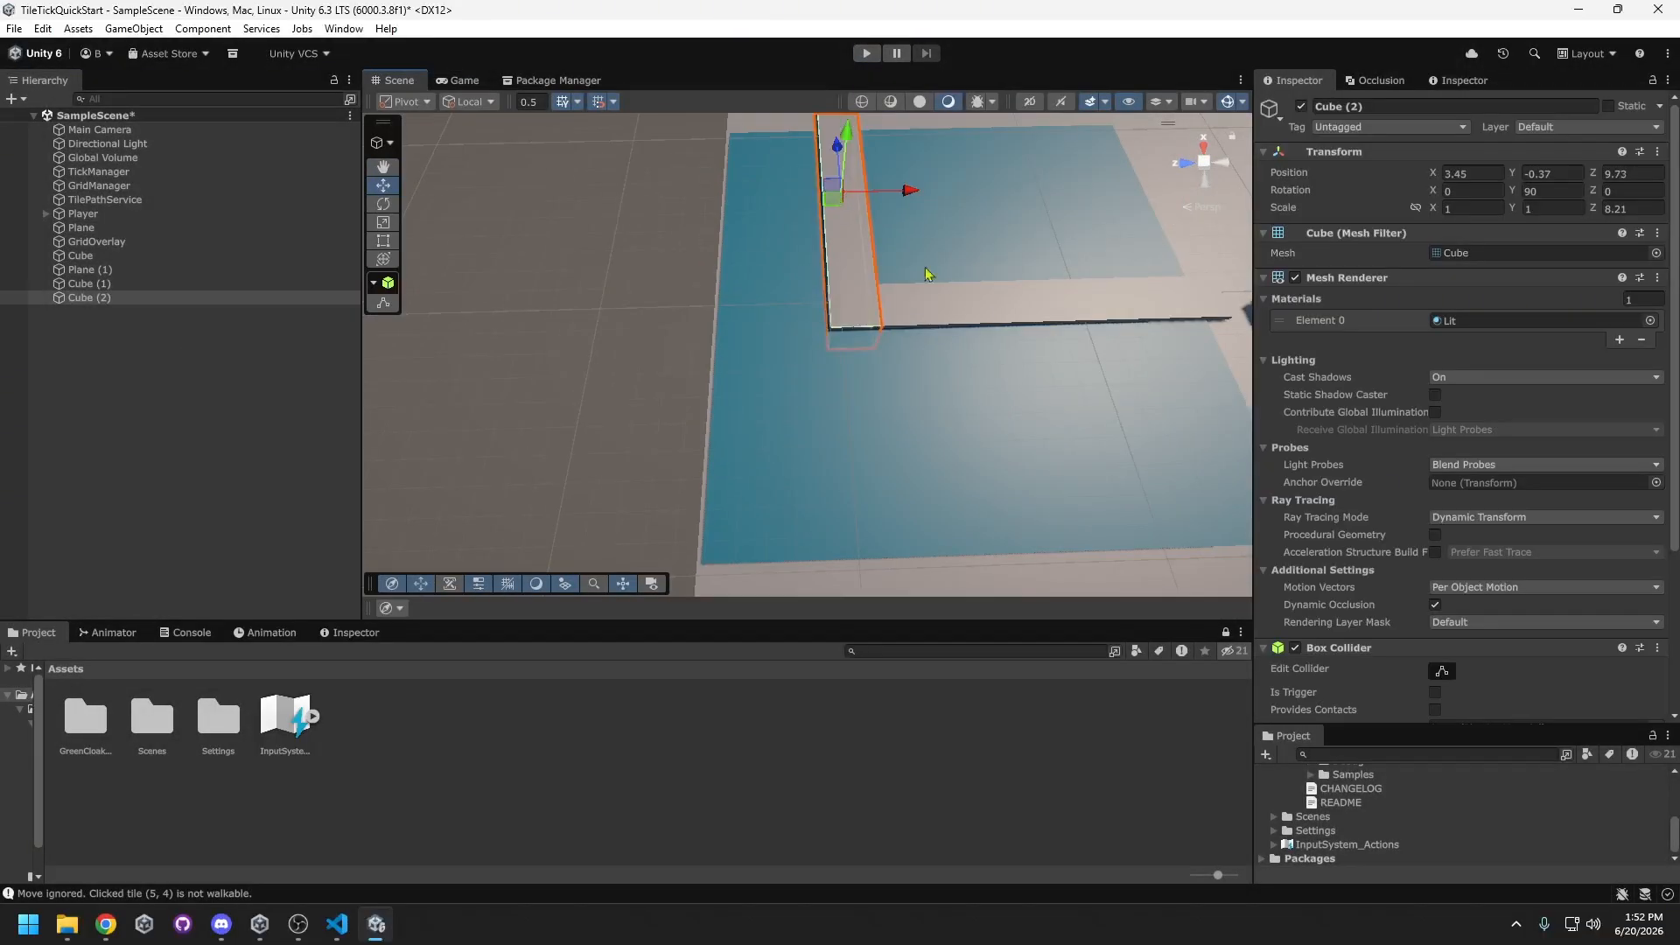
# - Assign both walkway cubes to the Ground layer and deselect them
pyautogui.keyDown('shift'); pyautogui.click(987, 314); pyautogui.keyUp('shift')
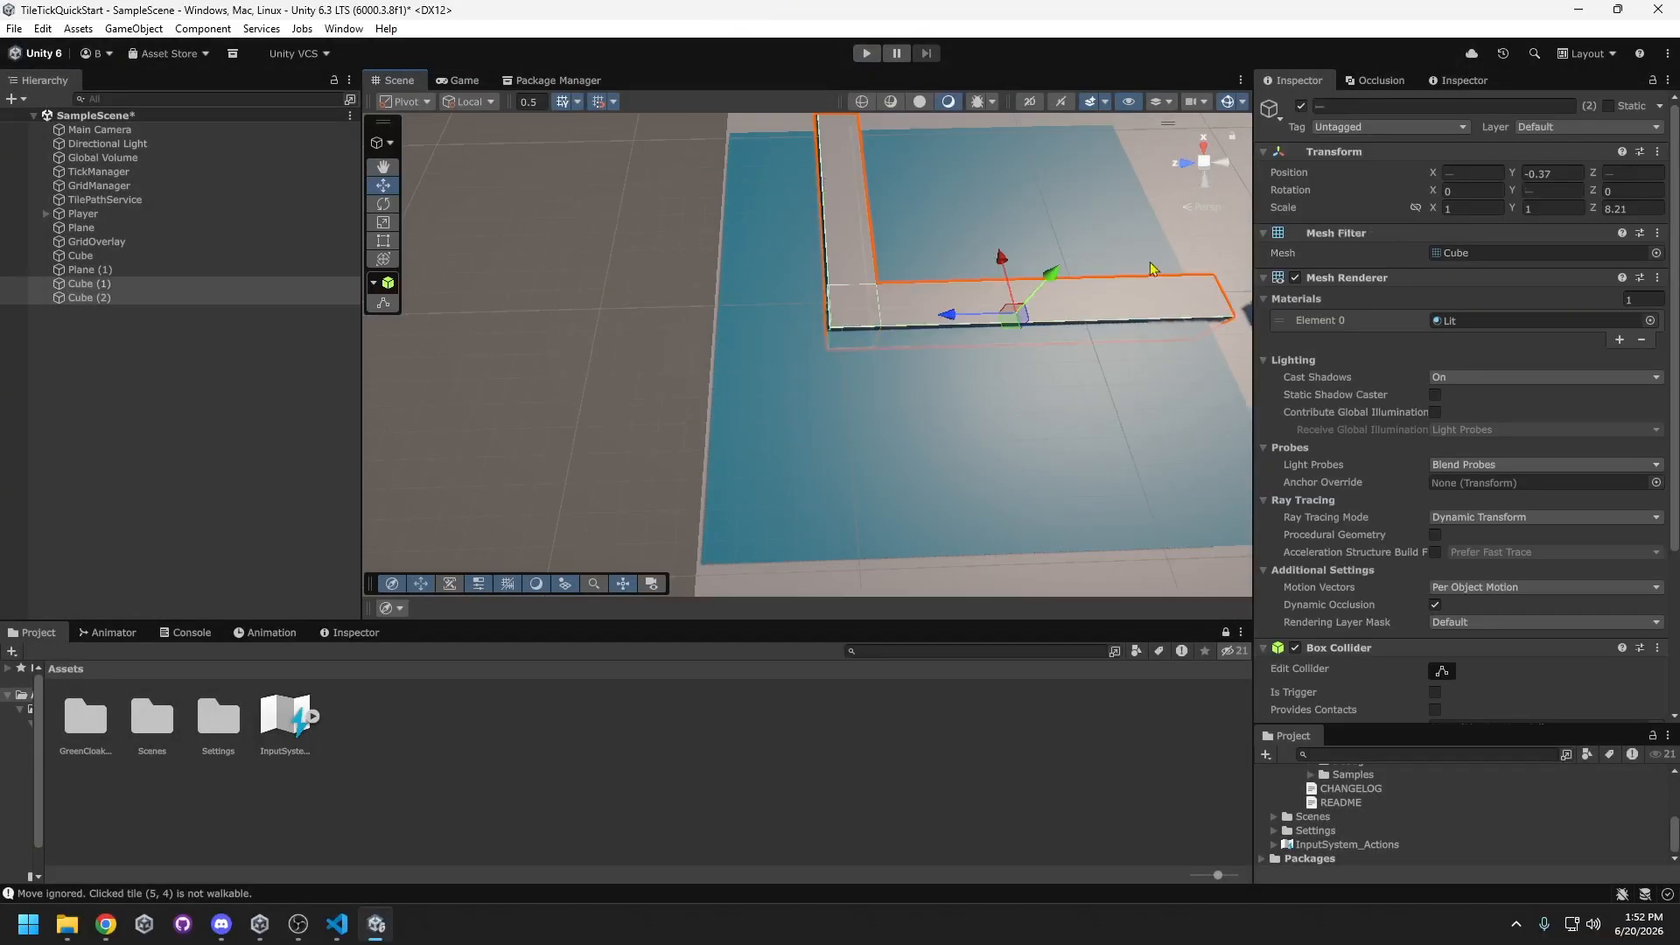
pyautogui.click(1585, 127)
pyautogui.click(1586, 247)
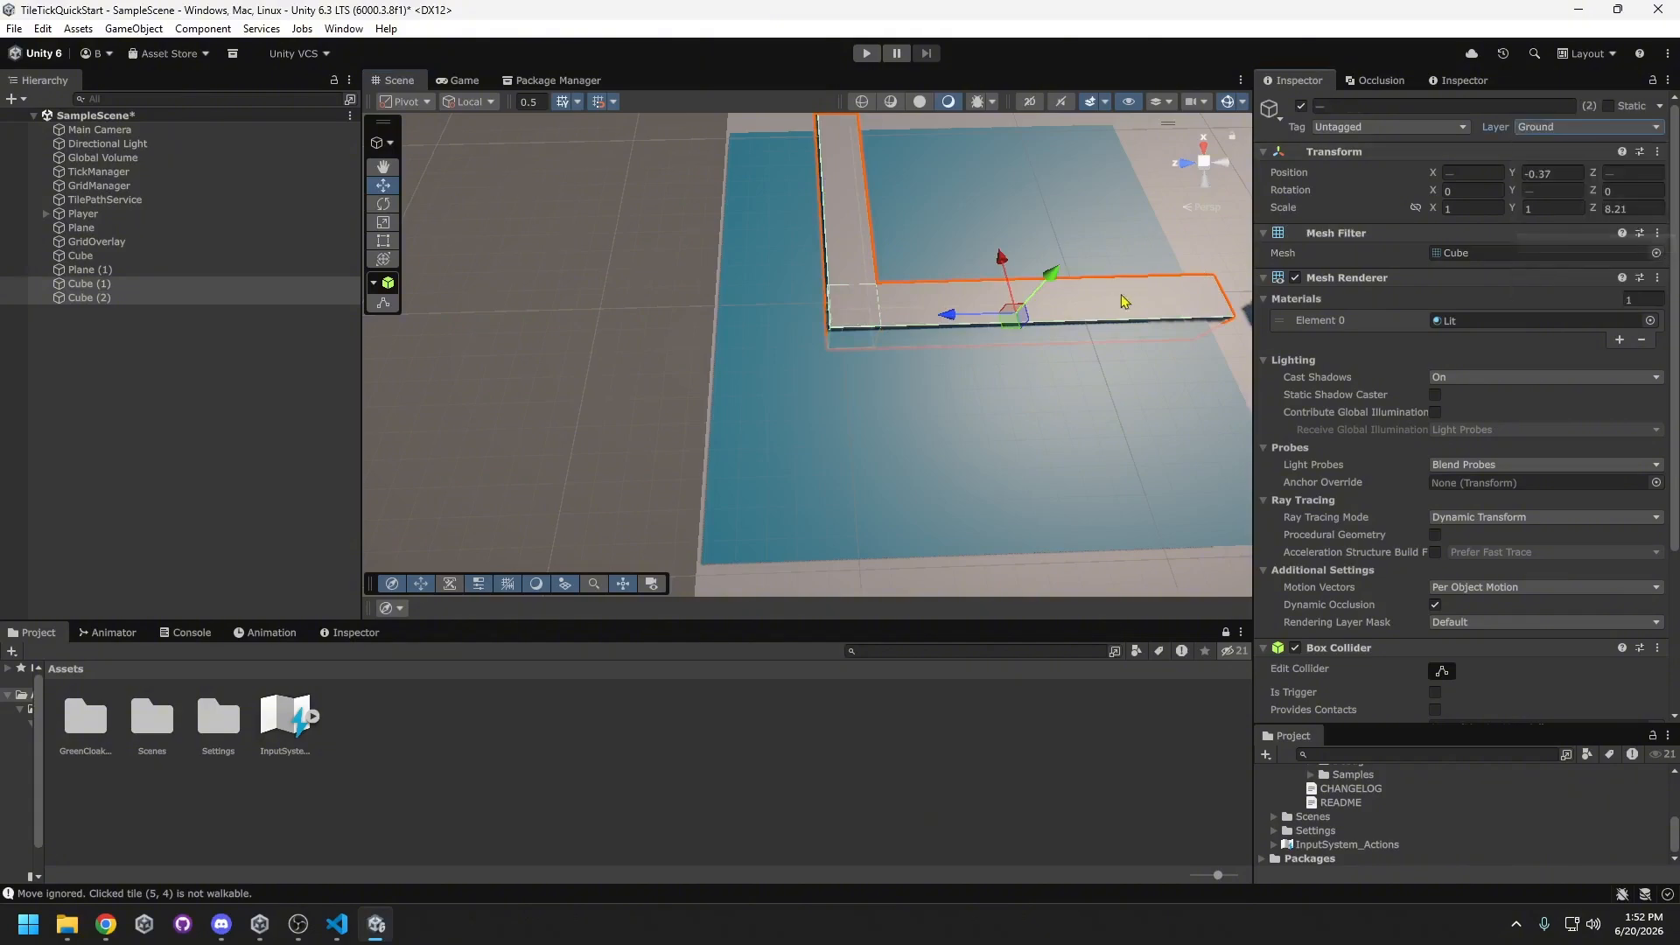
pyautogui.moveTo(1123, 301); pyautogui.dragTo(927, 273, button='right')
pyautogui.click(312, 388)
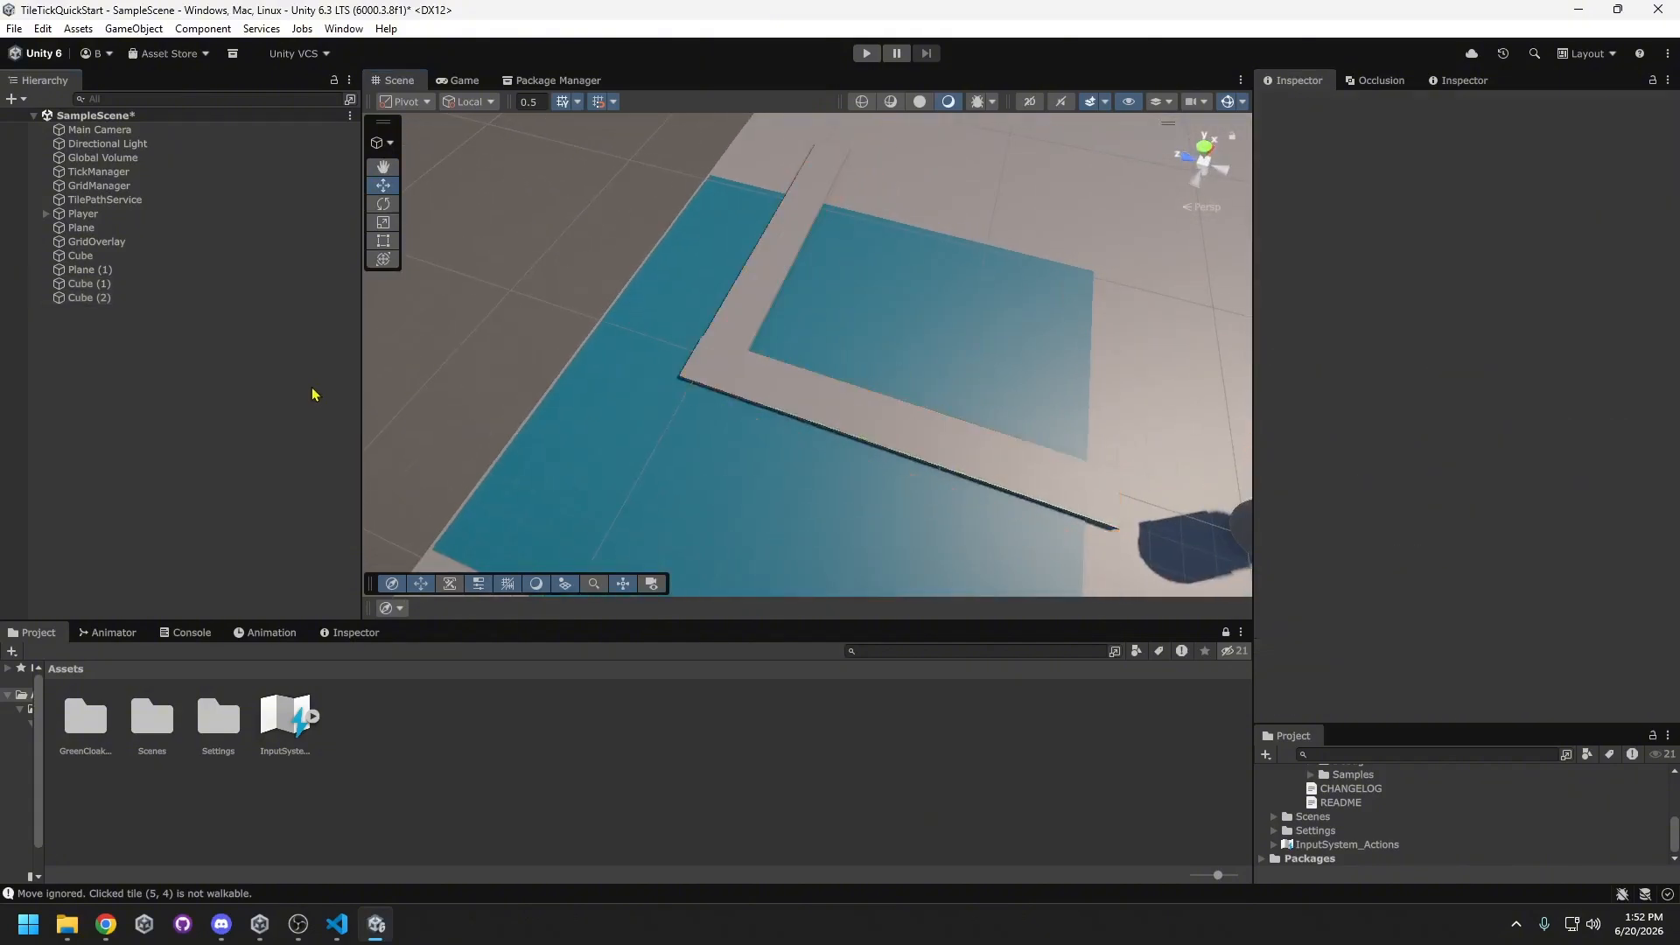
# - Run the scene, send the player to a tile near the flat walkway while orbiting the camera, and end the play test
pyautogui.click(866, 53)
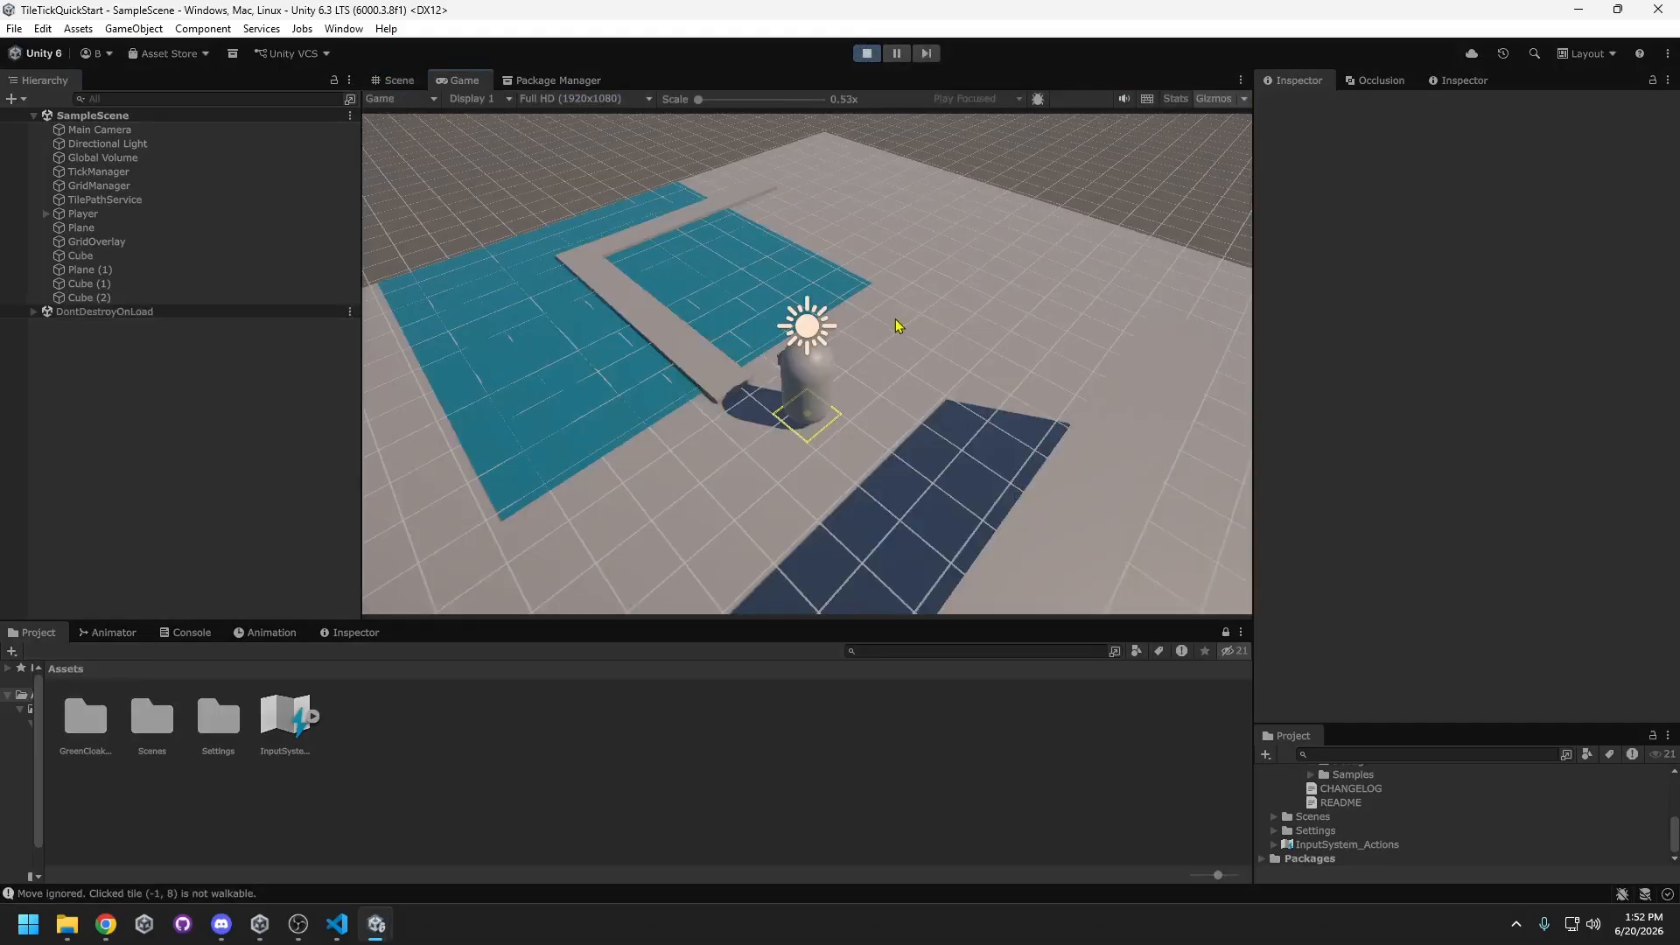
pyautogui.click(896, 325)
pyautogui.moveTo(896, 326); pyautogui.dragTo(725, 436, button='middle')
pyautogui.click(867, 54)
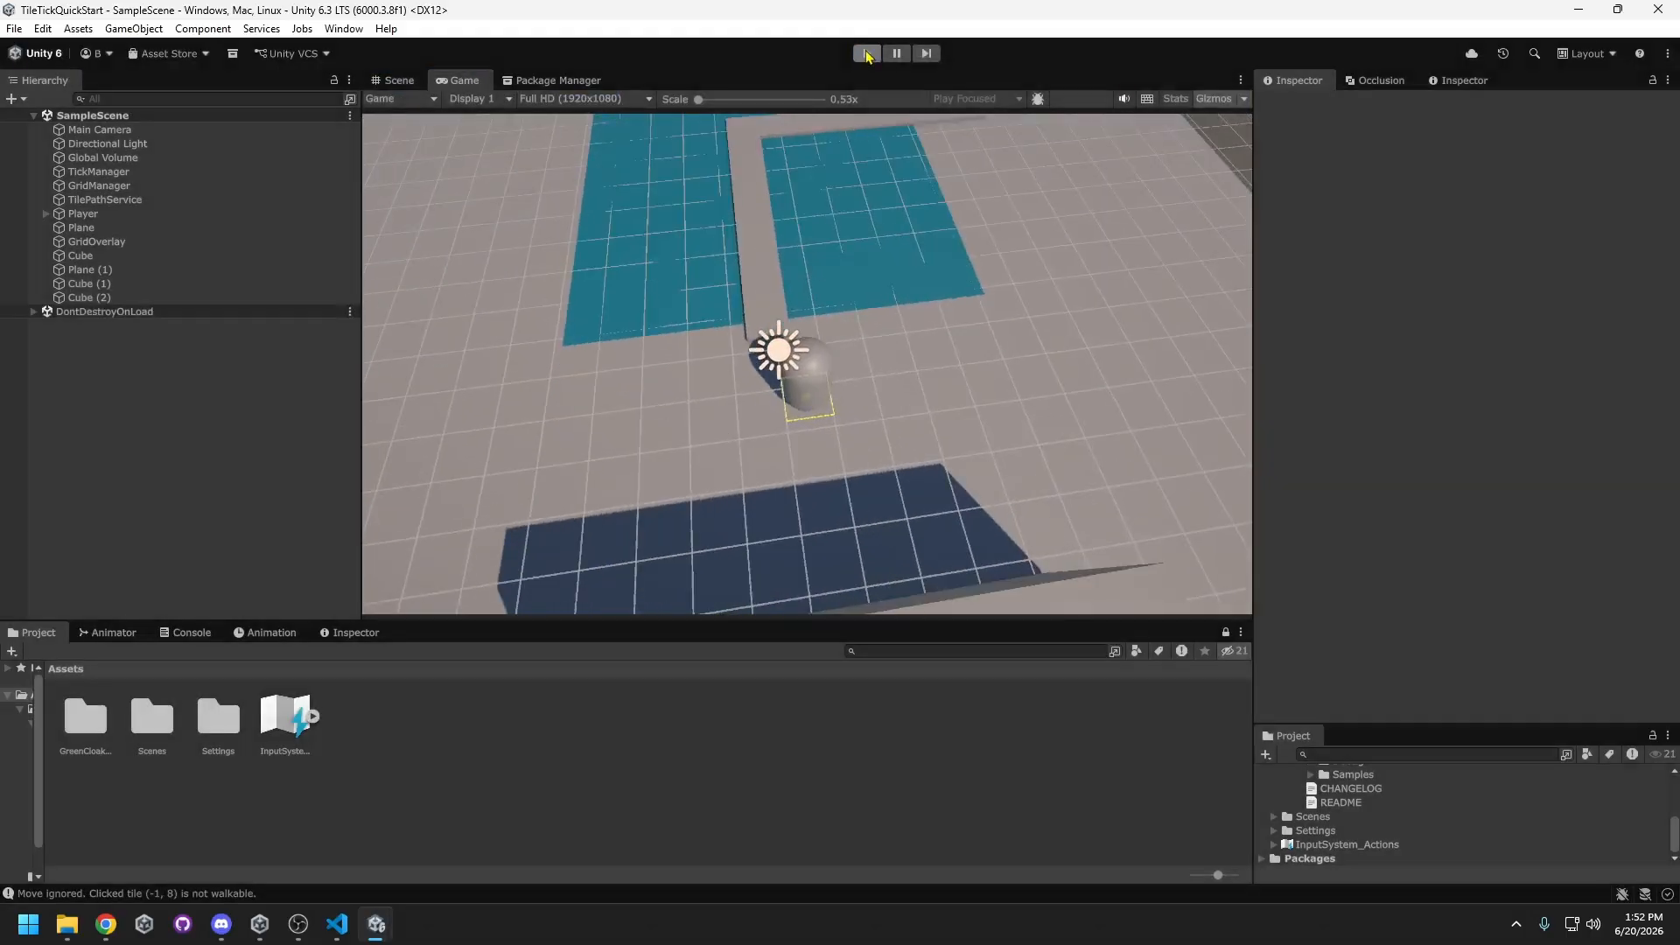
# - Examine the walkway cubes and the ramps leading onto them from several sides in the Scene view
pyautogui.click(807, 427)
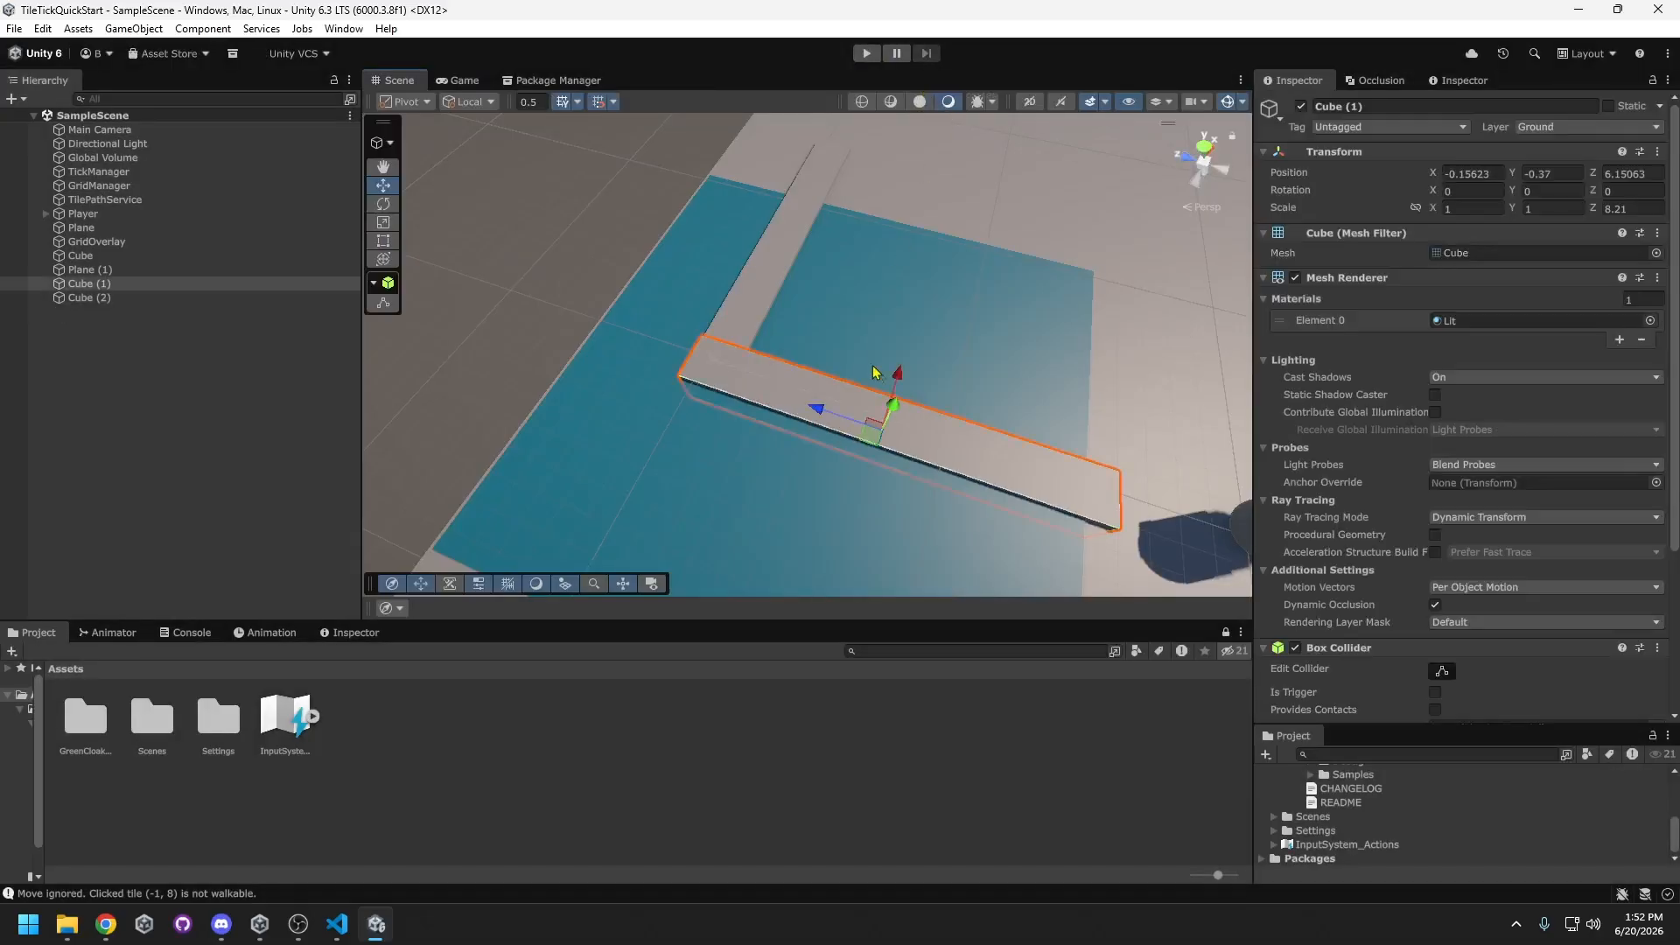
pyautogui.press('w')
pyautogui.moveTo(807, 427); pyautogui.dragTo(819, 365, button='right')
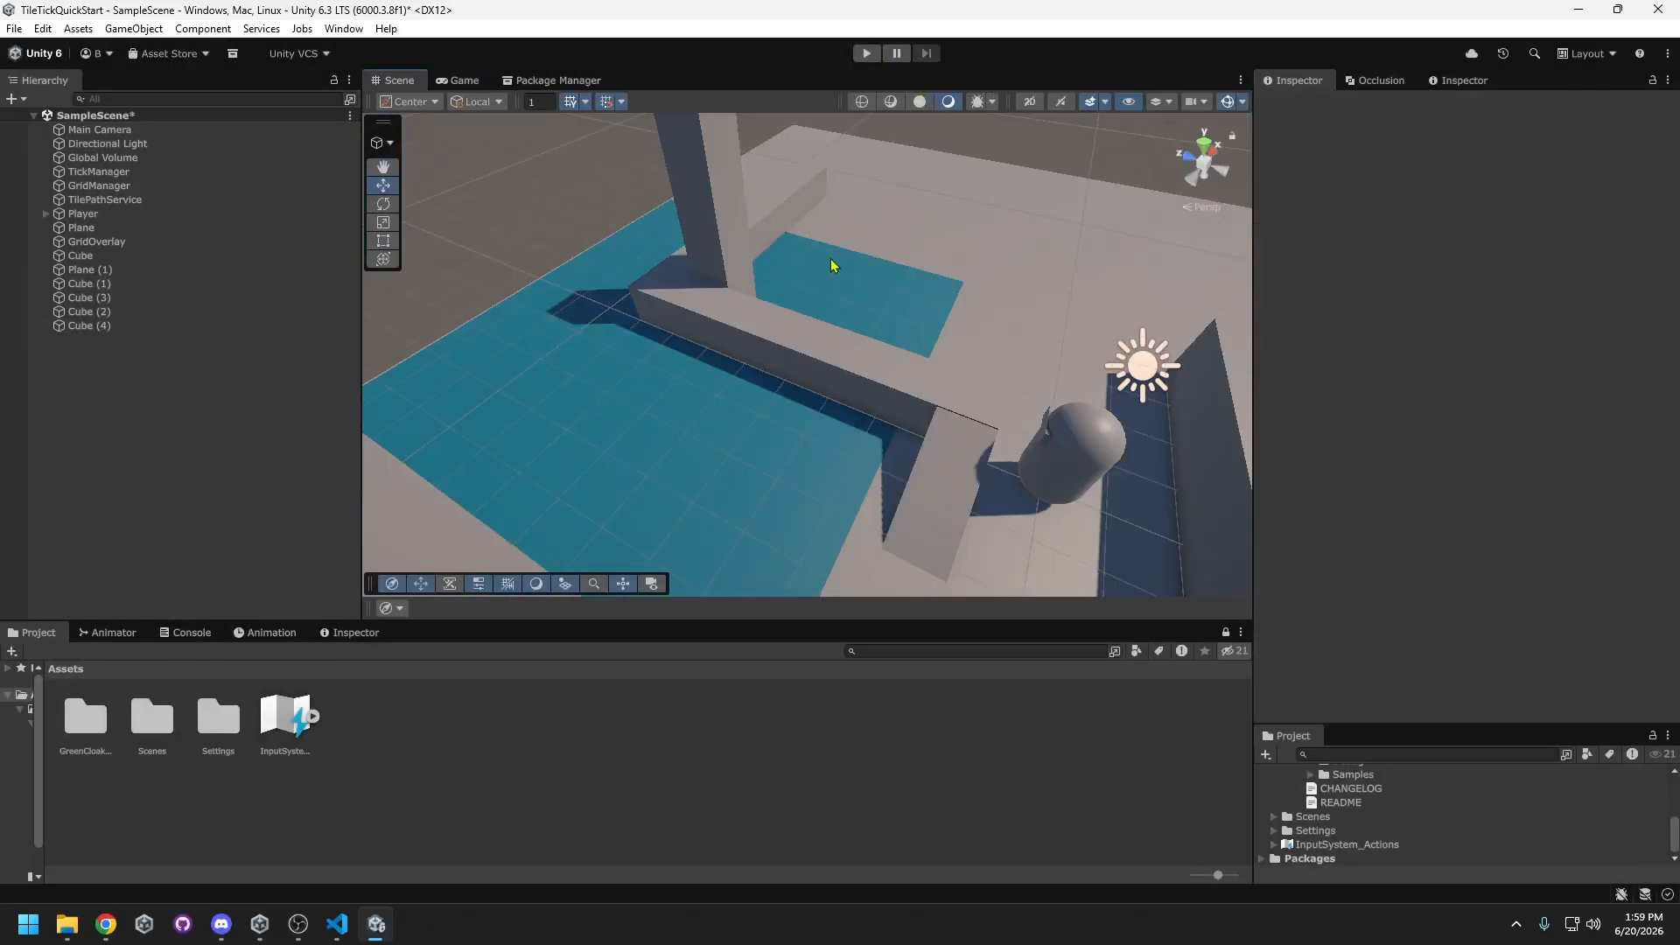
pyautogui.moveTo(968, 495); pyautogui.dragTo(930, 502, button='right')
pyautogui.press('w')
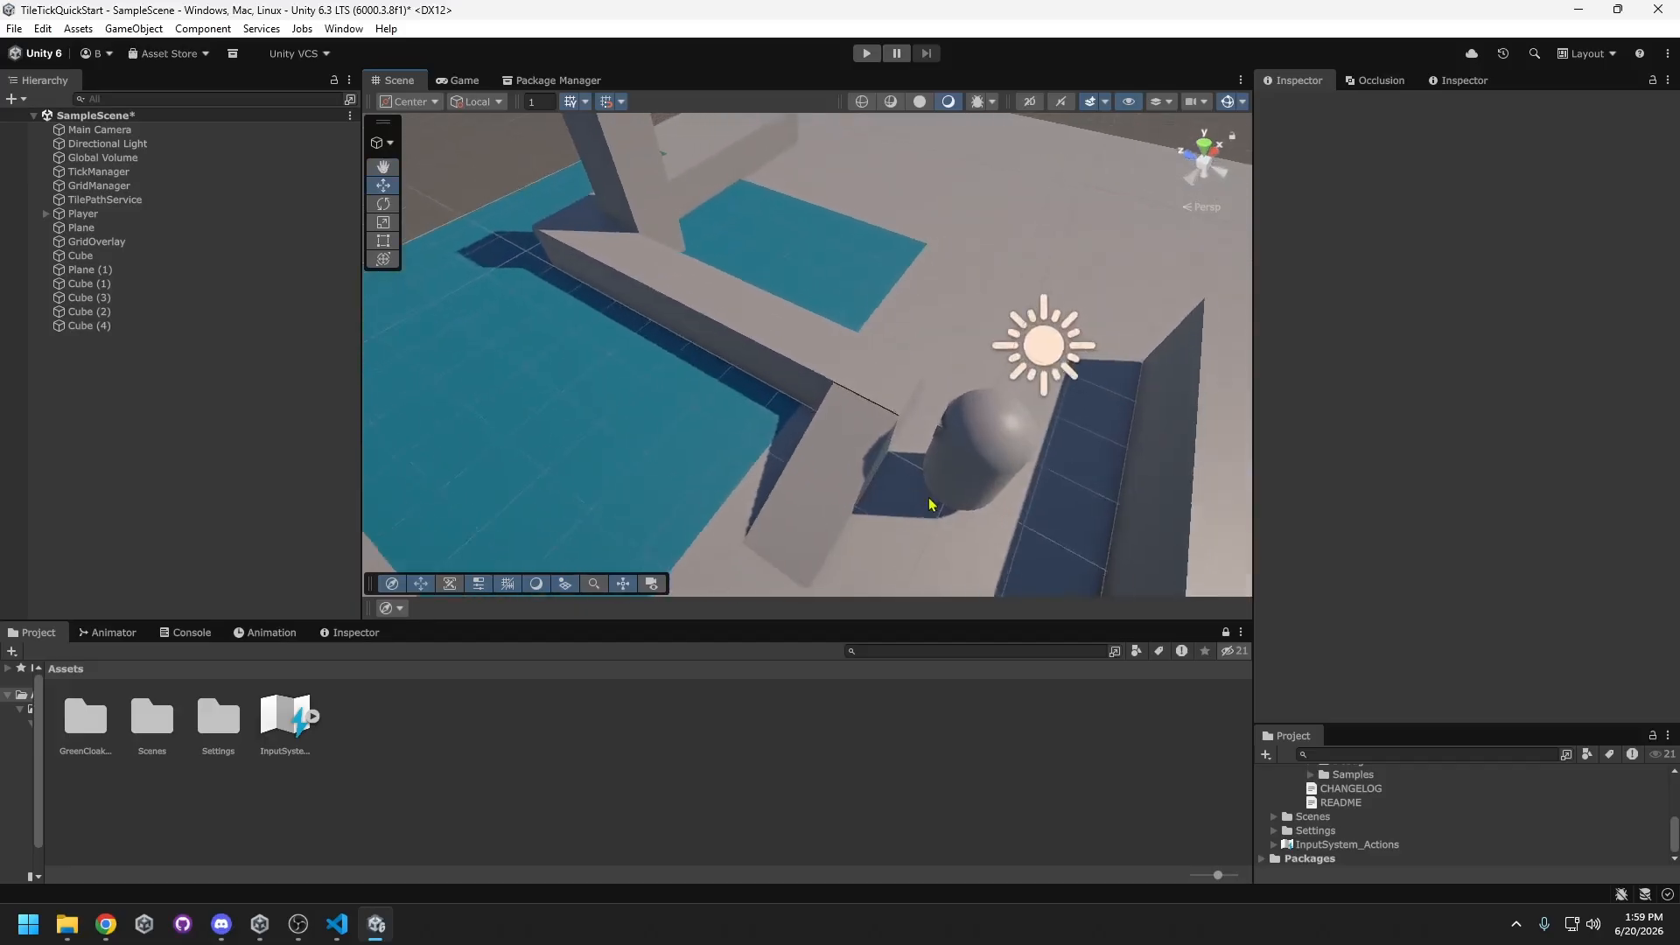
pyautogui.moveTo(744, 348)
pyautogui.mouseDown(button='right')
pyautogui.moveTo(882, 350)
pyautogui.moveTo(751, 312)
pyautogui.moveTo(686, 349)
pyautogui.moveTo(855, 344)
pyautogui.moveTo(1125, 379)
pyautogui.moveTo(775, 345)
pyautogui.mouseUp(button='right')
pyautogui.press('a')
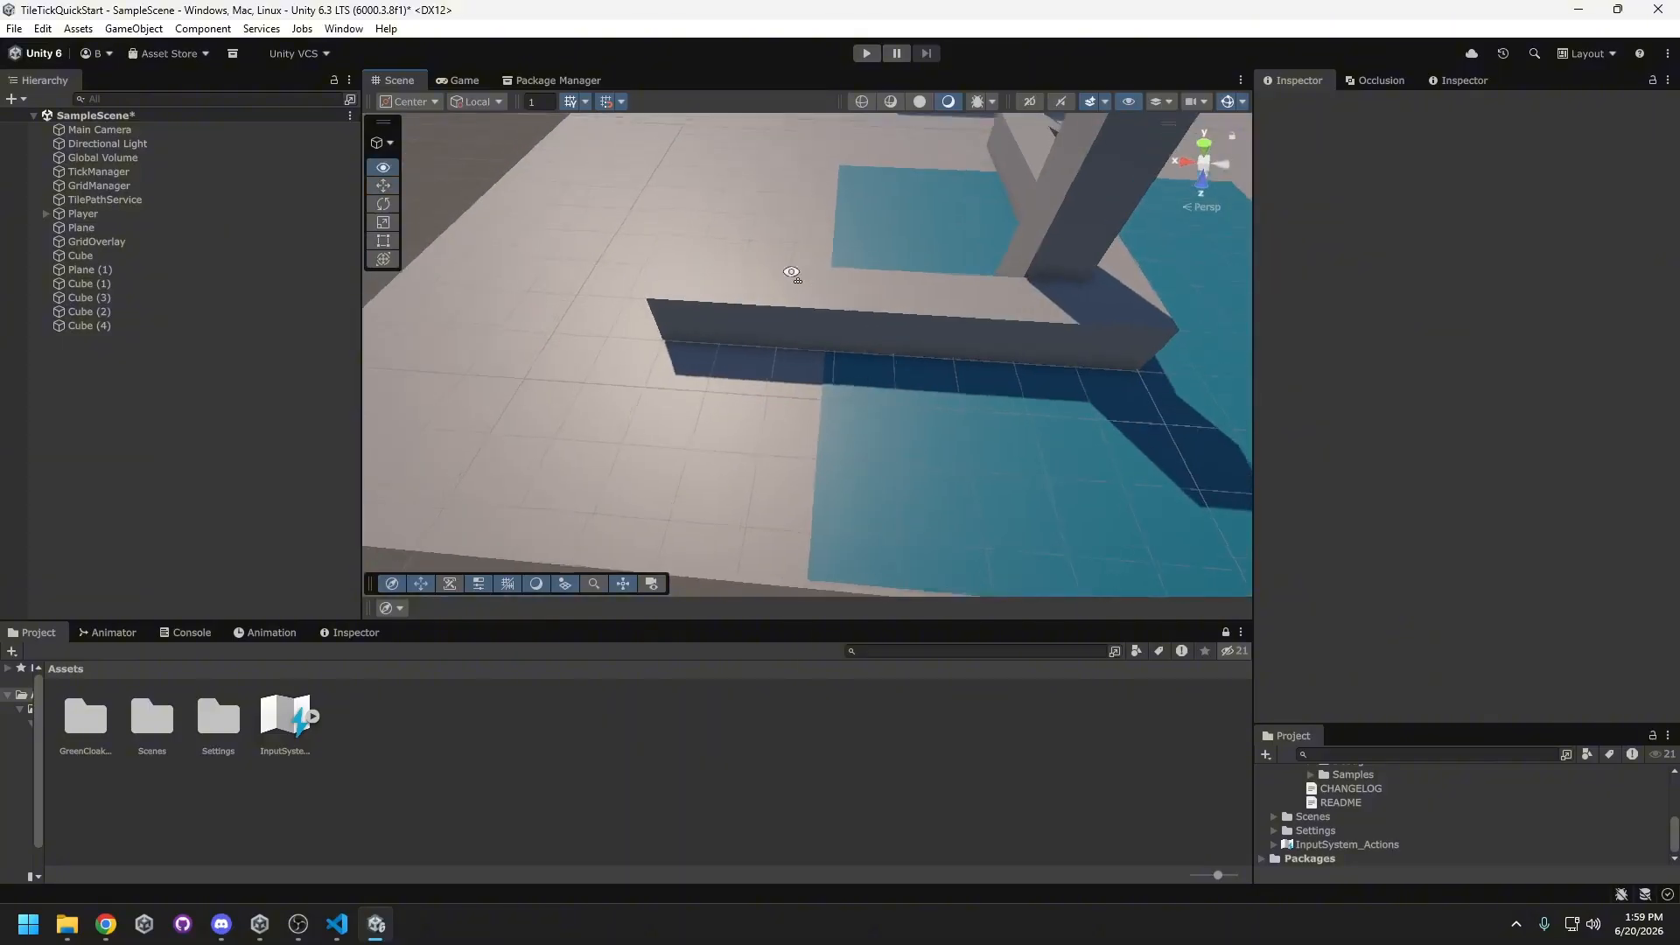
# - Run the scene and send the player across the raised bridge and ramps, examining the drawn path from several camera angles
pyautogui.hotkey('ctrl', 'p')
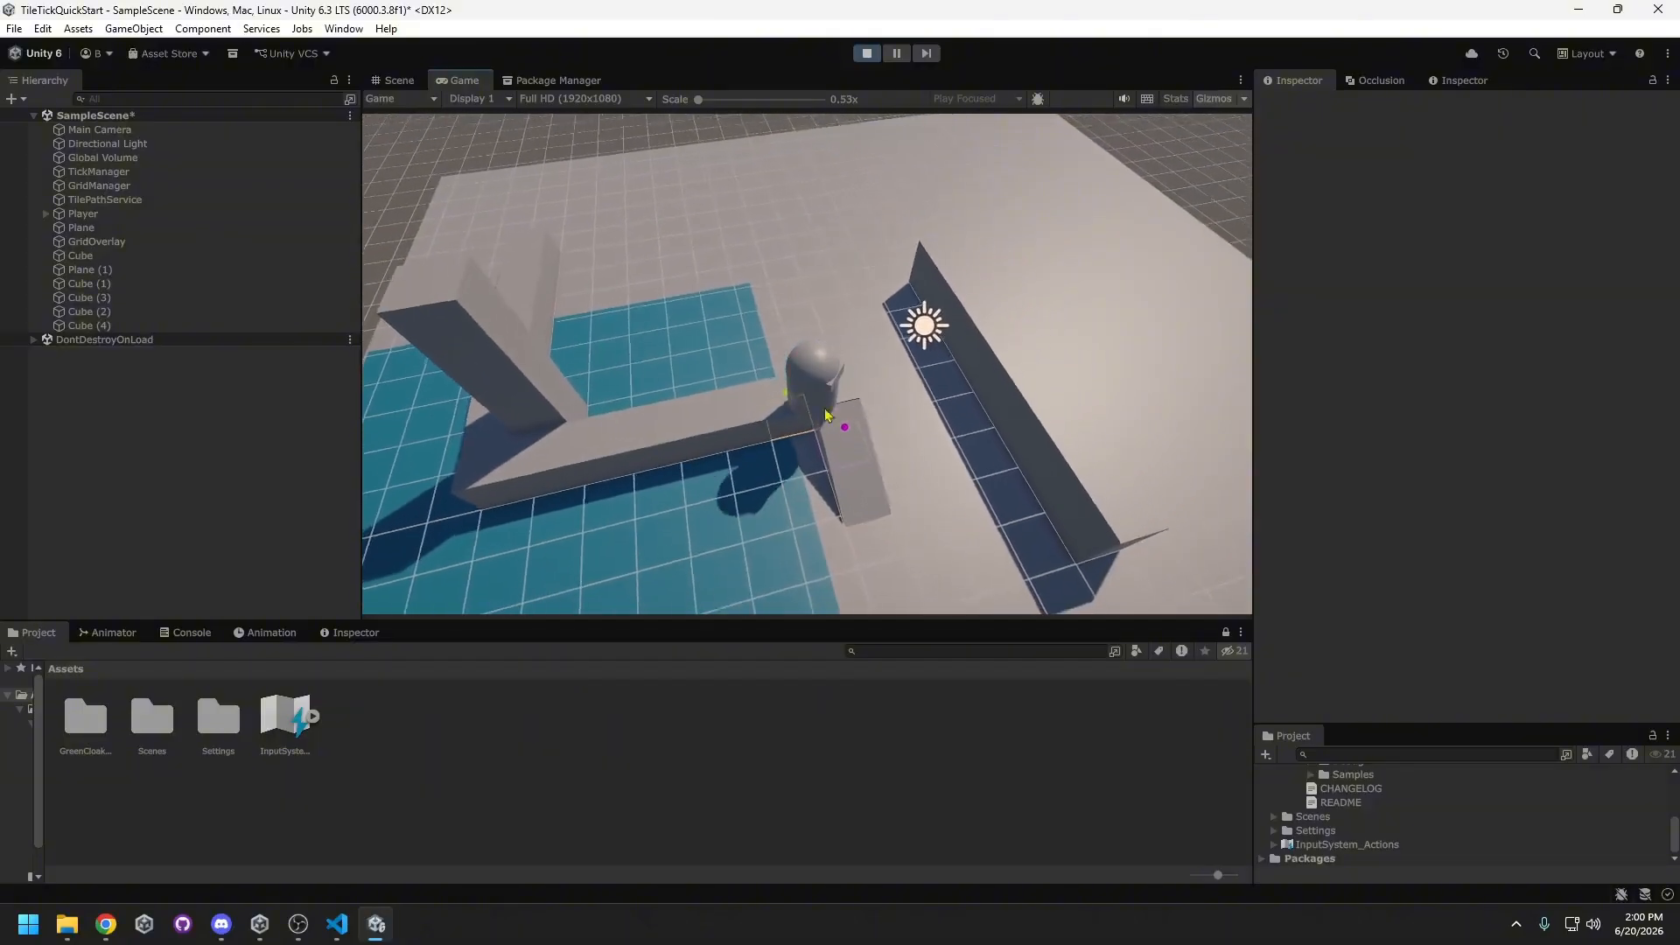
pyautogui.click(528, 282)
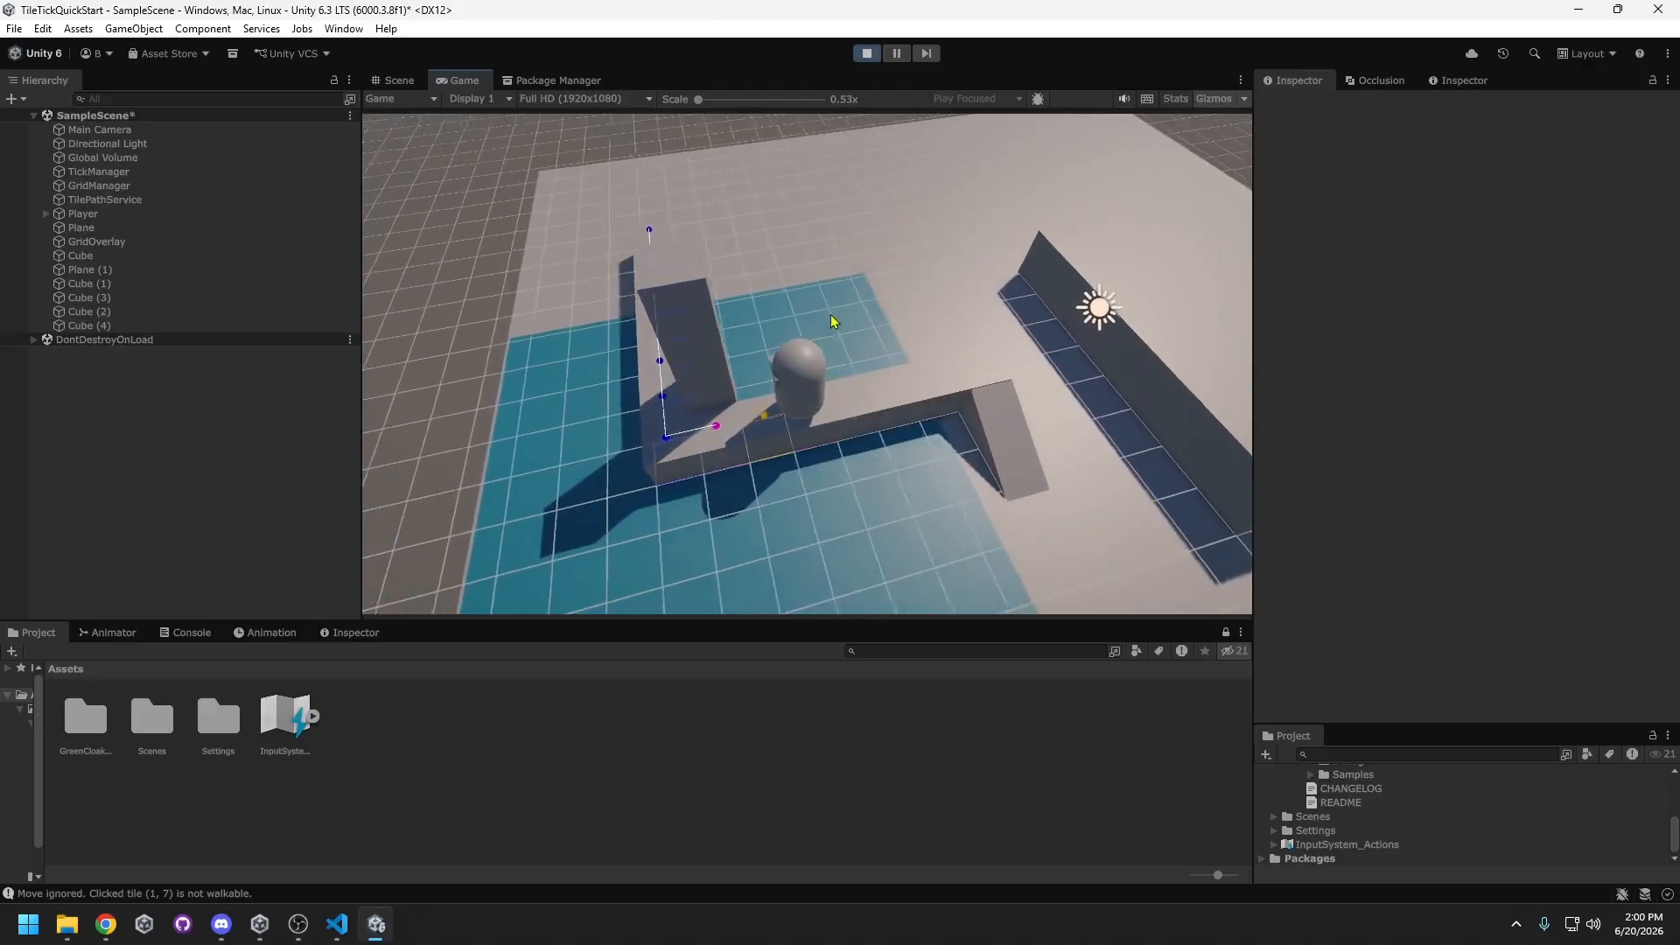
pyautogui.moveTo(833, 322); pyautogui.dragTo(1182, 382, button='middle')
pyautogui.moveTo(814, 391); pyautogui.dragTo(754, 489, button='middle')
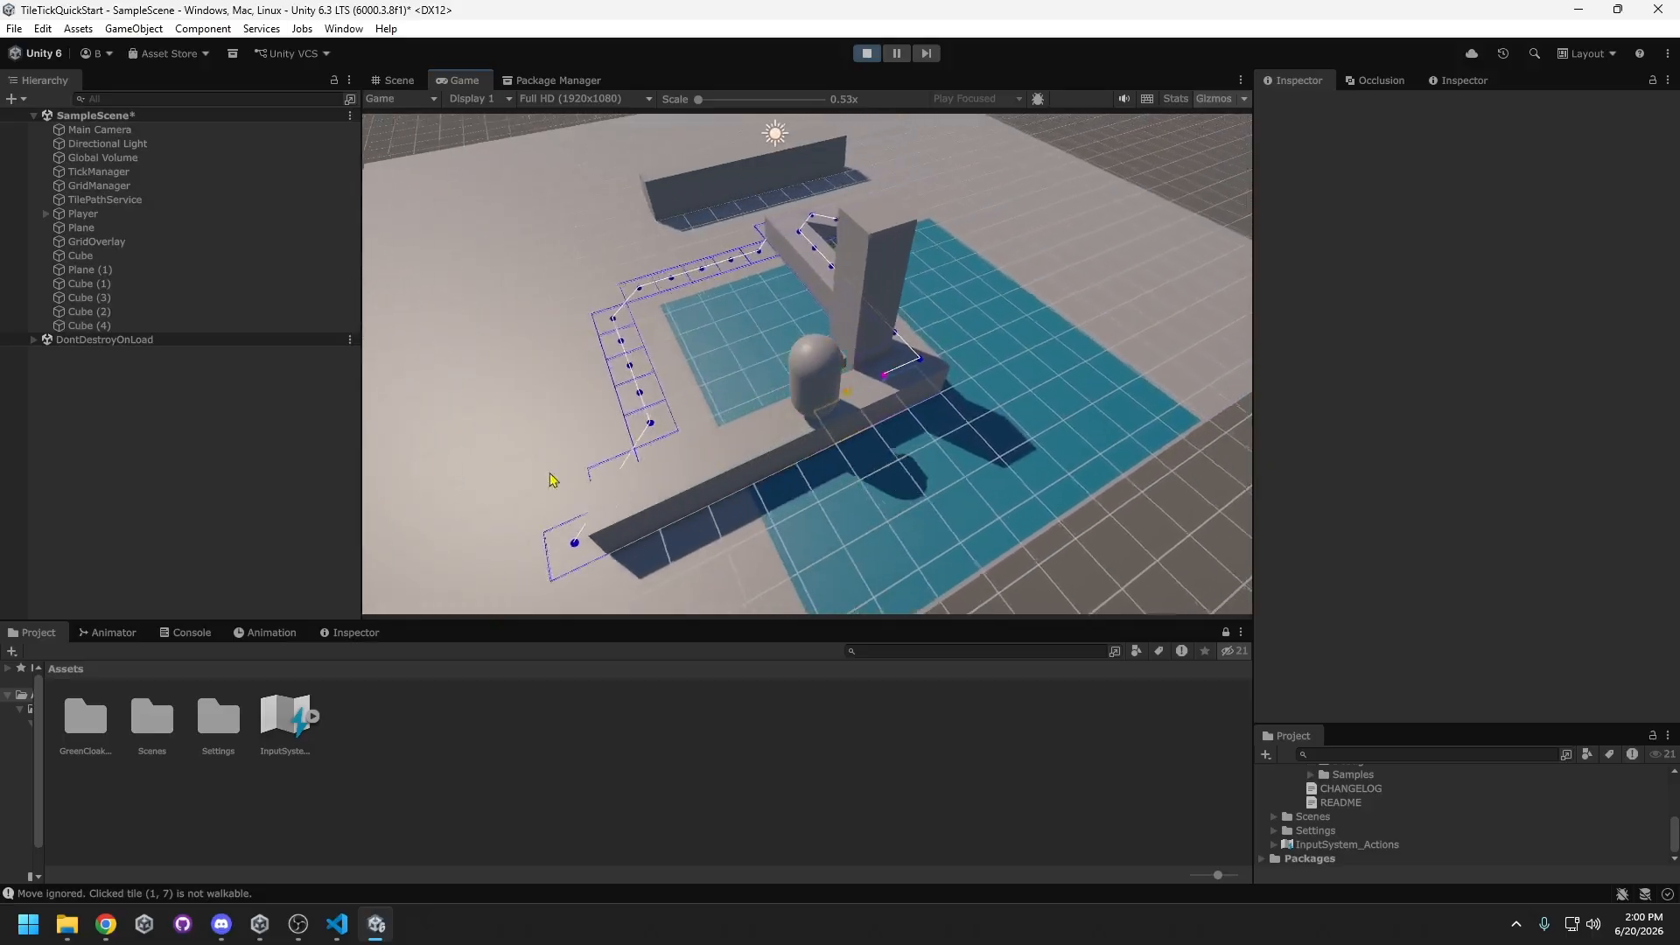
pyautogui.moveTo(722, 509); pyautogui.dragTo(577, 493, button='middle')
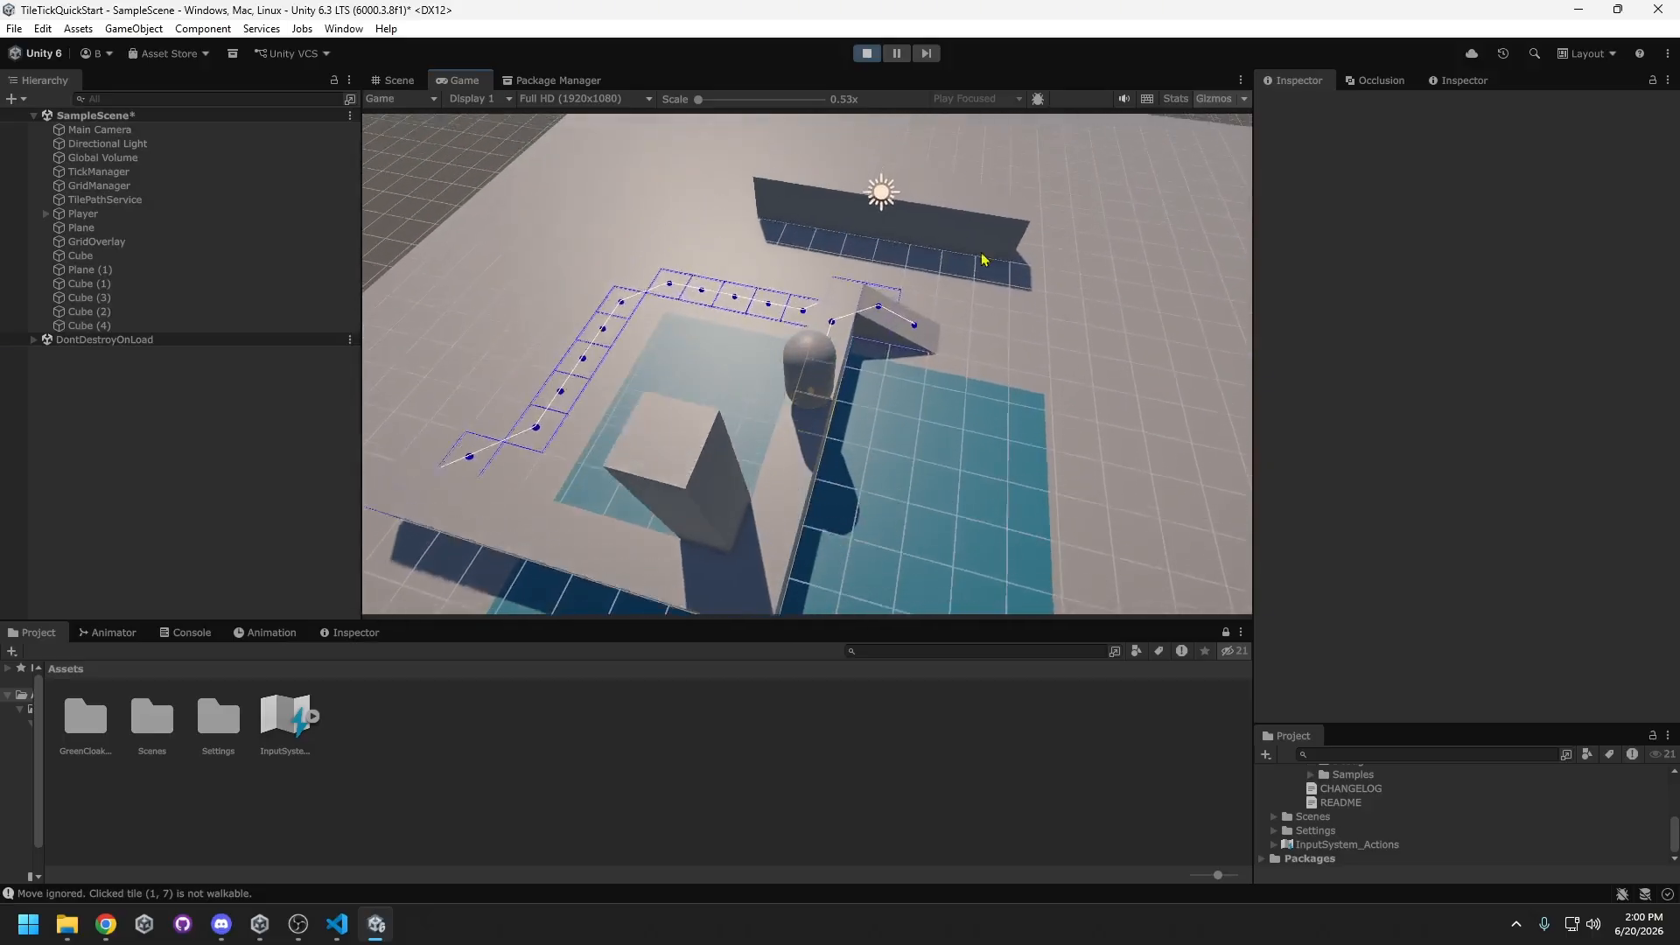
pyautogui.moveTo(982, 259); pyautogui.dragTo(566, 317, button='middle')
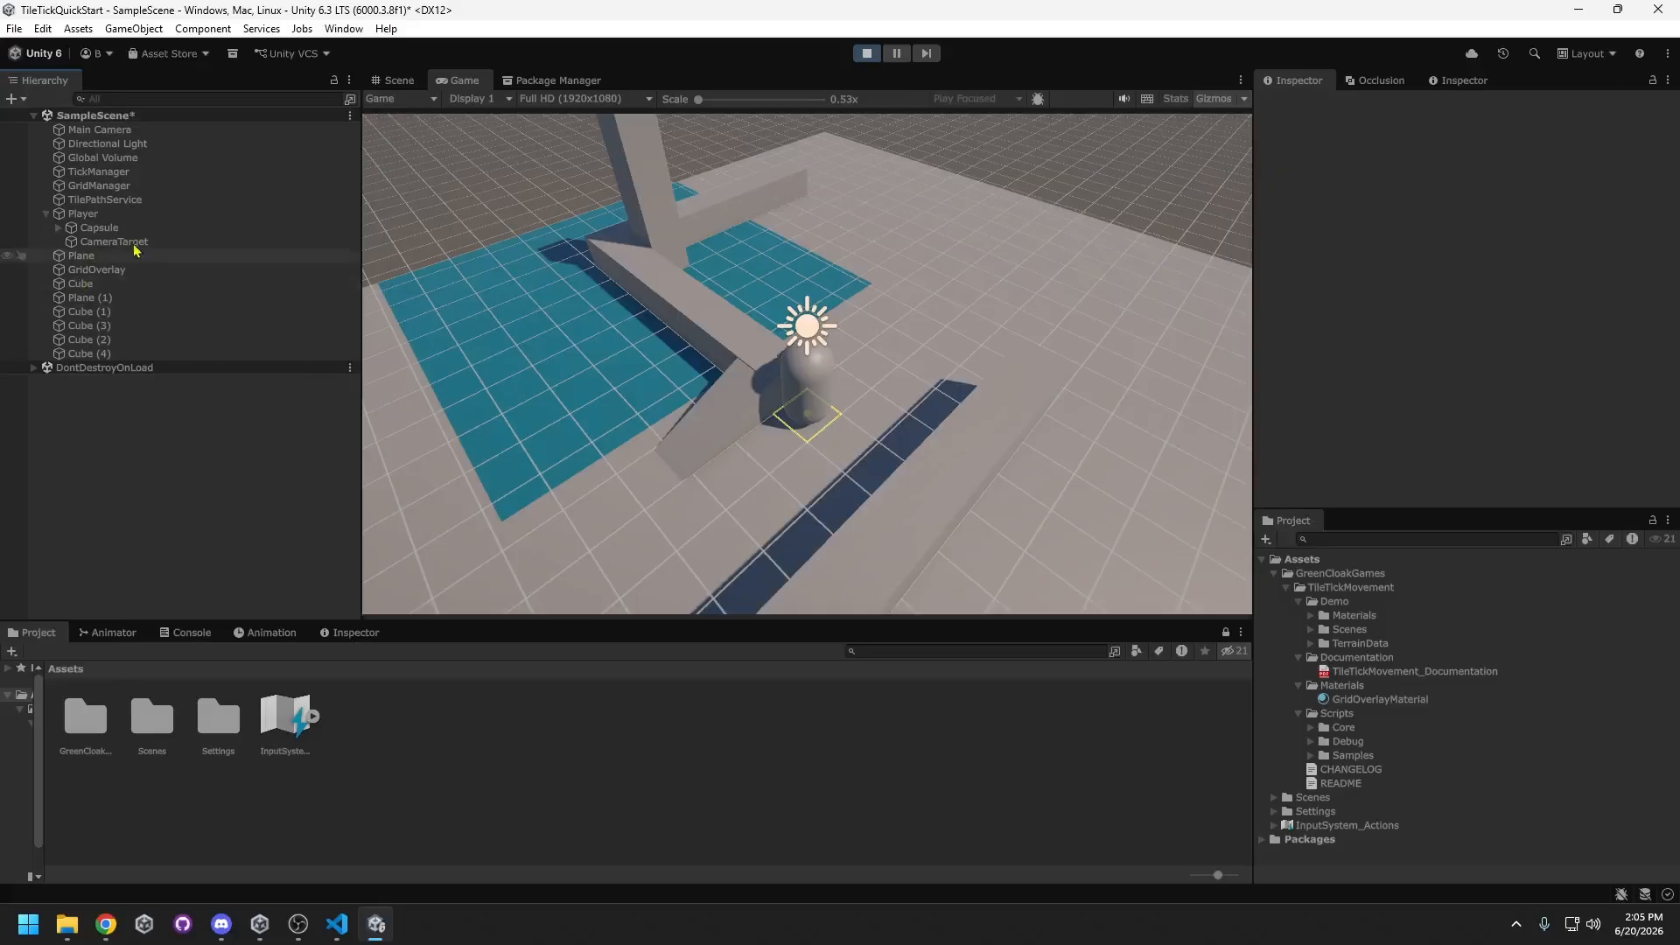
# - Inspect the TickManager's tick settings and runtime values during play, with a closer camera view of the player
pyautogui.click(133, 172)
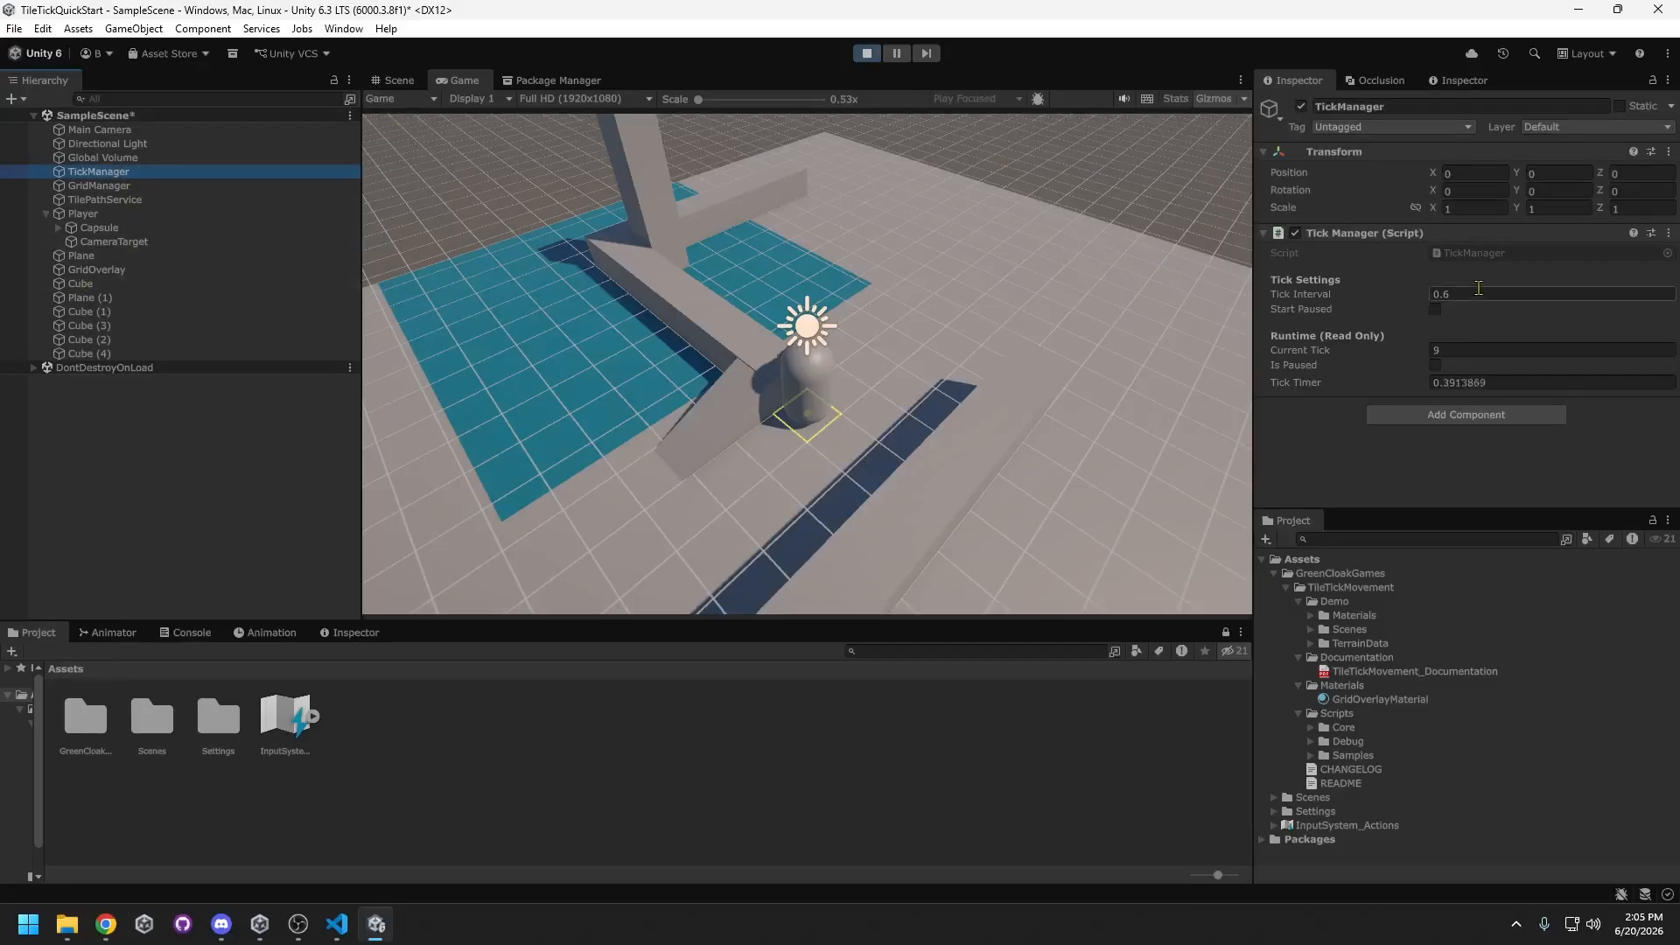
pyautogui.moveTo(904, 402); pyautogui.dragTo(1027, 420, button='middle')
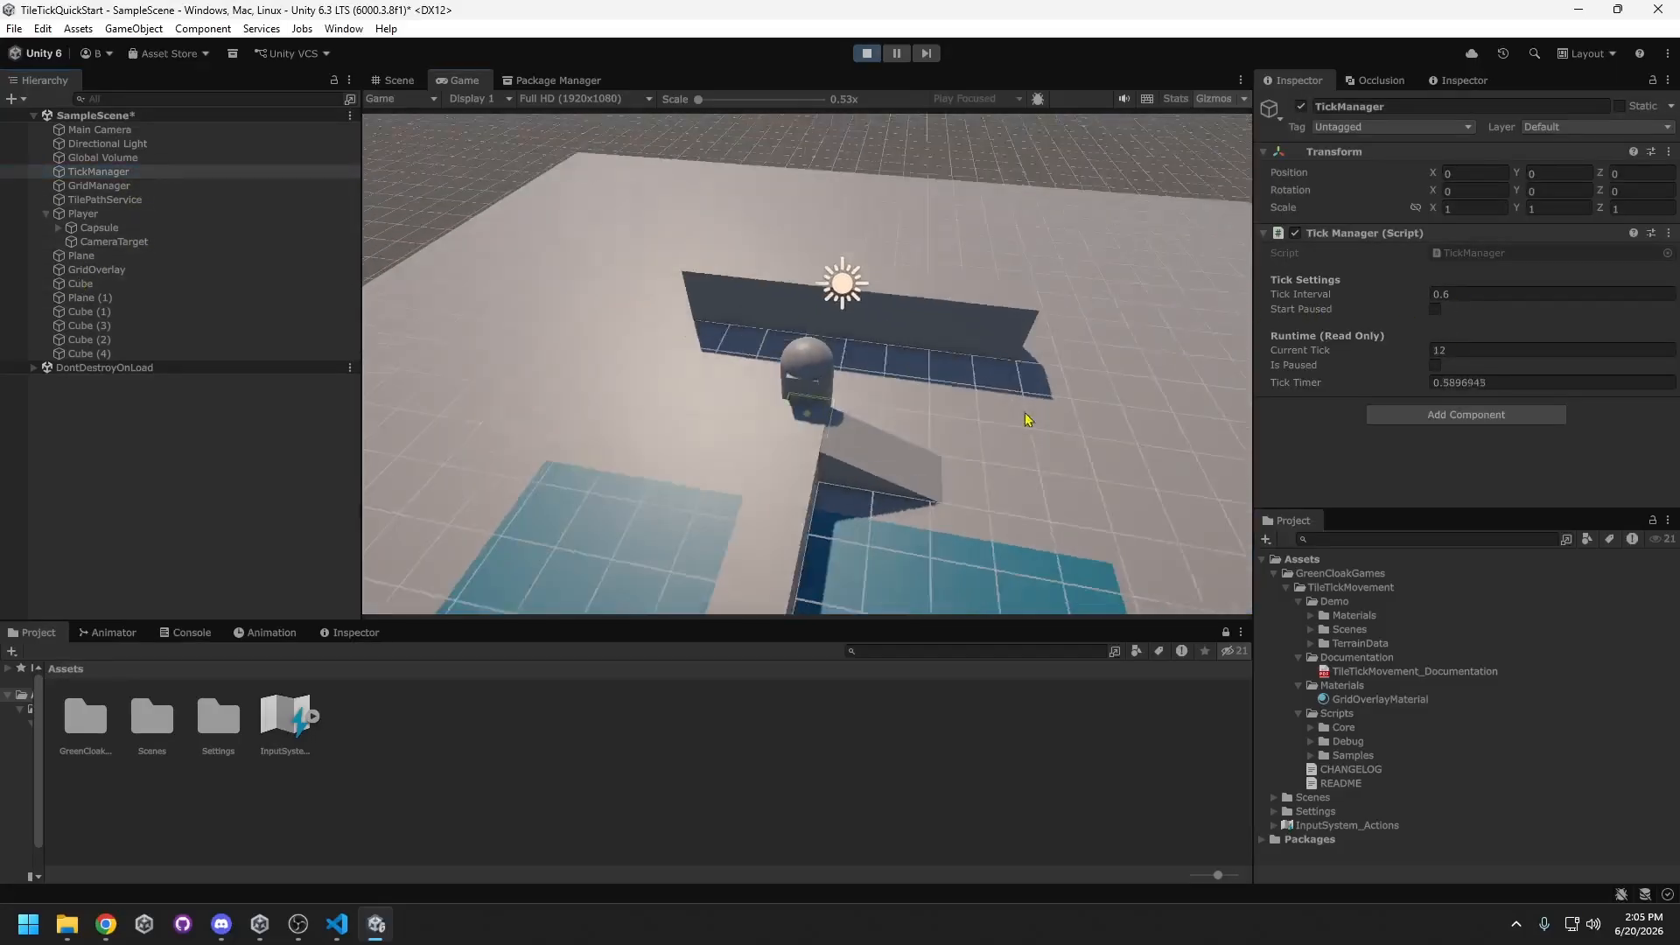
pyautogui.scroll(4, 1042, 420)
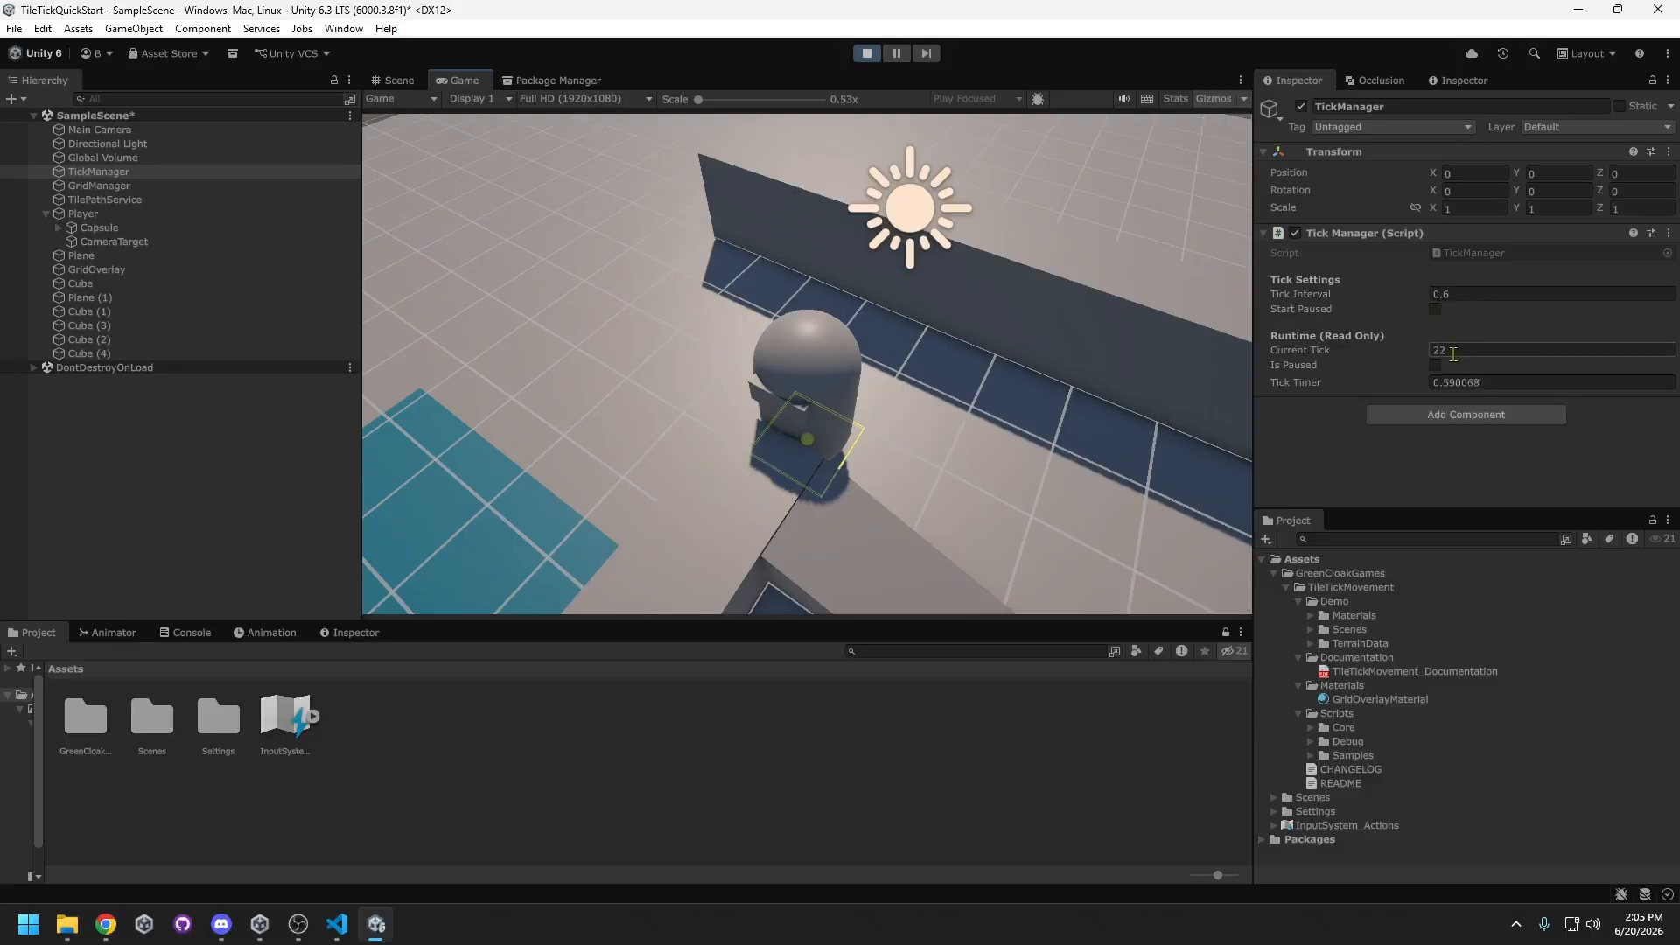
# - Send the player to several tiles around the wall during play, watching the tick movement from near and far camera views
pyautogui.scroll(-5, 1035, 439)
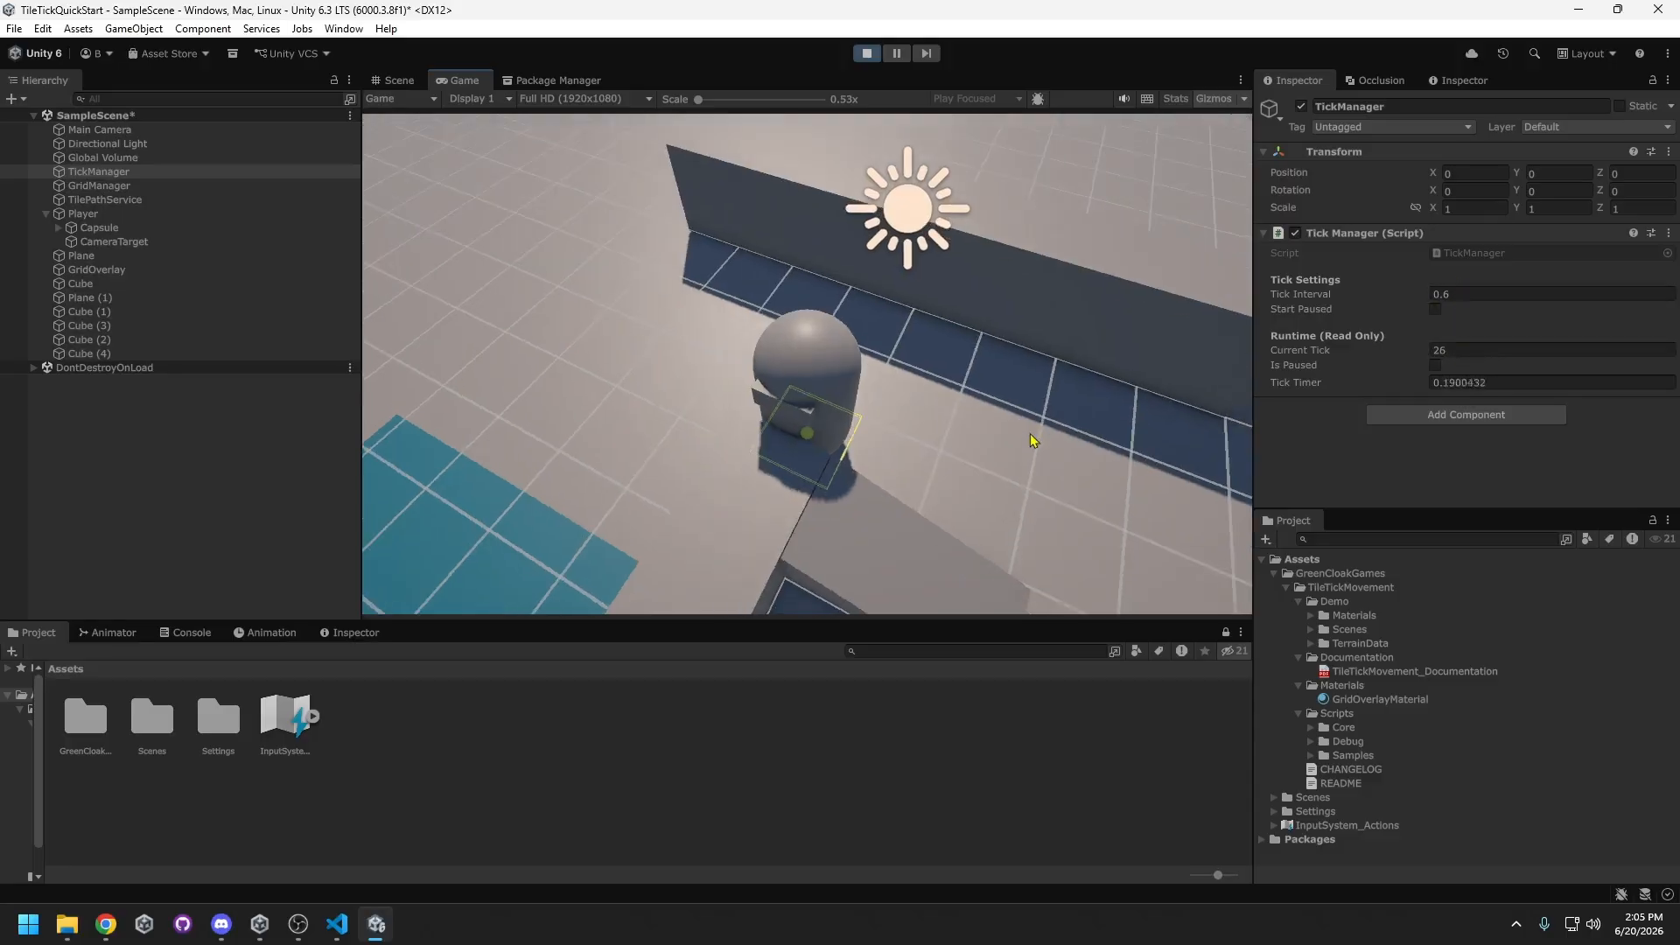
pyautogui.click(626, 296)
pyautogui.scroll(5, 863, 399)
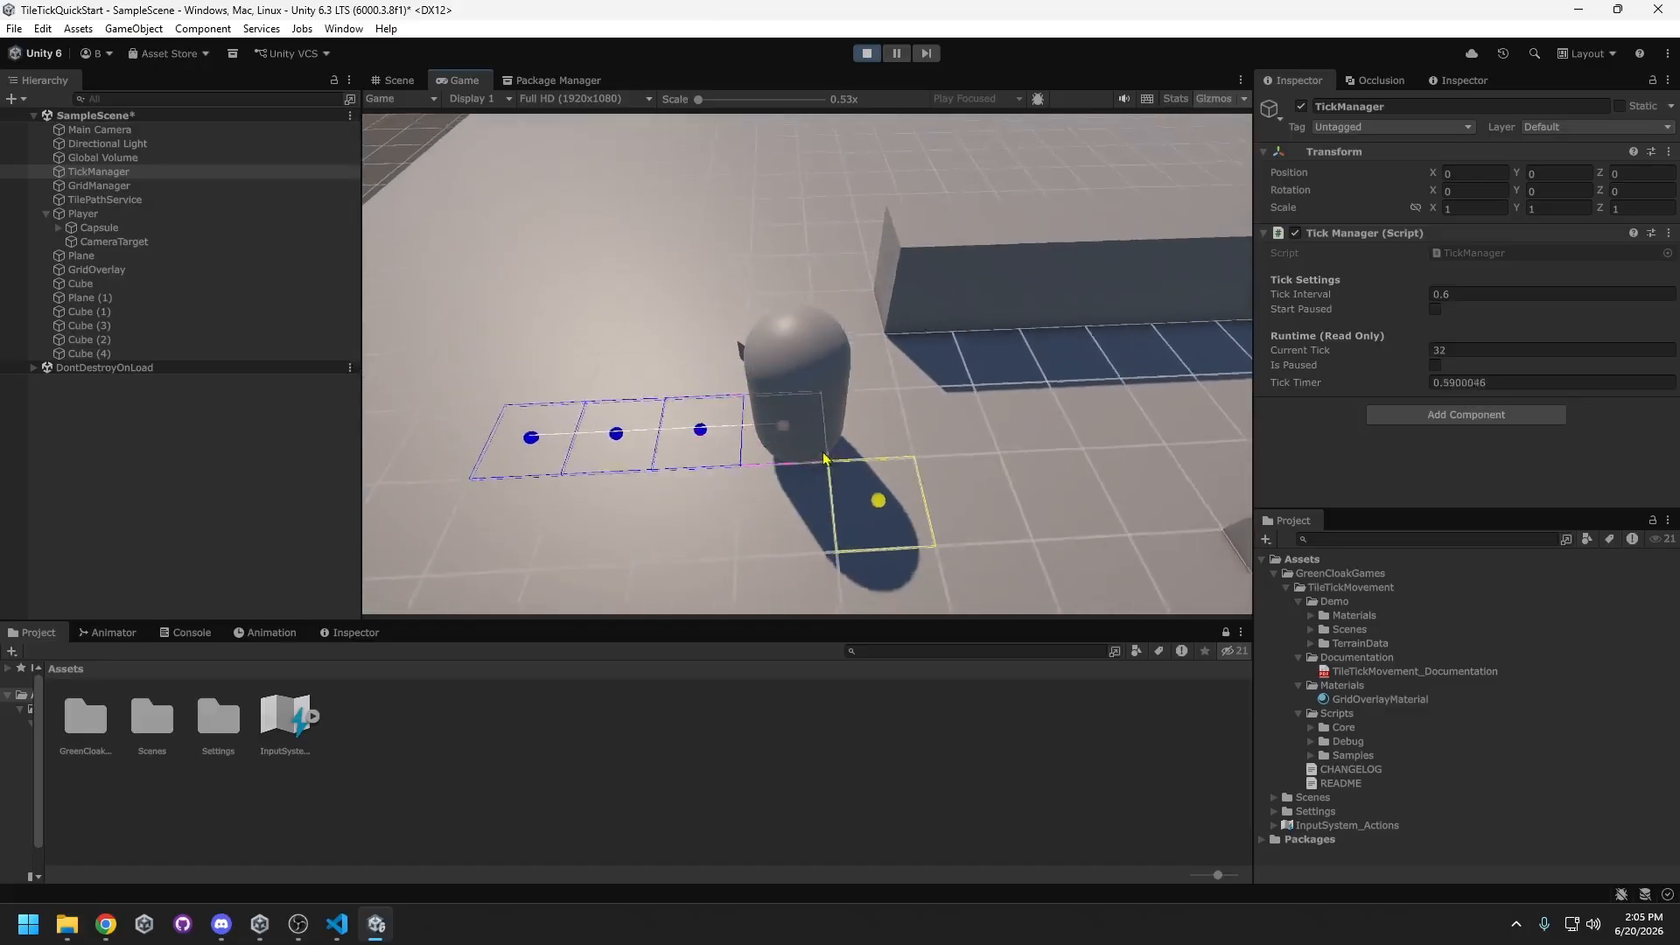
pyautogui.scroll(-5, 930, 459)
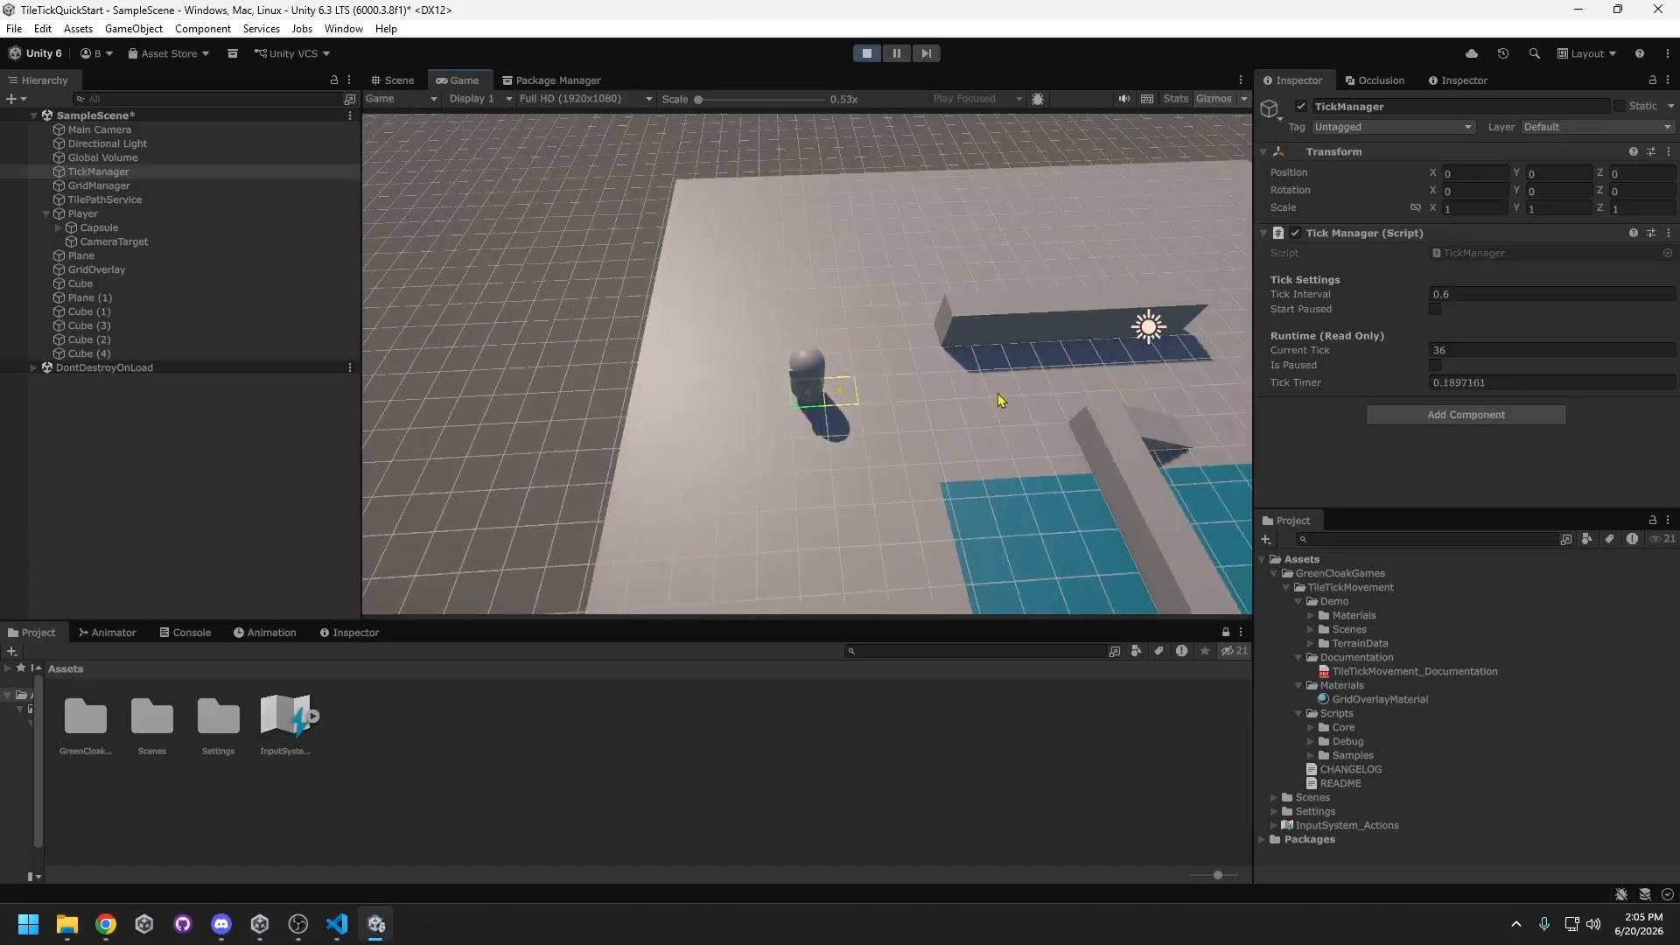
pyautogui.click(1094, 378)
pyautogui.scroll(5, 958, 423)
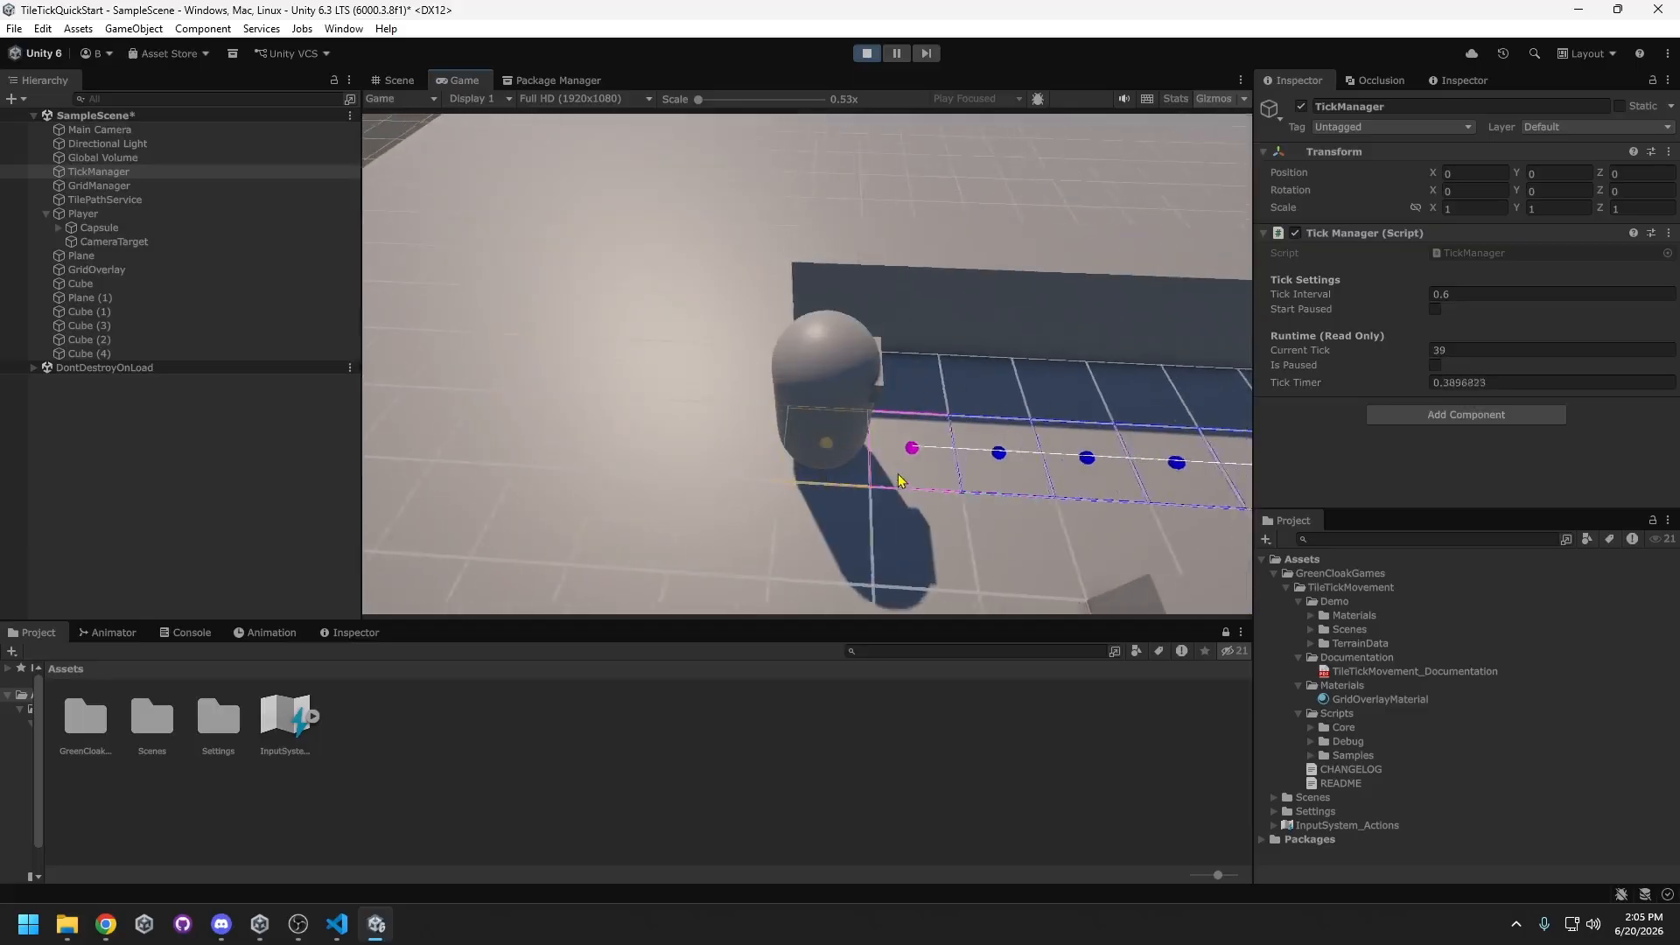
pyautogui.scroll(-5, 1061, 431)
pyautogui.click(1062, 436)
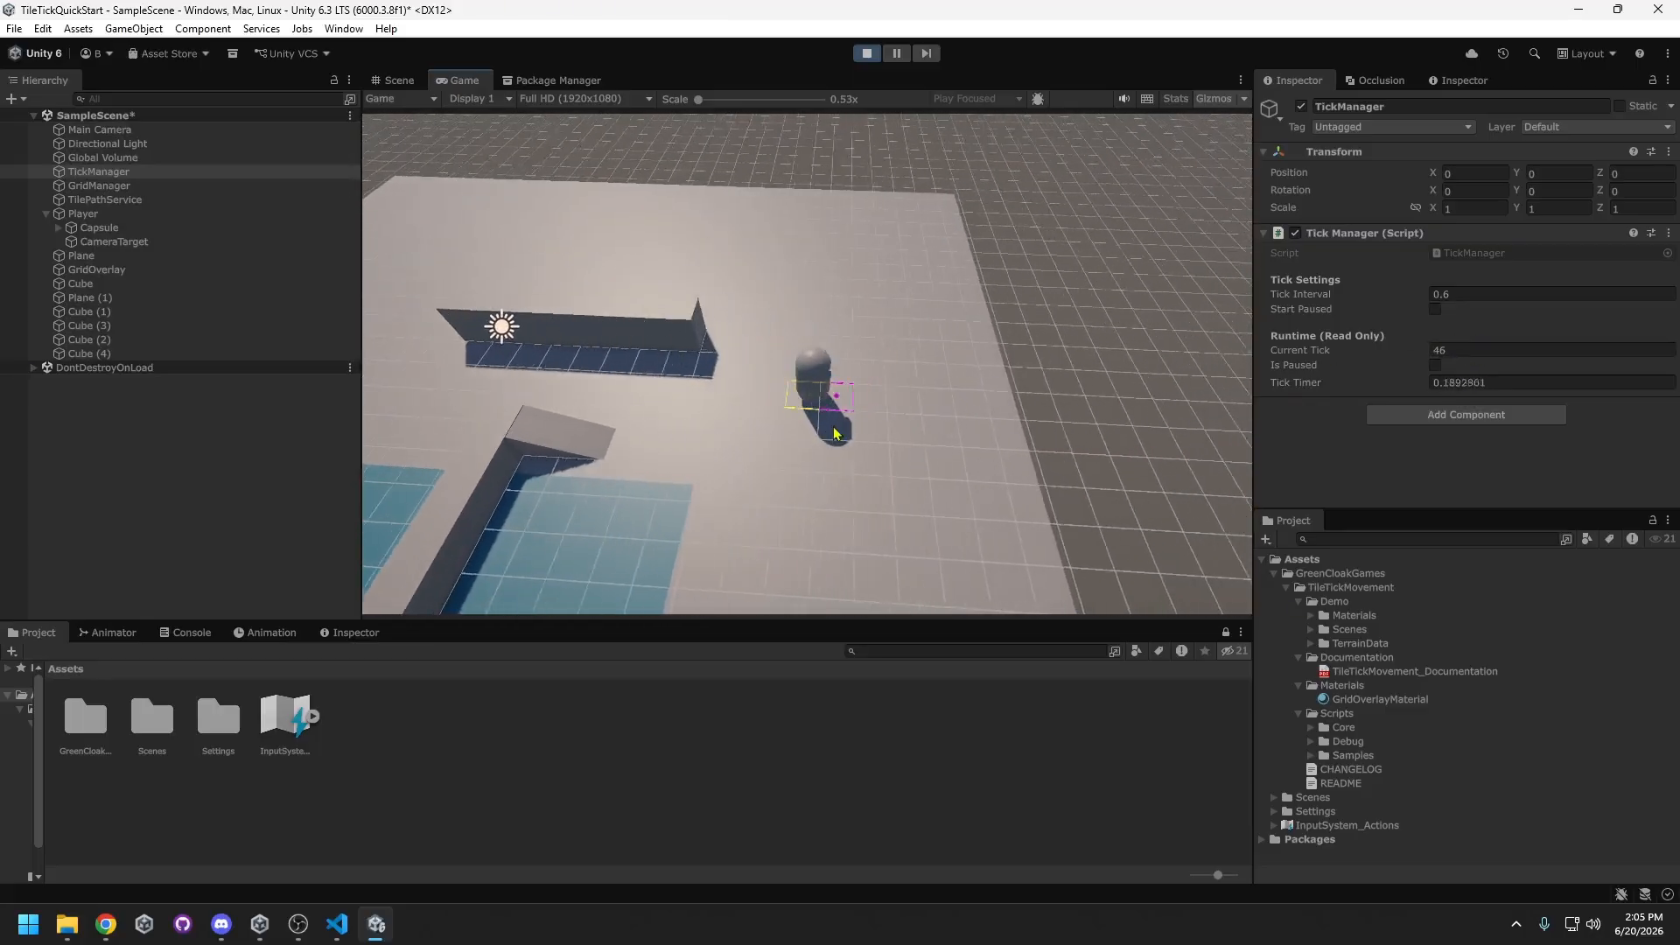
pyautogui.click(491, 389)
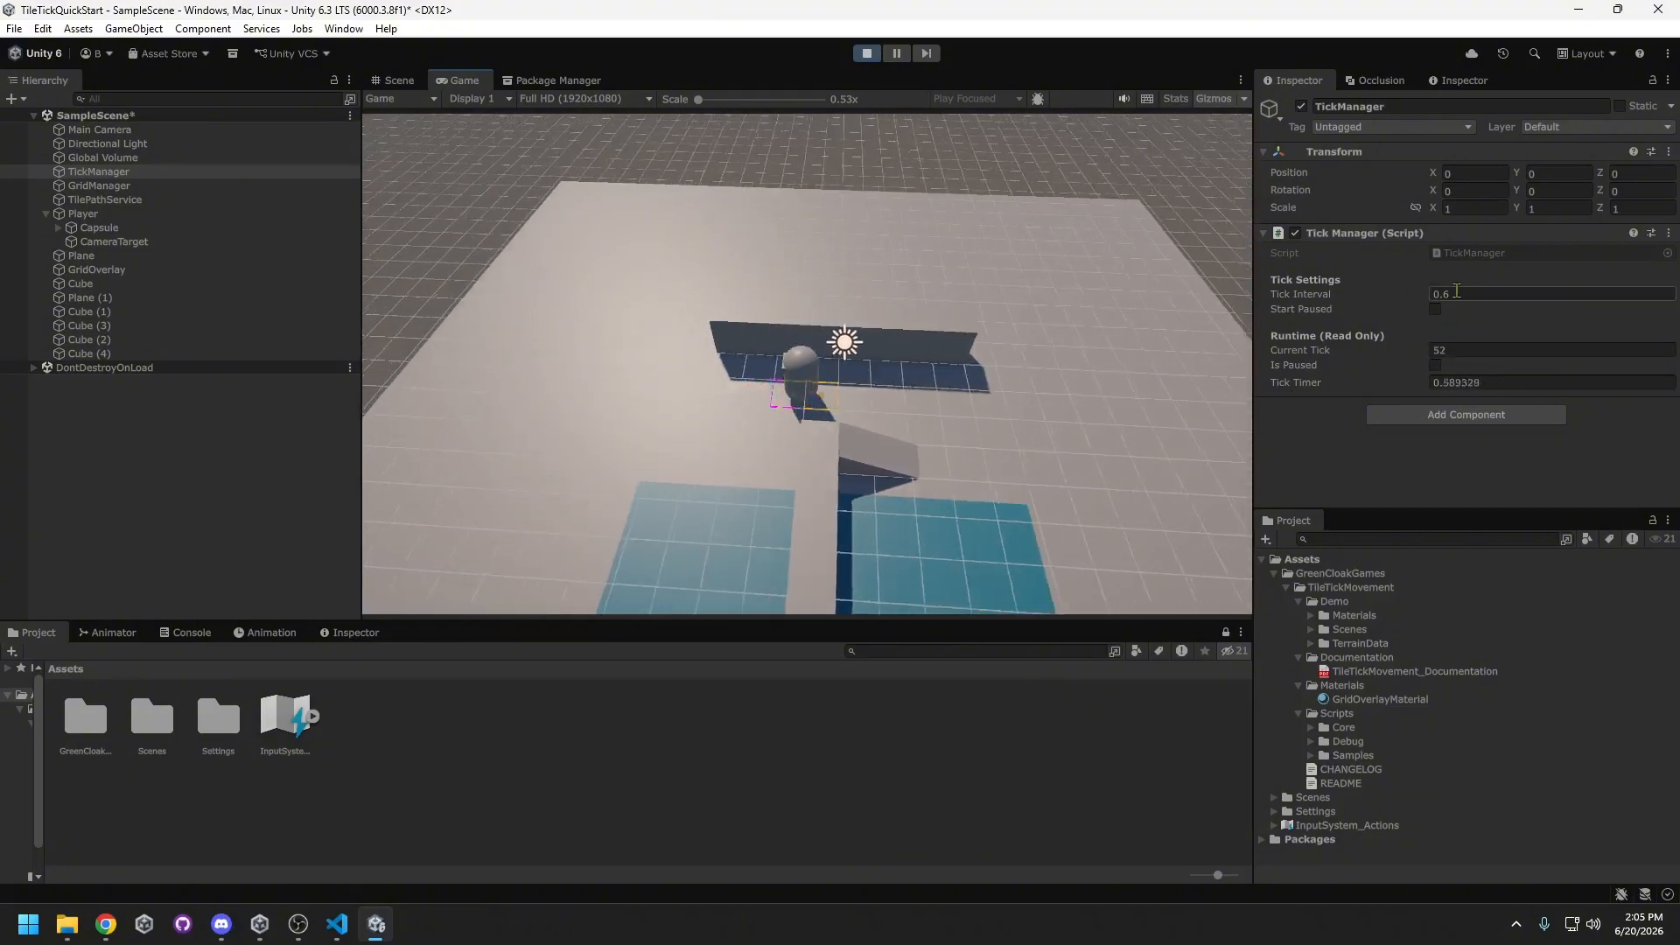
# - Try a Tick Interval of 0.1 on the TickManager during play, and set it to 1 before sending the player past the wall
pyautogui.click(1633, 294)
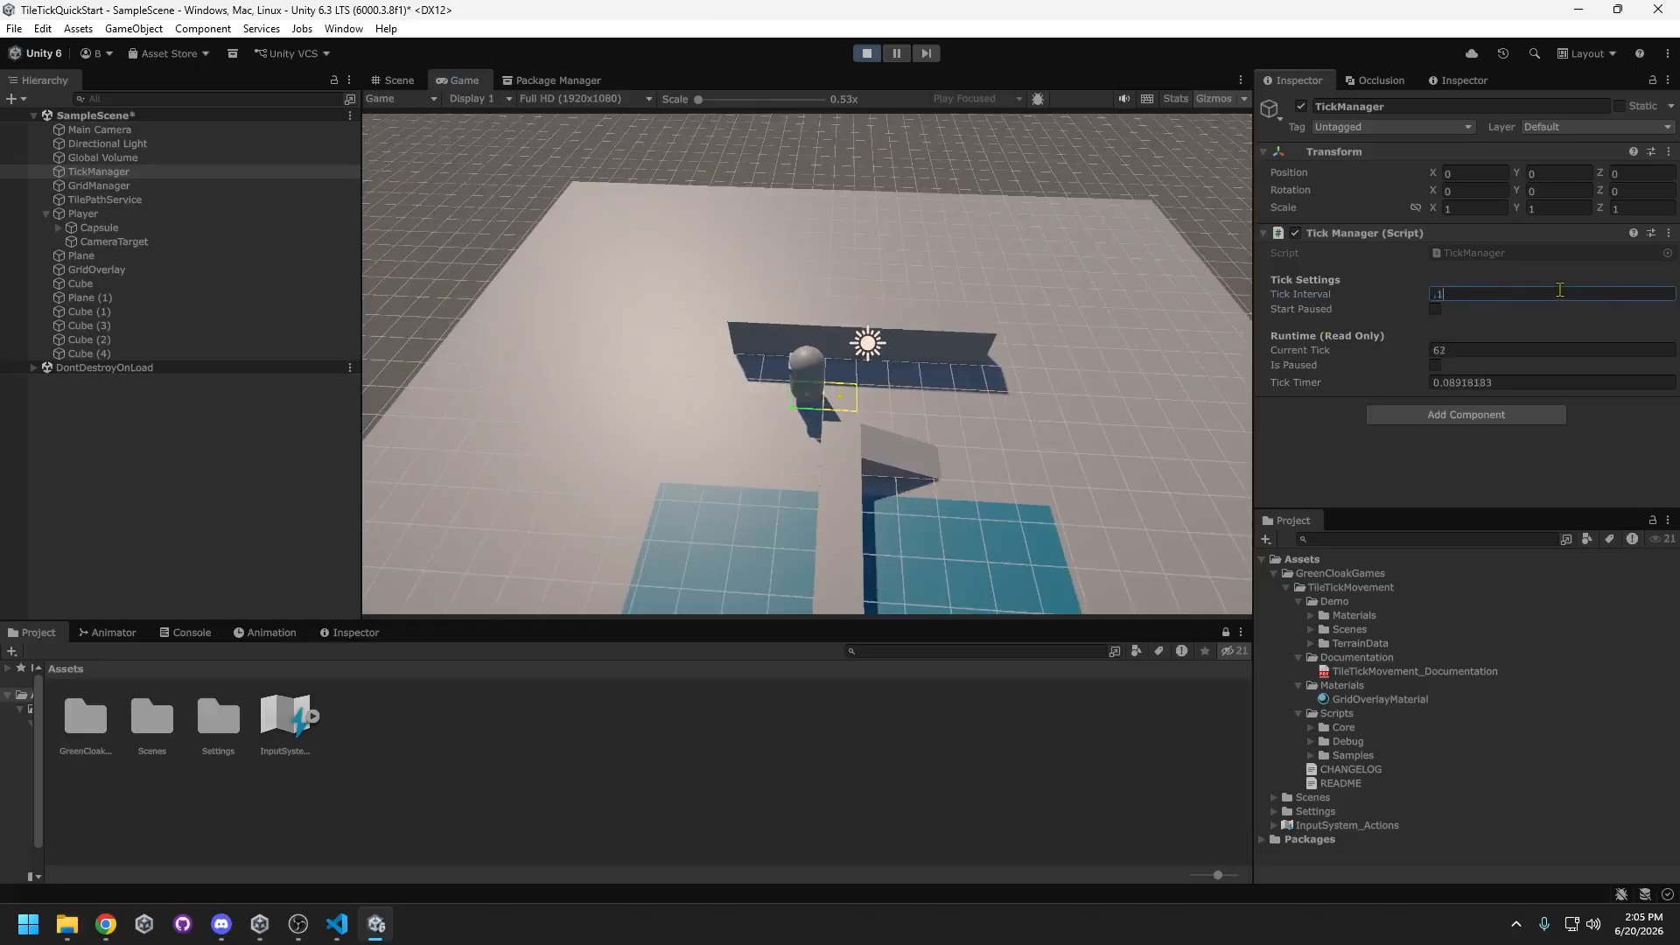
pyautogui.press('Return')
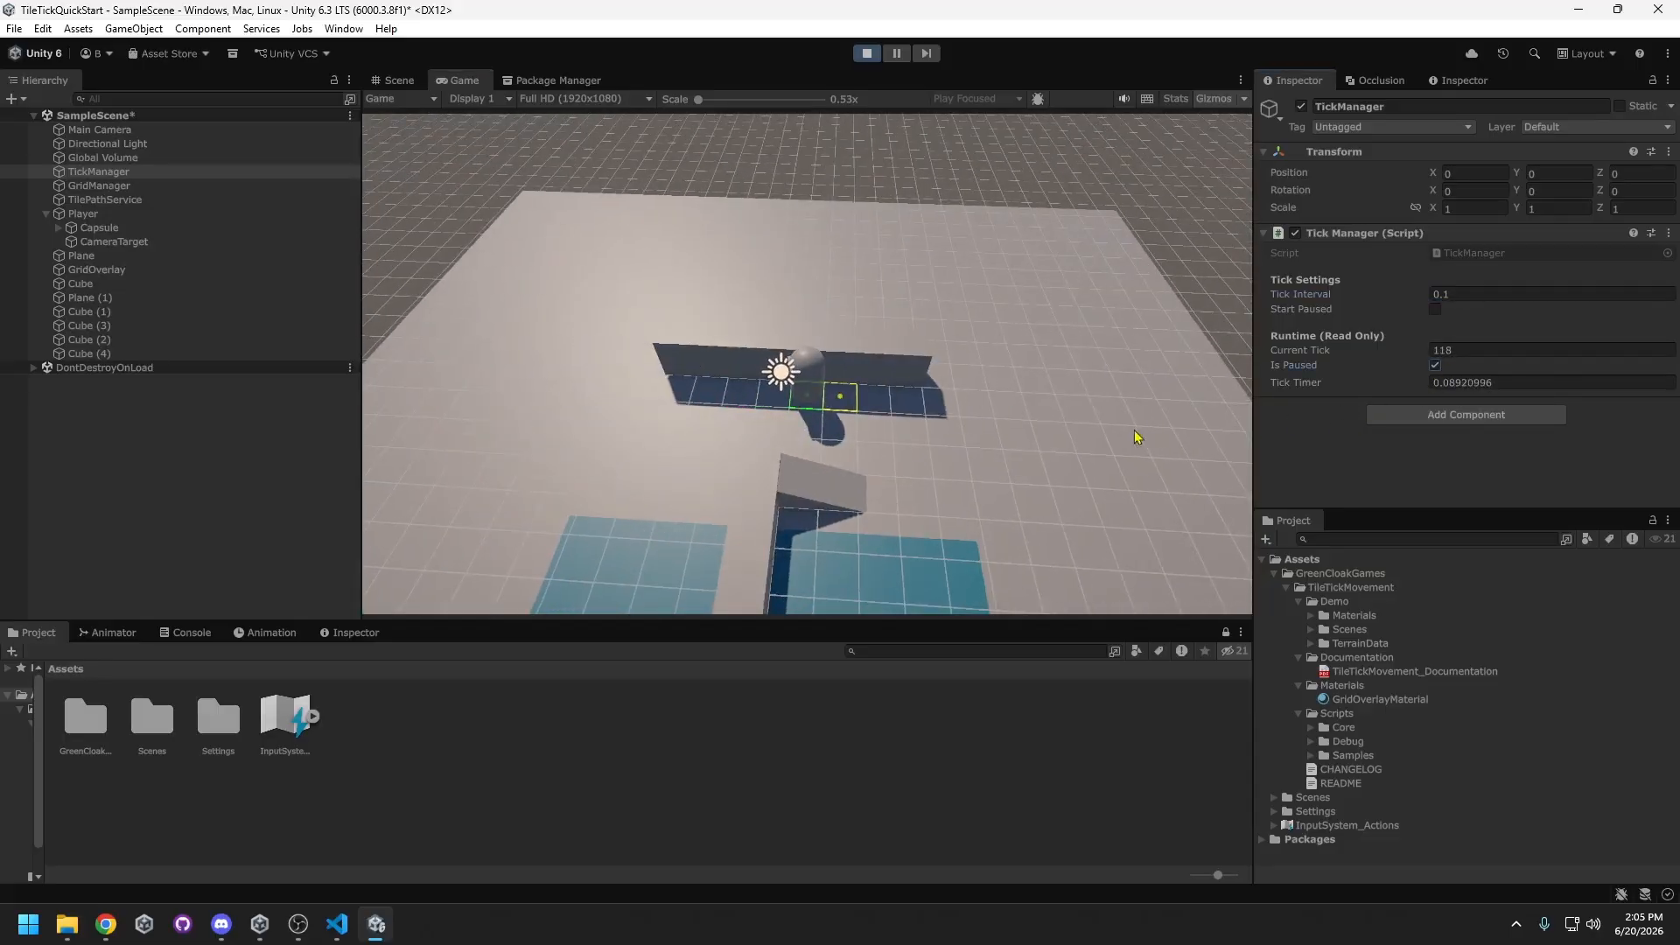
pyautogui.click(1500, 293)
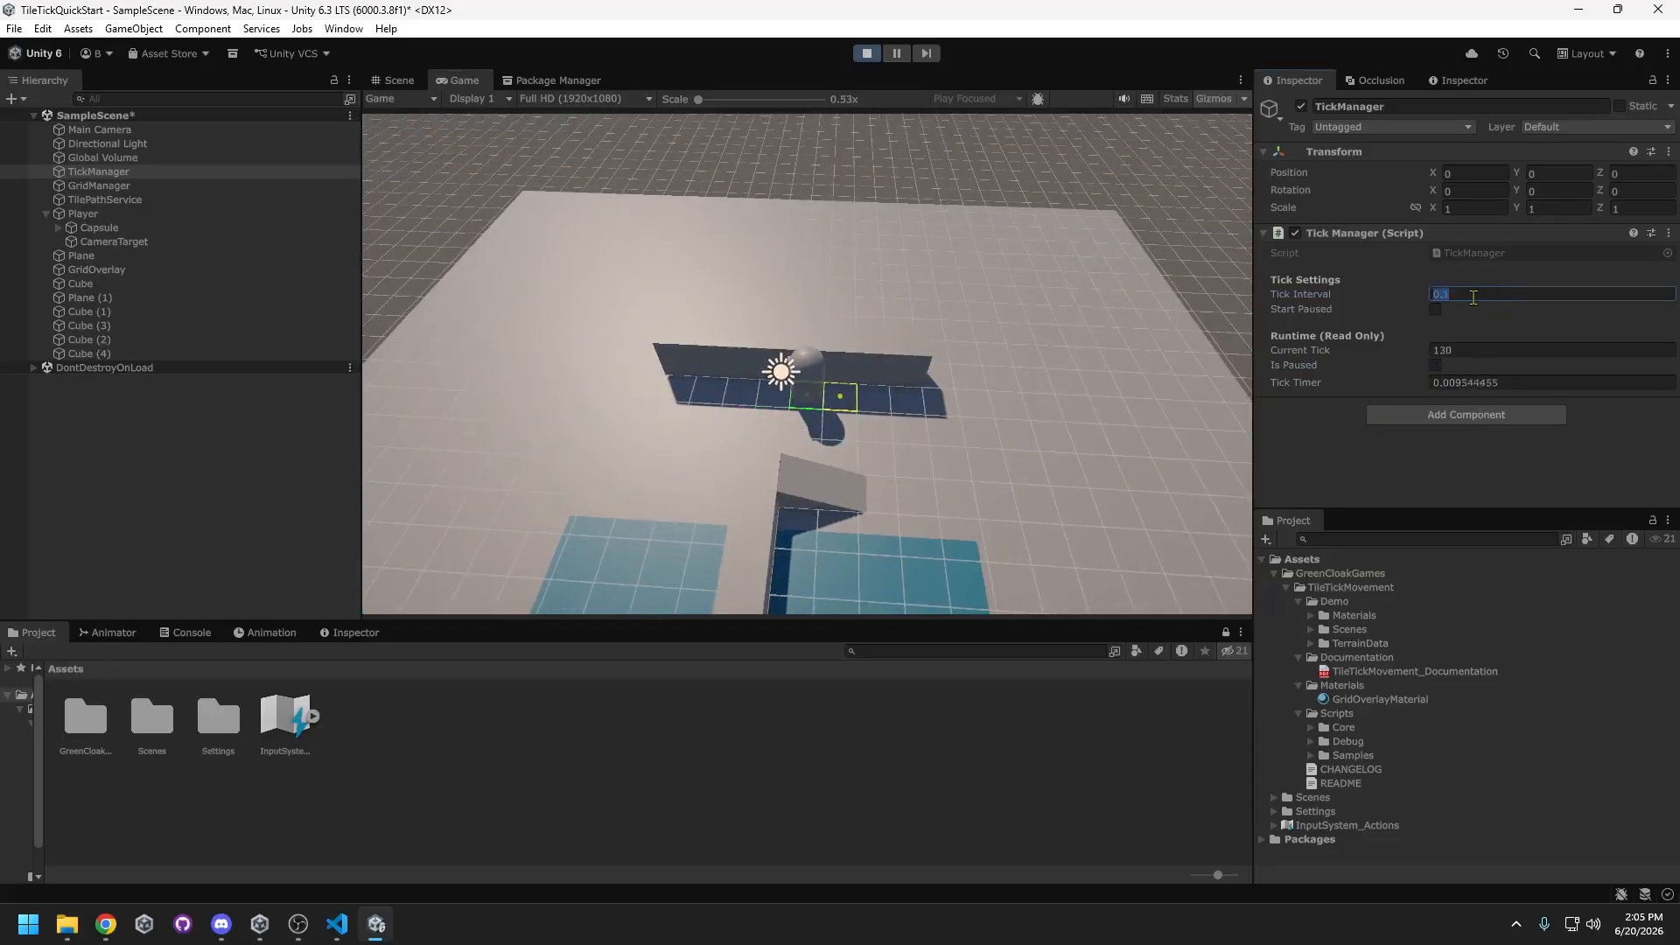
pyautogui.click(1023, 438)
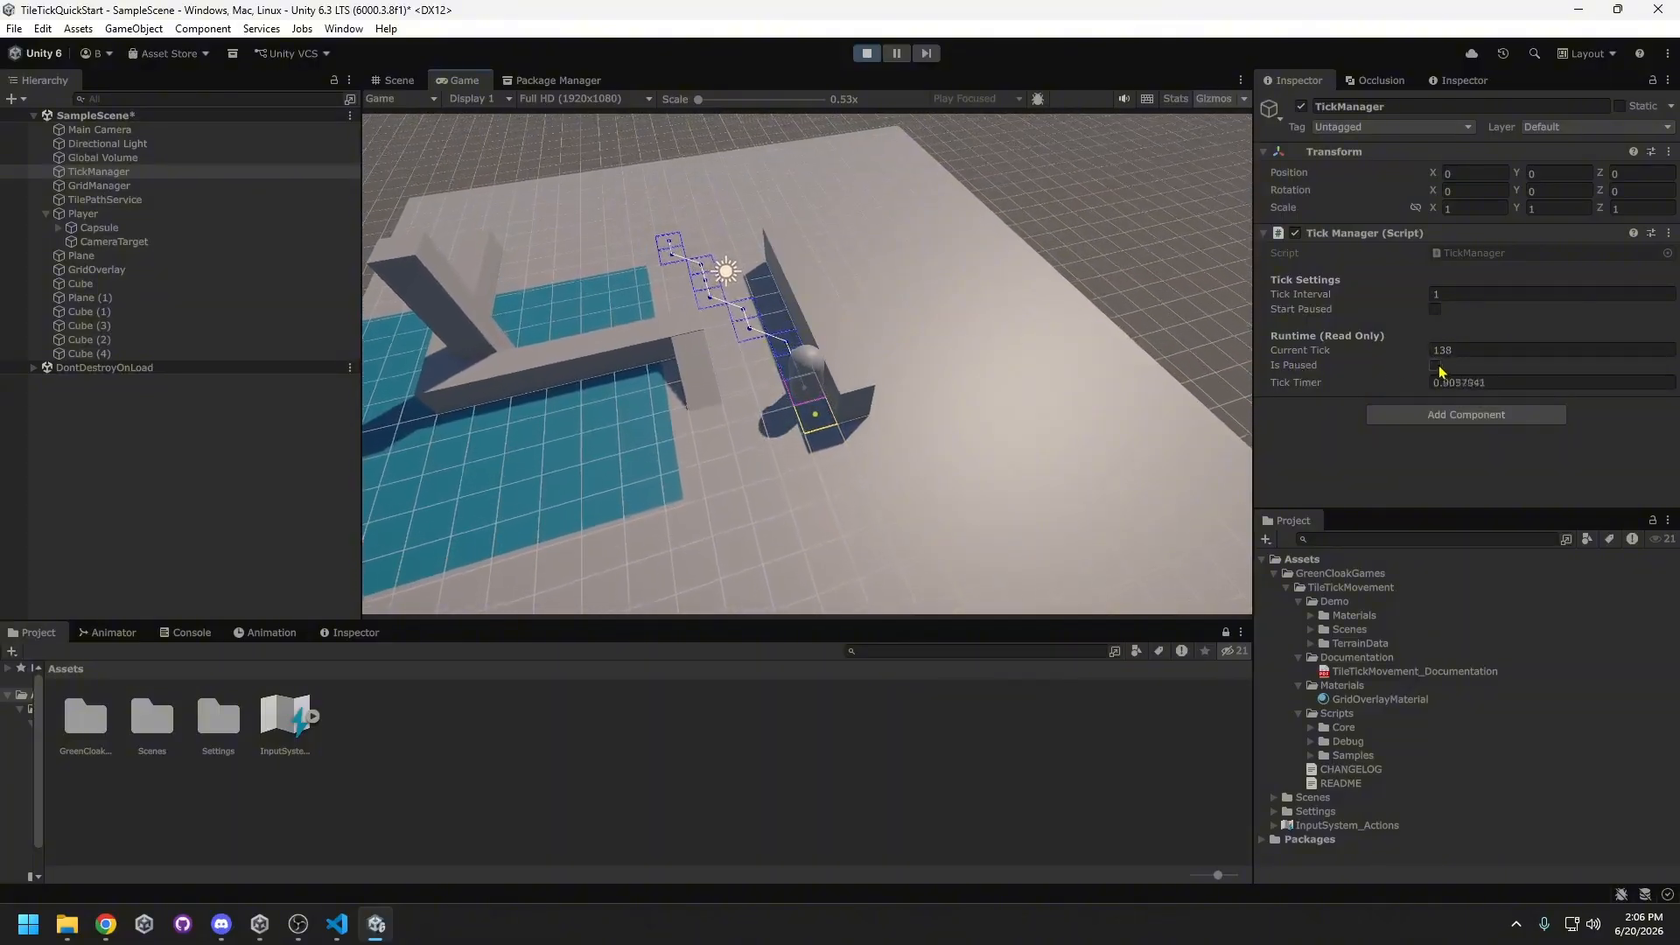
# - Pause the TickManager mid-path, examine the remaining path from another camera angle, and resume the ticks
pyautogui.click(1435, 367)
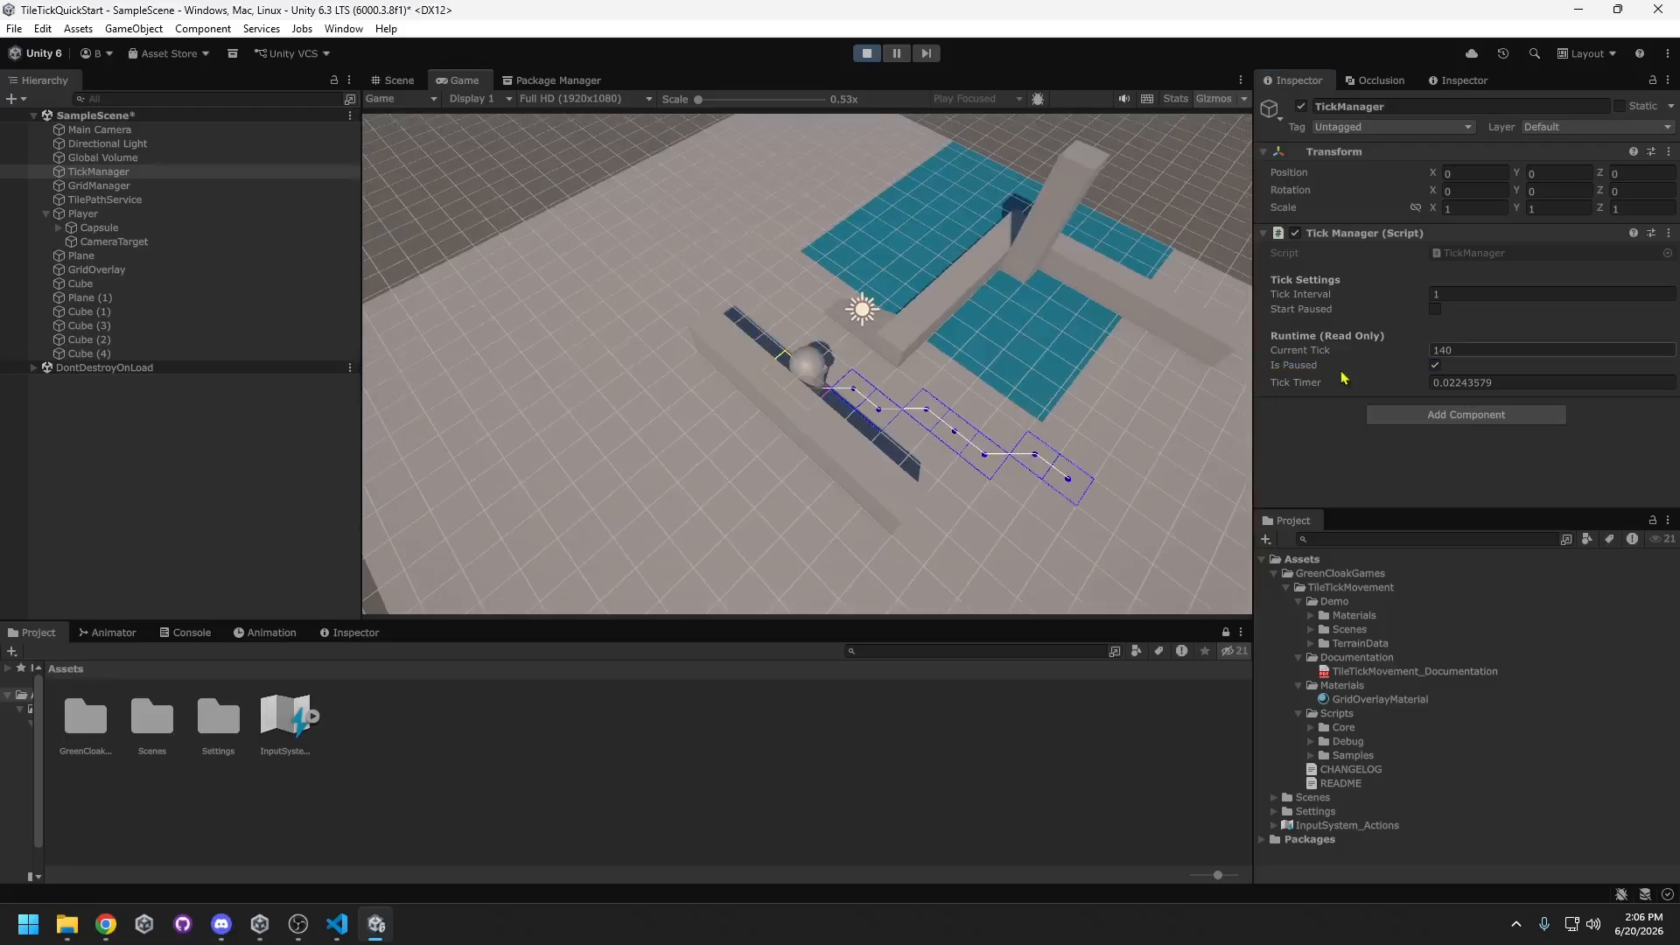
pyautogui.moveTo(834, 424); pyautogui.dragTo(935, 427, button='middle')
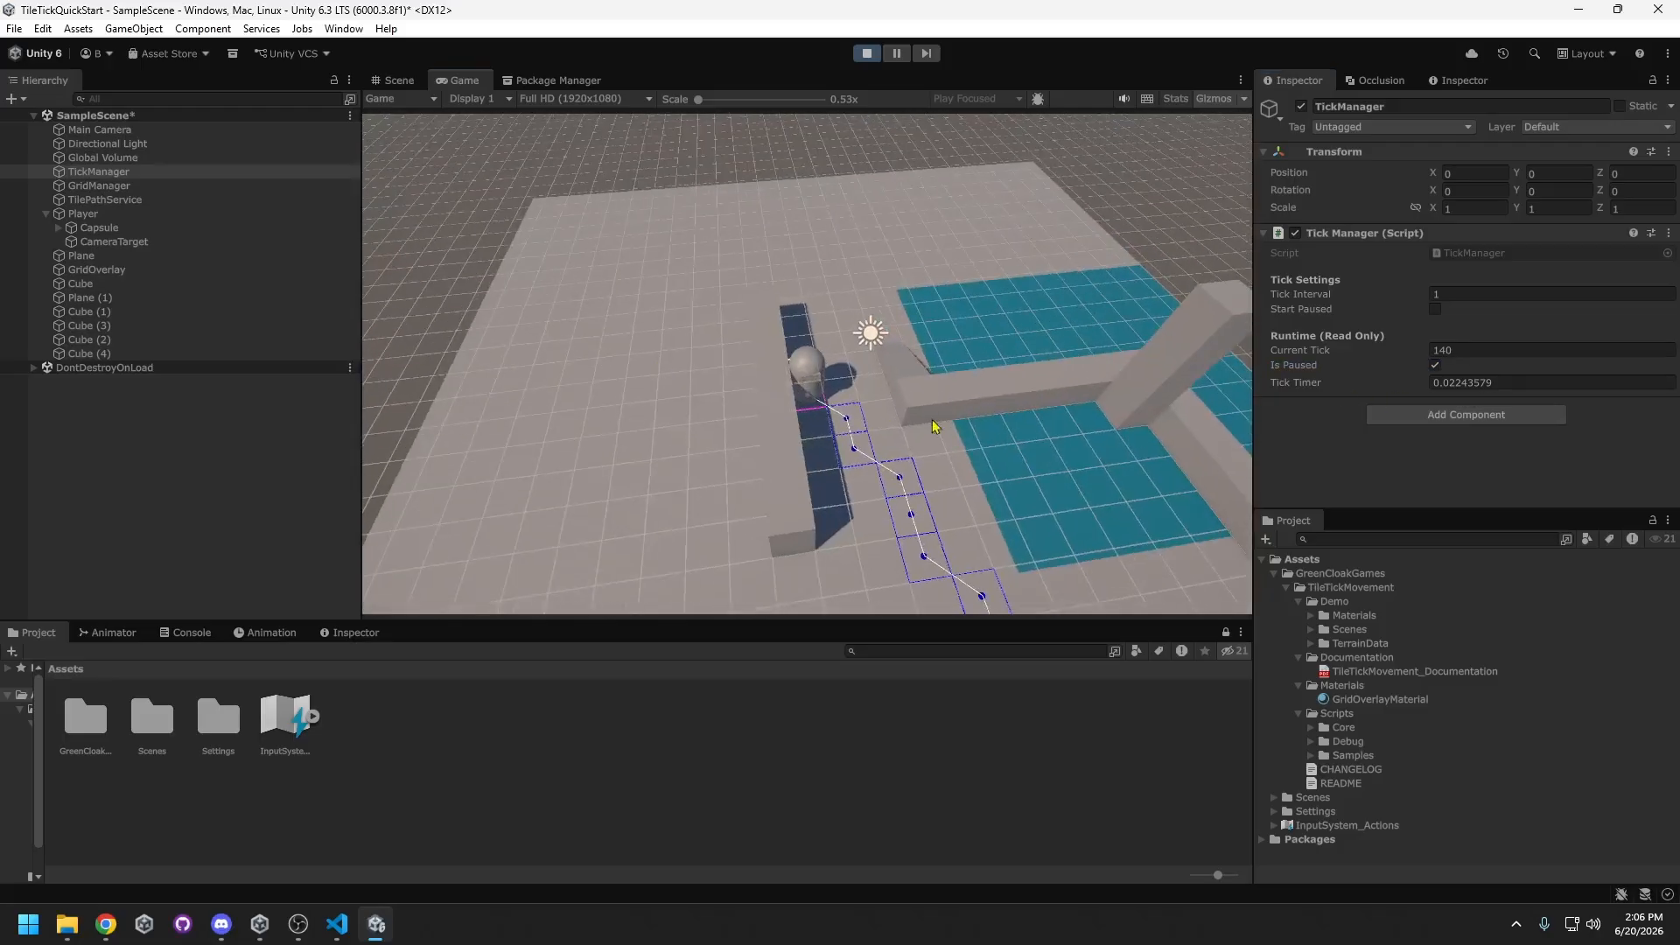
pyautogui.click(1435, 366)
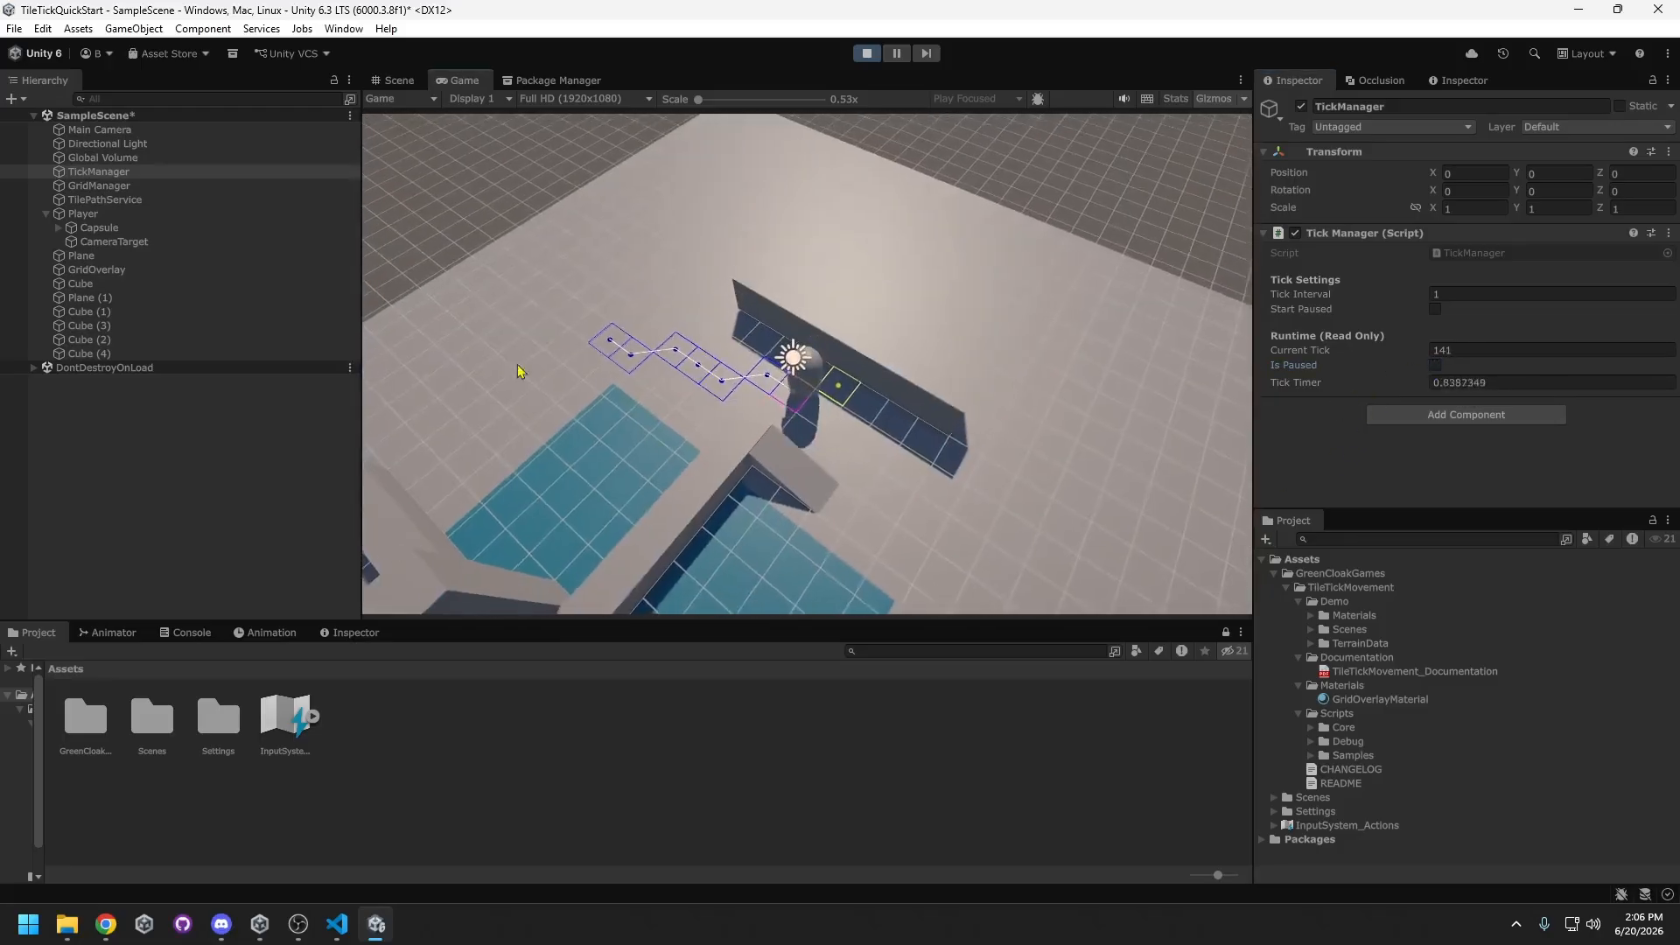